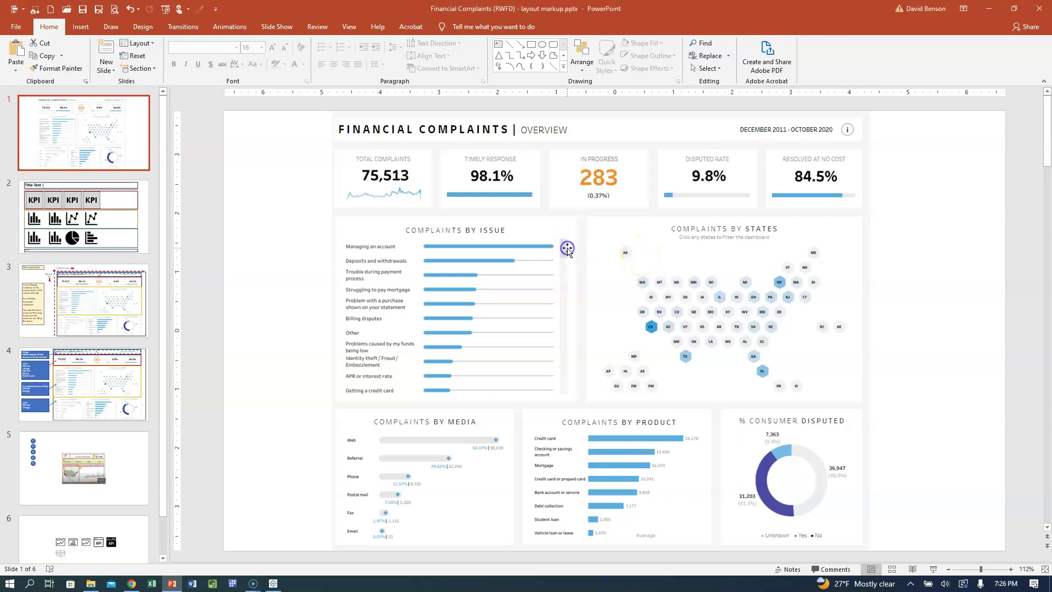
- Add a black picture border to the dashboard screenshot on slide 1 and adjust its line weight
left_click(428, 142)
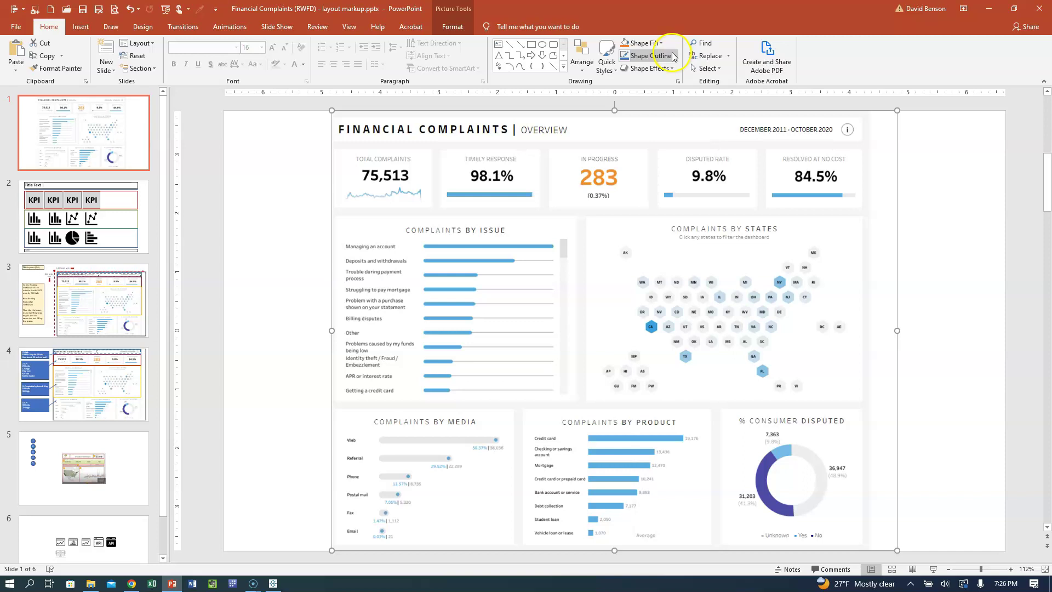
left_click(672, 57)
left_click(455, 26)
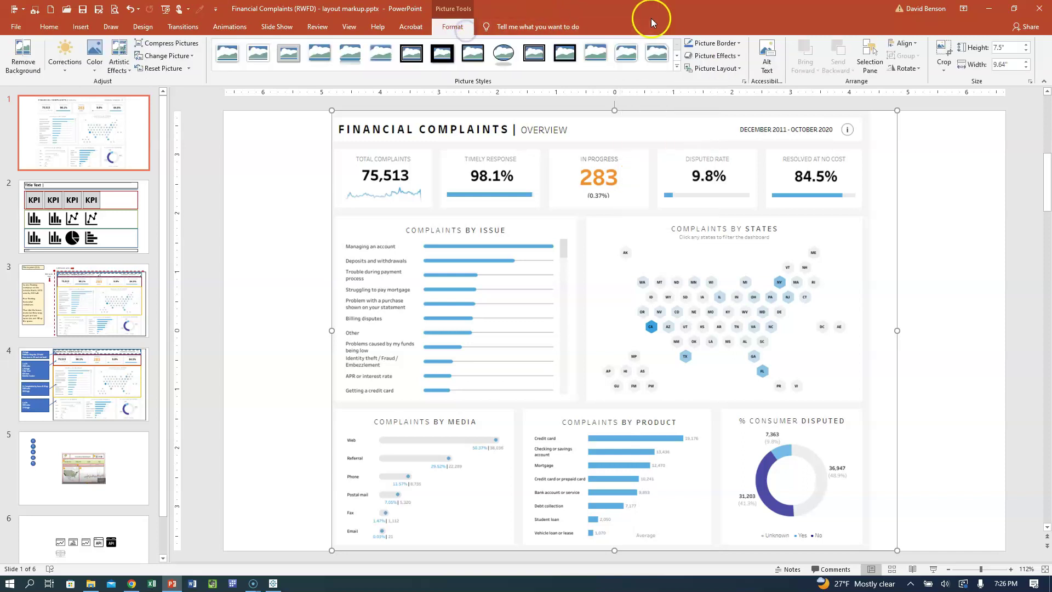
left_click(731, 42)
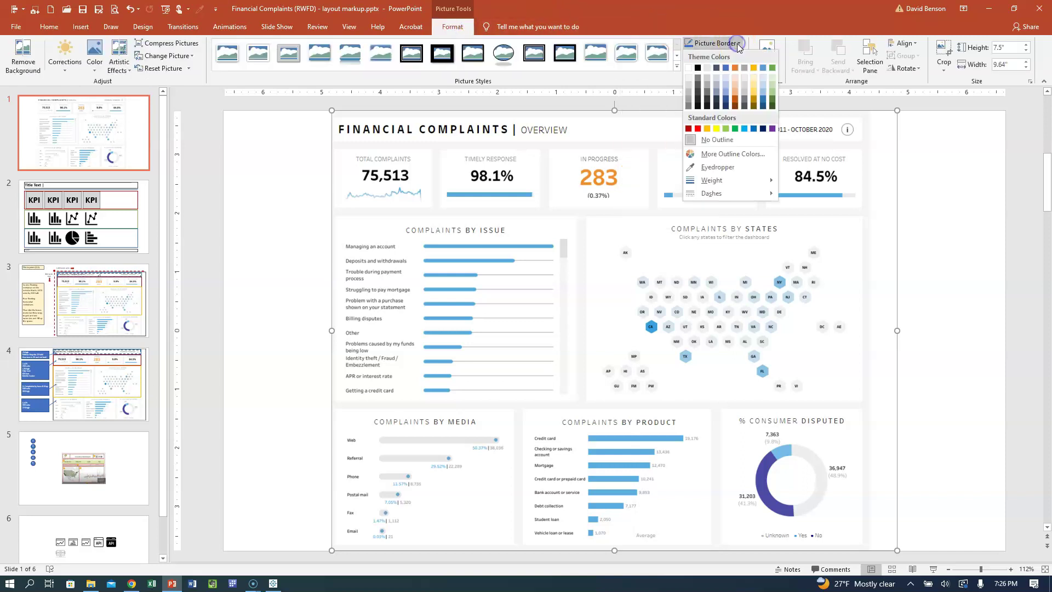
left_click(707, 83)
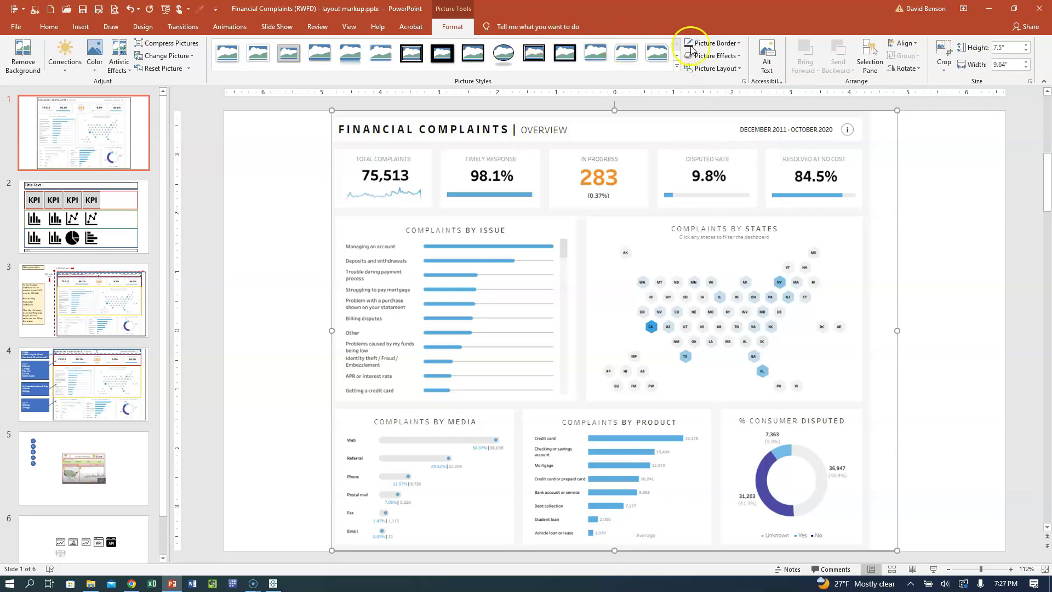
left_click(713, 43)
mouse_move(724, 182)
left_click(794, 226)
left_click(313, 251)
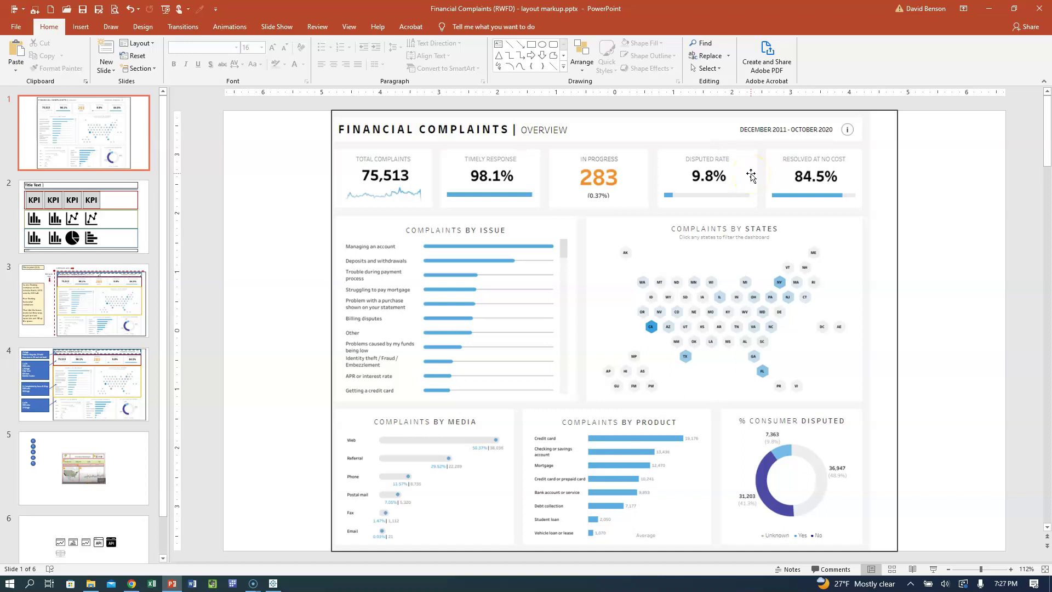
- Group the four chart icons in the green container on slide 2
left_click(126, 215)
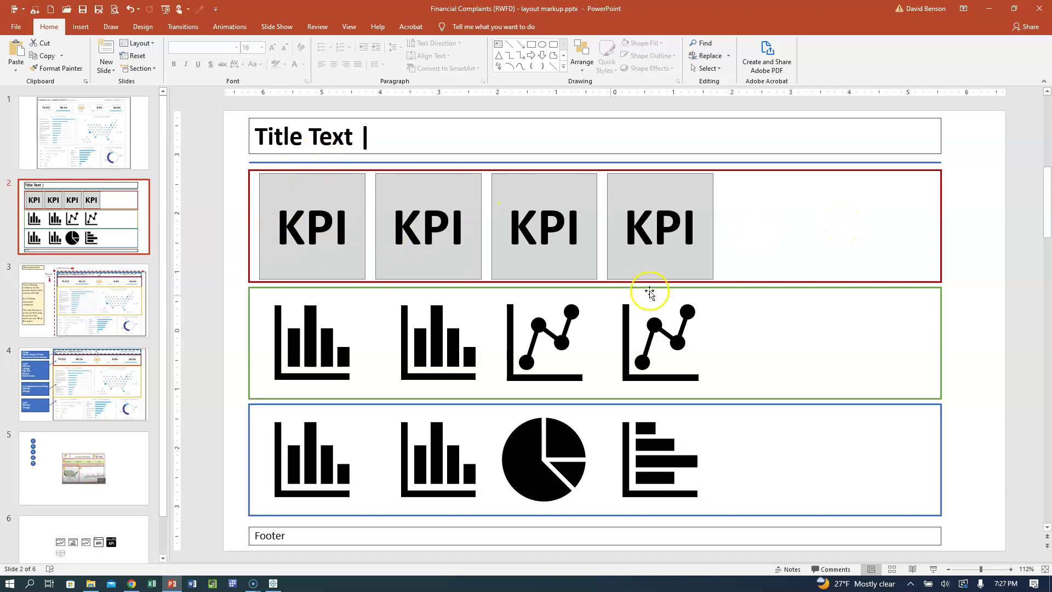
left_click(332, 340)
left_click(431, 340, "shift")
left_click(545, 340, "shift")
left_click(686, 365, "shift")
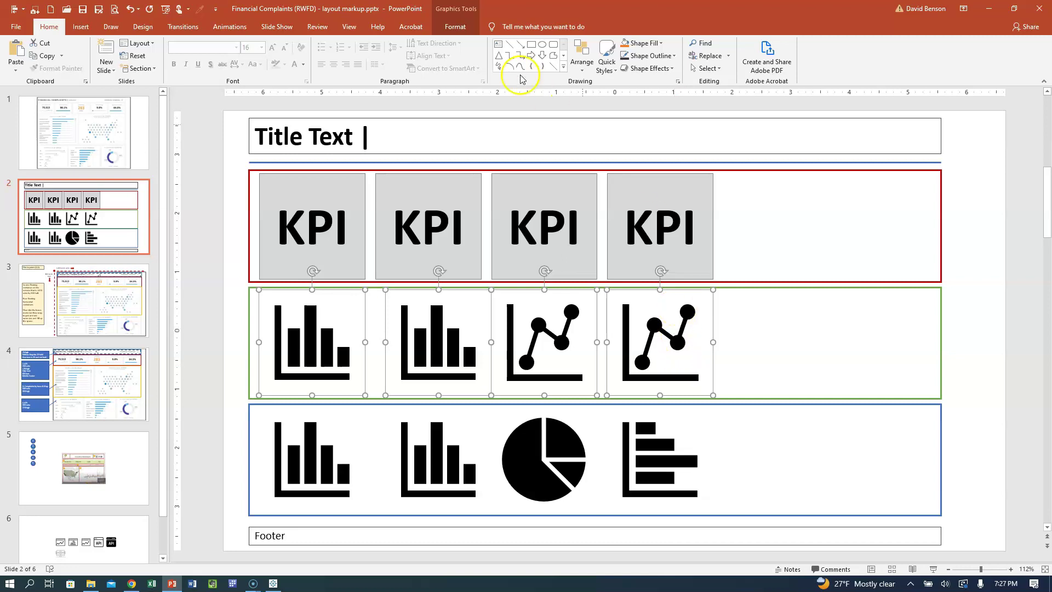
left_click(454, 26)
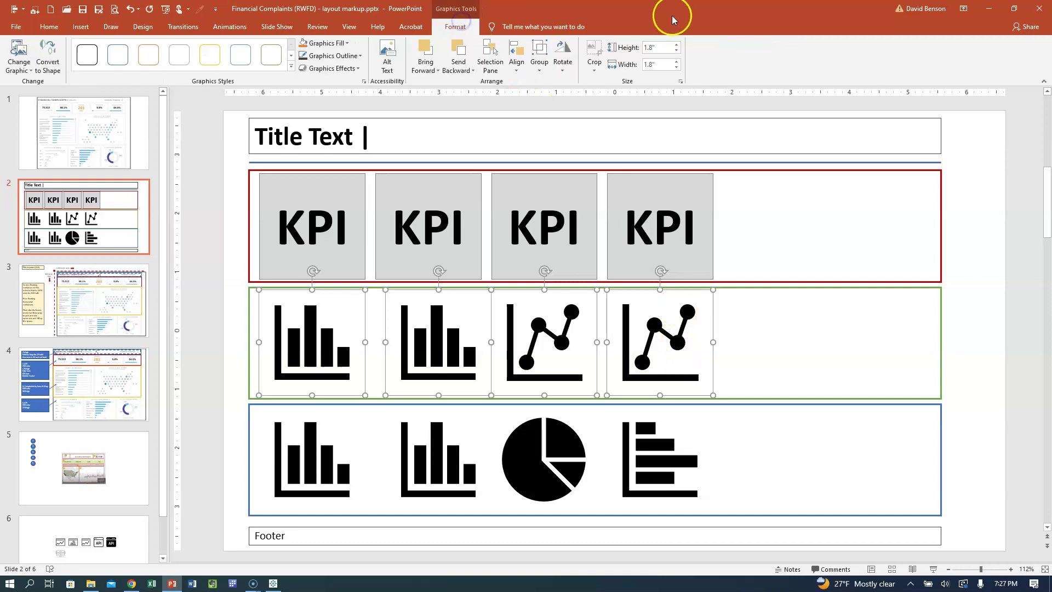
left_click(539, 61)
left_click(540, 80)
- Try moving the green container and moving and enlarging the grouped chart icons, and undo these changes
left_click_drag(616, 322, 757, 276)
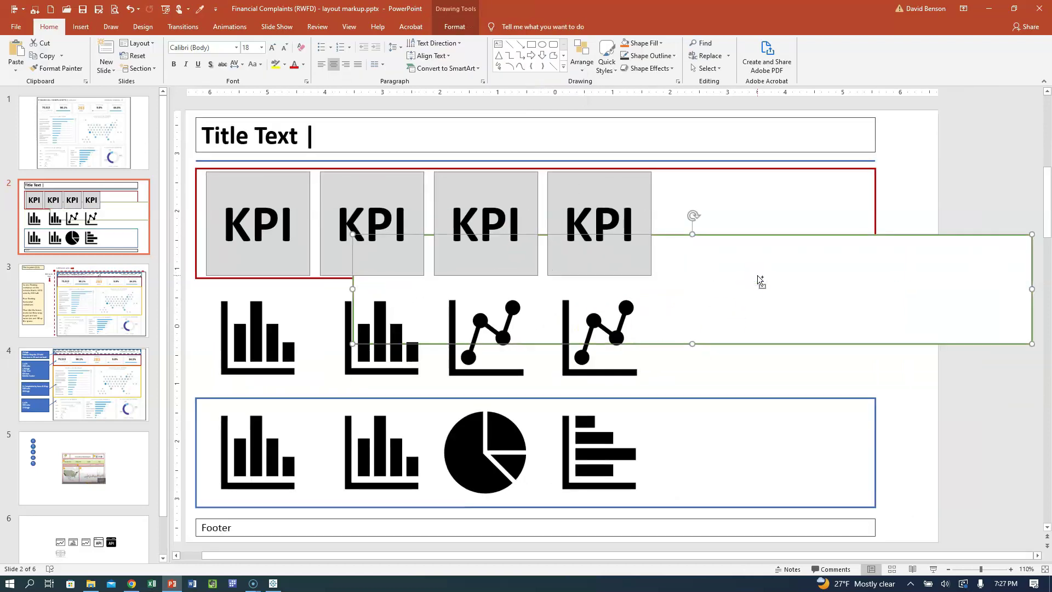
key("ctrl+z")
left_click(436, 321)
left_click_drag(437, 322, 492, 351)
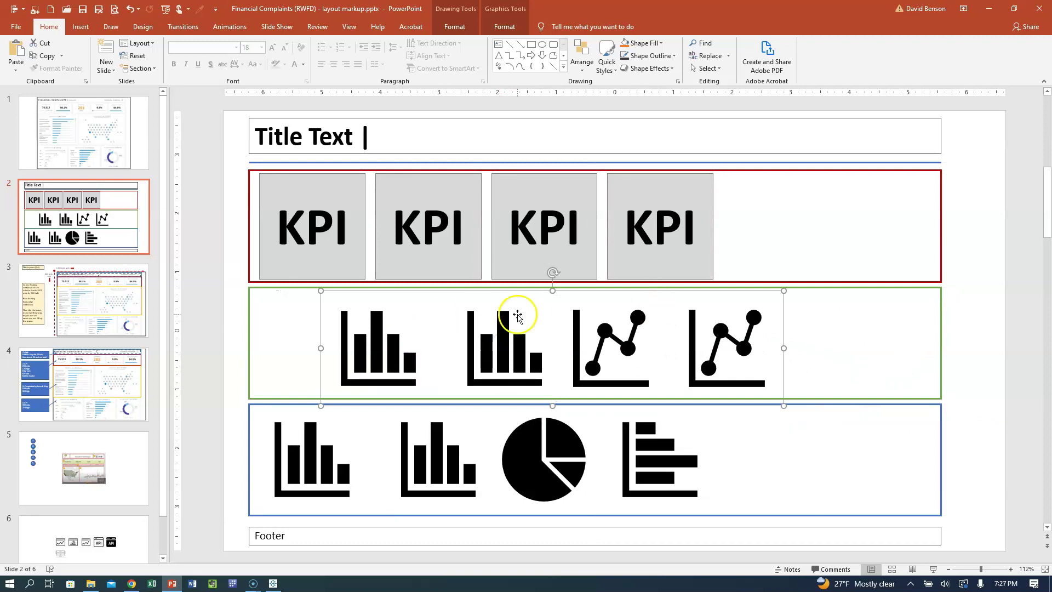
left_click_drag(554, 288, 561, 224)
key("ctrl+z")
left_click_drag(782, 290, 852, 246)
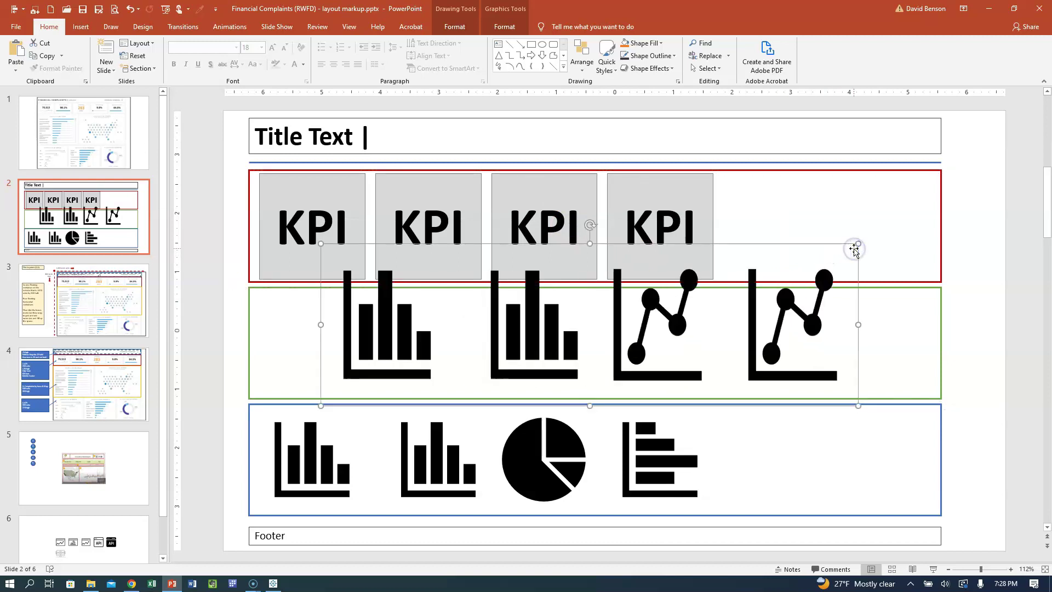
key("ctrl+z")
key("ctrl+z")
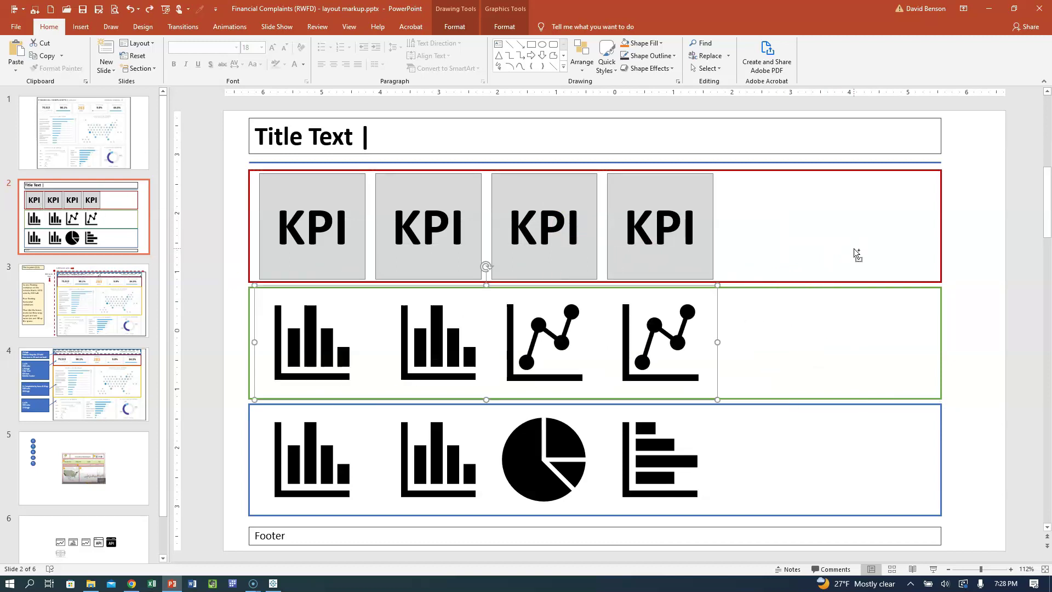
left_click(241, 331)
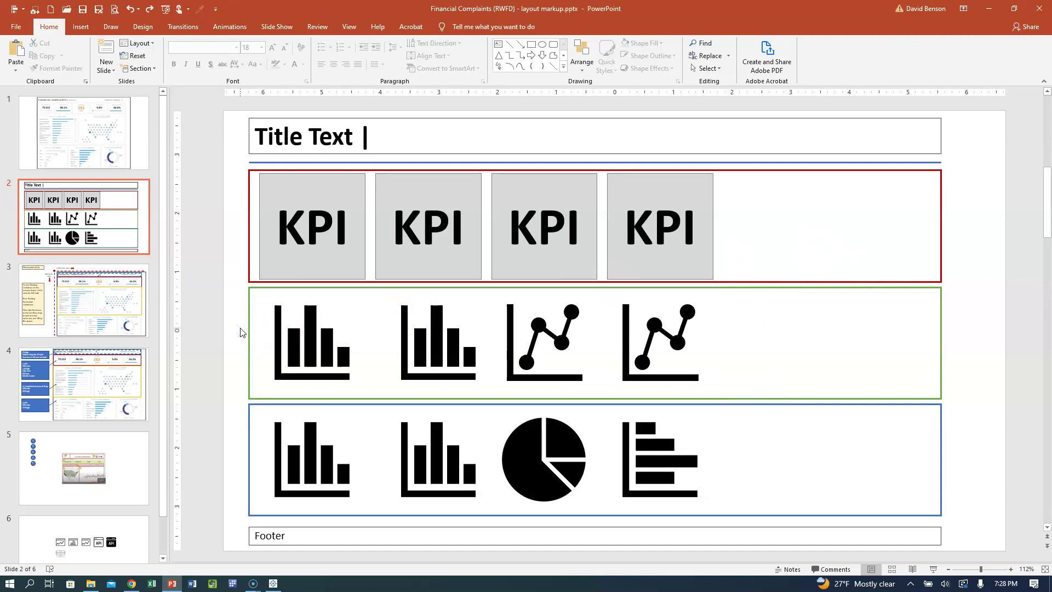
- Try spreading the individual KPI boxes across the red container and undo the moves
left_click_drag(619, 208, 756, 199)
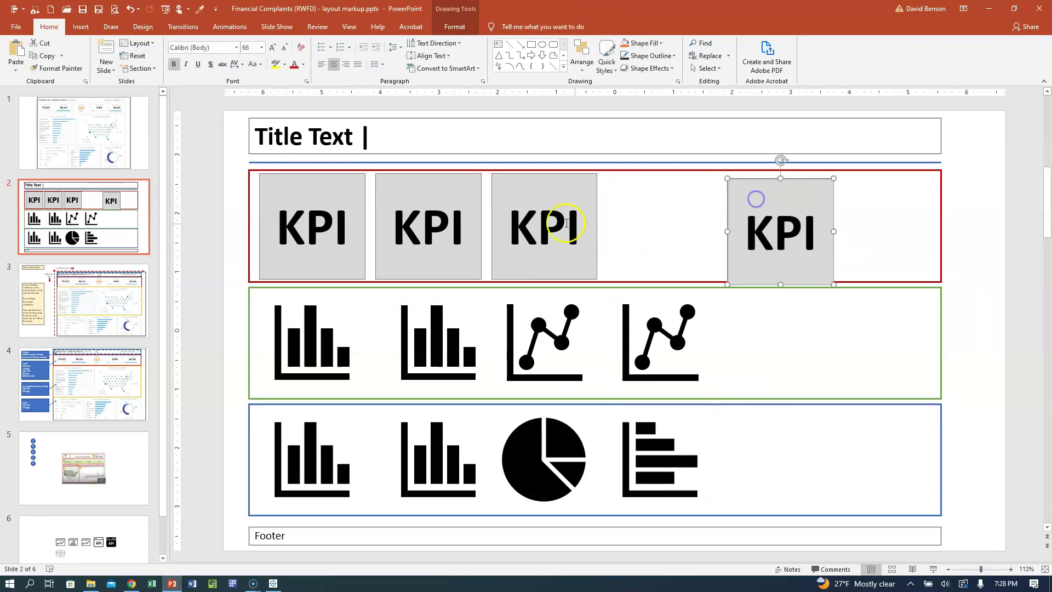
left_click_drag(581, 187, 685, 206)
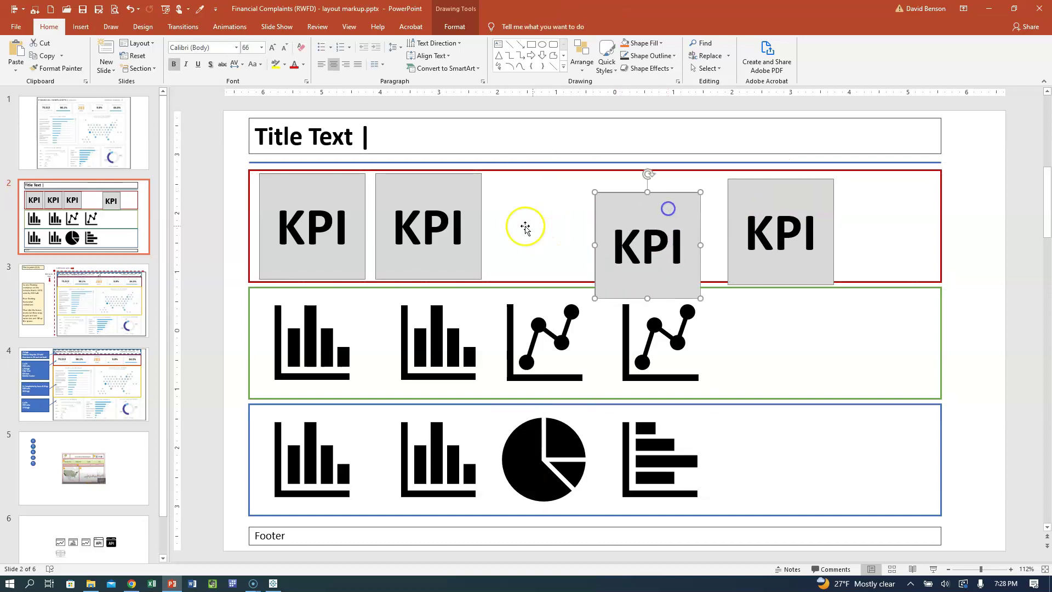
left_click(469, 201)
left_click_drag(433, 189, 526, 201)
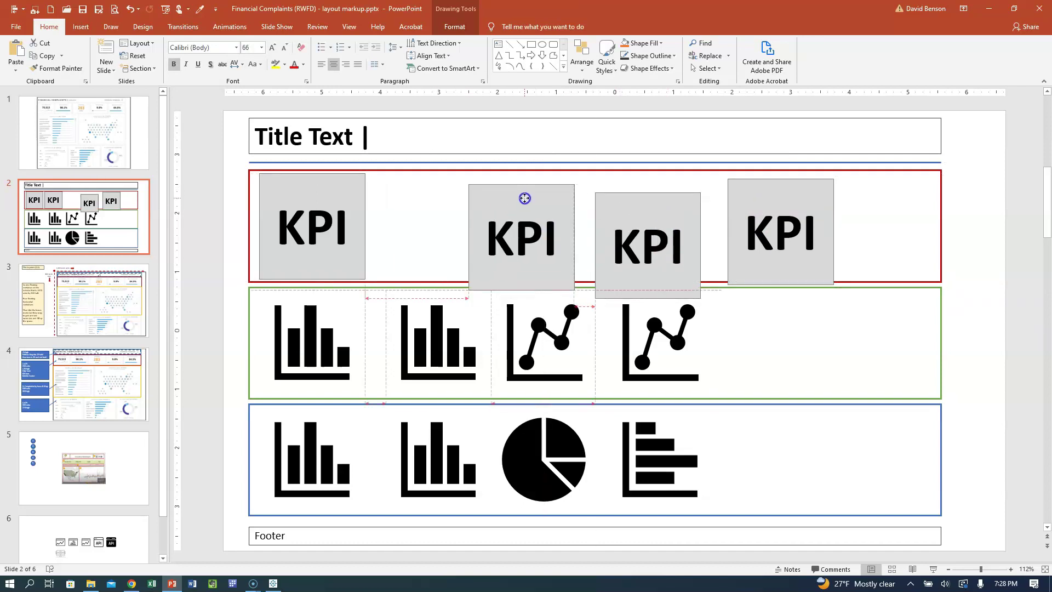
left_click(346, 195)
left_click_drag(355, 187, 409, 196)
key("ctrl+z")
key("ctrl+z")
key("ctrl+z")
key("ctrl+z")
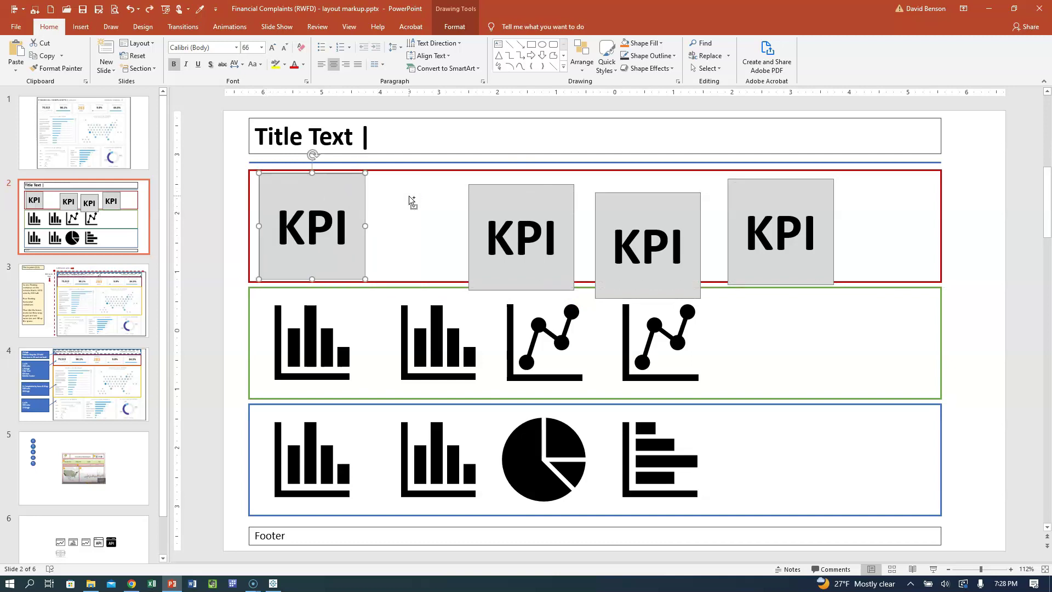
left_click(191, 265)
- On slide 3, draw an arrow from the "This is point (0,0)" callout to the red dot
left_click(129, 307)
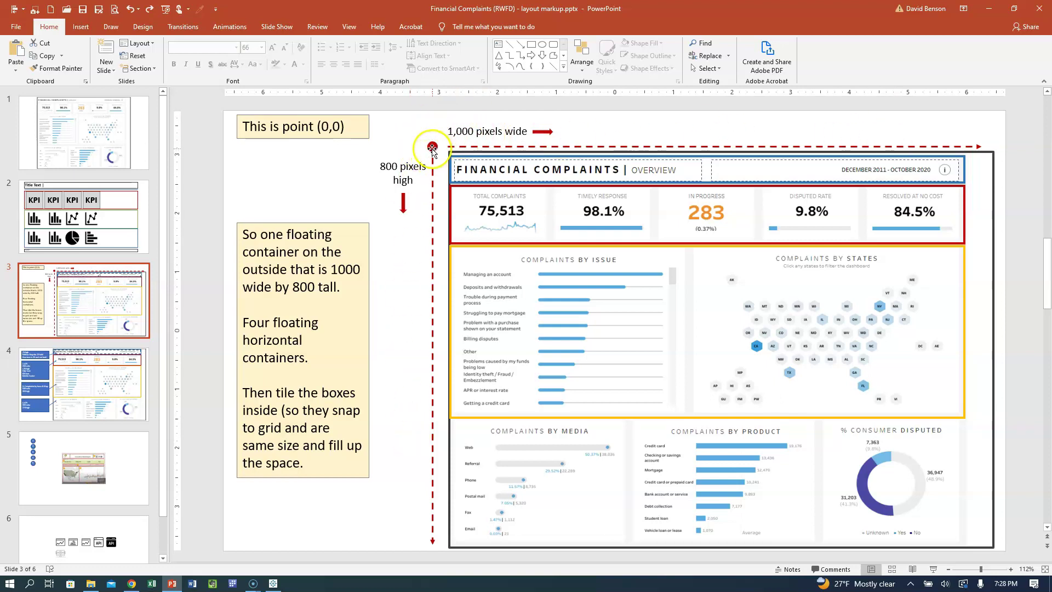
left_click(520, 43)
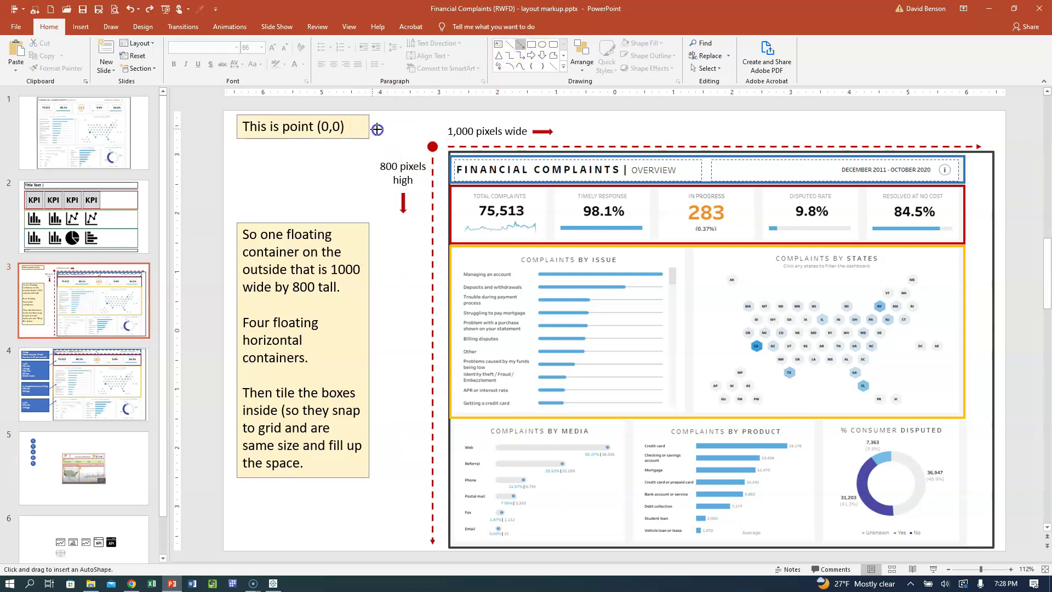
left_click_drag(420, 142, 421, 142)
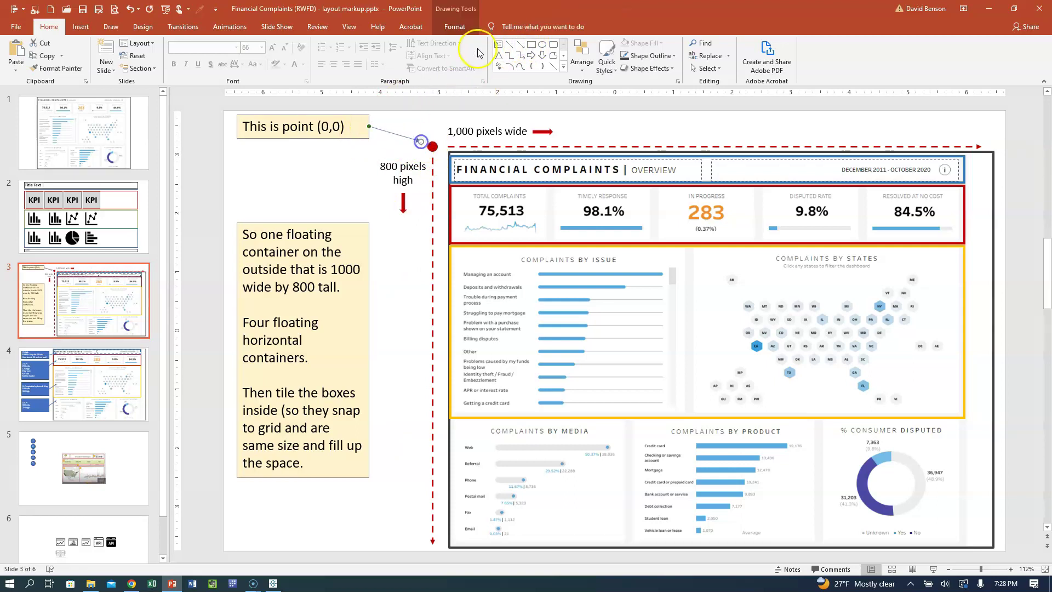
- Color the new callout arrow dark red and change its line weight
left_click(454, 26)
left_click(430, 56)
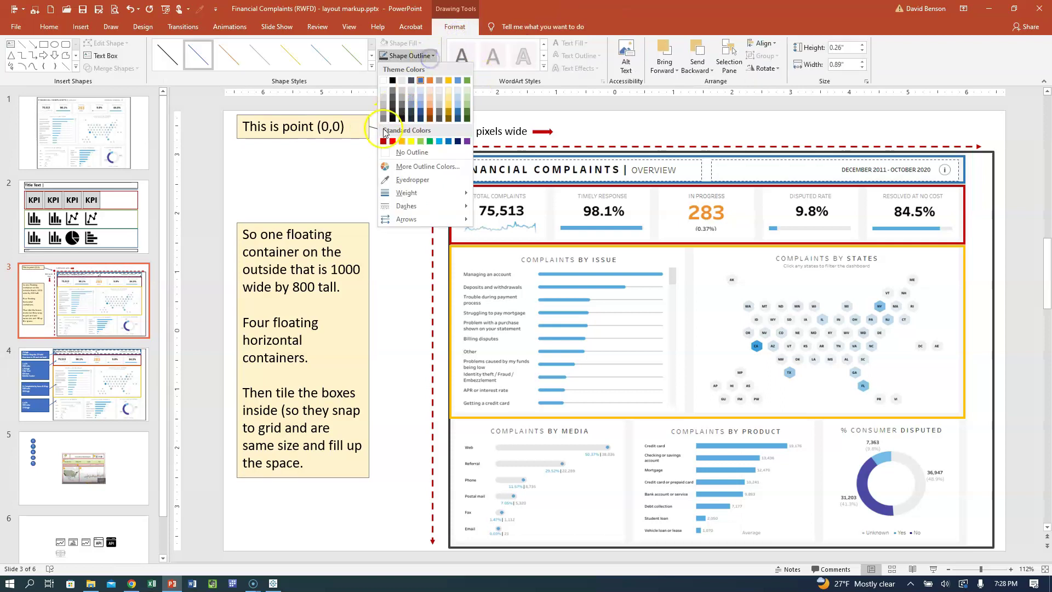
left_click(383, 142)
left_click(431, 55)
mouse_move(428, 204)
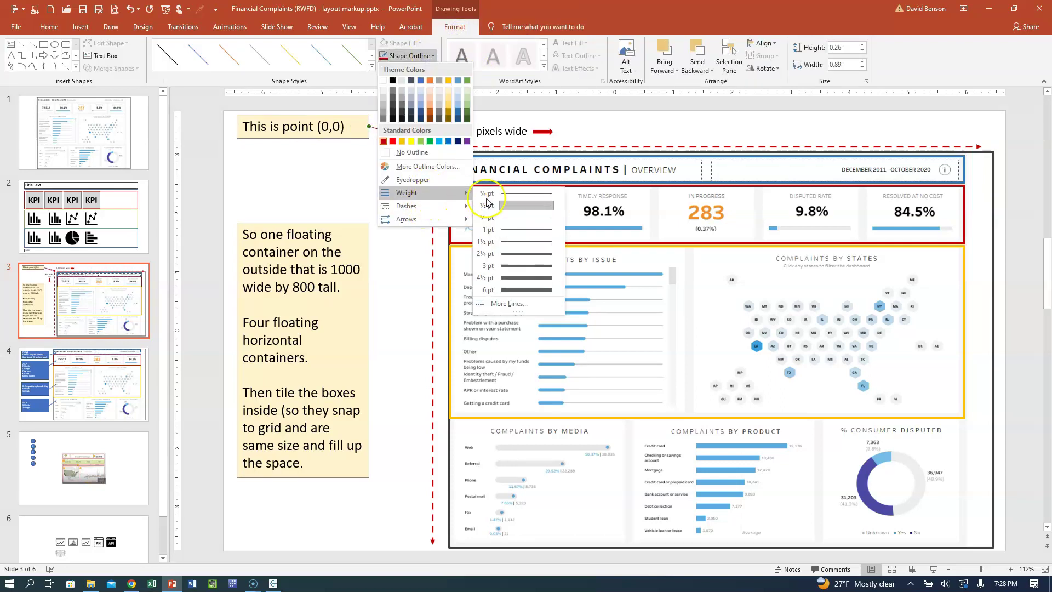
left_click(502, 205)
left_click(340, 190)
left_click(432, 147)
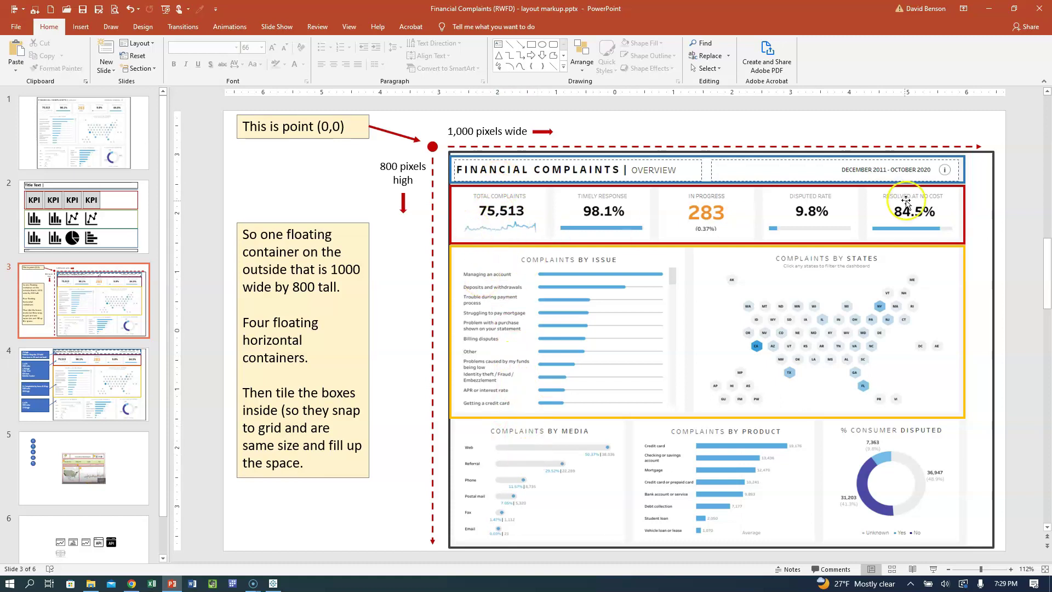
- Review the width and height notes for each container on slide 4 and the layout sketch on slide 2
scroll(398, 366, "down", 1)
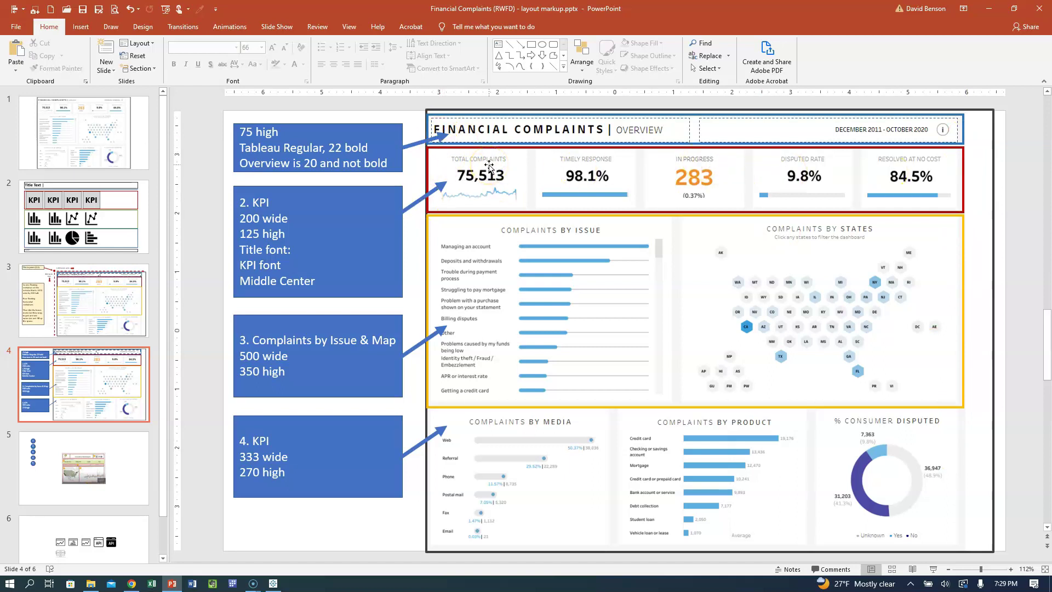
triple_click(259, 219)
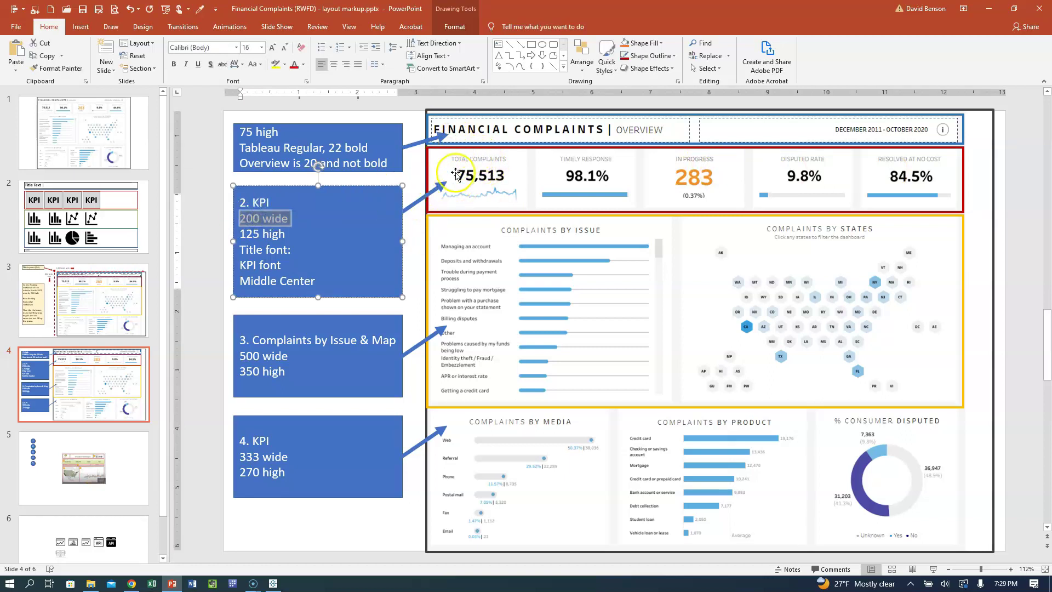
left_click(669, 243)
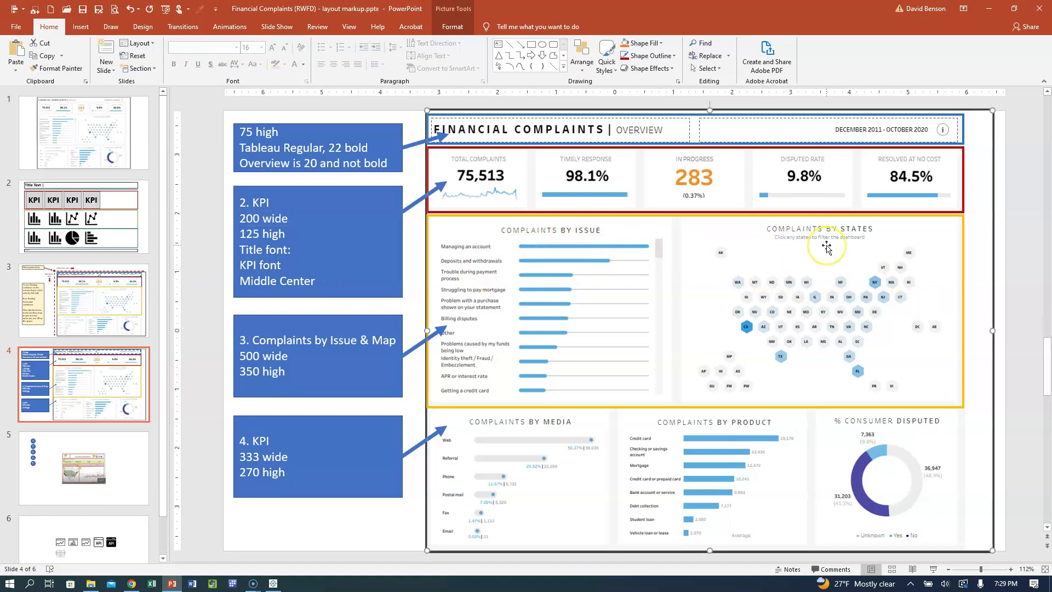
left_click(260, 359)
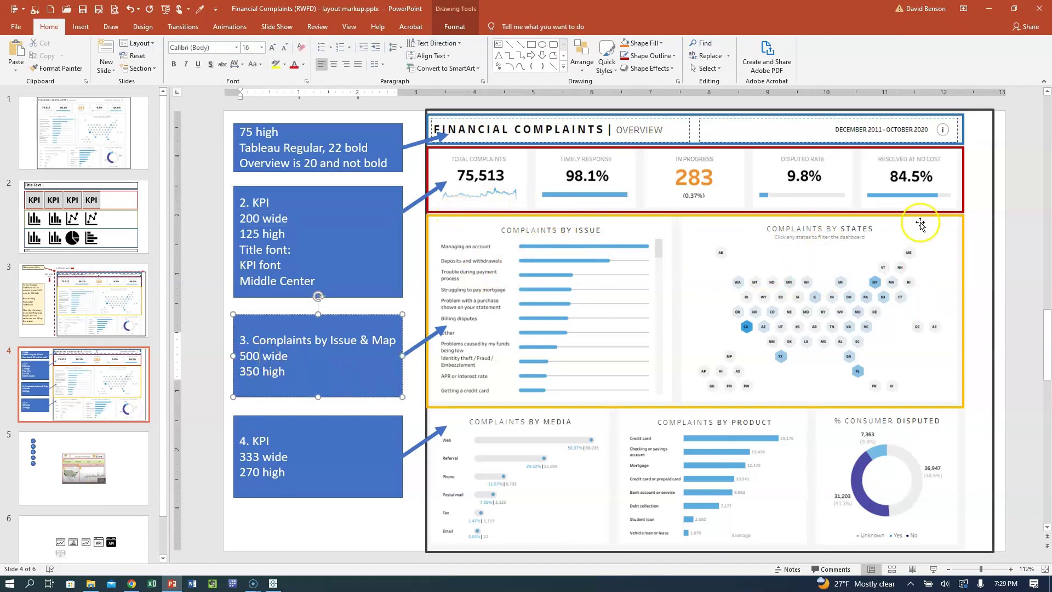
left_click(355, 431)
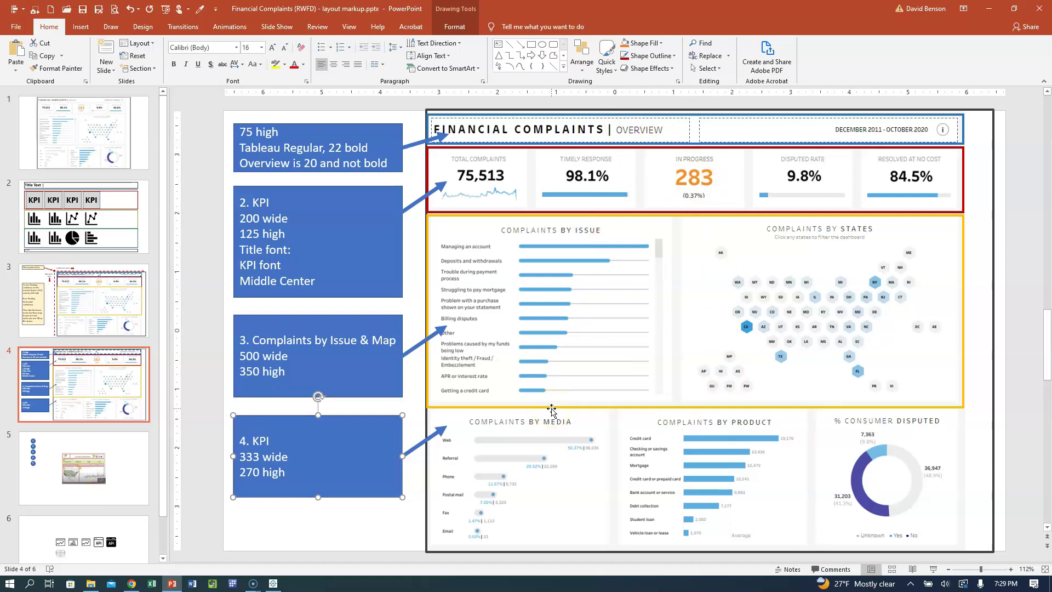
left_click(114, 254)
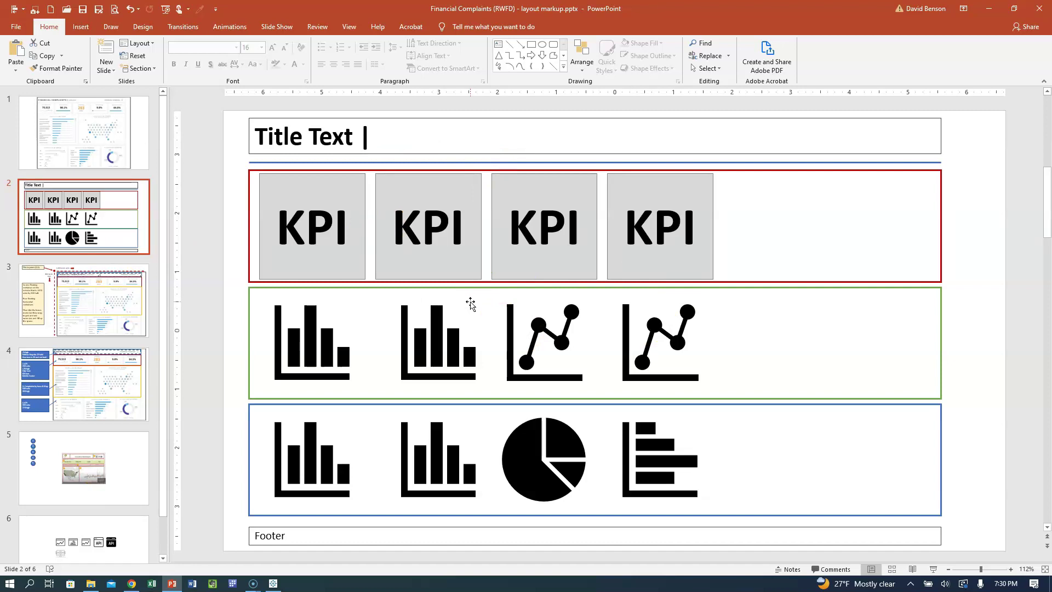
left_click(430, 481)
- Switch to Tableau Public and open the "Financial Complaints Dashboard - Interim" workbook
left_click(273, 583)
left_click(192, 198)
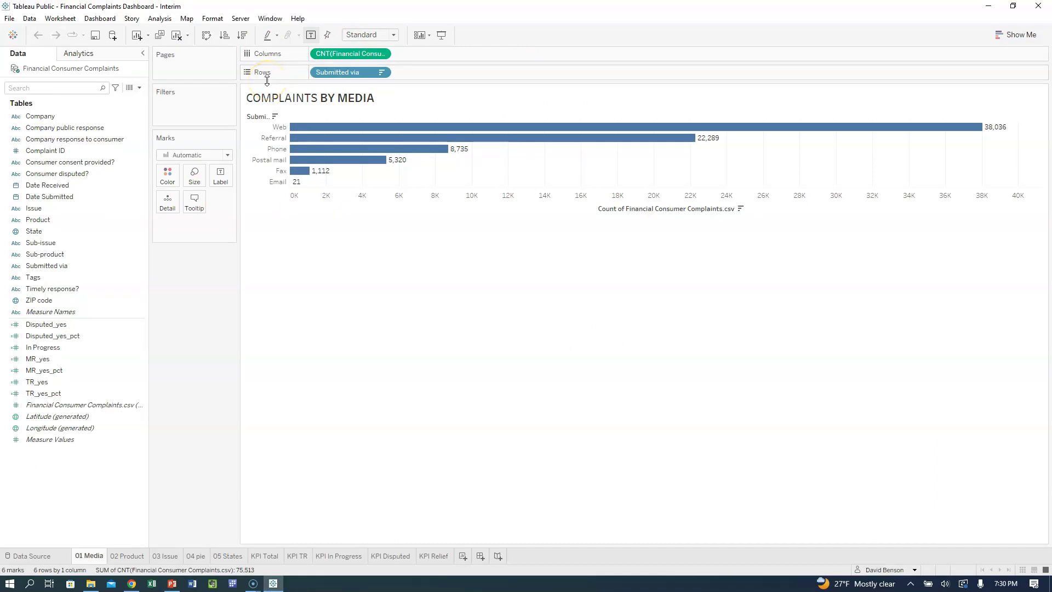
- Open the "Financial Complaints Dashboard - has some dashboards" workbook and view Dashboard 2 with nothing selected
left_click(29, 18)
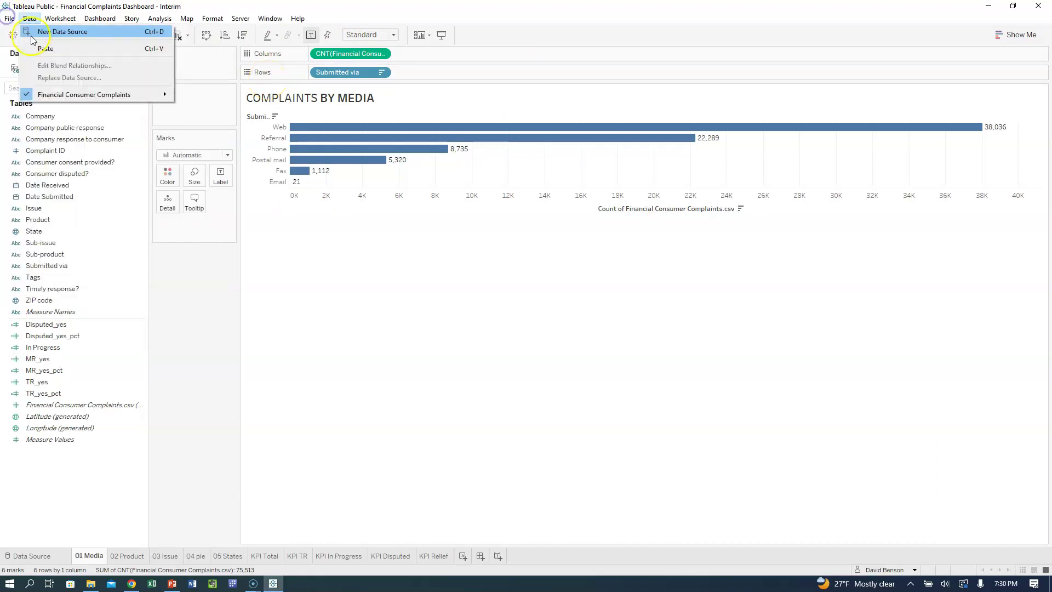
mouse_move(9, 18)
left_click(22, 67)
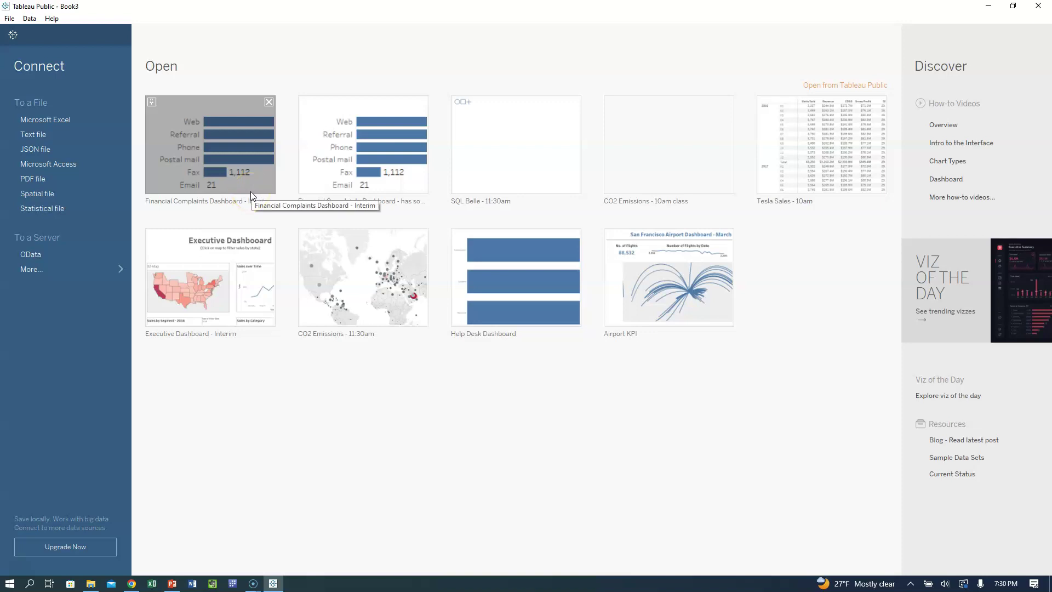
left_click(341, 179)
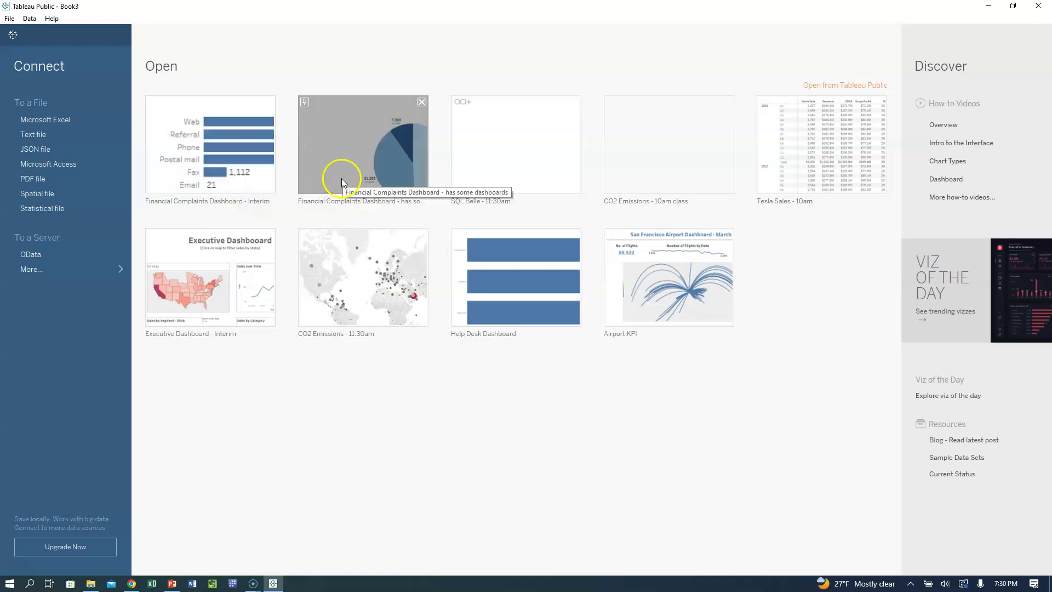
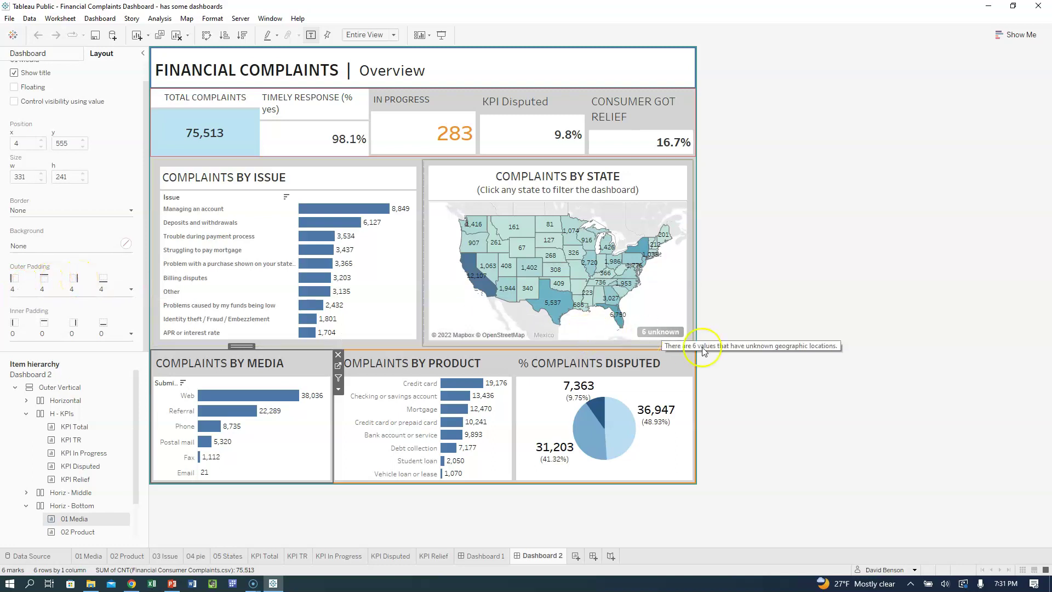
left_click(751, 357)
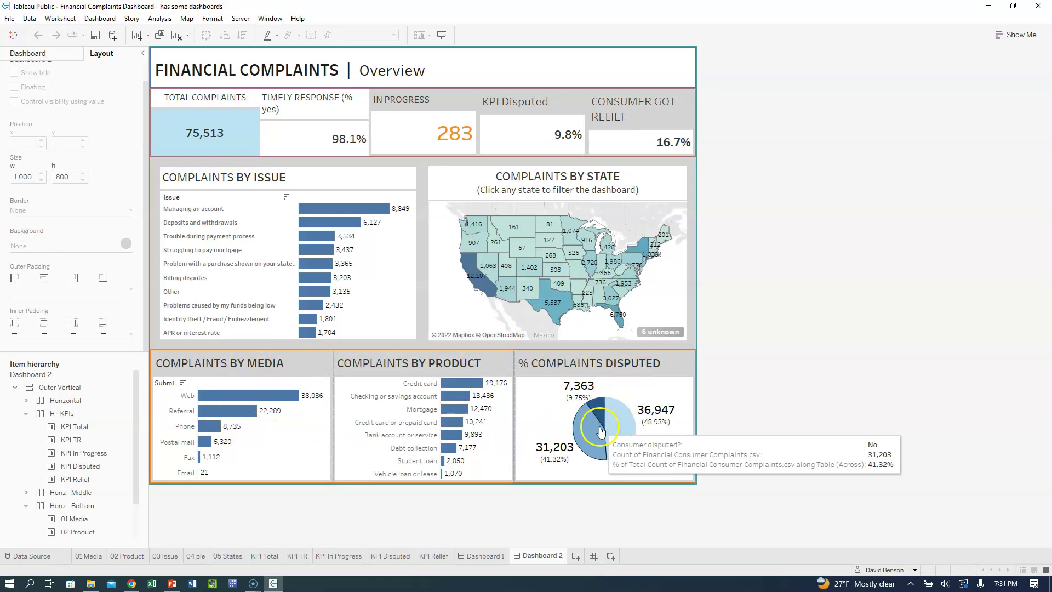
- Inspect the position and size of the 03 Issue and 05 States sheets and the Horiz - Middle and Horiz - Bottom containers
left_click(421, 176)
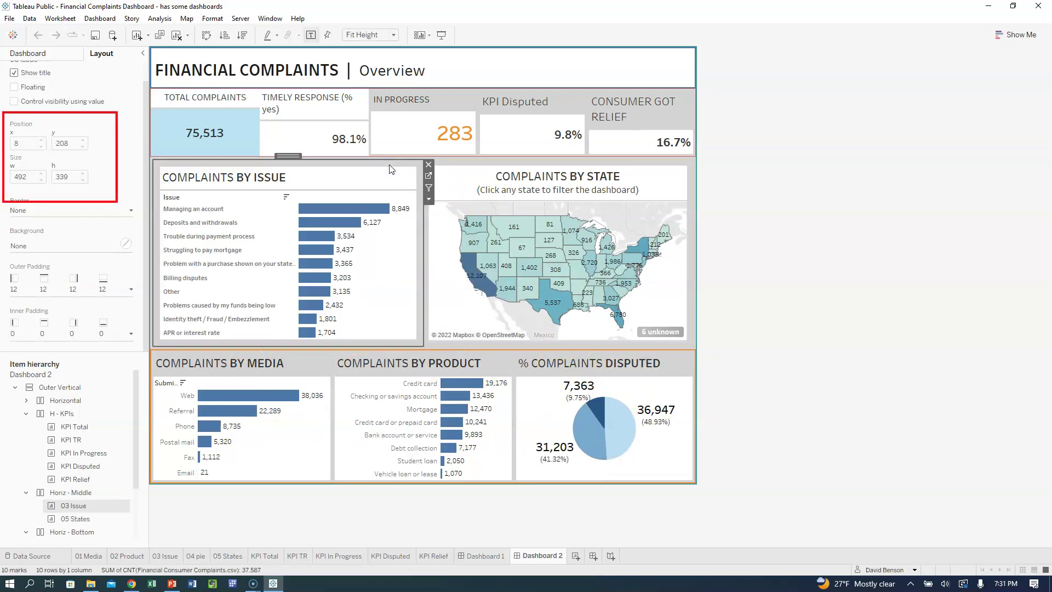
left_click(487, 177)
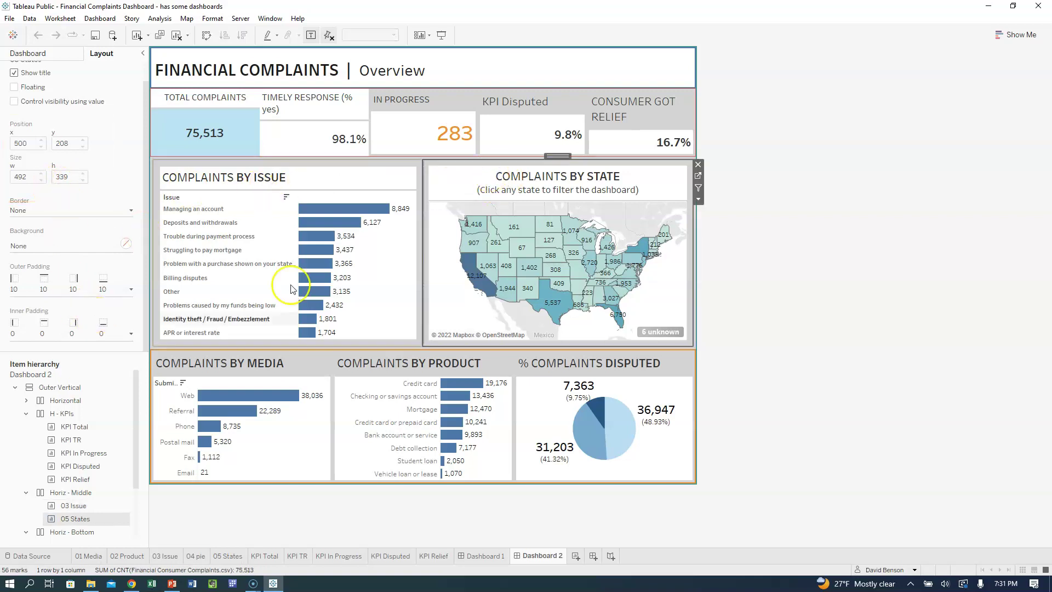
left_click(80, 493)
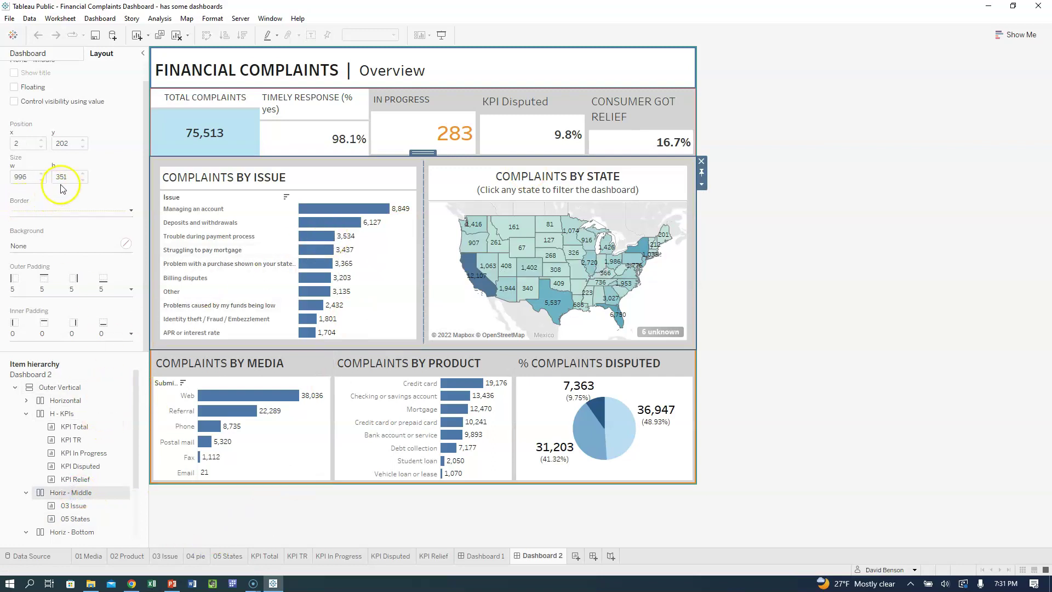
left_click(292, 351)
left_click(74, 532)
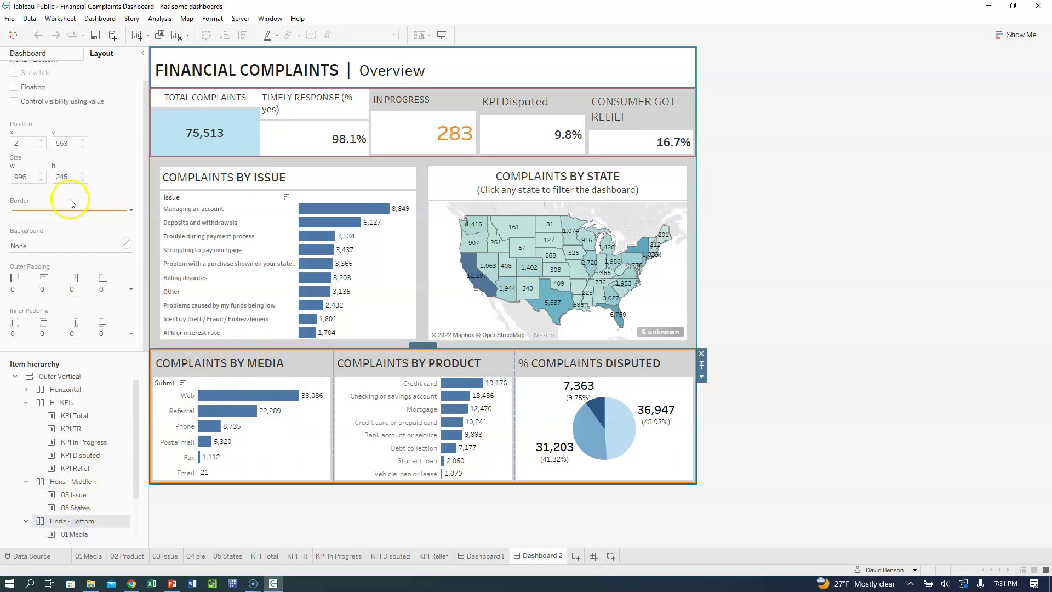
- Inspect the position and size of the H - KPIs container and the title's Horizontal container
left_click(433, 96)
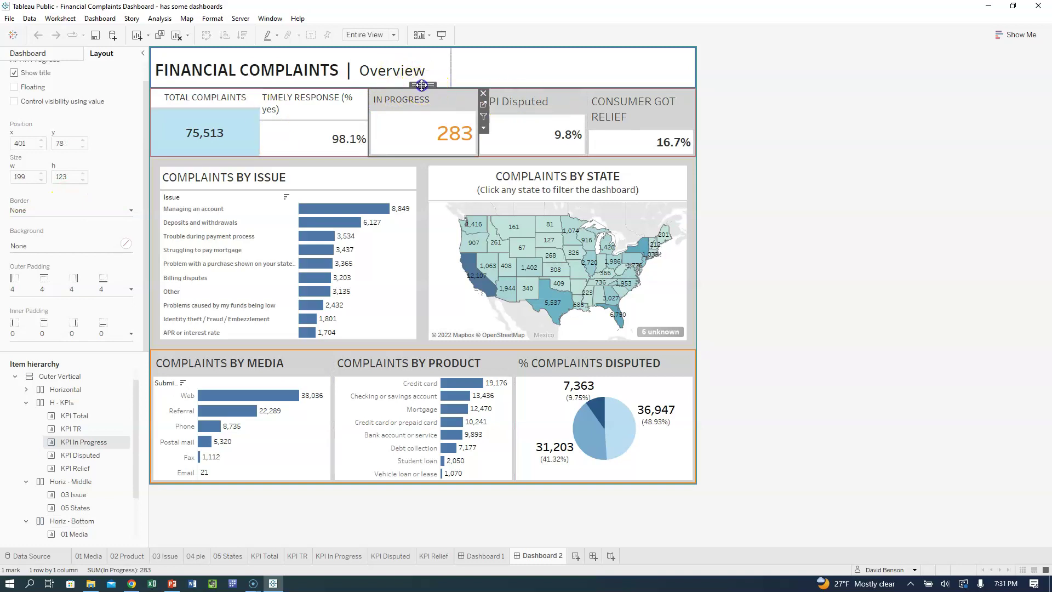
double_click(422, 85)
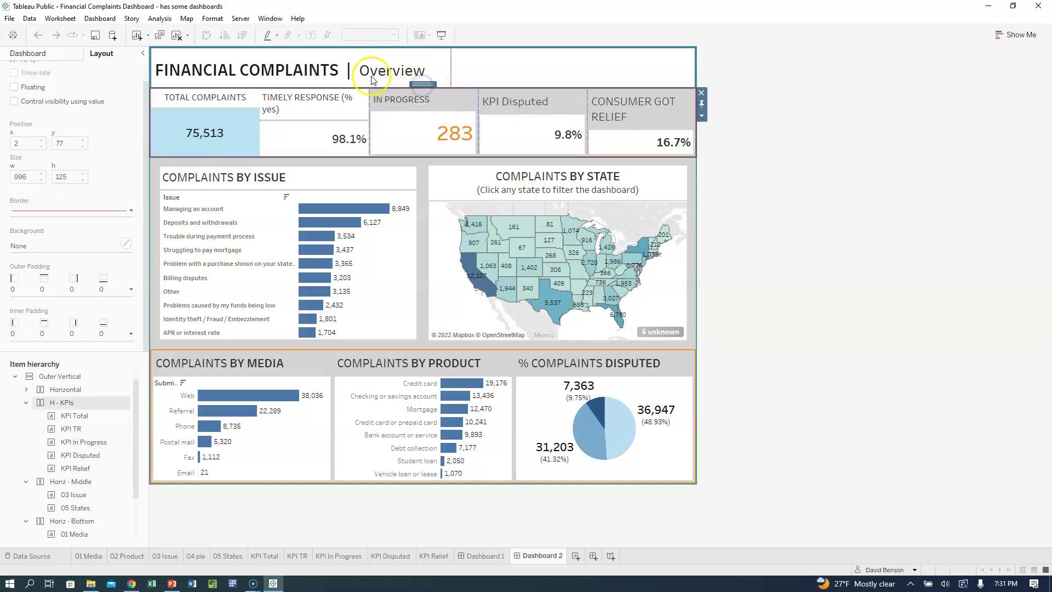
double_click(65, 404)
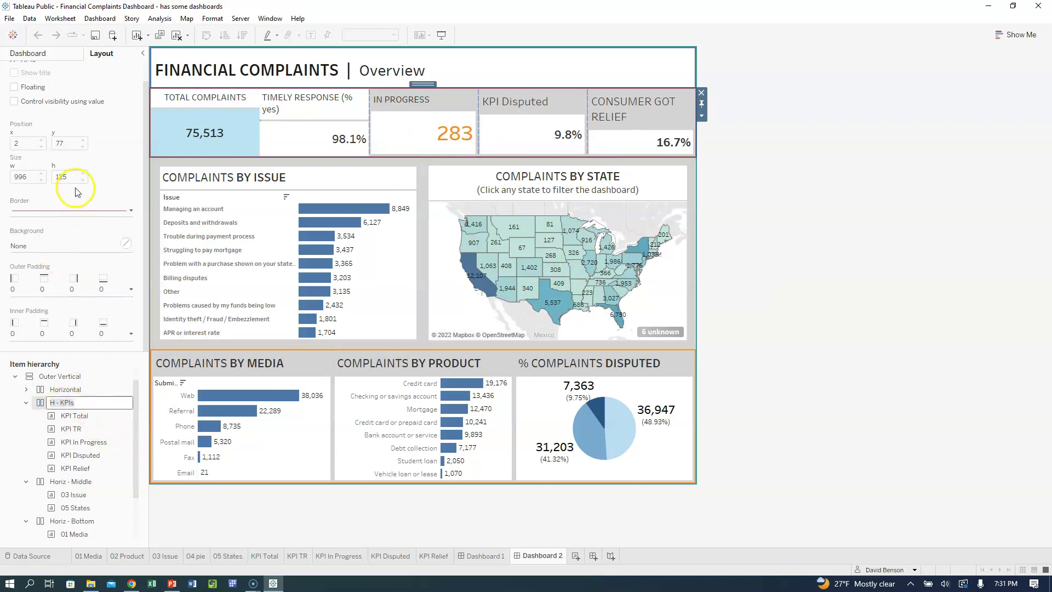
left_click(489, 55)
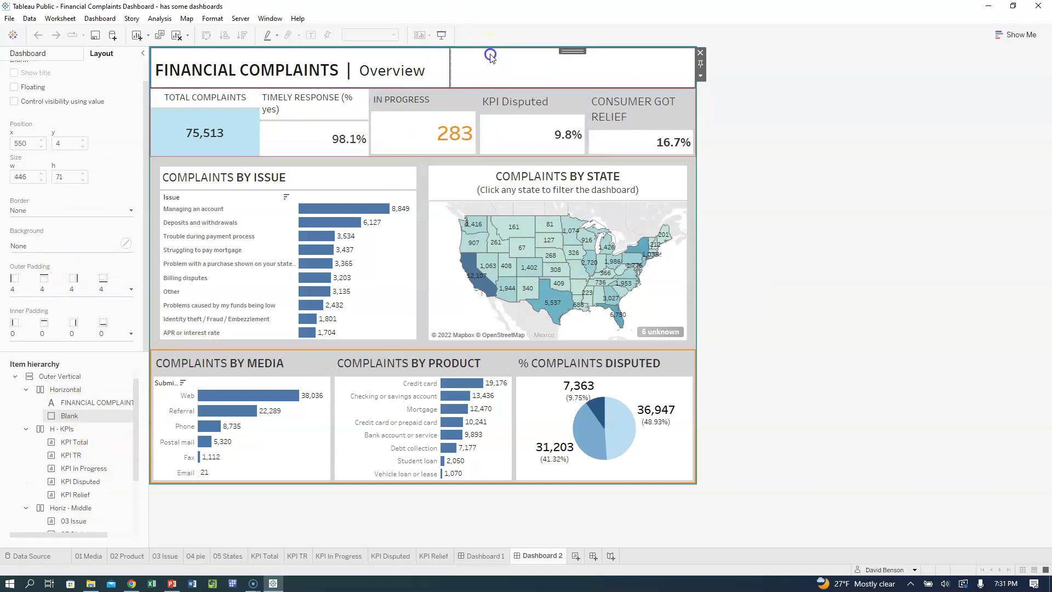
left_click(71, 391)
left_click(70, 194)
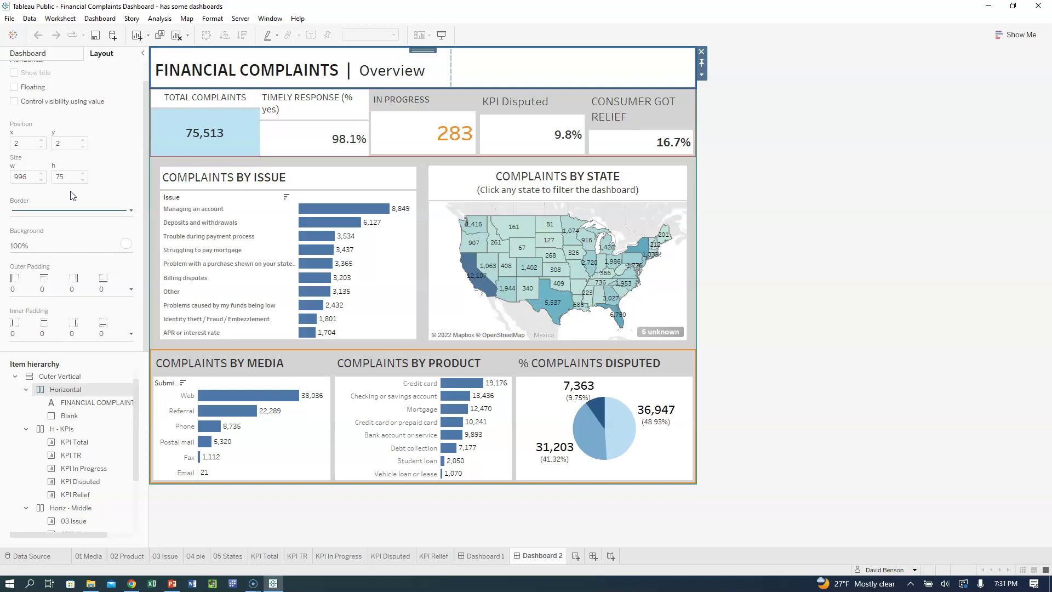
- Close the current workbook and open the "Financial Complaints Dashboard - Interim" workbook
left_click(9, 18)
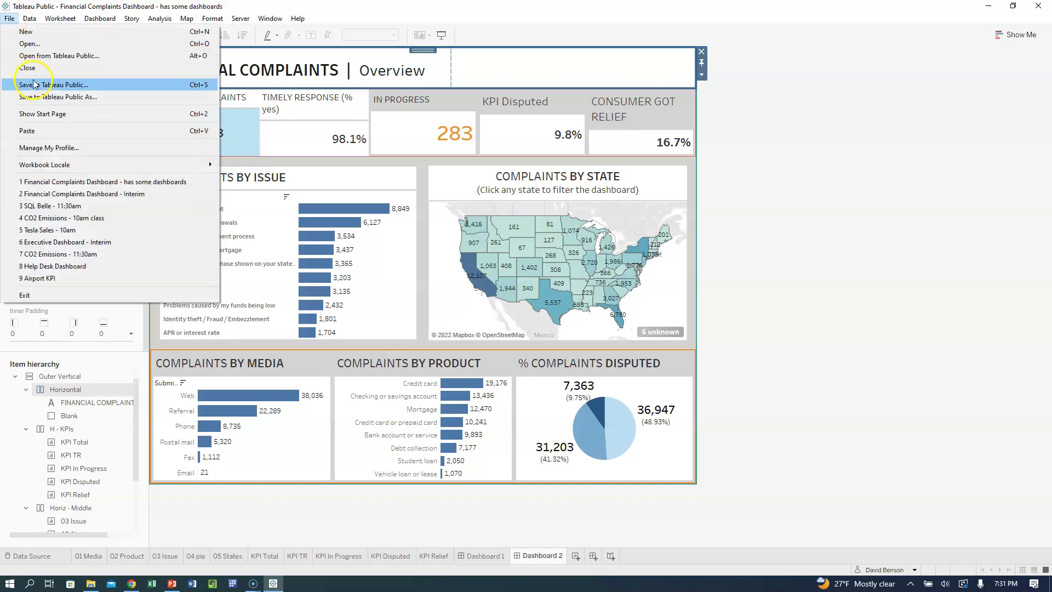
left_click(27, 68)
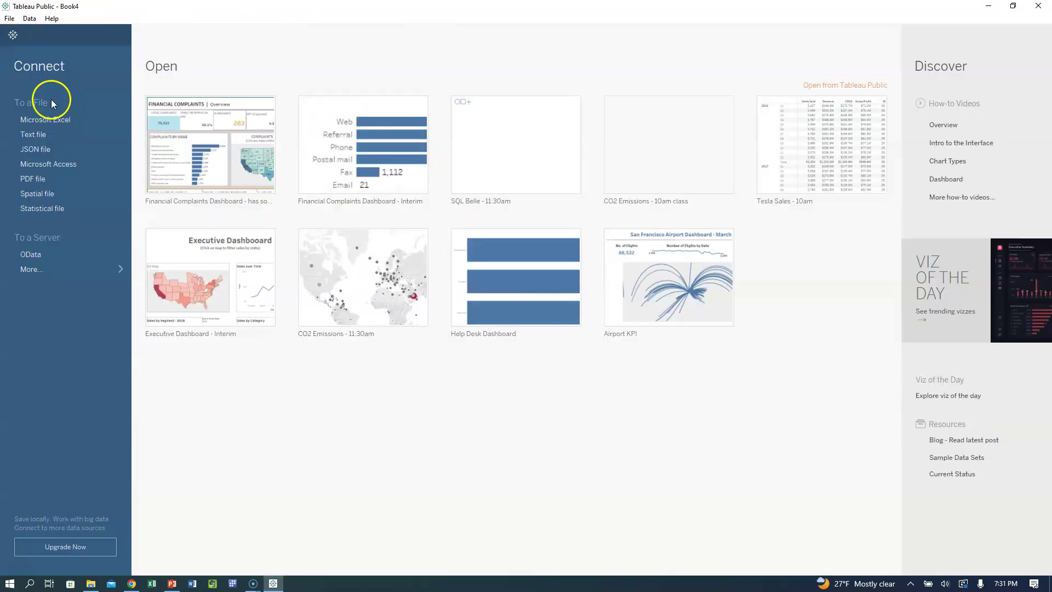
left_click(381, 155)
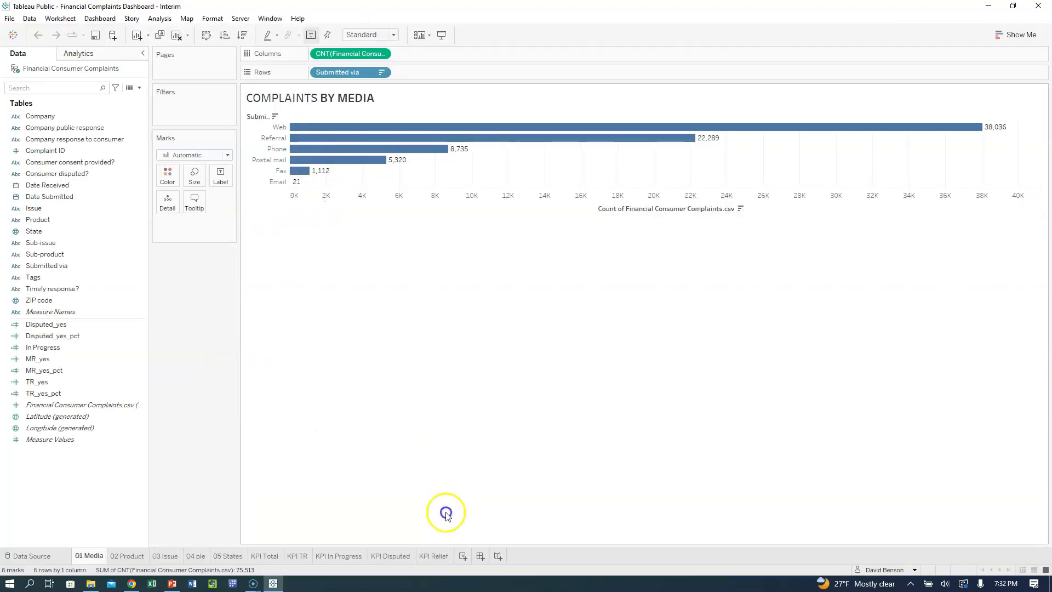
- Create a new dashboard and set it to the fixed size Desktop Browser (1000 x 800)
left_click(480, 557)
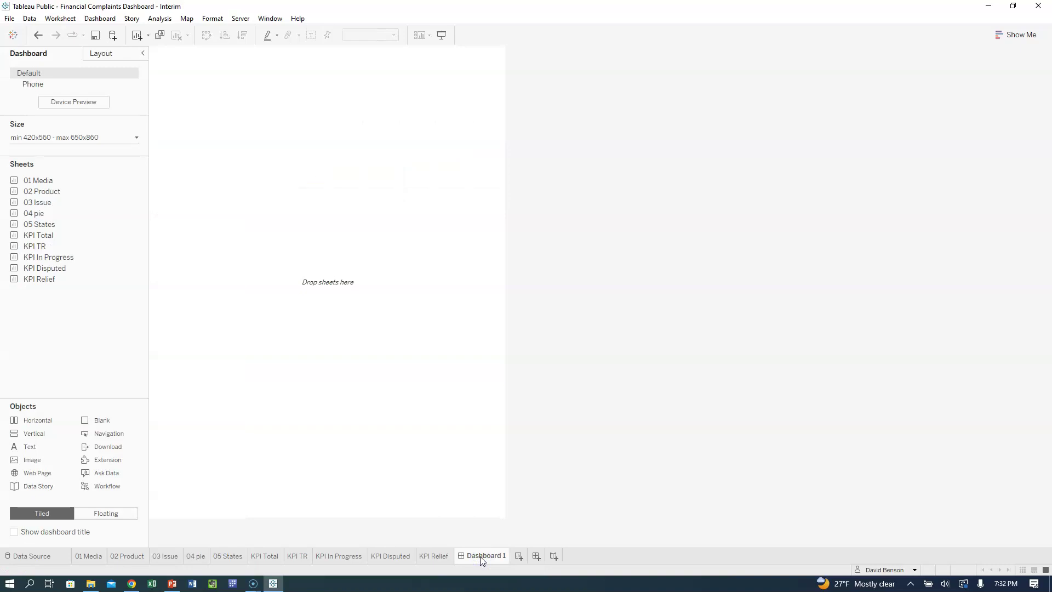
left_click_drag(139, 246, 144, 181)
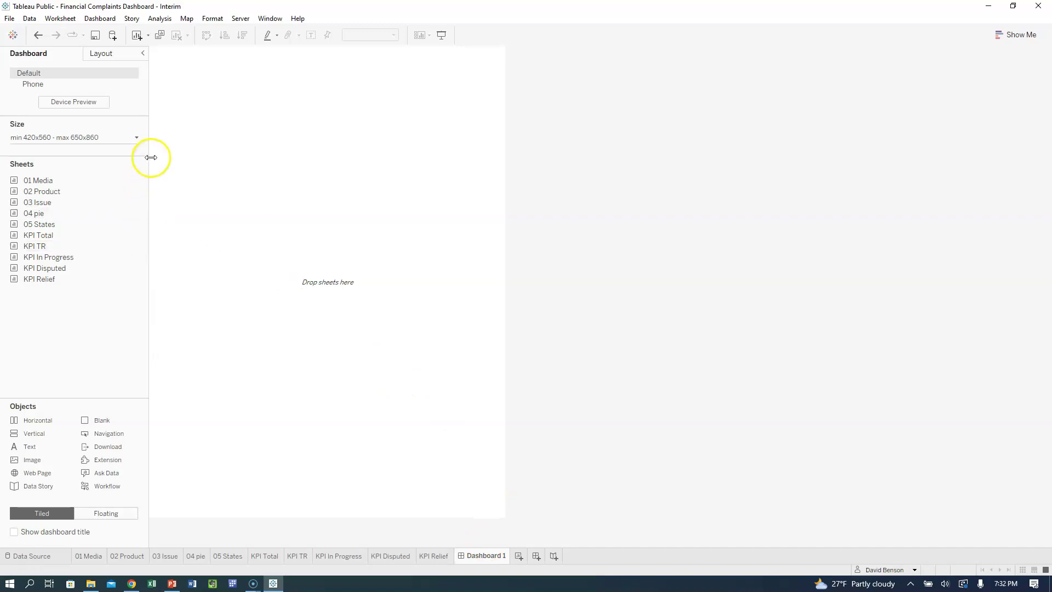
left_click(137, 140)
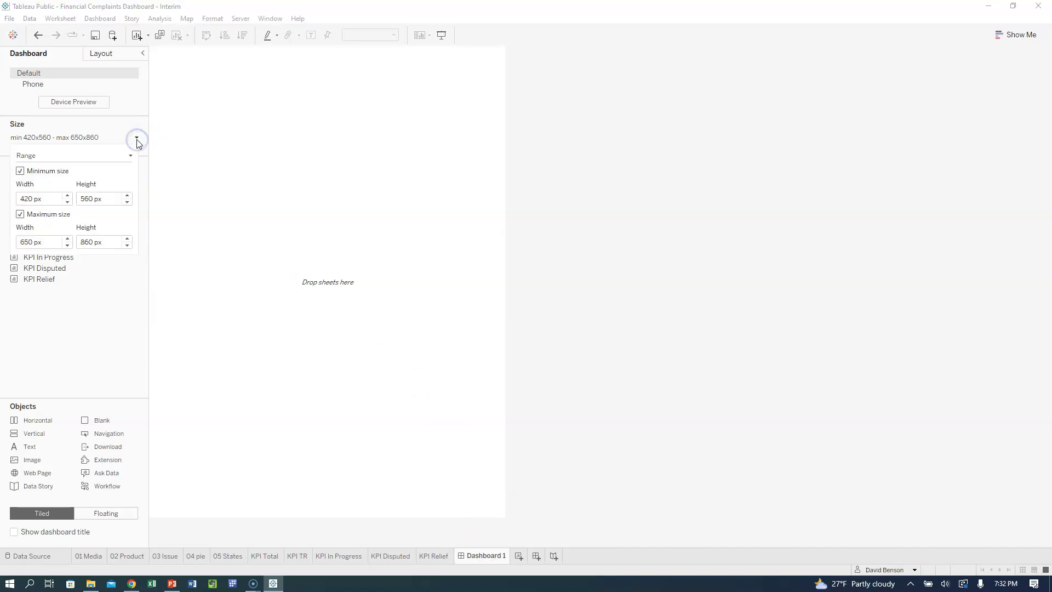
left_click(131, 155)
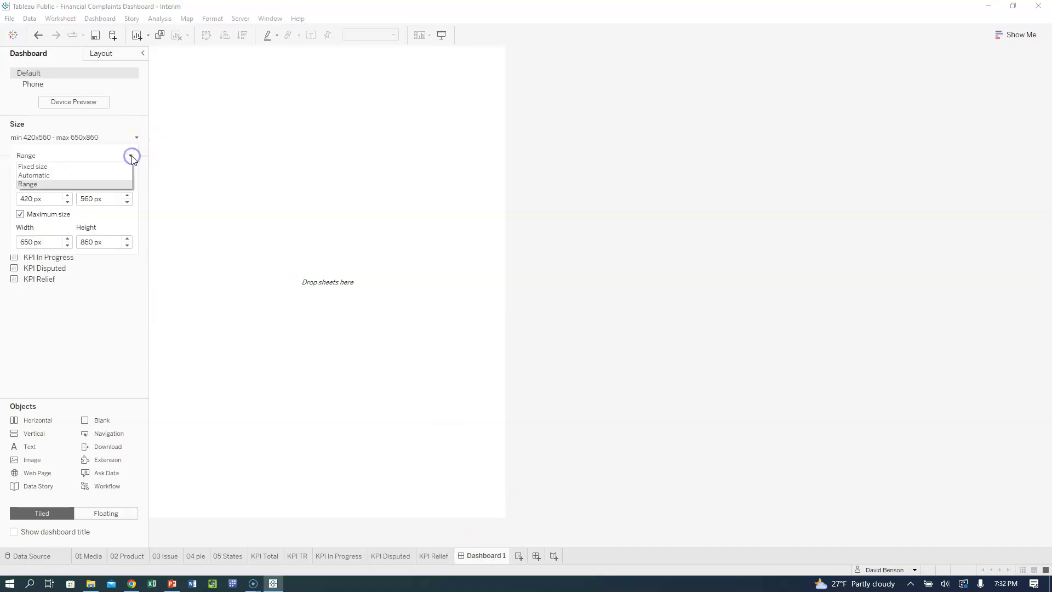
left_click(61, 167)
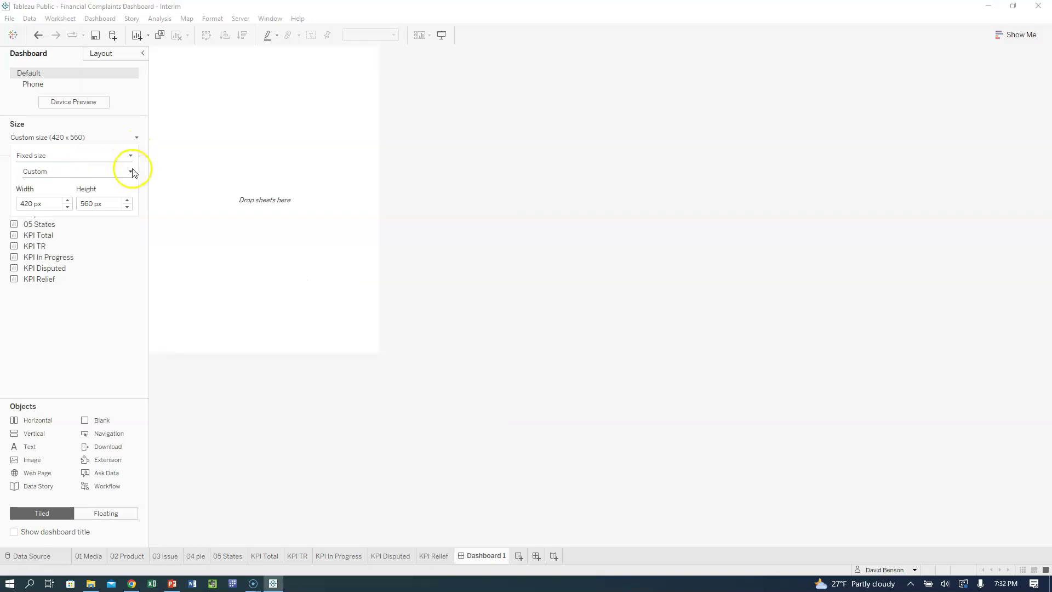
left_click(130, 172)
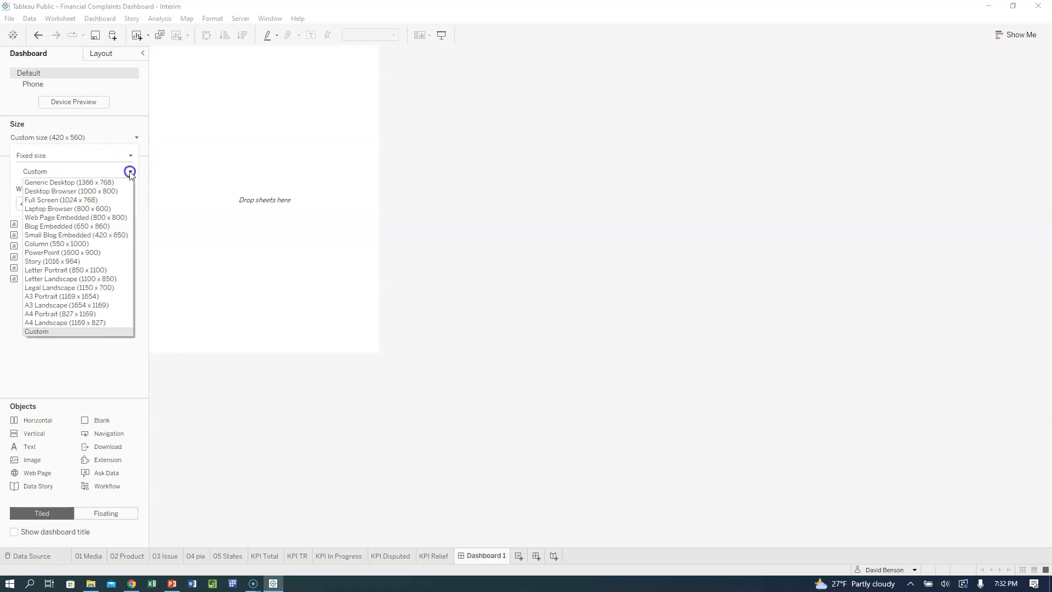
left_click(44, 192)
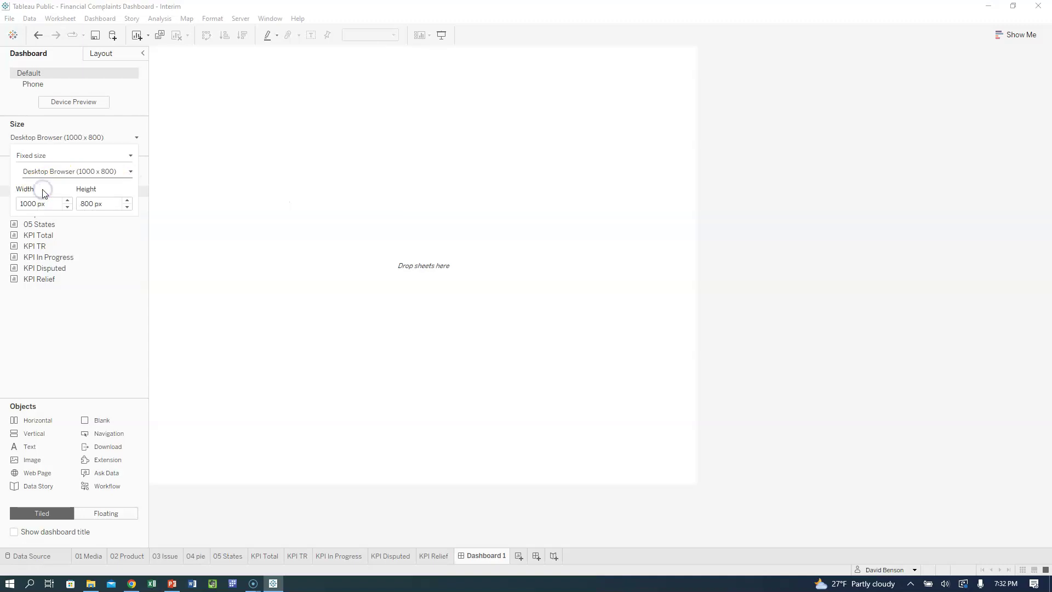
left_click(31, 207)
left_click(105, 212)
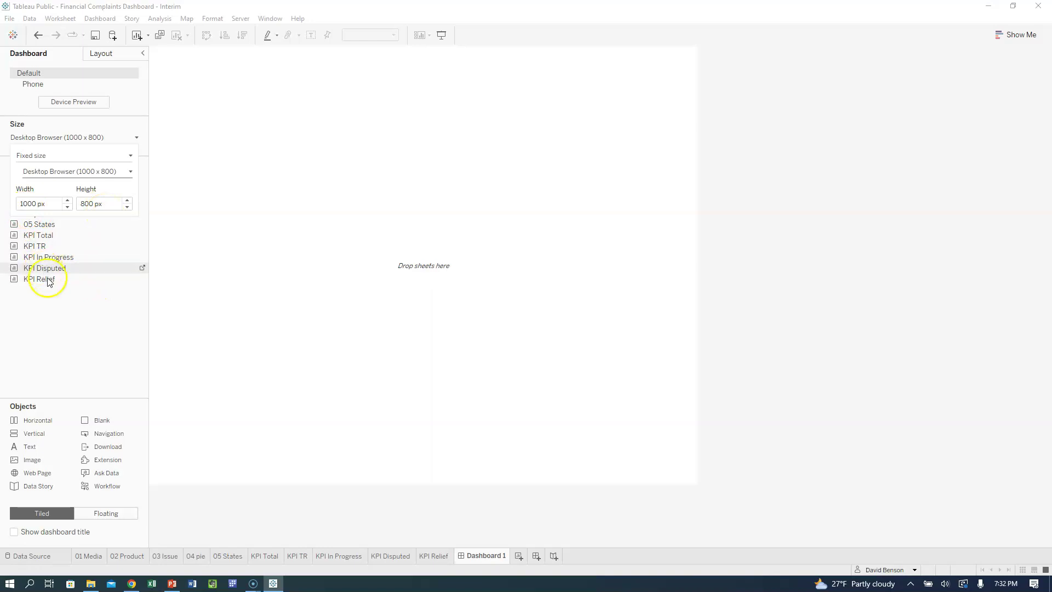
left_click(64, 296)
mouse_move(36, 202)
left_mouse_down()
mouse_move(77, 237)
mouse_move(39, 215)
left_mouse_up()
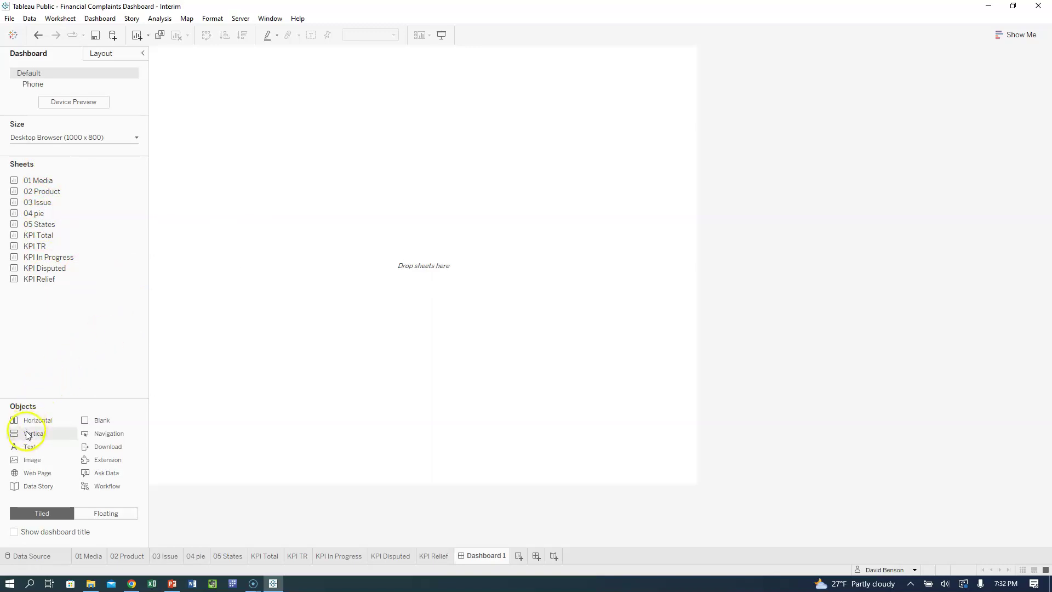
- Switch to PowerPoint and draw a rectangle about 12.1" wide and 7.5" high around slide 2's layout sketch, sent to the back
left_click(172, 583)
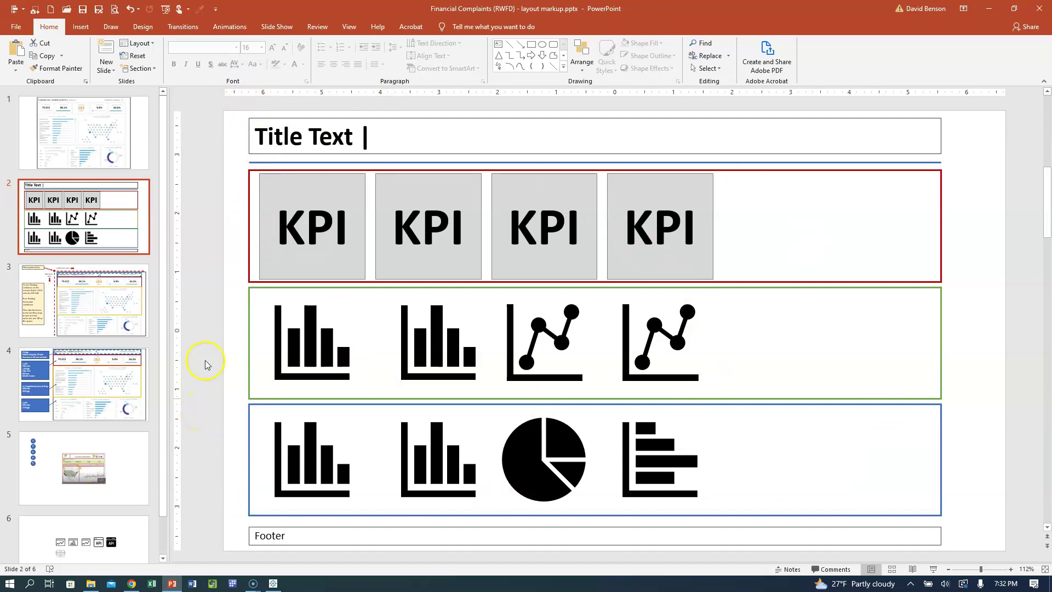
left_click(531, 44)
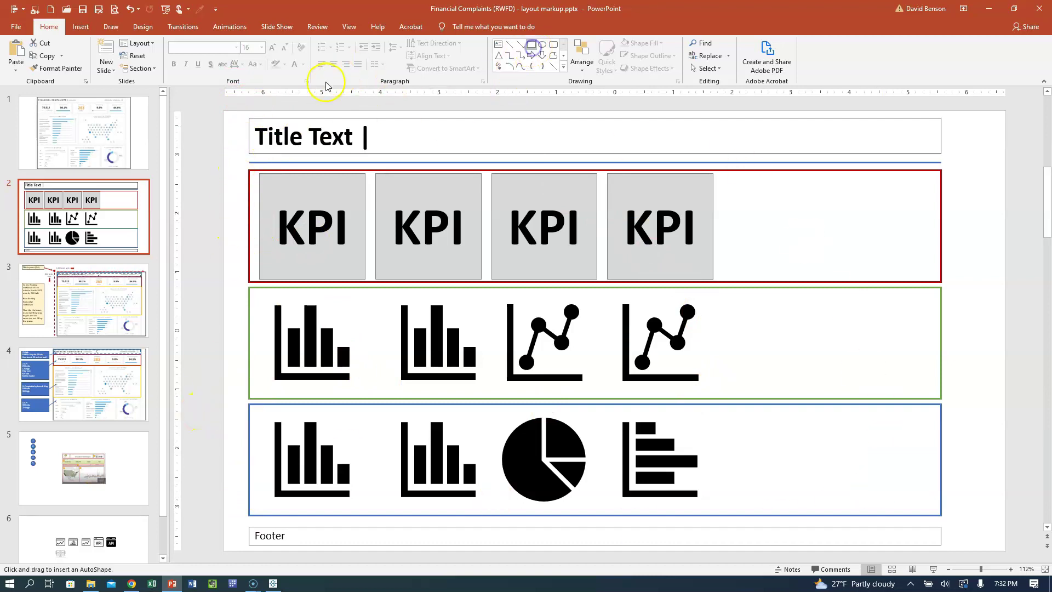
left_click_drag(239, 111, 949, 550)
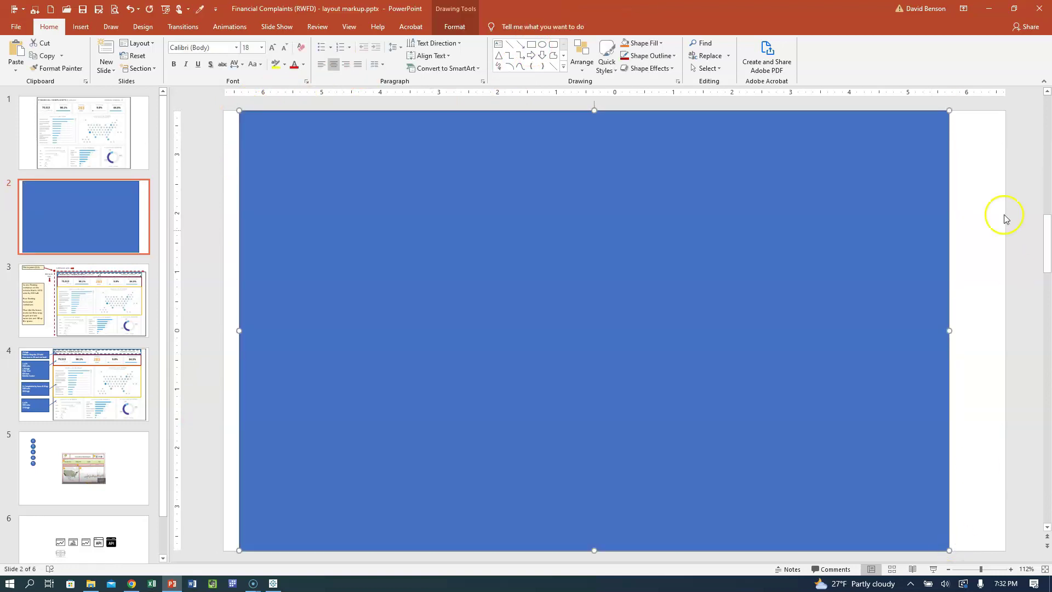
left_click(478, 32)
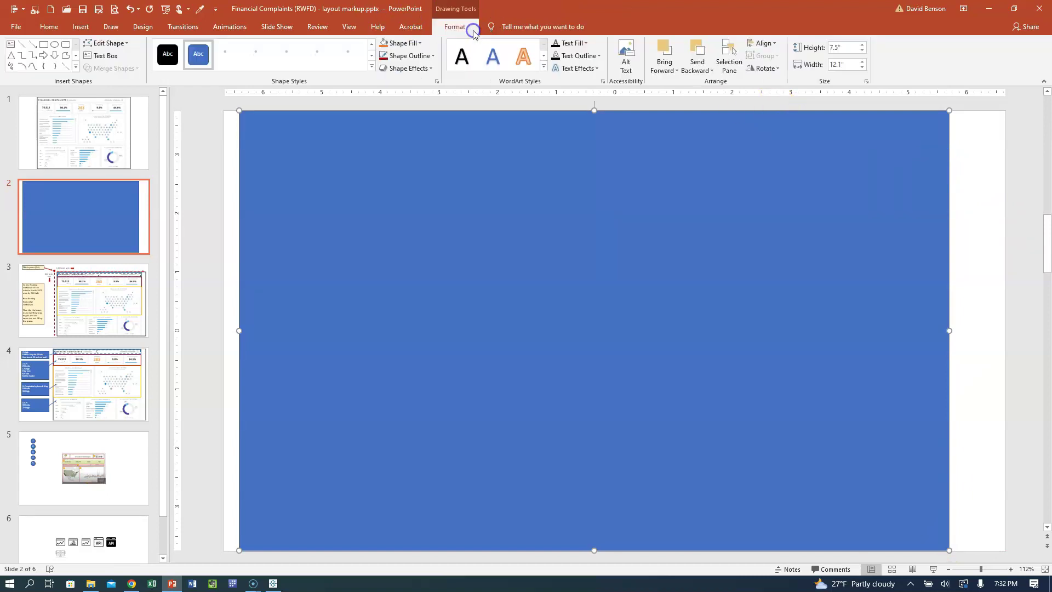
left_click(707, 73)
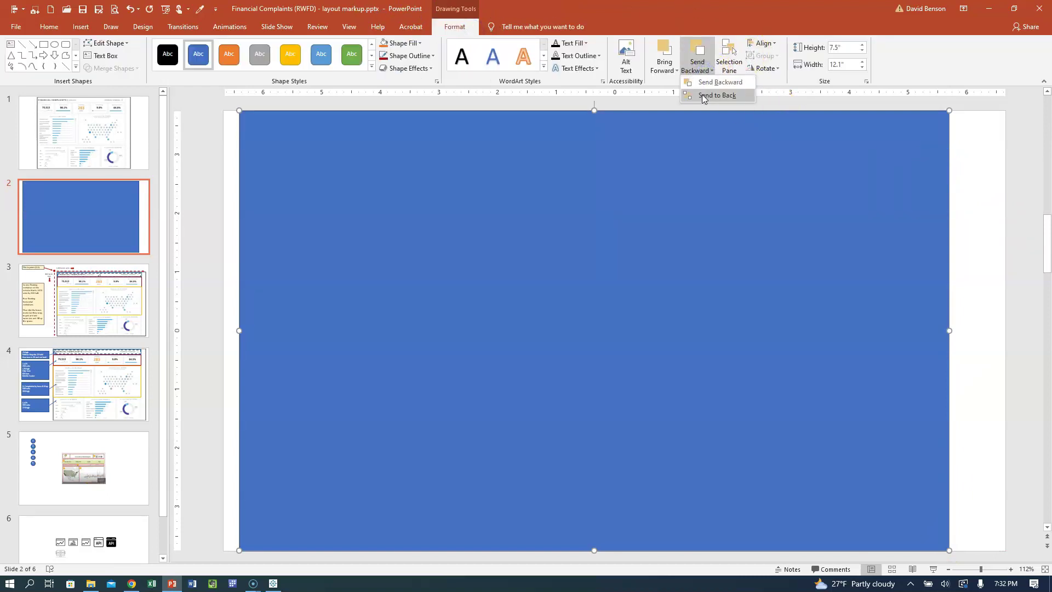
left_click(712, 95)
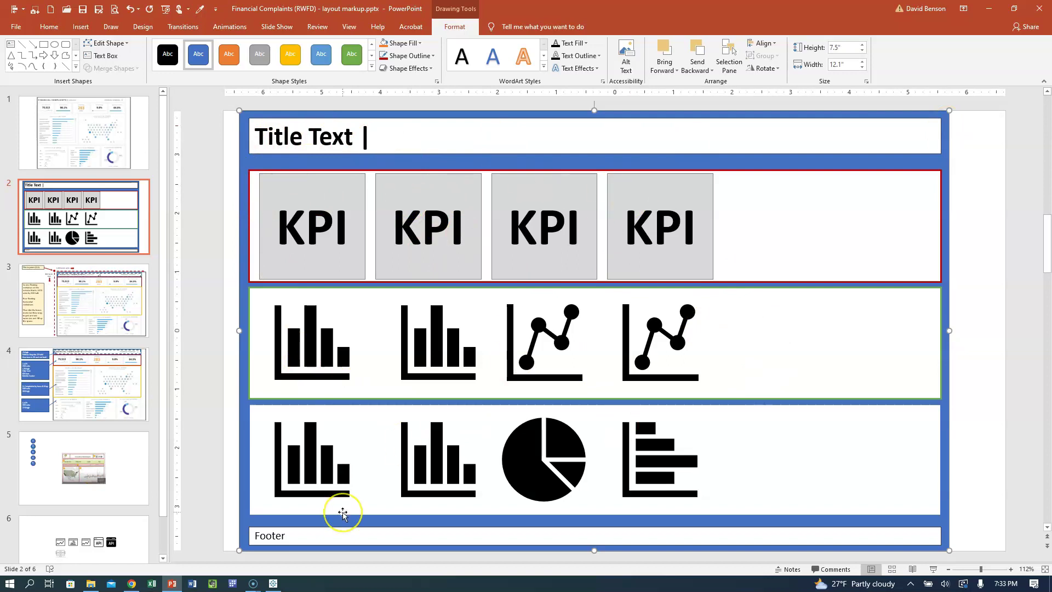
- Switch to Tableau Public and add a floating vertical container to the empty dashboard
left_click(273, 583)
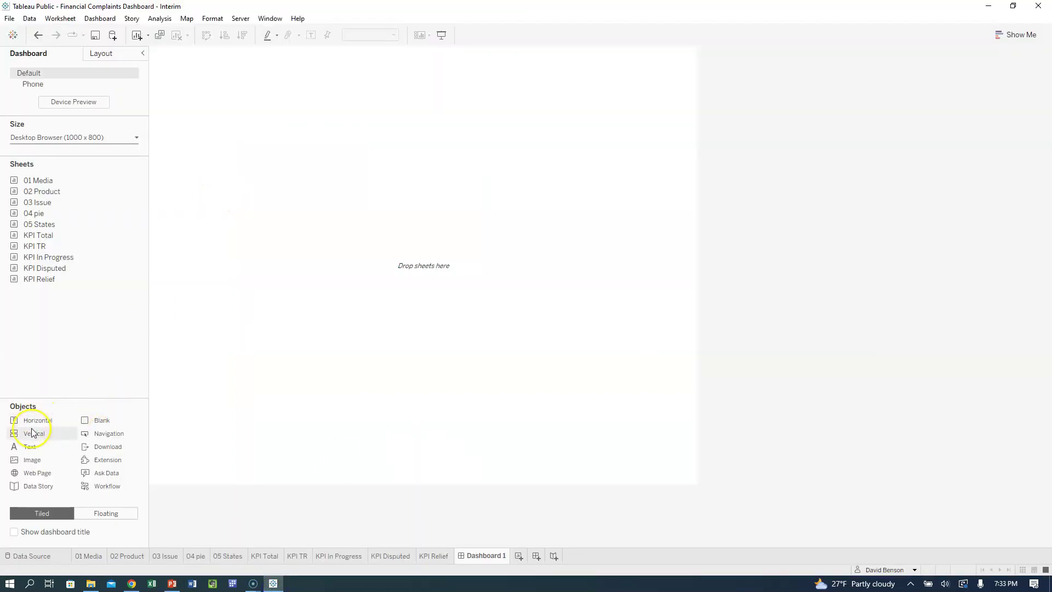
left_click(83, 513)
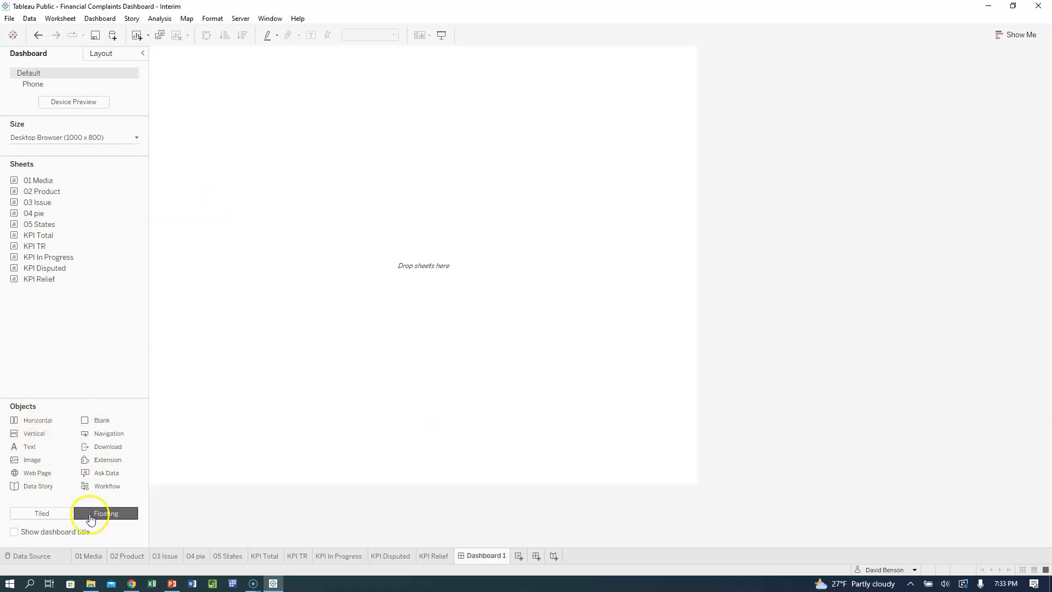
left_click_drag(40, 436, 221, 215)
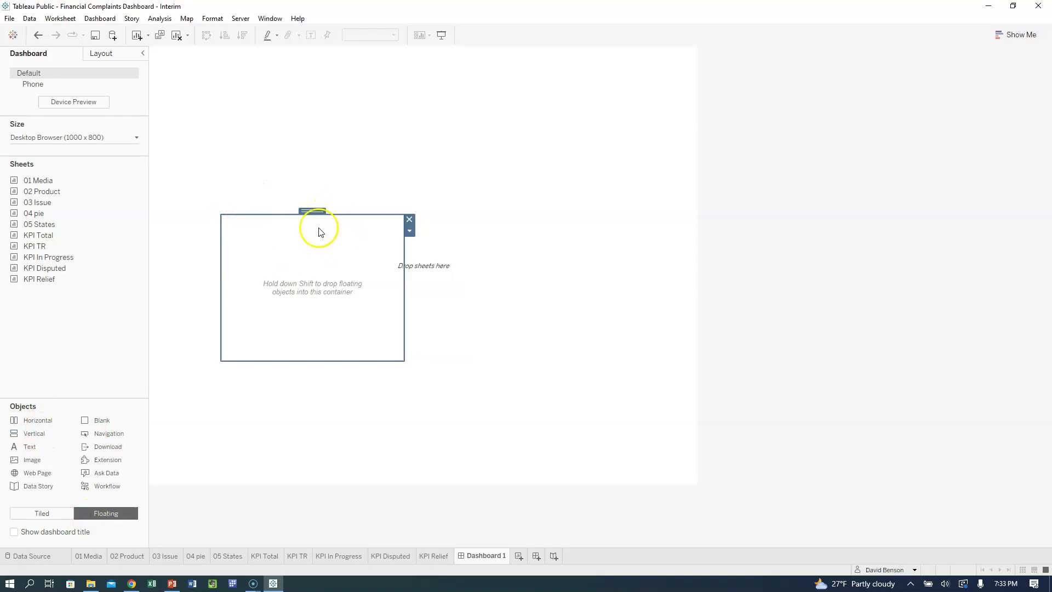
- Position the floating vertical container at x 0, y 0 and set its size to 1000 wide by 800 high
left_click(101, 53)
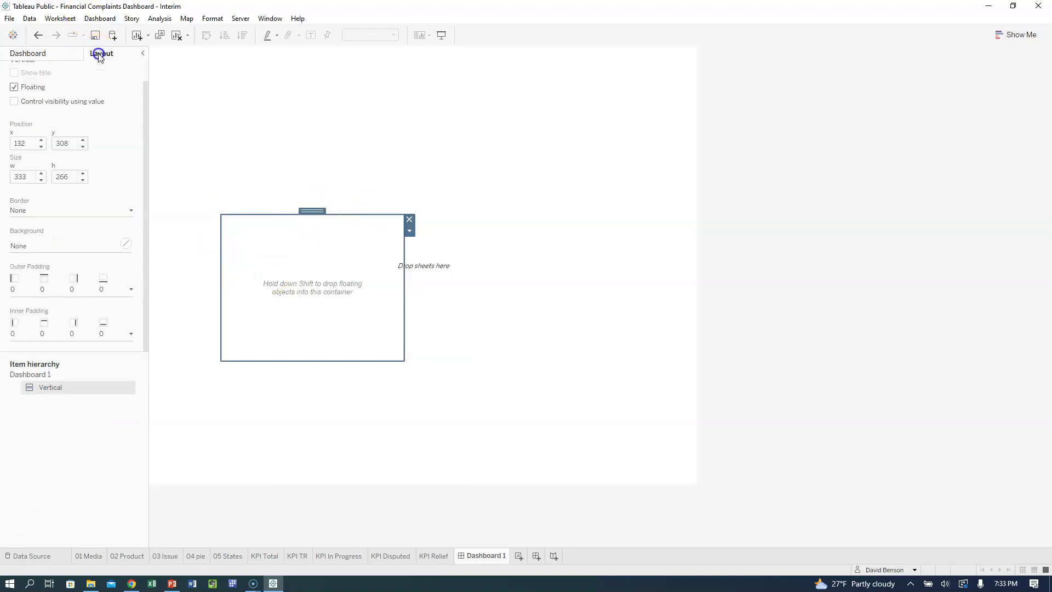
left_click(29, 145)
key("Return")
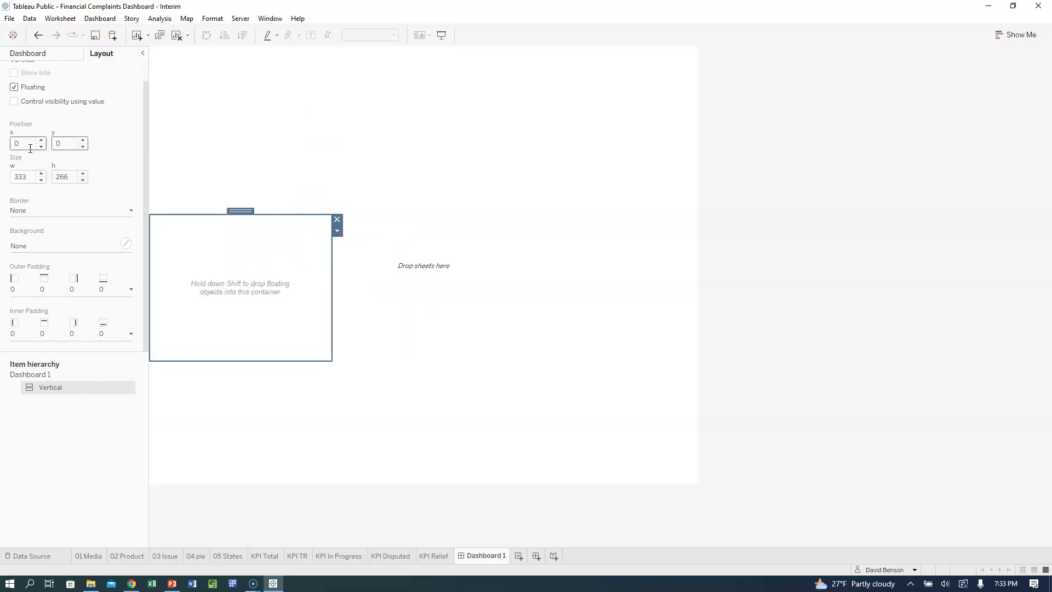
key("Return")
left_click(162, 50)
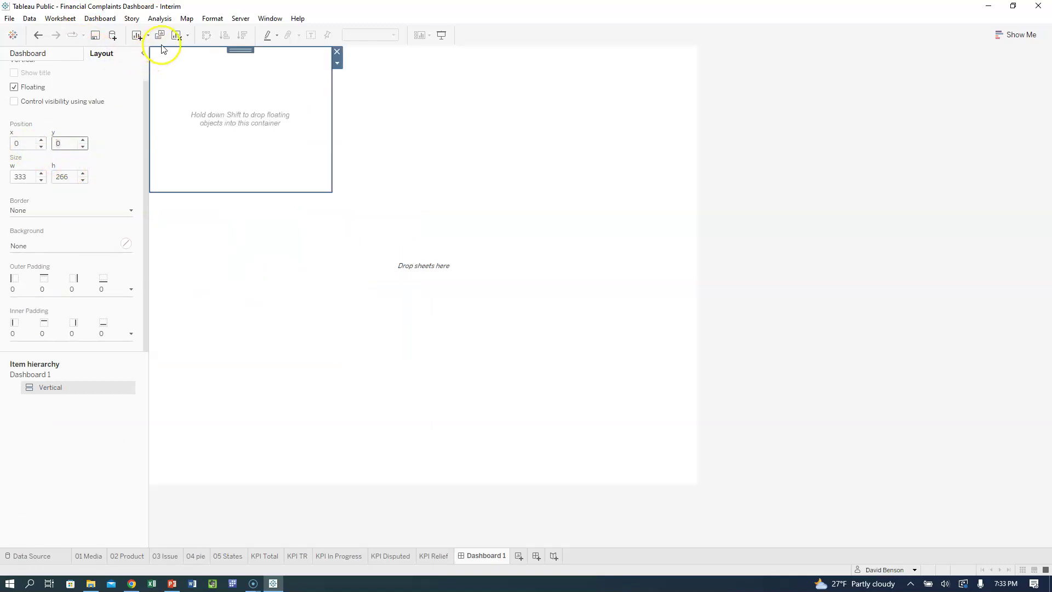
left_click(20, 177)
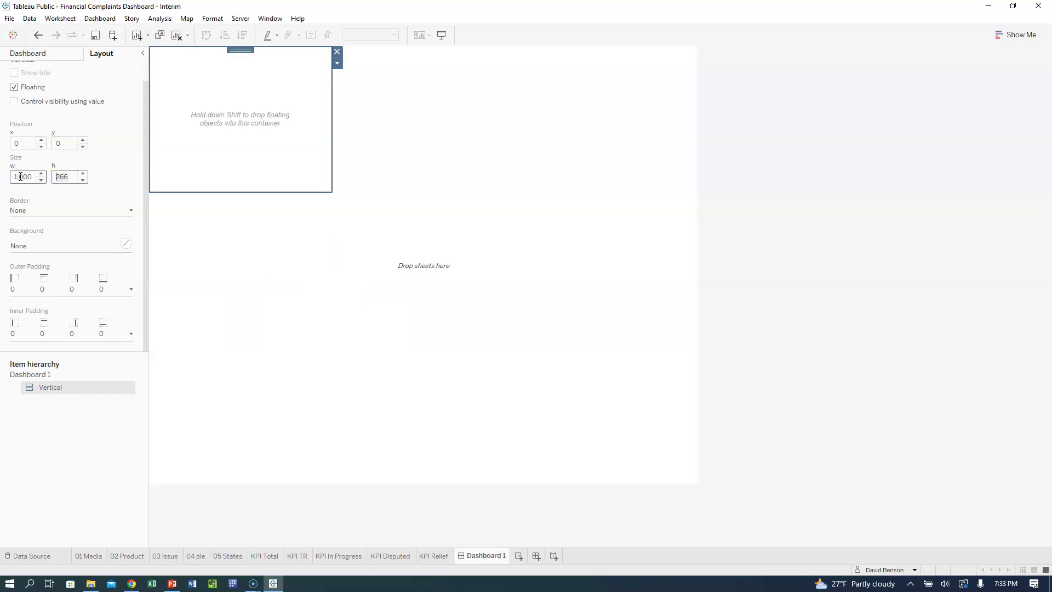
key("Return")
key("Return")
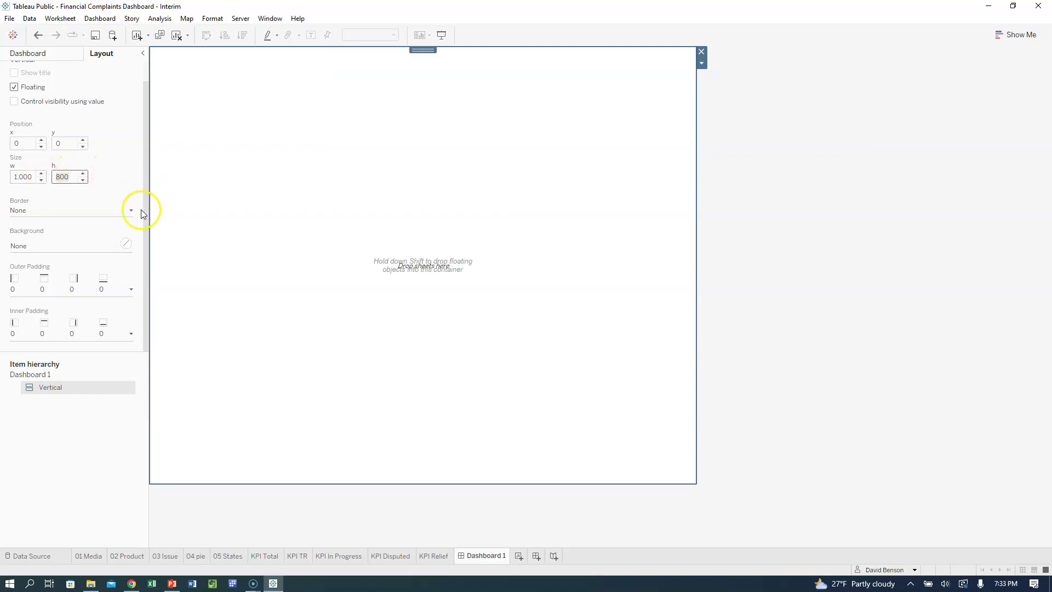
- Switch to PowerPoint, check the planned container sizes on slide 4, and return to Tableau Public
left_click(172, 584)
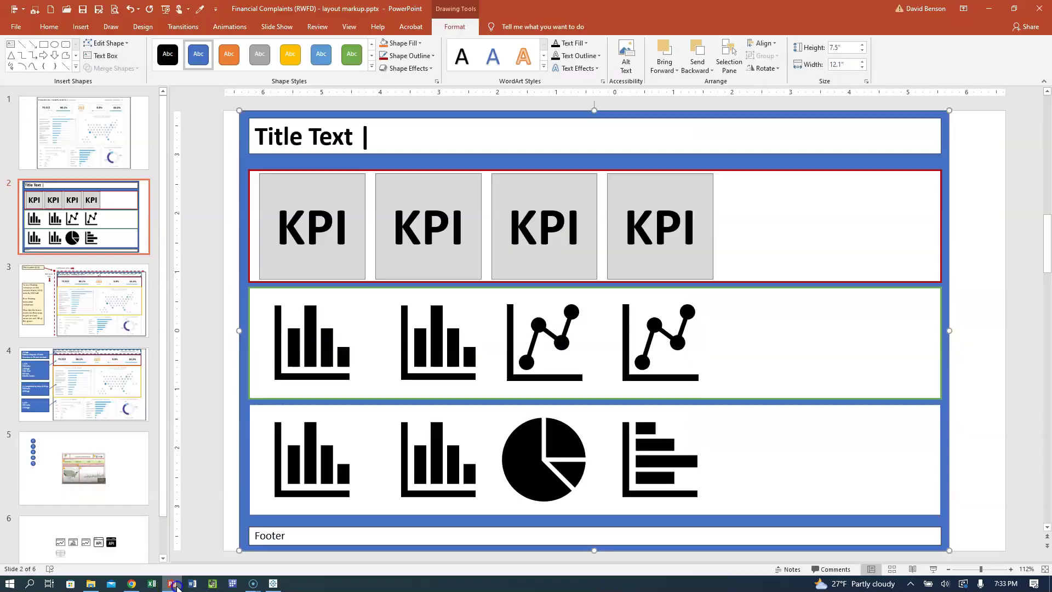
left_click(109, 412)
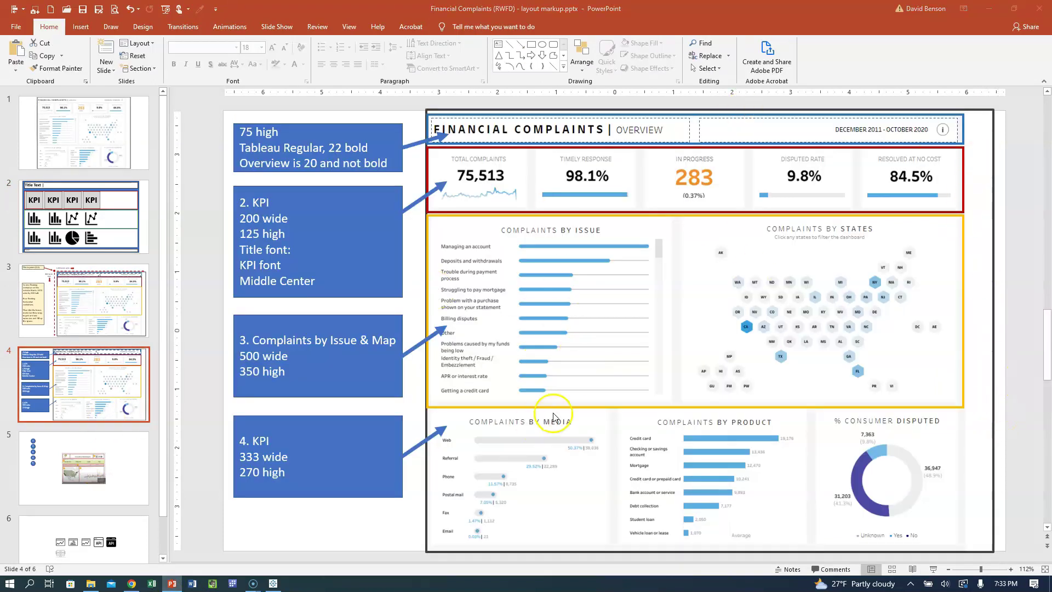
key("alt+Tab")
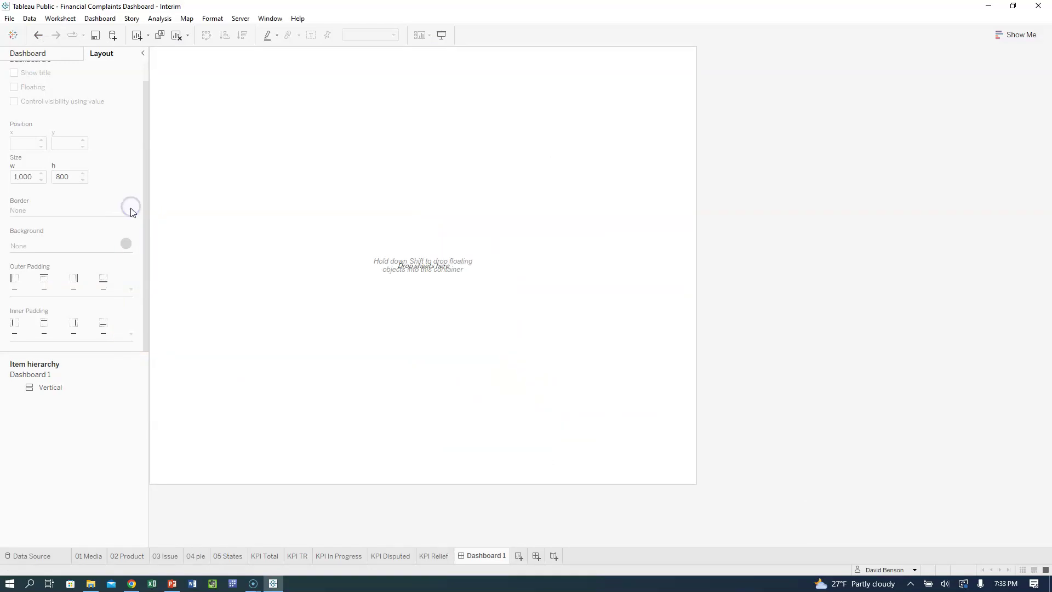
- Give the outer vertical container a near-black solid border in the second-thinnest weight and a light gray background at 100% opacity
left_click(289, 175)
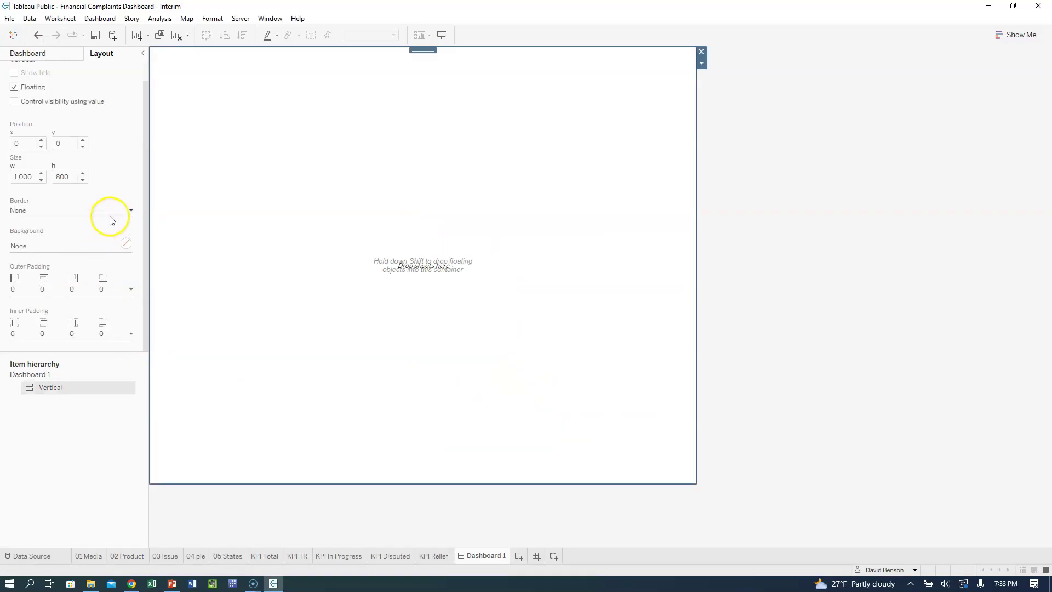
left_click(130, 212)
left_click(85, 245)
left_click(130, 212)
left_click(130, 210)
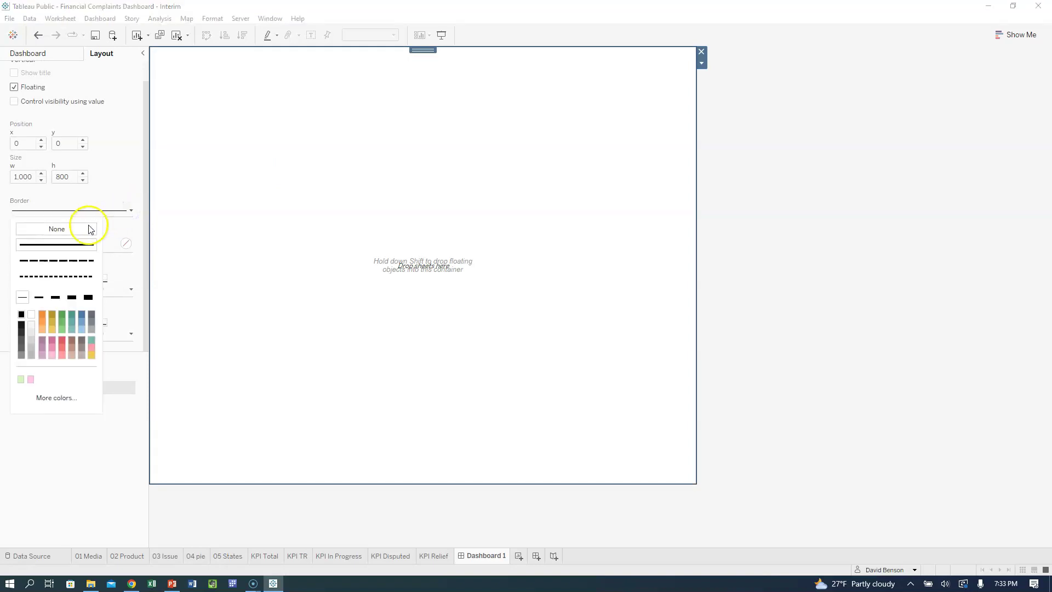
left_click(22, 324)
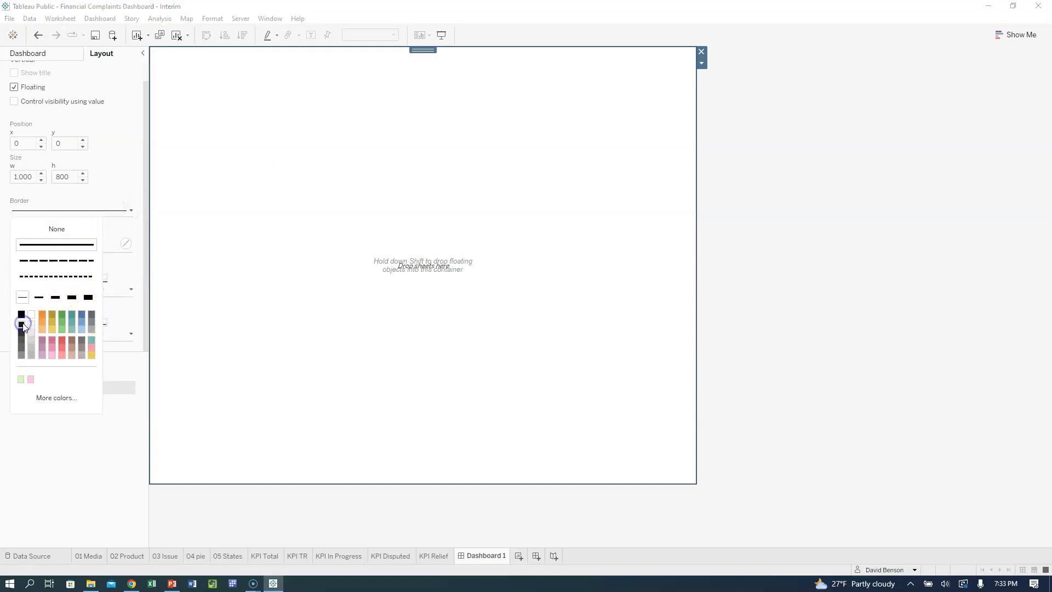
left_click(38, 297)
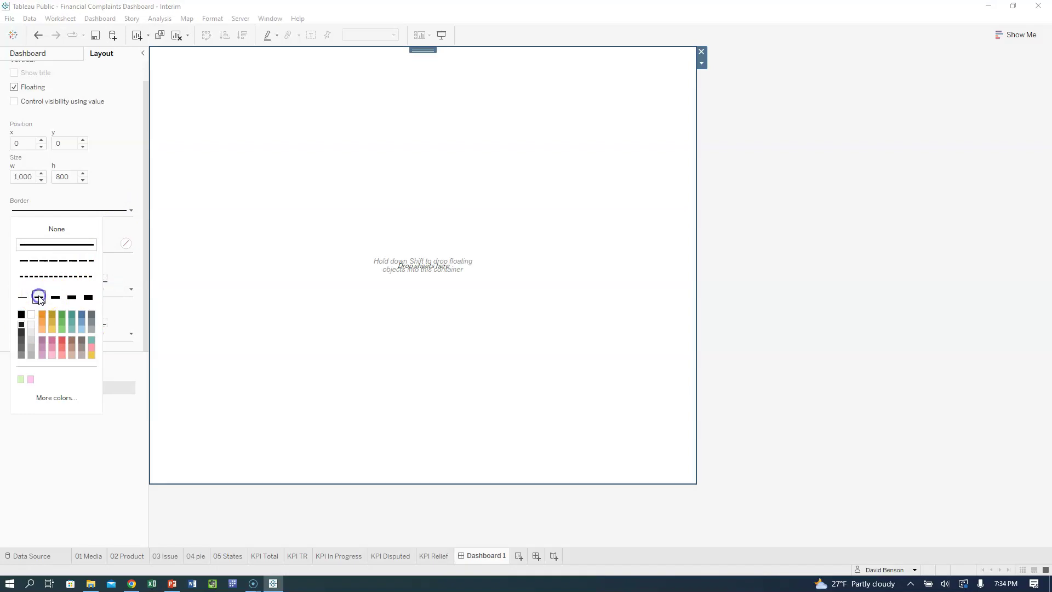
left_click(111, 187)
left_click(126, 244)
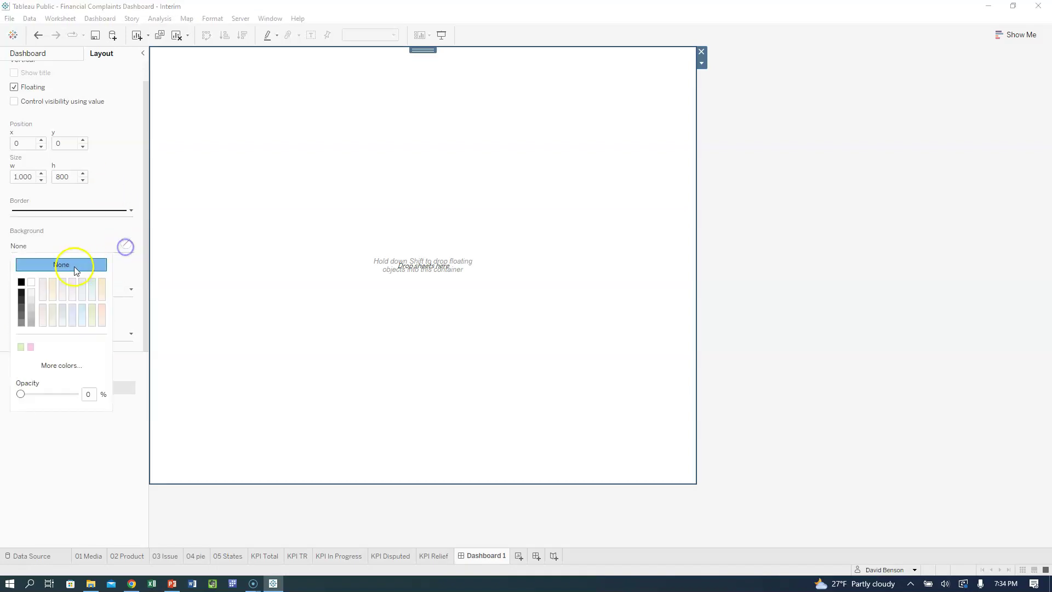
left_click(31, 307)
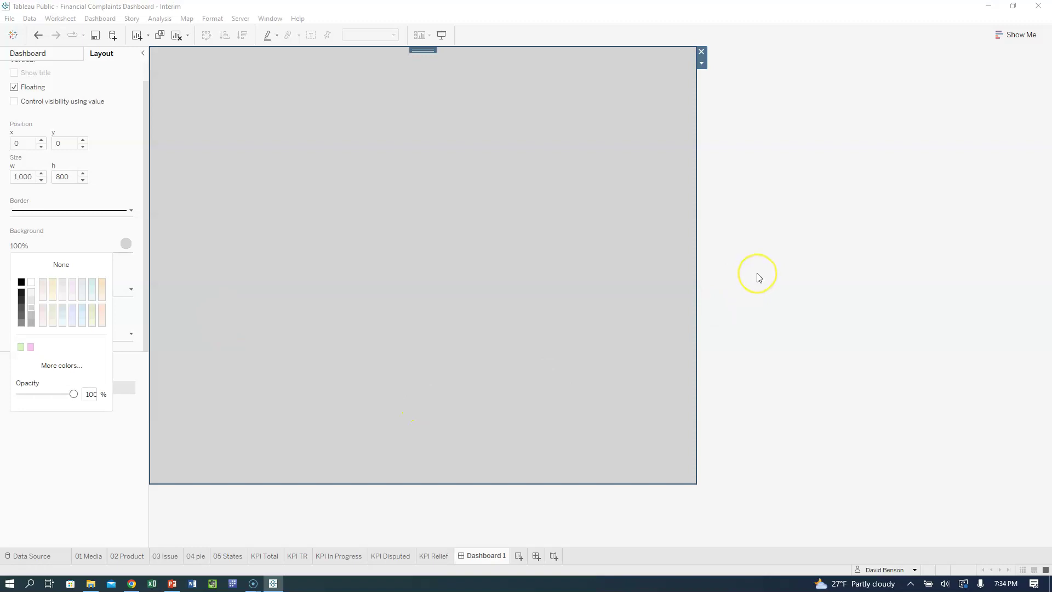
- Check slide 4's layout in PowerPoint, switch back to Tableau Public, and add a floating horizontal container near the dashboard's upper edge
left_click(30, 53)
left_click(175, 584)
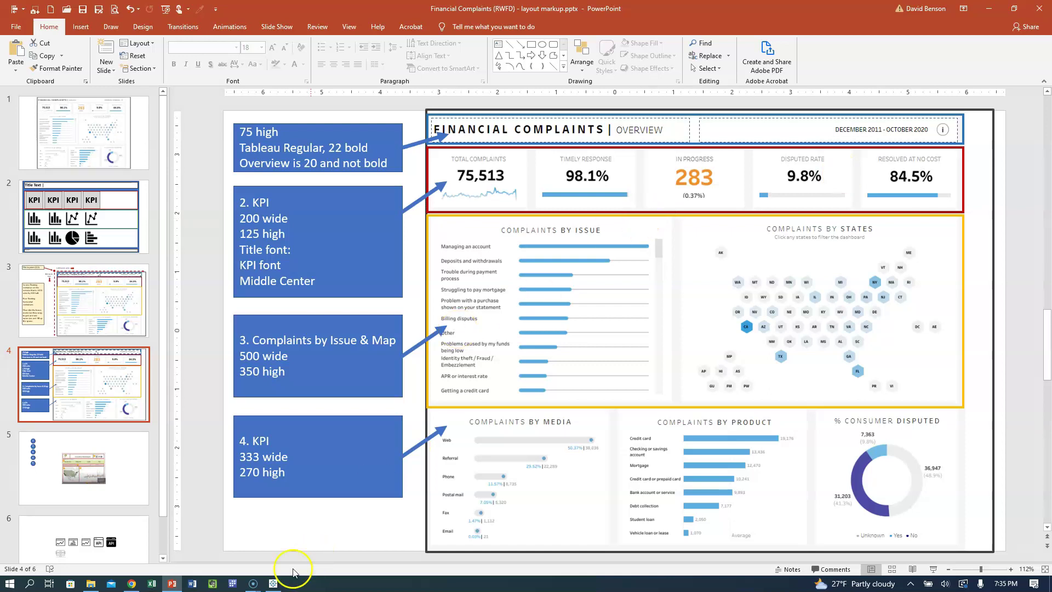
left_click(274, 583)
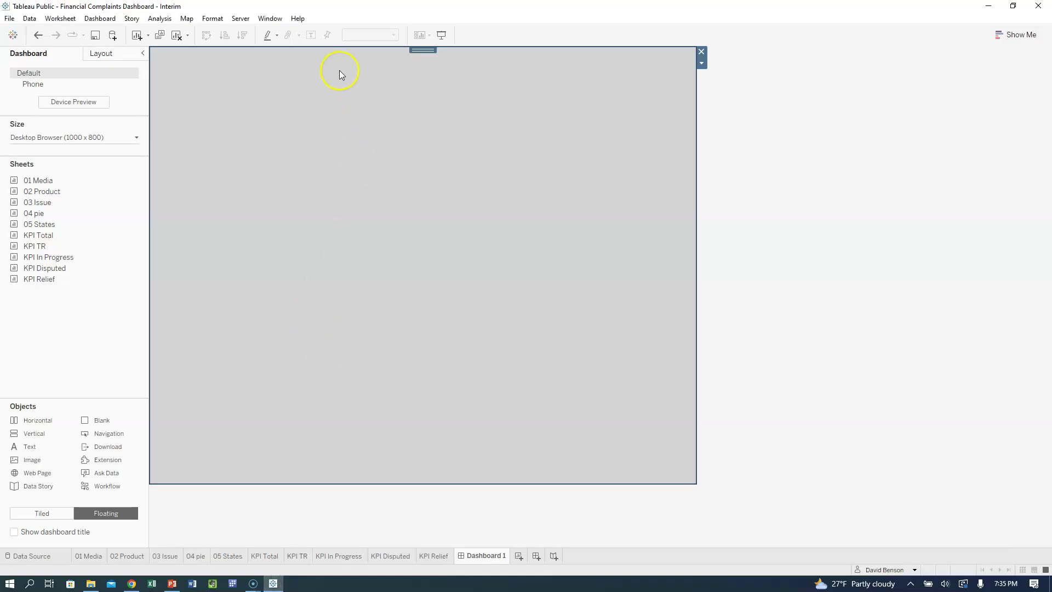
left_click(727, 234)
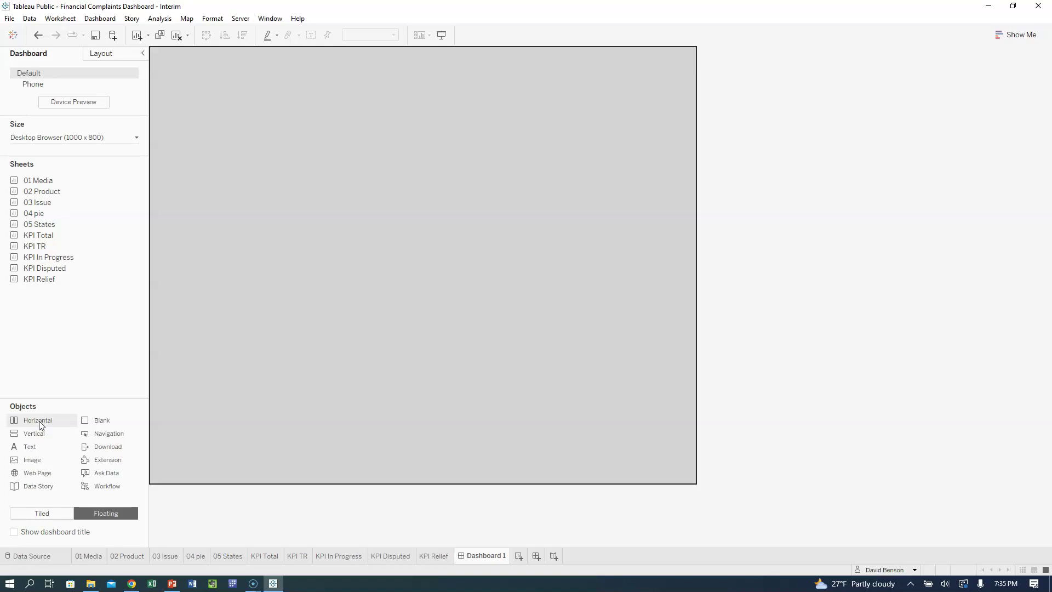
left_click_drag(38, 420, 208, 74)
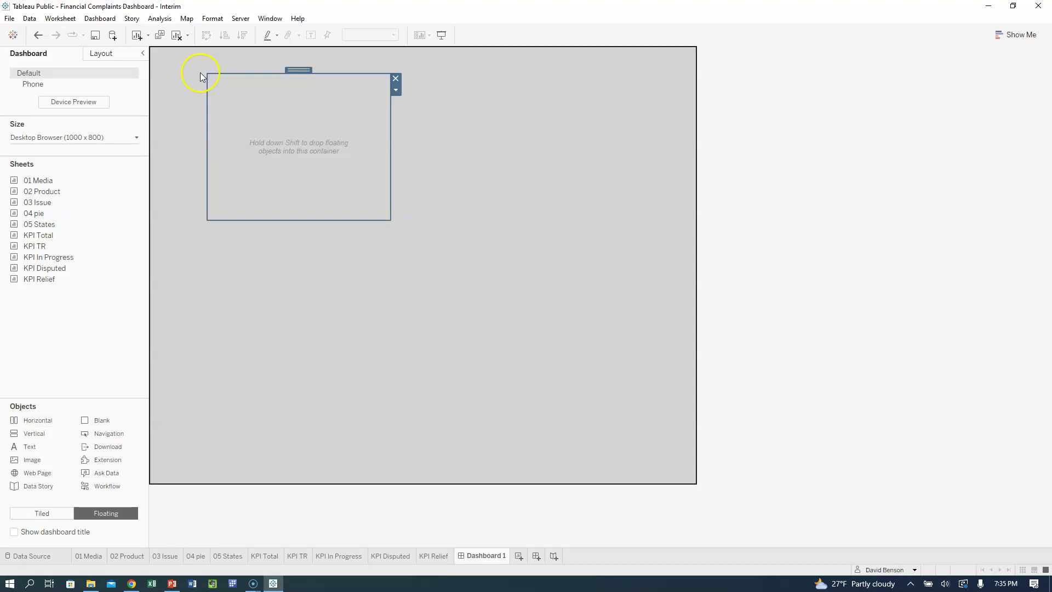
- Position the floating horizontal container at x 0, y 0 and set its size to 1000 wide by 75 high
left_click(103, 56)
left_click(33, 144)
type("0")
key("Tab")
type("0")
key("Tab")
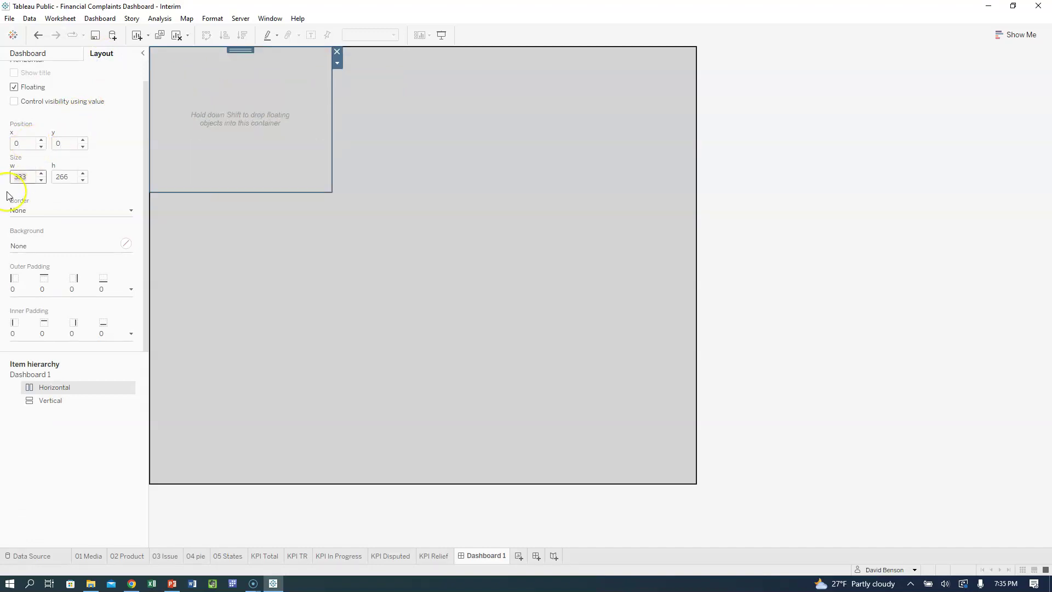
left_click(22, 177)
left_click(59, 177)
double_click(65, 179)
type("75")
key("Return")
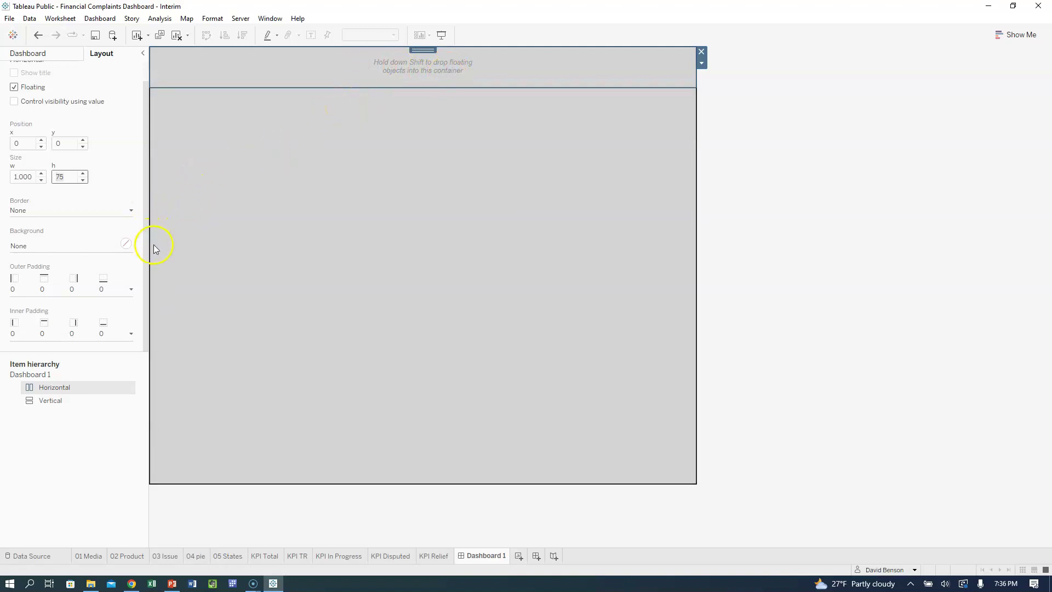
- Give the 75-high horizontal header container a thin blue solid border and a white background
left_click(130, 211)
left_click(81, 315)
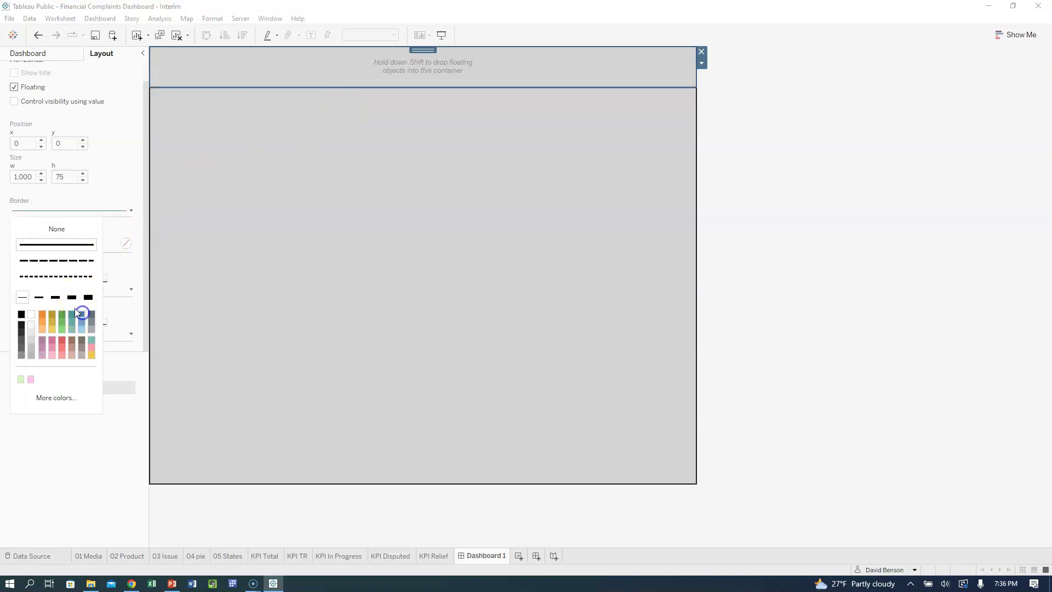
left_click(50, 430)
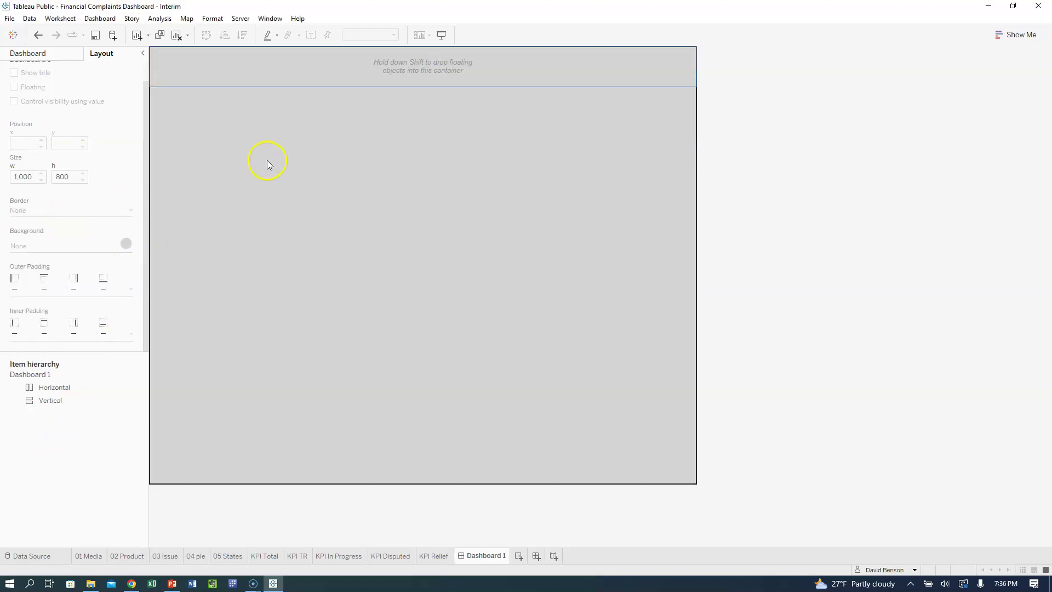
left_click(223, 79)
left_click(131, 244)
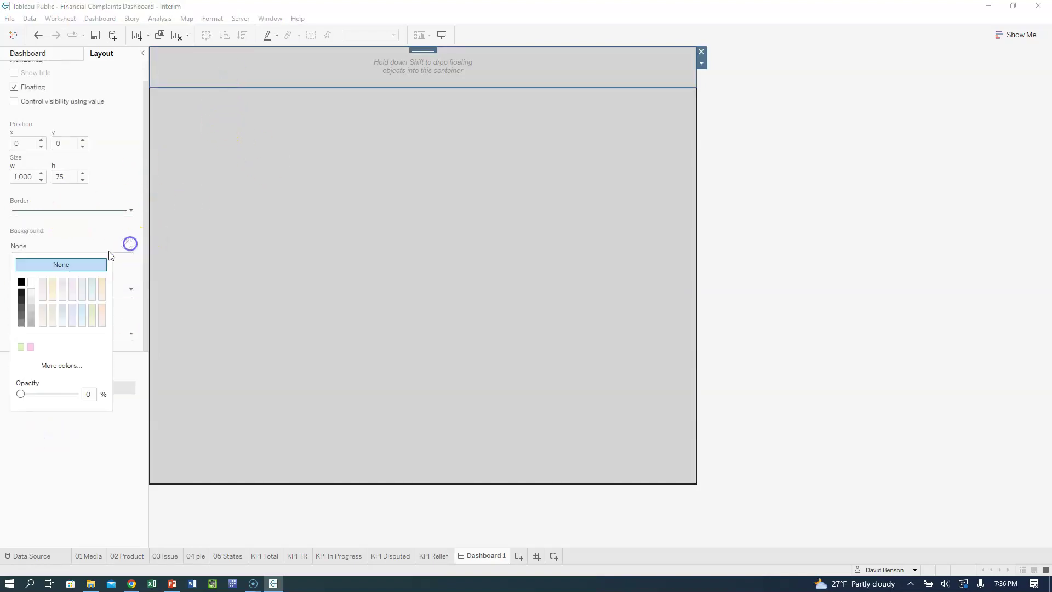
left_click(31, 281)
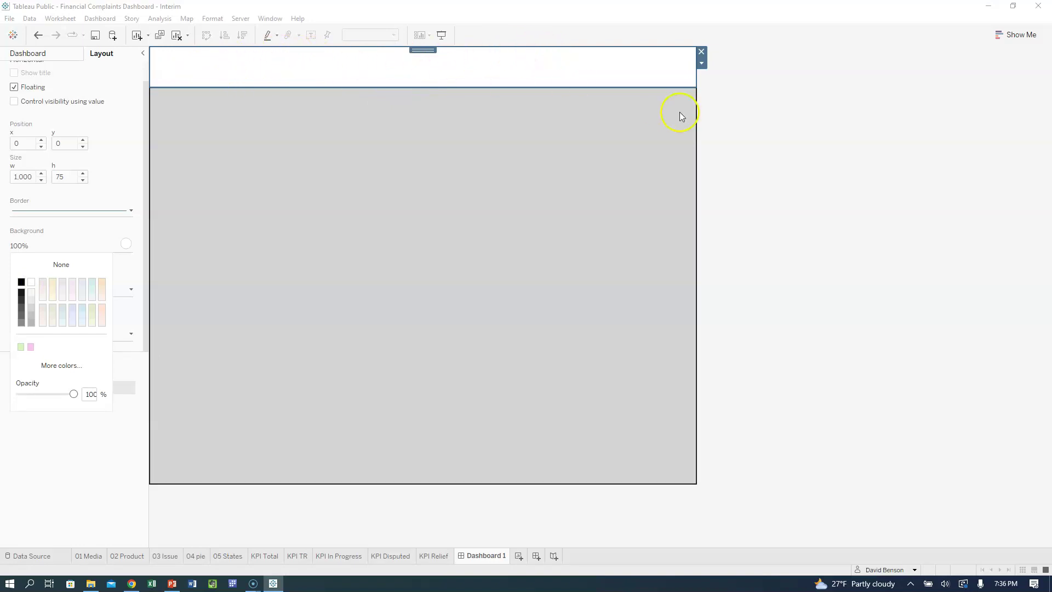
left_click(721, 117)
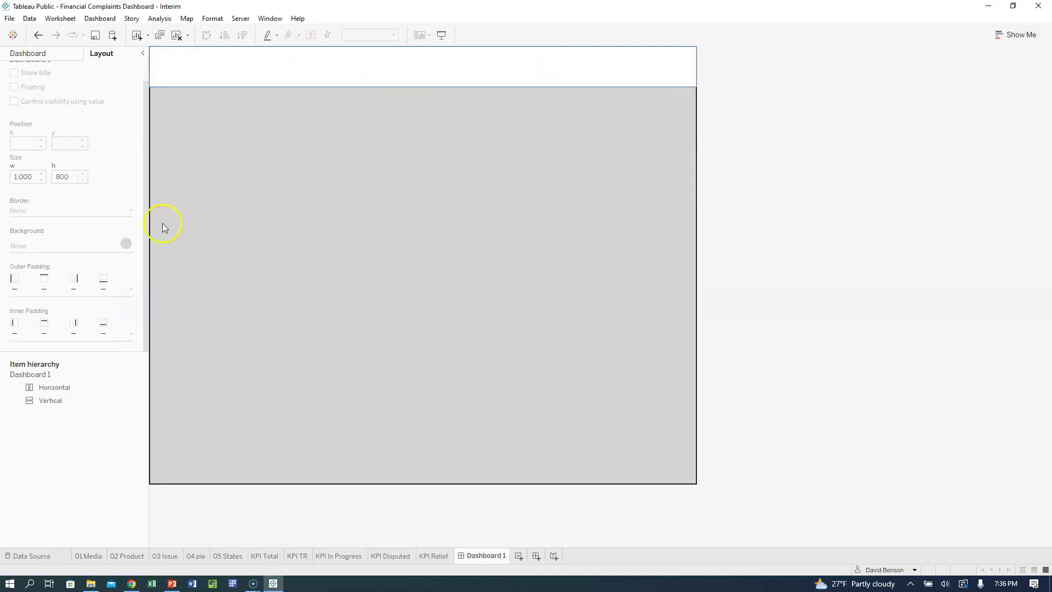
- Check the KPI row's planned size on PowerPoint's slide 4, return to Tableau Public, and add a second floating horizontal container beneath the header
left_click(28, 52)
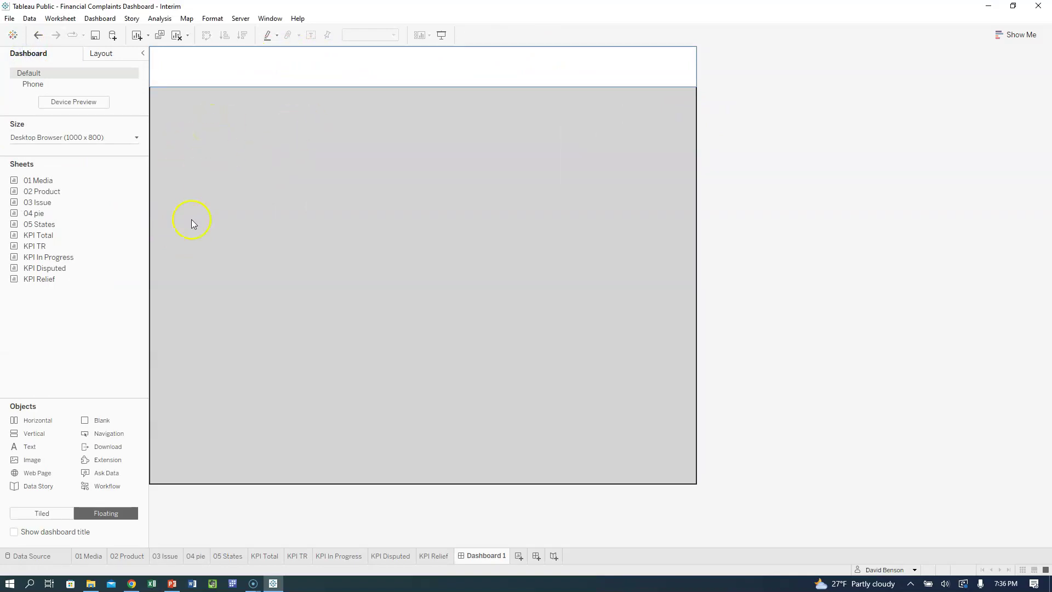
left_click(172, 583)
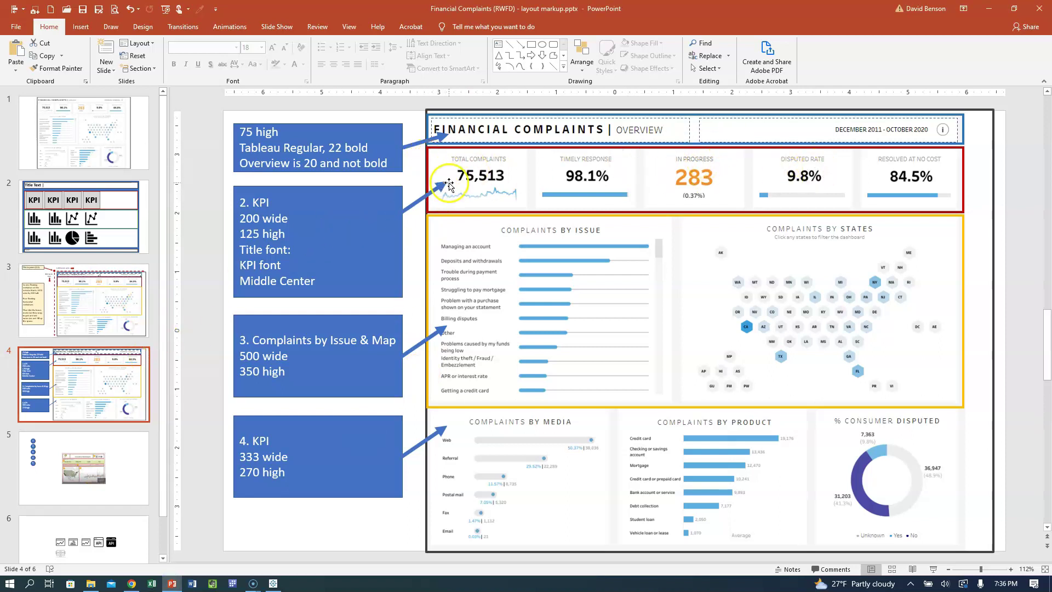
key("alt+Tab")
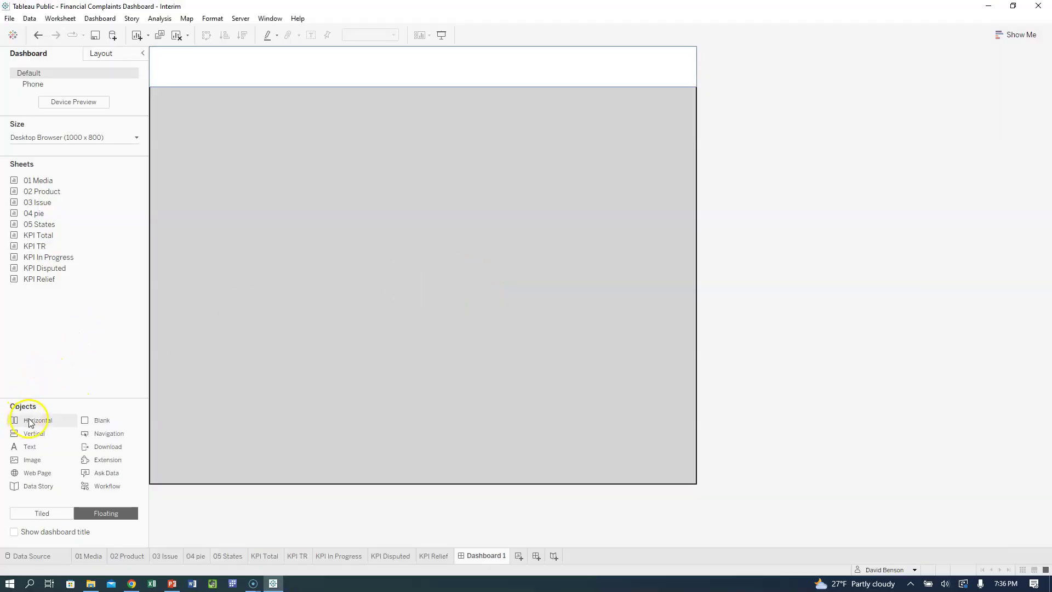
left_click_drag(31, 423, 160, 87)
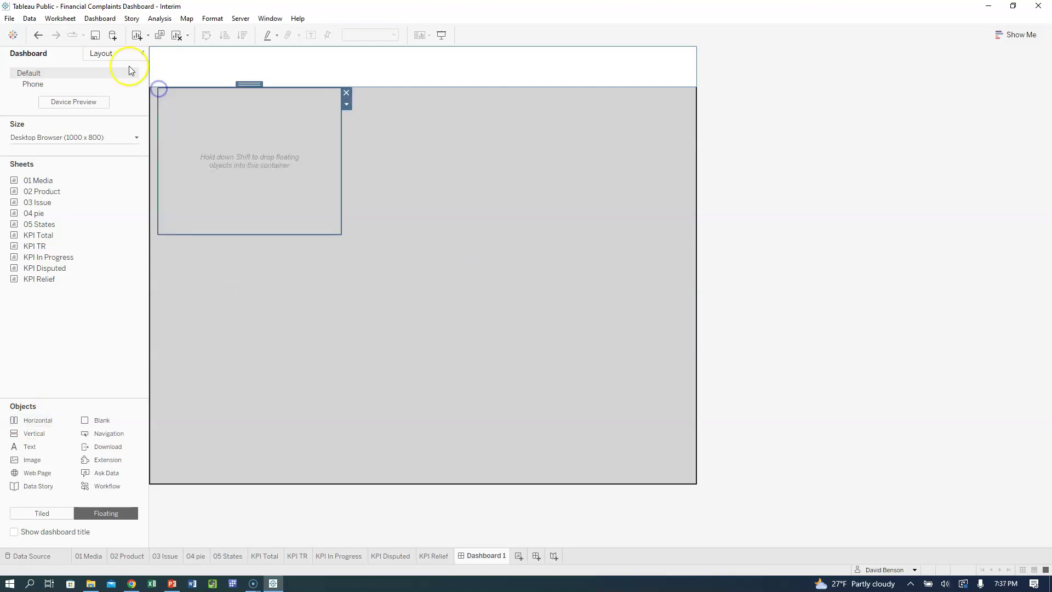
- Position the second horizontal container at x 0, y 76 and set its size to 1000 wide by 125 high
left_click(97, 53)
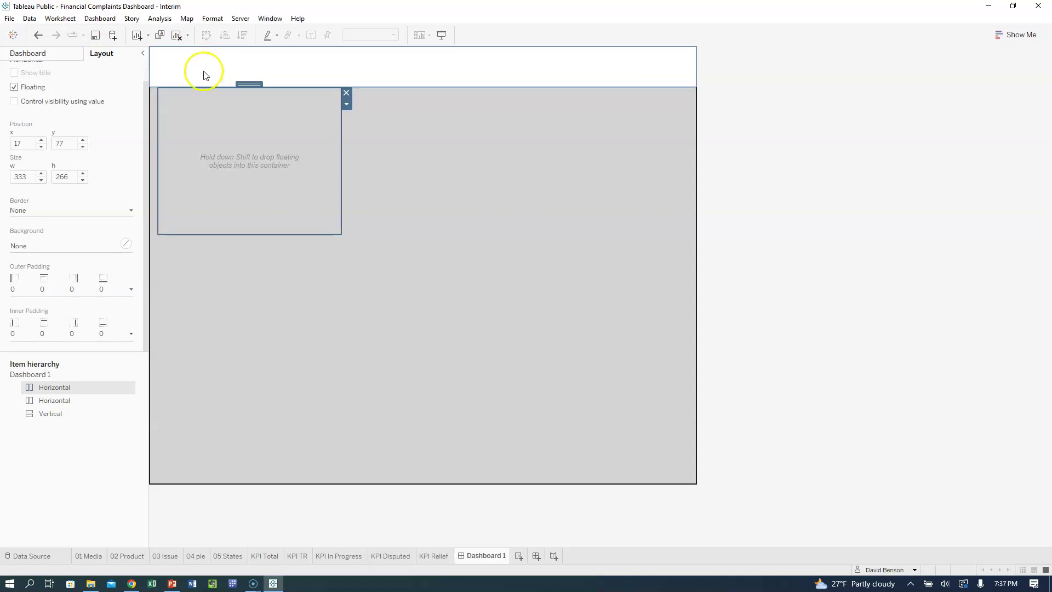
left_click(24, 142)
type("0")
key("Tab")
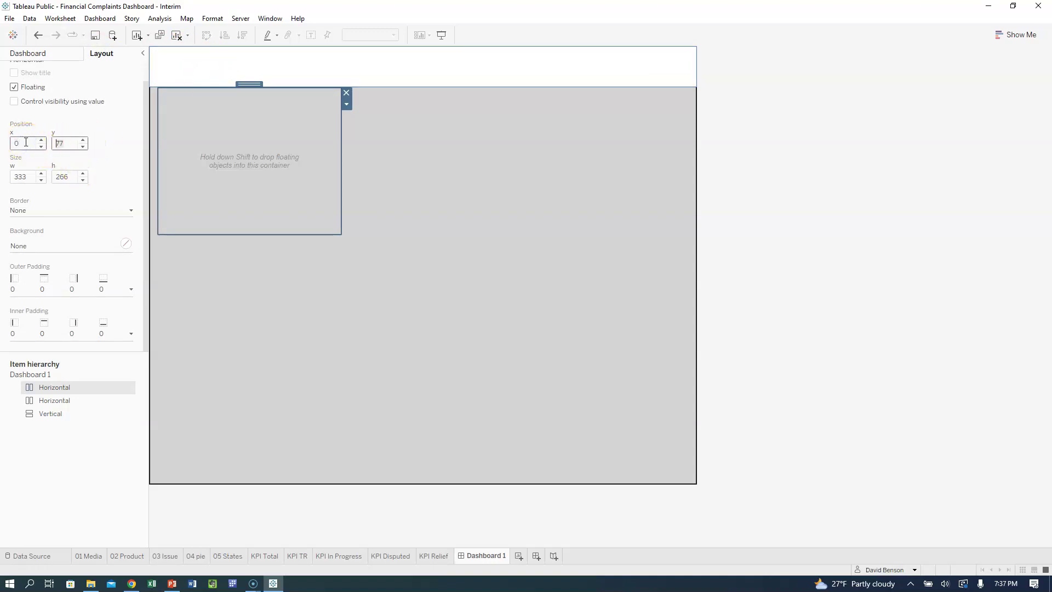
left_click(67, 143)
left_click(83, 147)
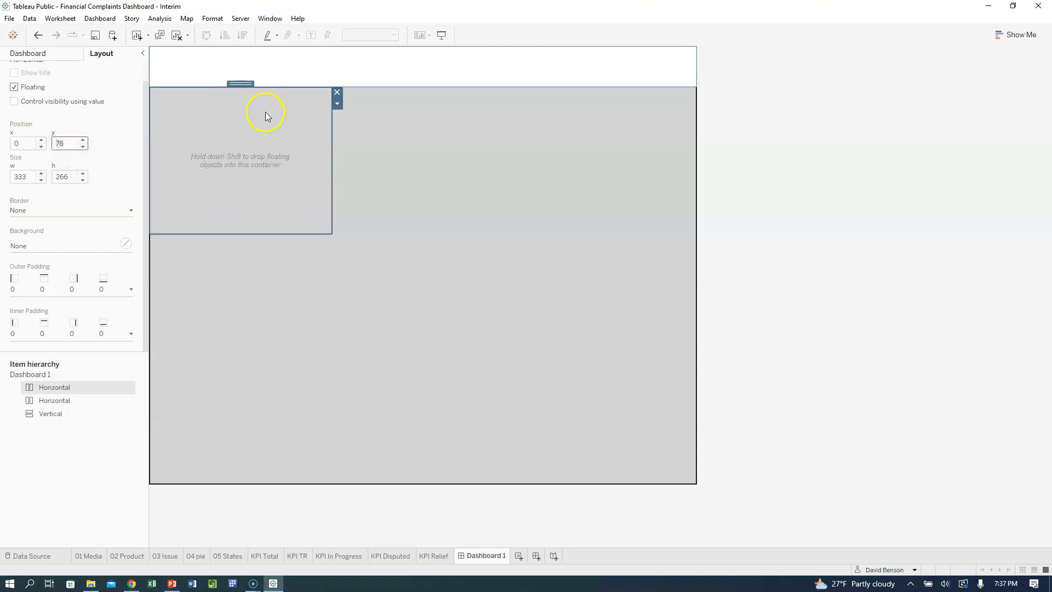
left_click(20, 176)
left_click(45, 176)
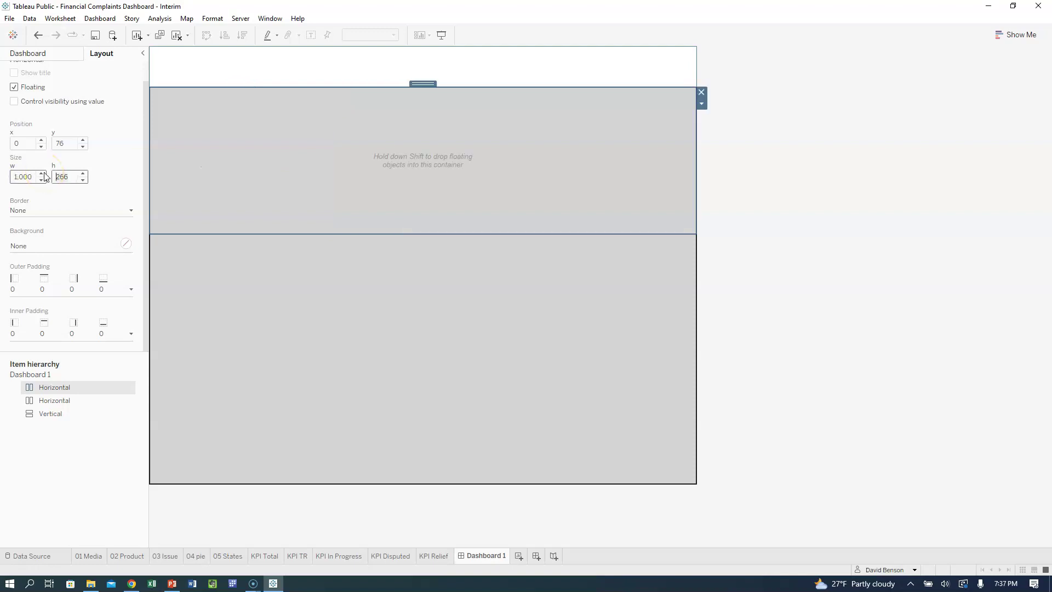
key("Return")
left_click(222, 147)
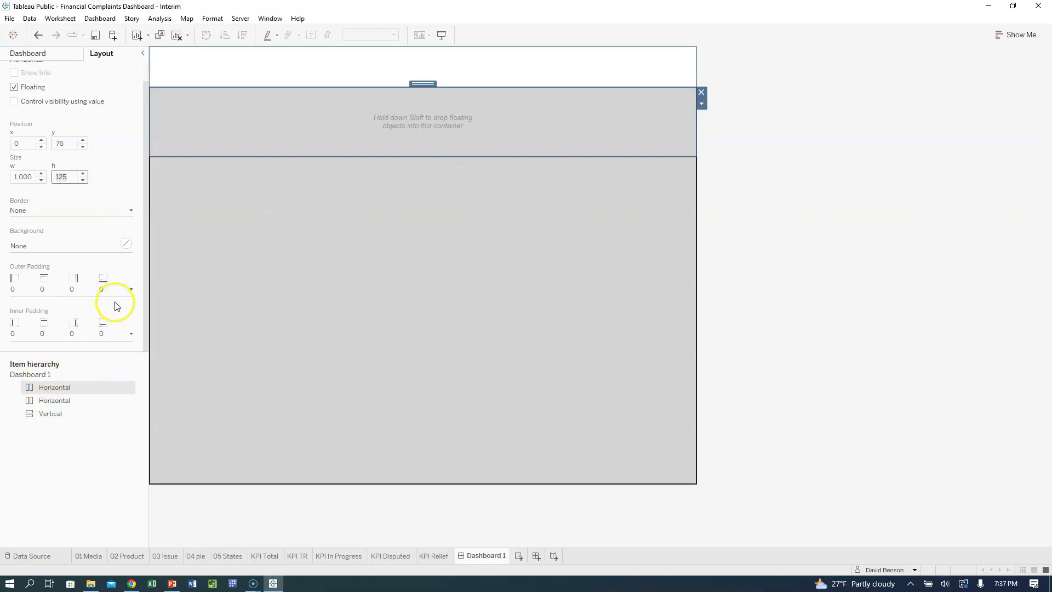
- Add a third floating horizontal container in the empty area beneath the 125-high KPI row container
left_click(43, 53)
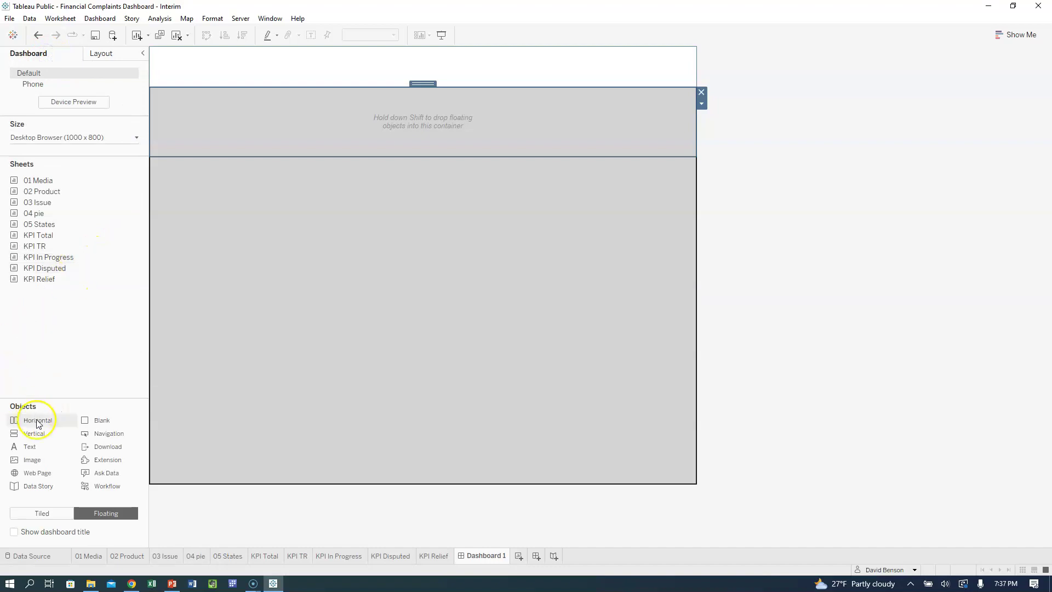
left_click_drag(31, 427, 217, 187)
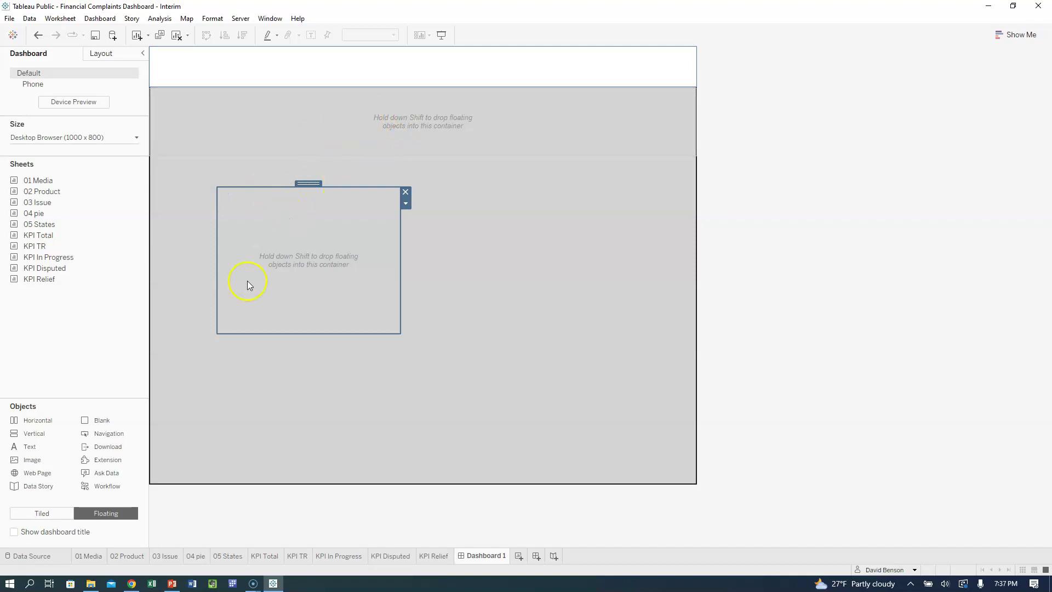
key("alt+Tab")
key("alt+Tab")
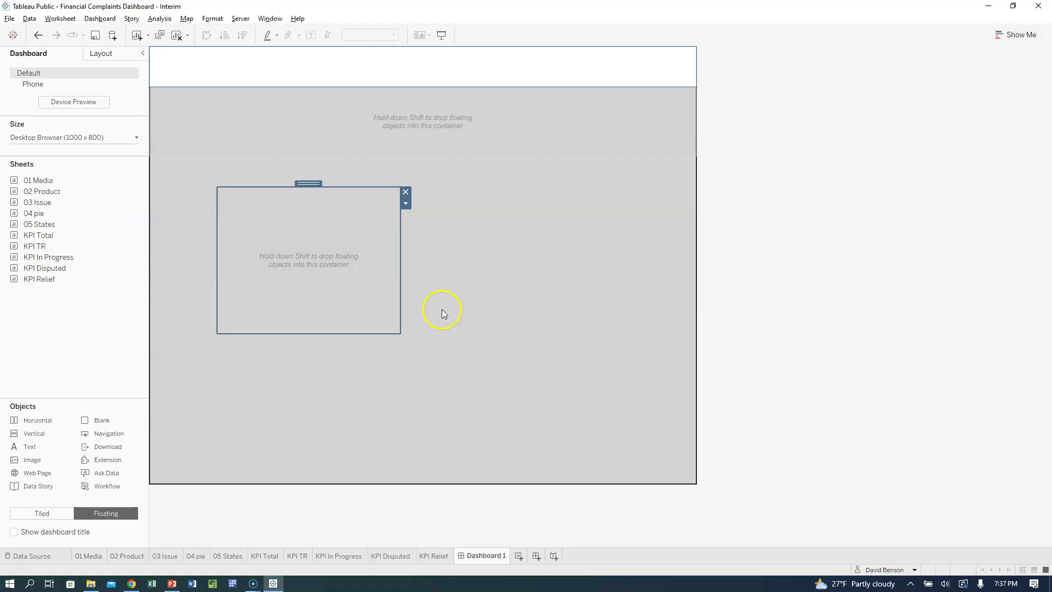
- Position the third horizontal container at x 0, y 201 and set its size to 1000 wide by 350 high
left_click_drag(307, 184, 240, 153)
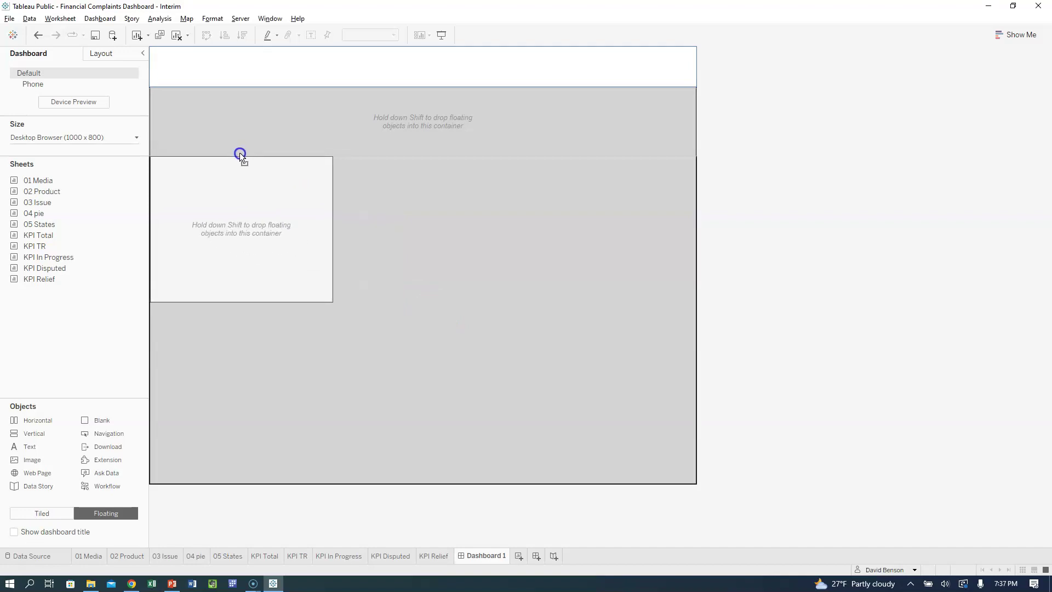
left_click(240, 155)
left_click(90, 54)
left_click(32, 144)
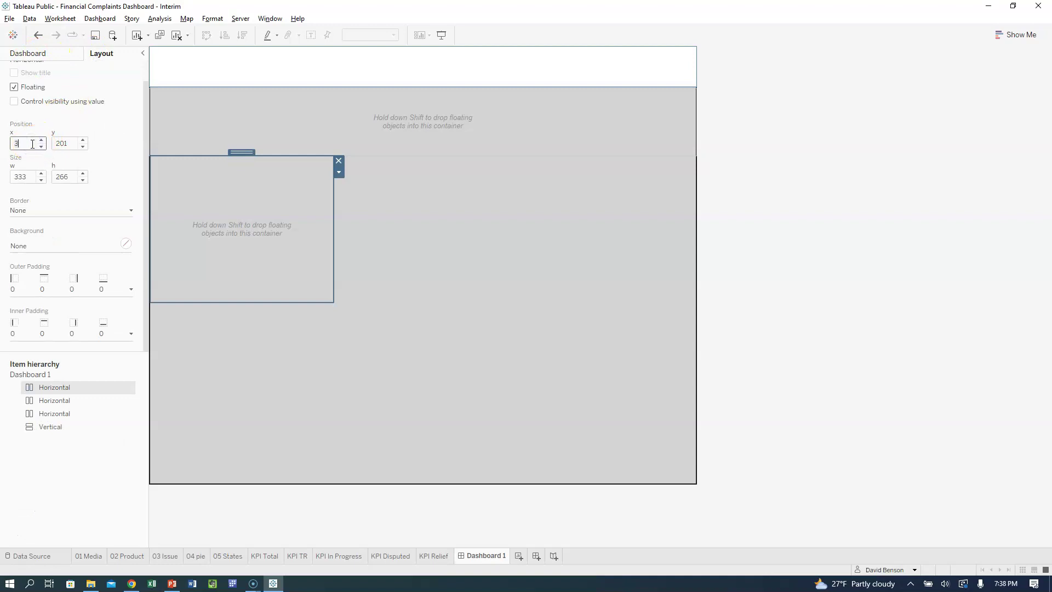
type("0")
key("Tab")
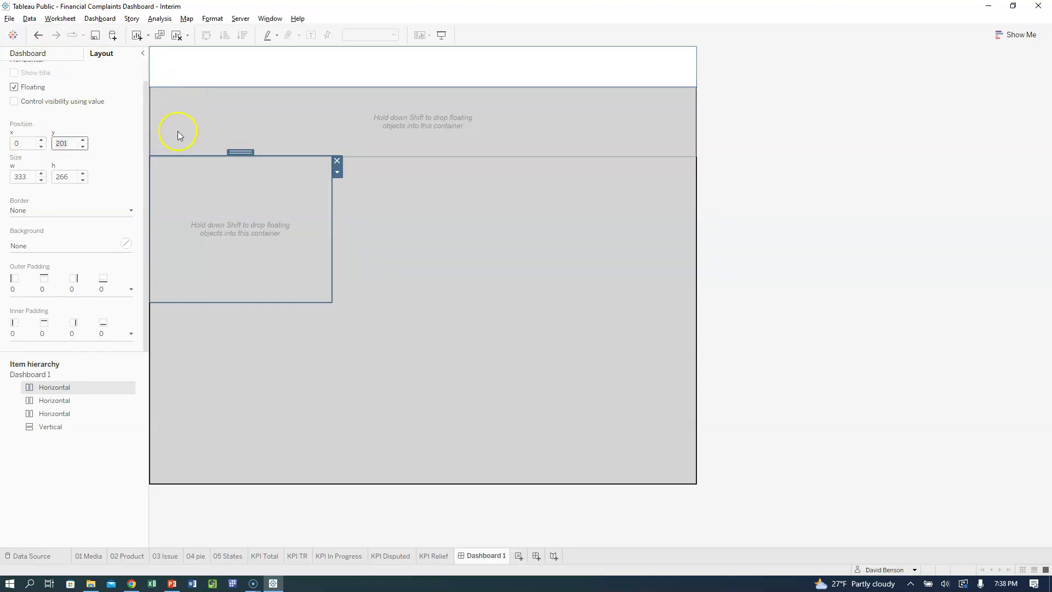
double_click(32, 177)
type("1")
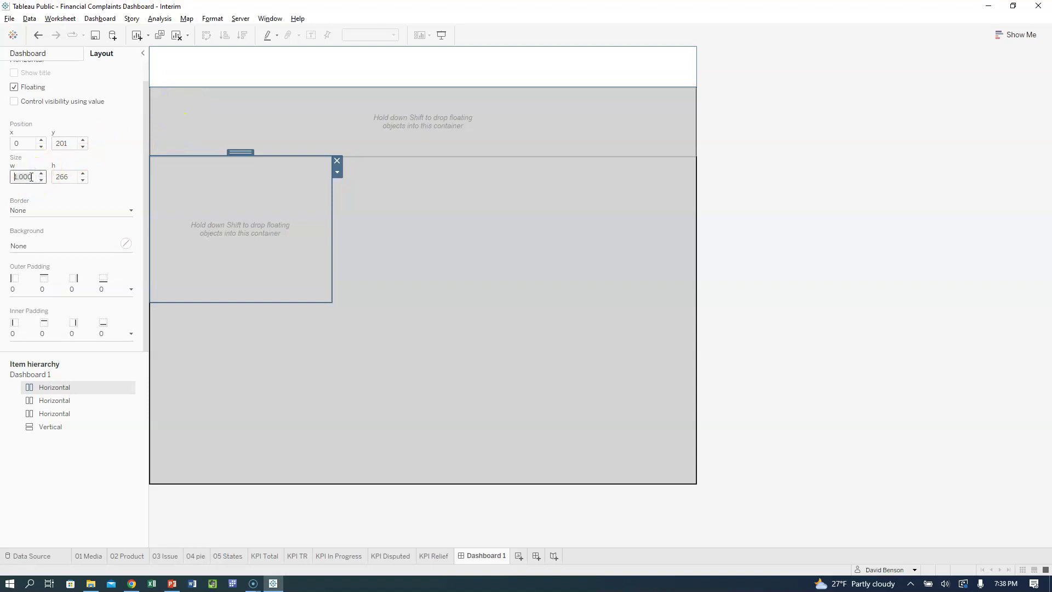
left_click(68, 180)
double_click(69, 183)
key("Return")
- Check the planned layout in PowerPoint, return to Tableau Public, and give the 350-high container a thin yellow solid border
left_click(78, 210)
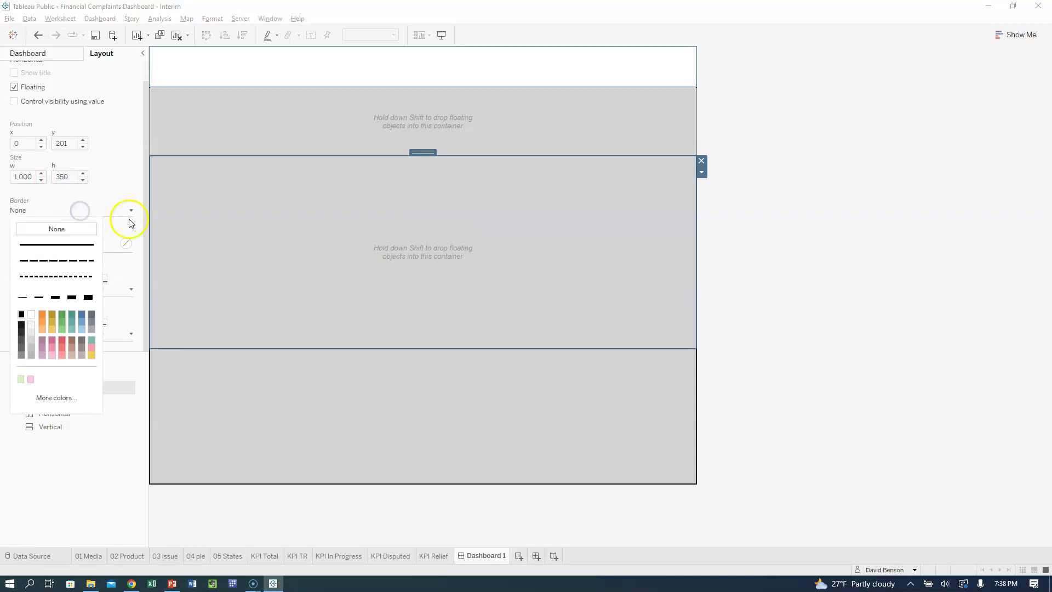
key("alt+Tab")
key("alt+Tab")
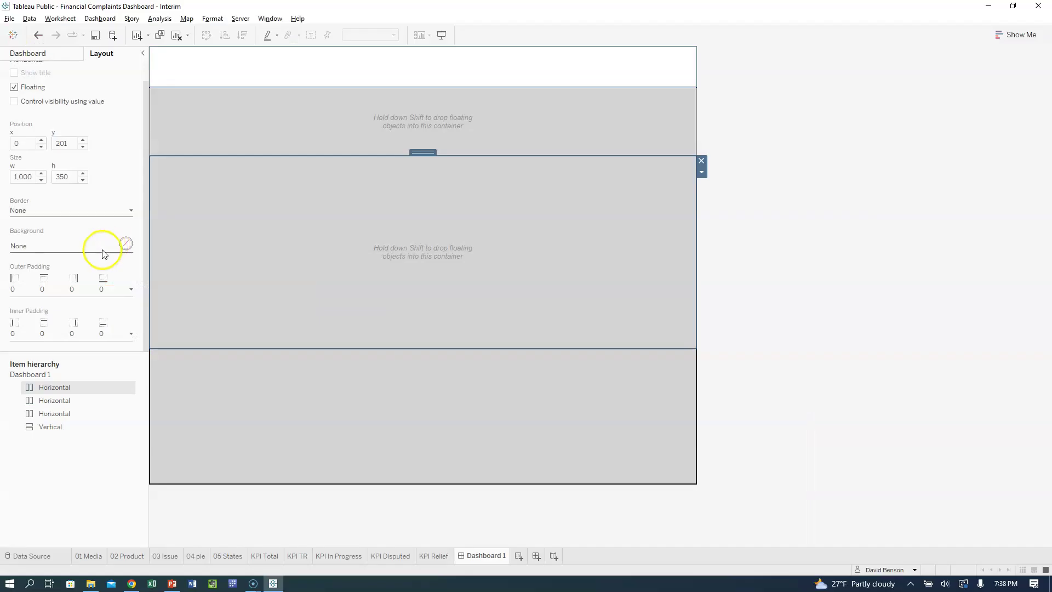
left_click(131, 211)
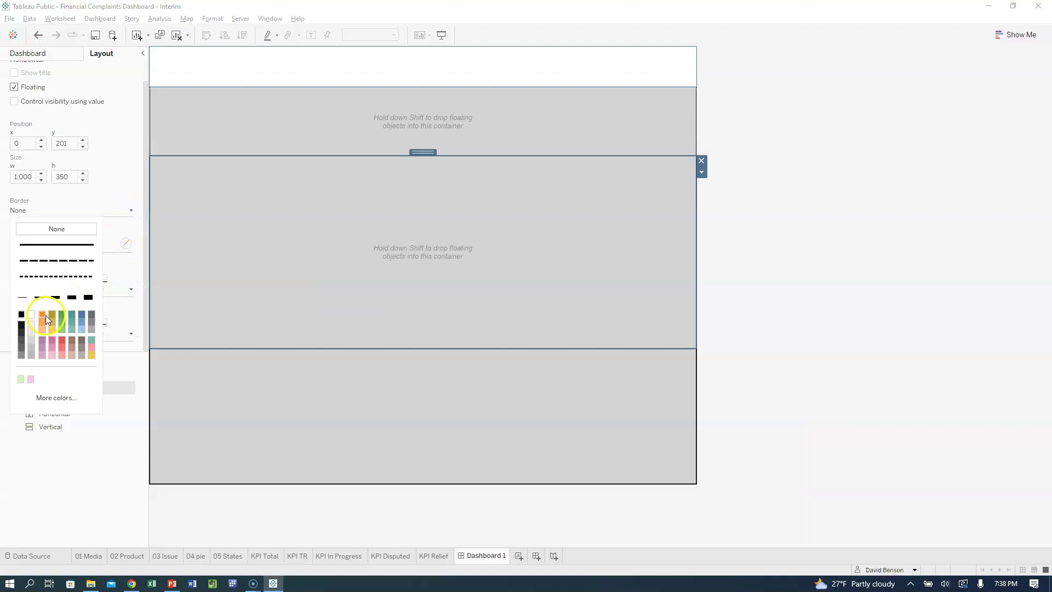
left_click(93, 357)
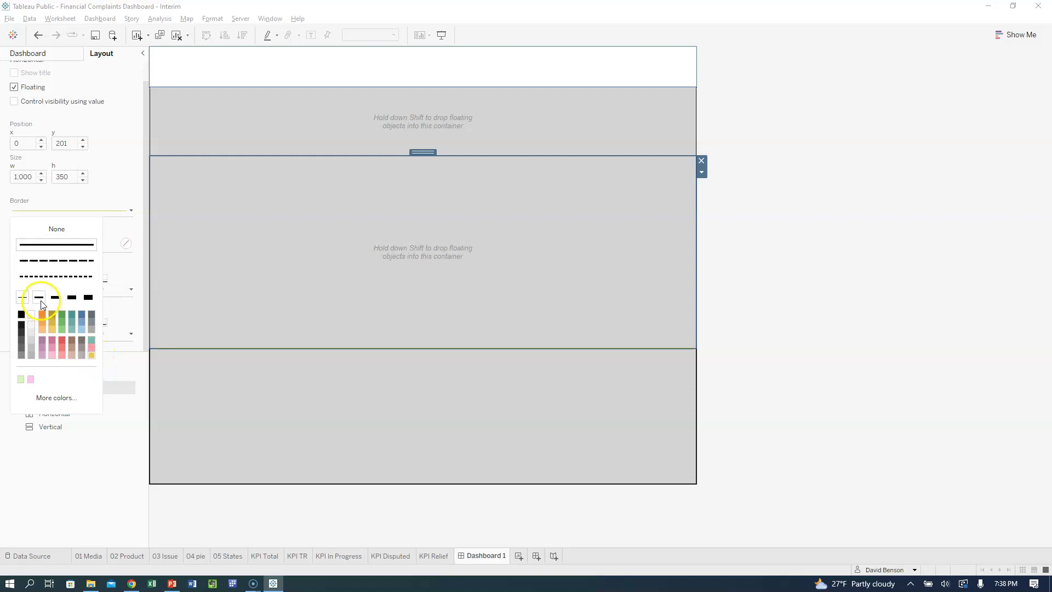
left_click(39, 298)
left_click(113, 416)
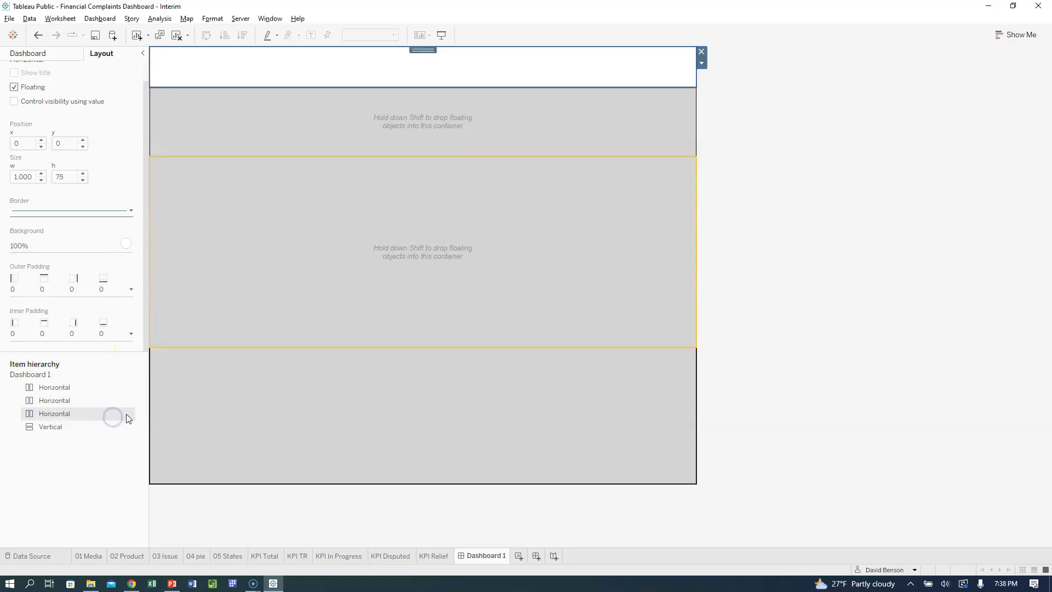
- Try a pale pink background on the 350-high horizontal container
left_click(201, 331)
left_click(126, 243)
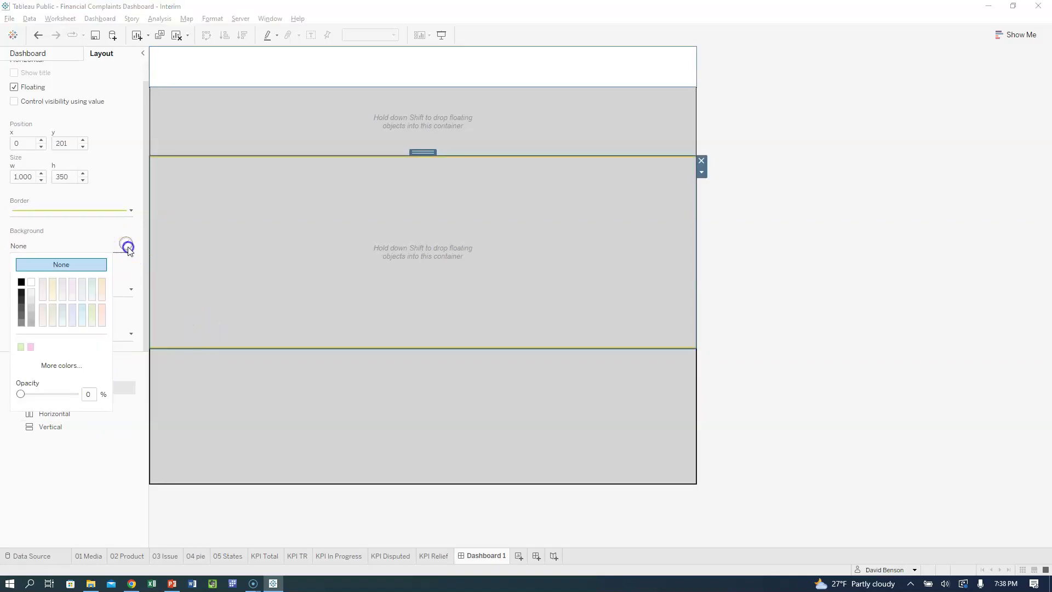
left_click(121, 249)
left_click(31, 325)
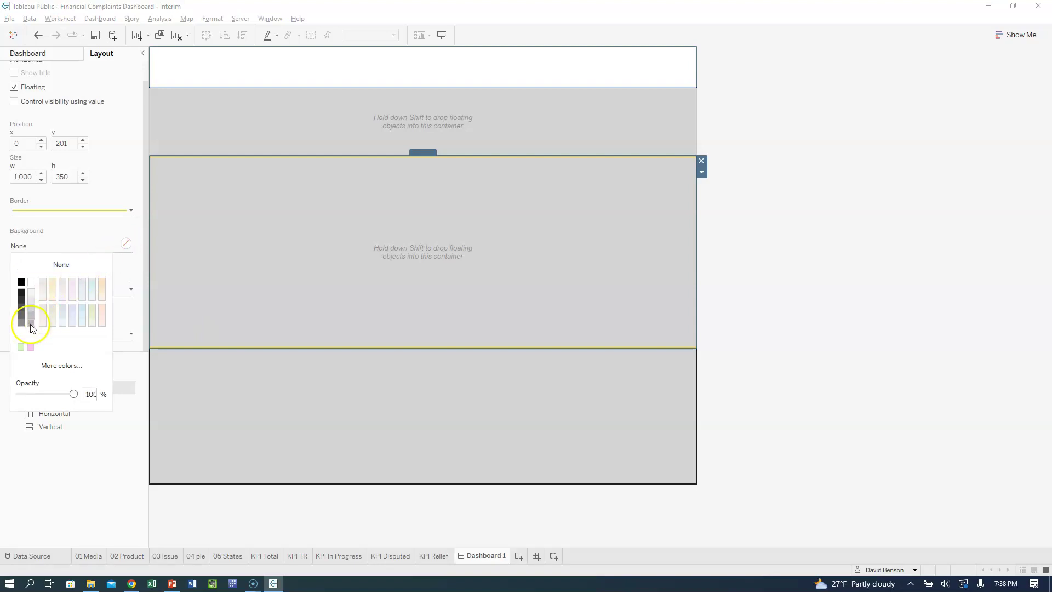
left_click(30, 317)
left_click(31, 301)
left_click(42, 305)
left_click(728, 298)
left_click(552, 274)
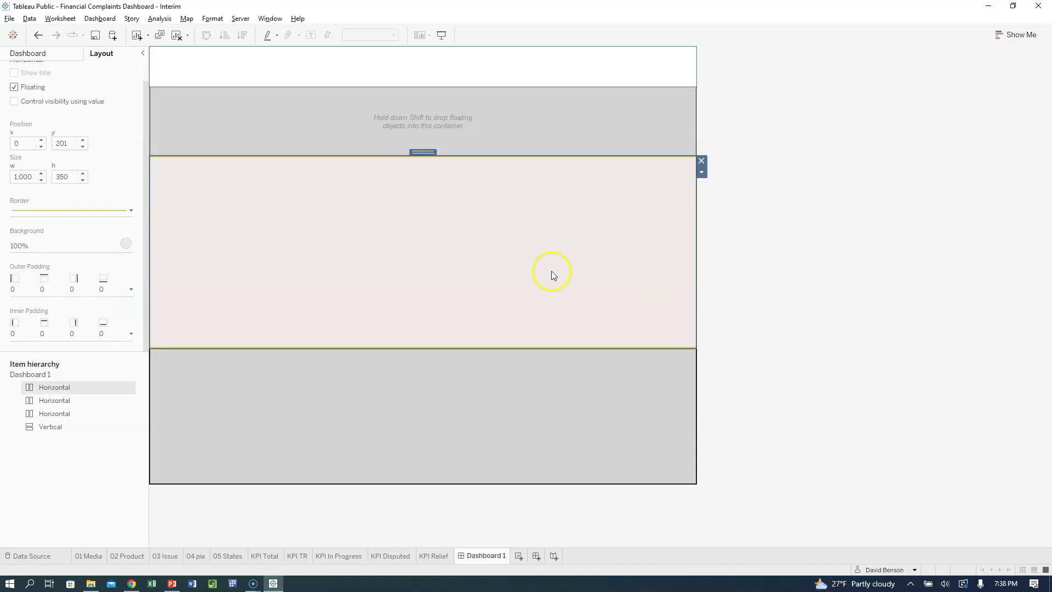
- Set the 350-high horizontal container's background to white
left_click(127, 242)
left_click(31, 282)
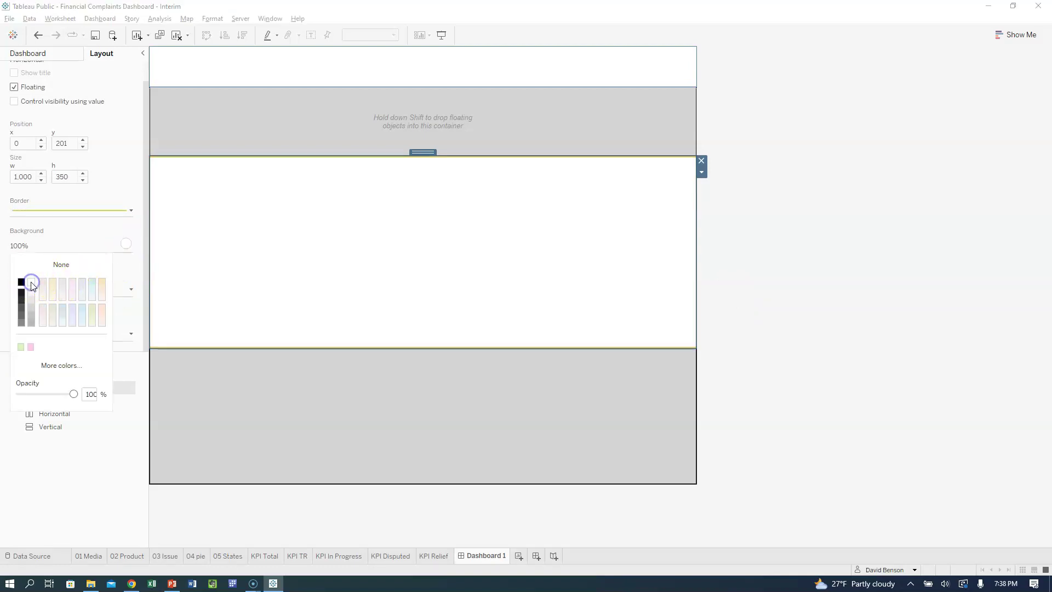
left_click(730, 256)
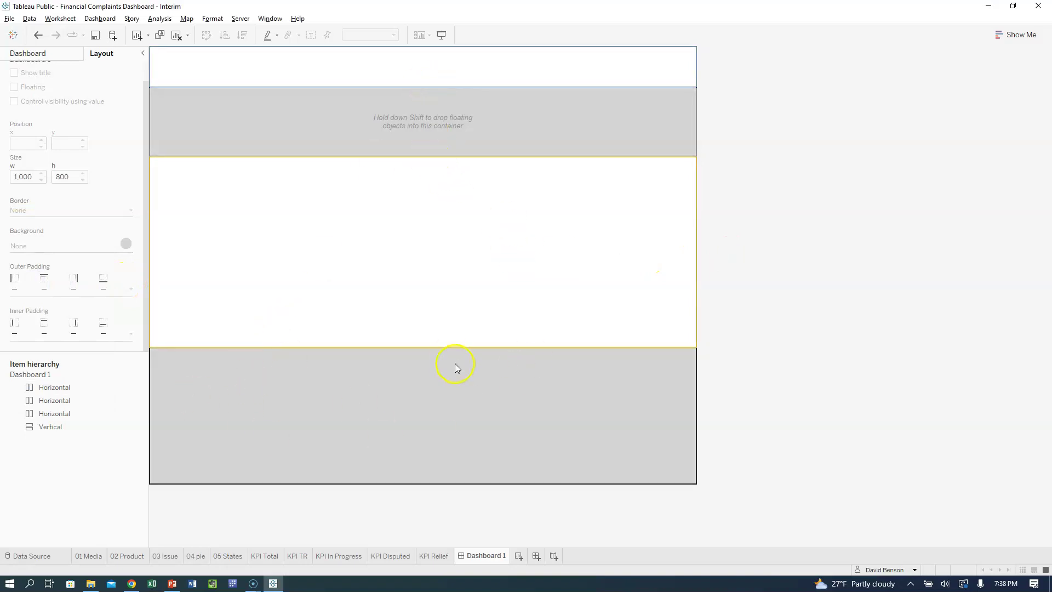
- Change the bottom row's planned height to 250 on PowerPoint's slide 4 and return to Tableau Public
key("alt+Tab")
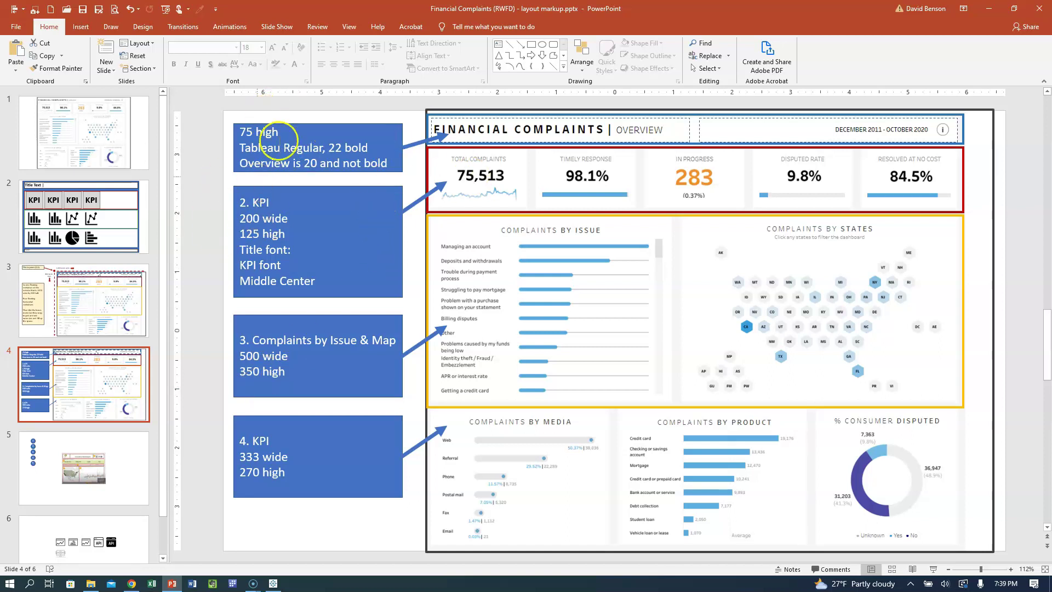
left_click(248, 468)
key("Delete")
type("5")
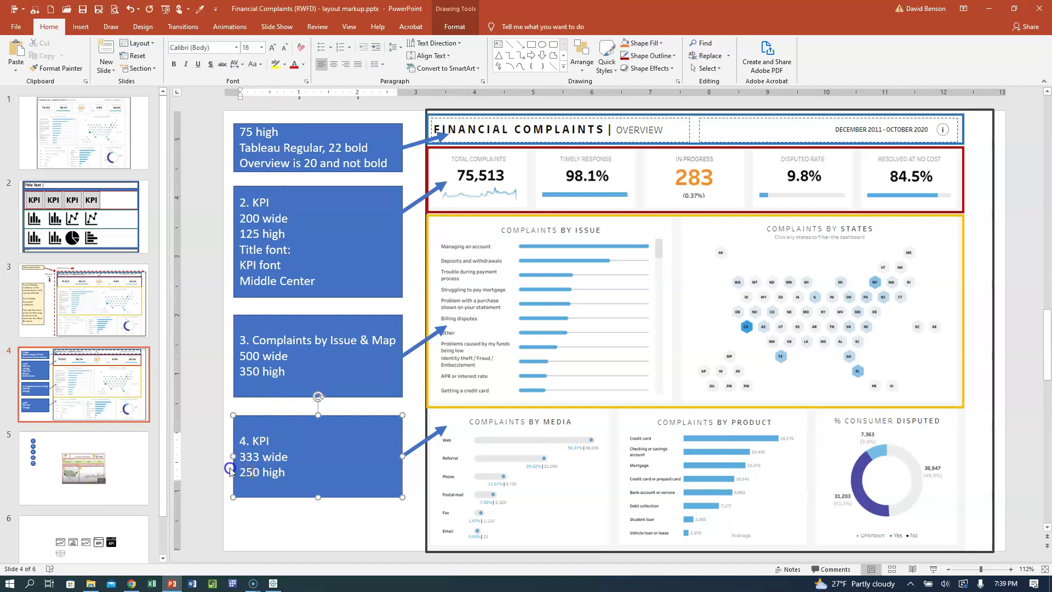
left_click(230, 471)
key("alt+Tab")
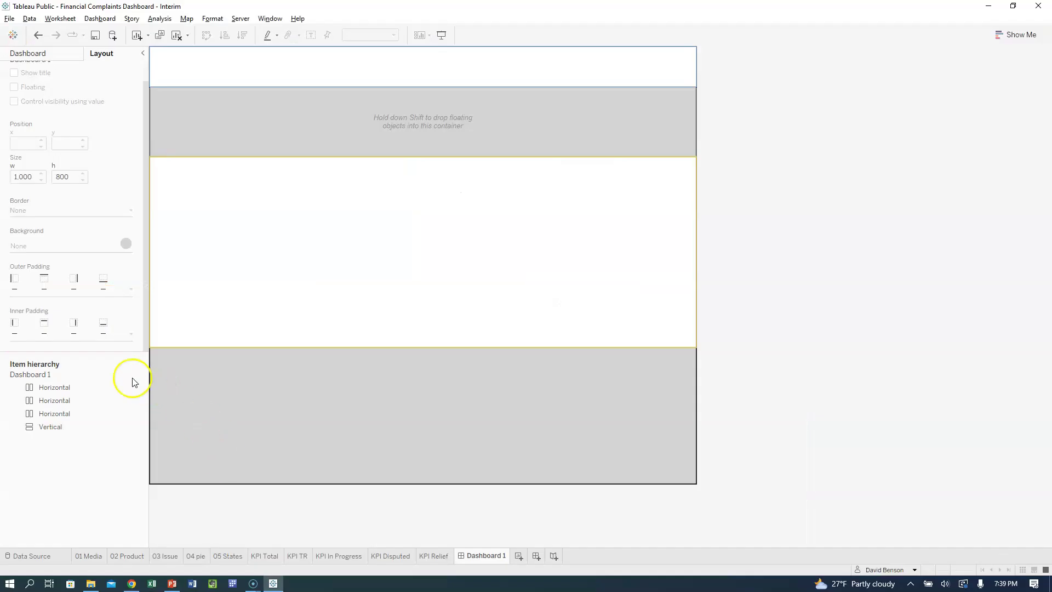
- Add a fourth floating horizontal container in the empty area beneath the white 350-high container
scroll(119, 217, "up", 1)
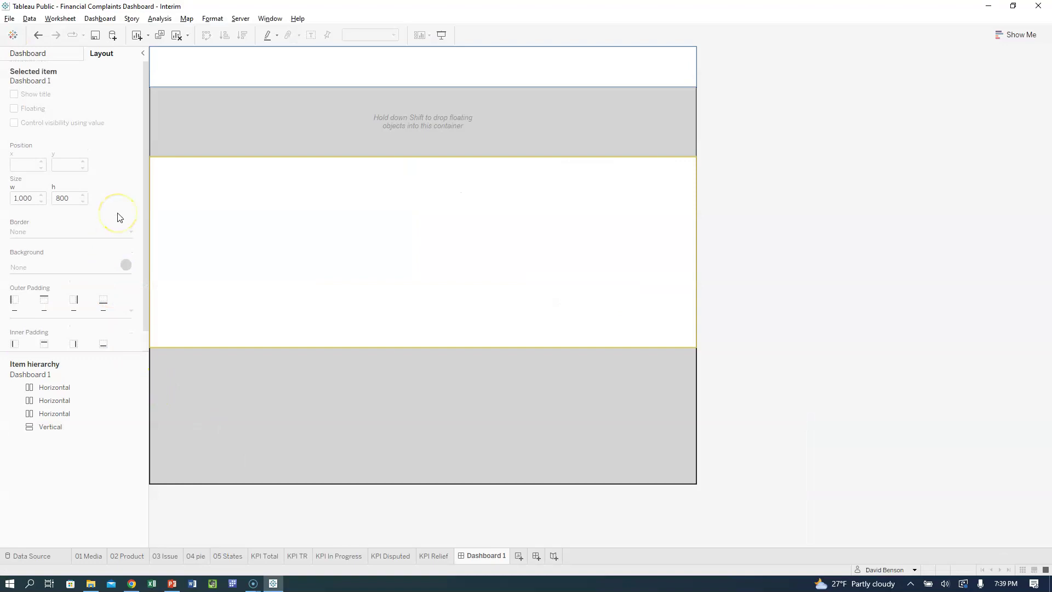
left_click(54, 53)
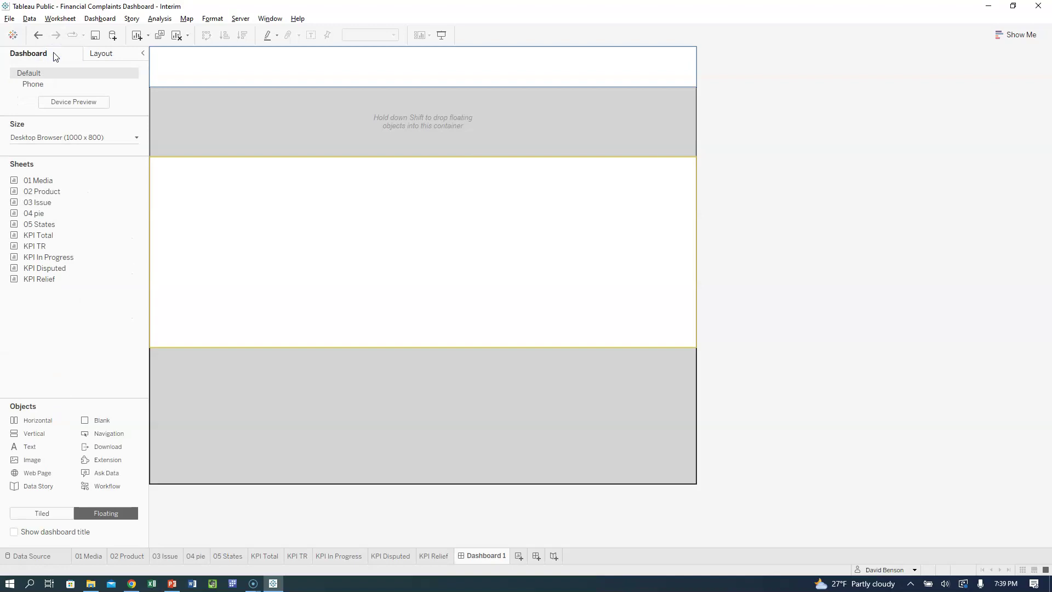
left_click_drag(80, 203, 82, 208)
left_click_drag(29, 423, 184, 358)
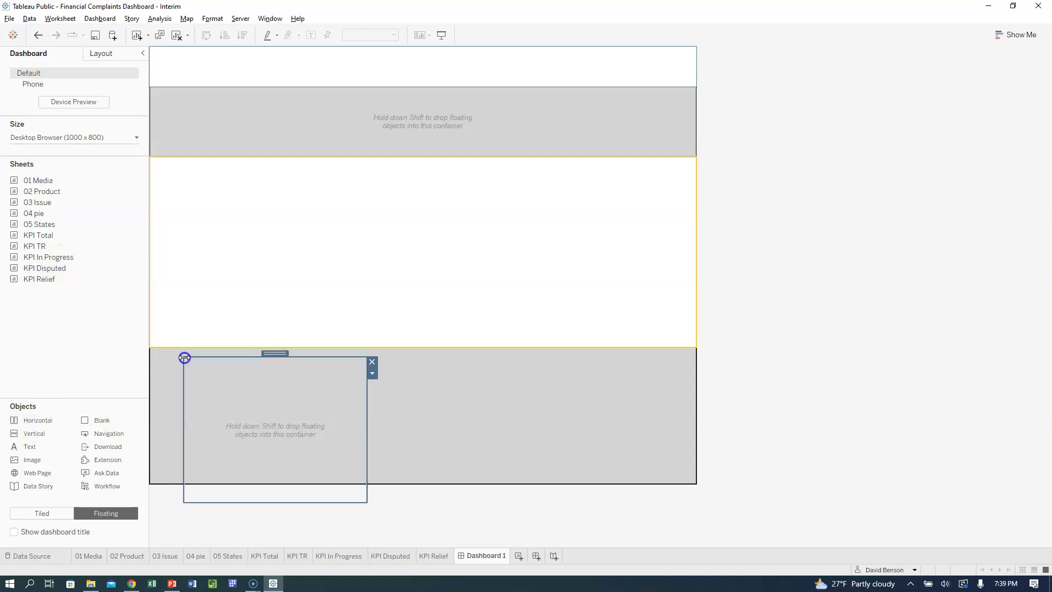
- Position the fourth horizontal container at x 0, y 552, directly beneath the white 350-high container
left_click(101, 51)
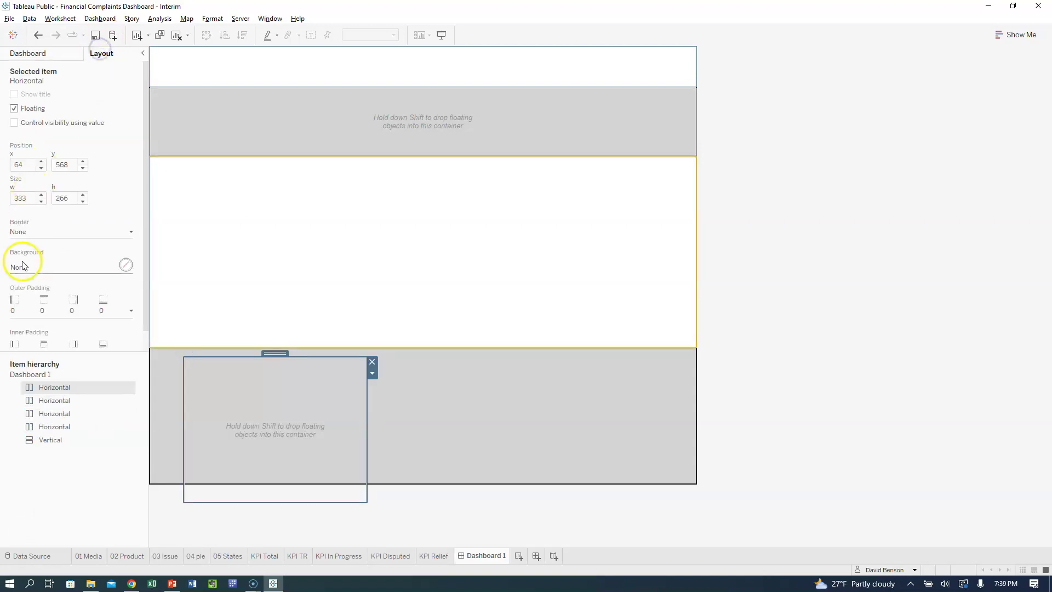
left_click(31, 164)
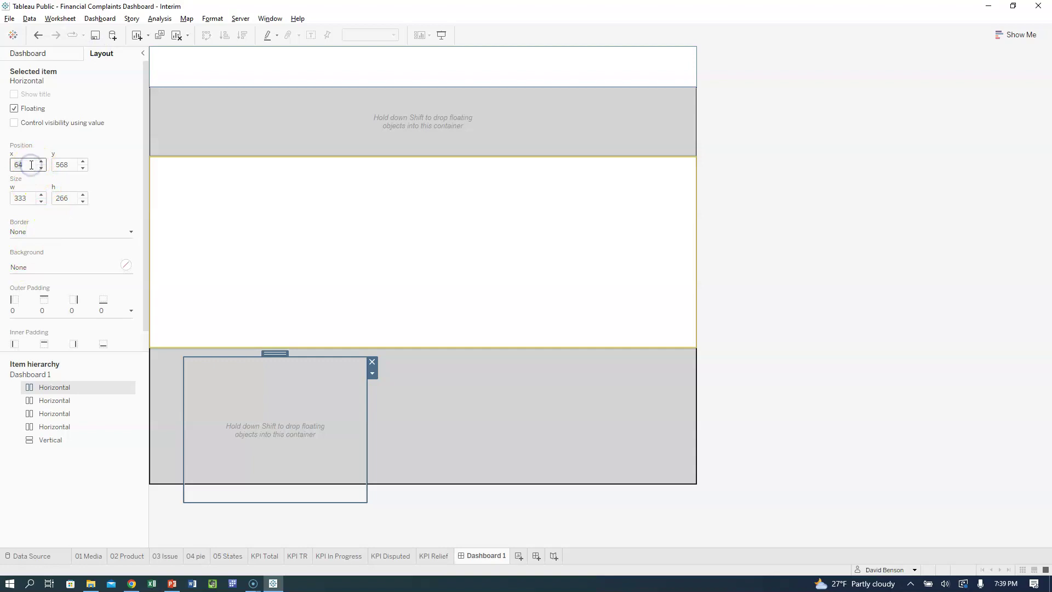
key("BackSpace")
key("BackSpace")
type("0")
key("Tab")
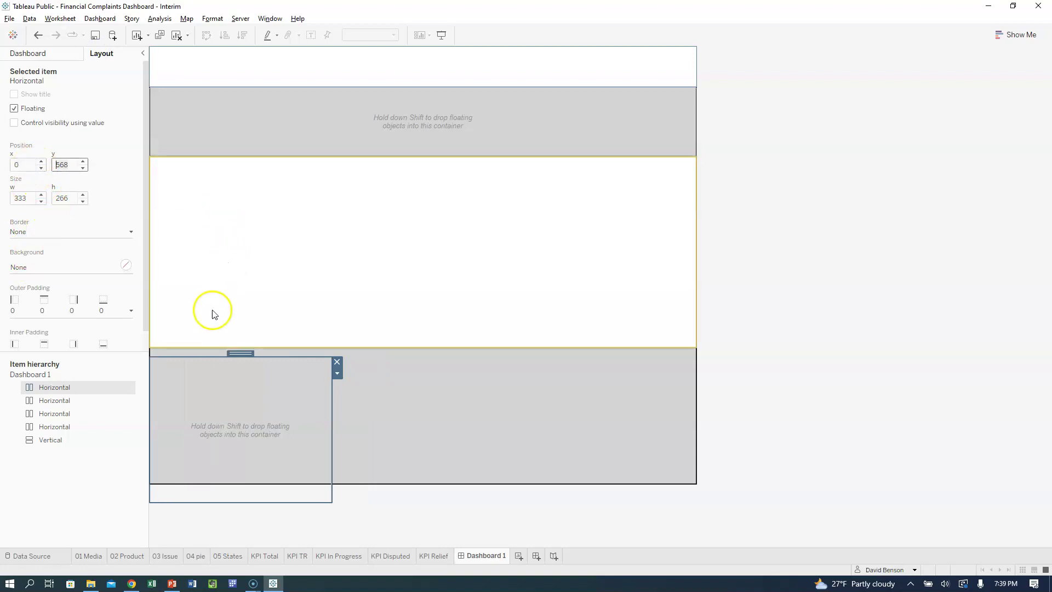
left_click(82, 168)
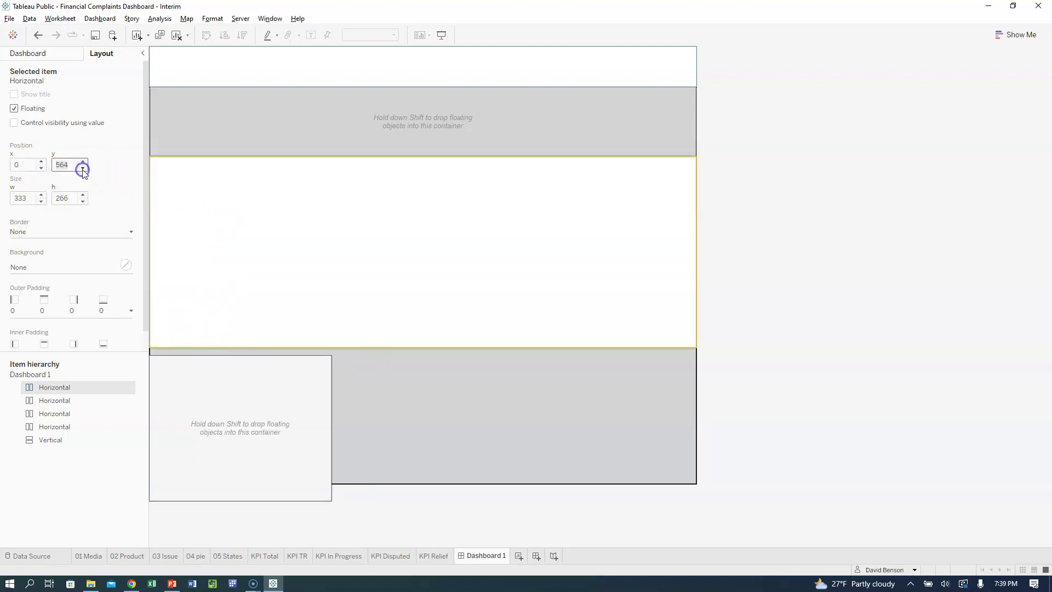
left_click(82, 168)
left_click(83, 169)
left_click(82, 168)
left_click(83, 168)
left_click(83, 168)
left_click(83, 168)
left_click(83, 168)
left_click(83, 168)
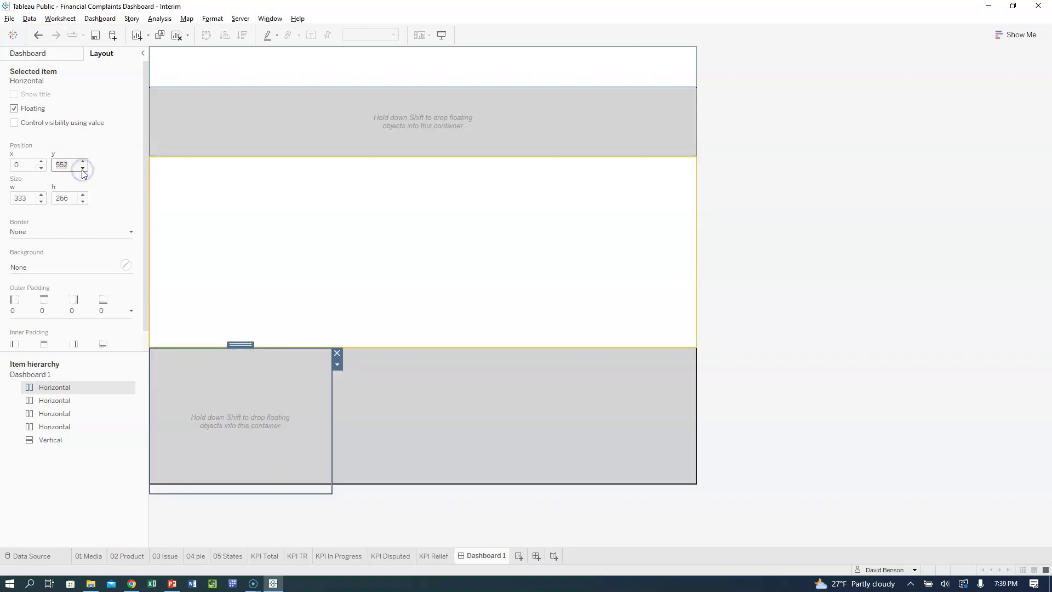
left_click(84, 174)
- Set the fourth horizontal container's size to 1000 wide by 246 high so it fits the dashboard's lower edge
left_click(86, 200)
left_click(72, 199)
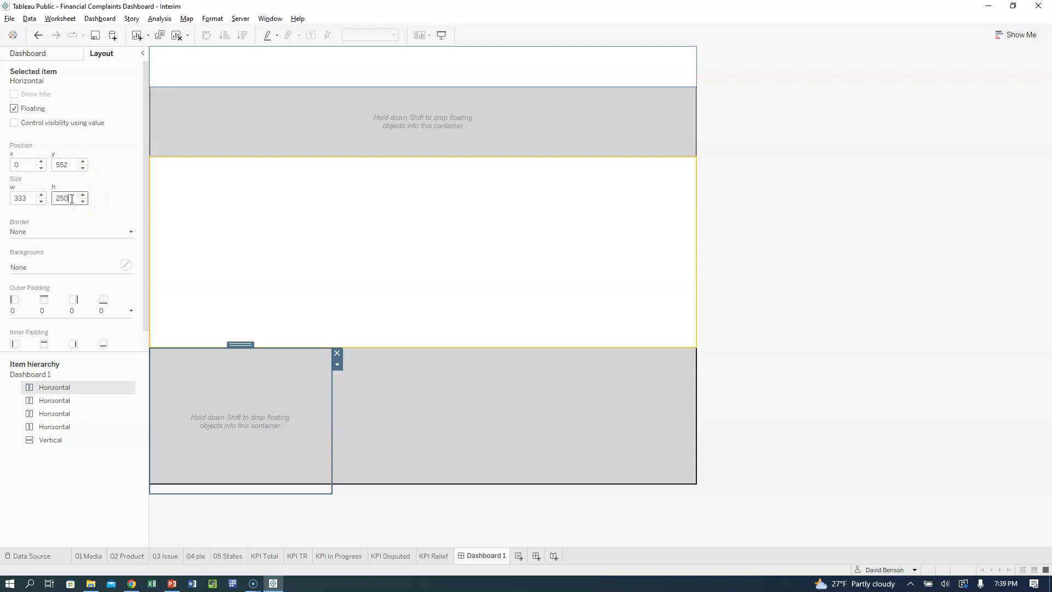
left_click(160, 203)
left_click(83, 202)
left_click(83, 202)
left_click(83, 202)
left_click(83, 202)
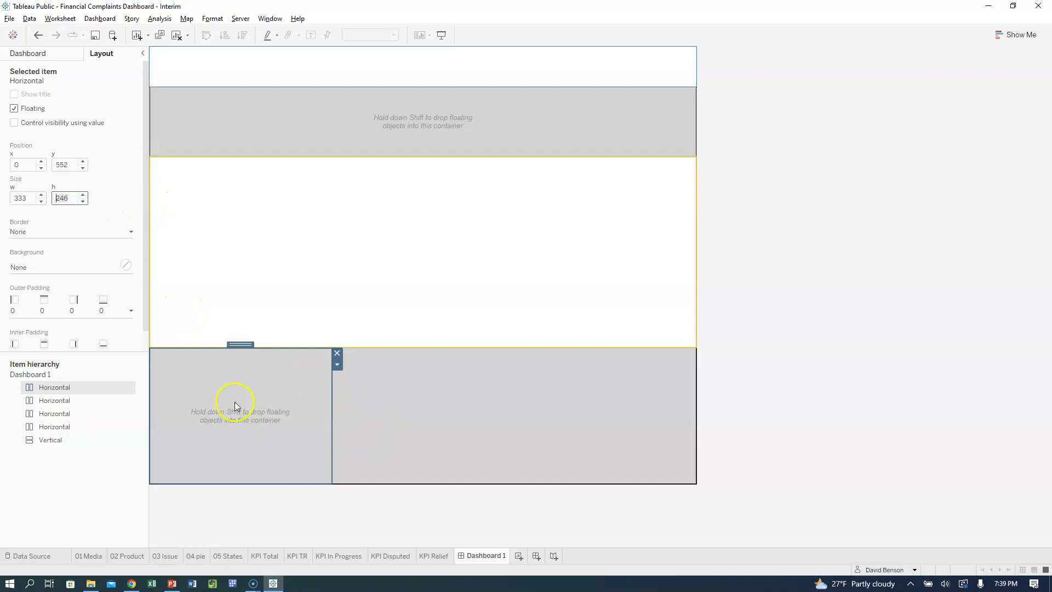
left_click(24, 199)
type("1000")
key("Return")
- Give the 246-high bottom horizontal container a thin green solid border
left_click(130, 233)
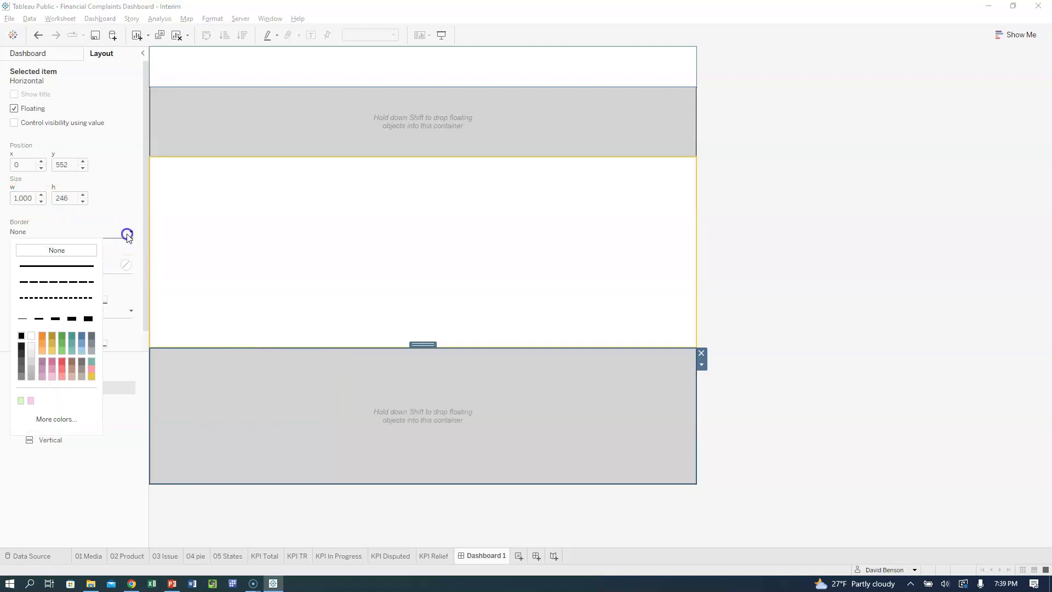
left_click(61, 336)
left_click(659, 329)
left_click(754, 312)
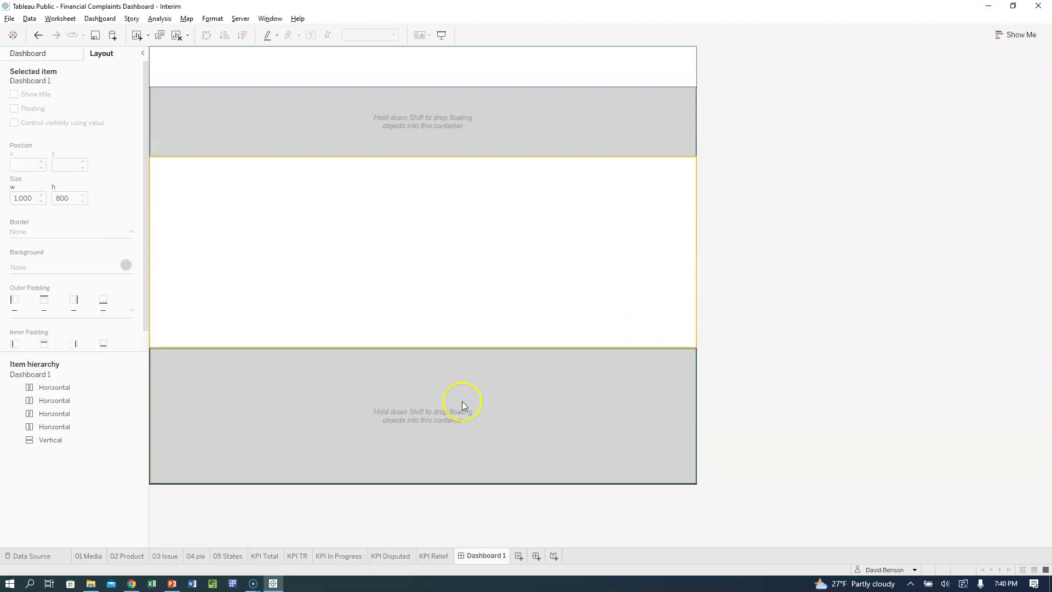
- Rearrange the horizontal containers in the item hierarchy to follow the layout from header down to bottom row, and check the order
left_click(58, 400)
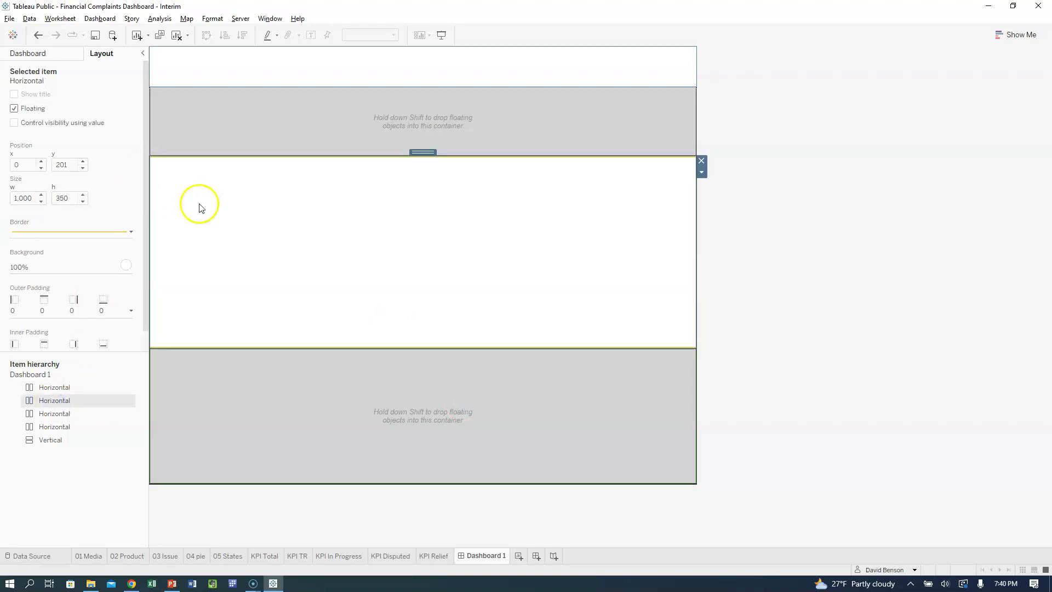
left_click(55, 388)
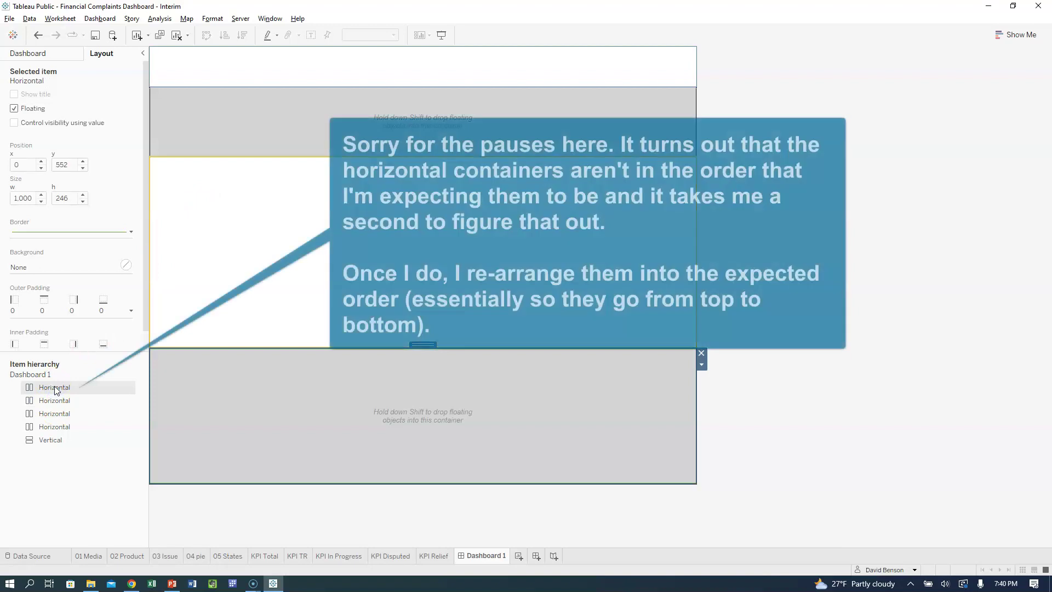
left_click_drag(55, 390, 51, 400)
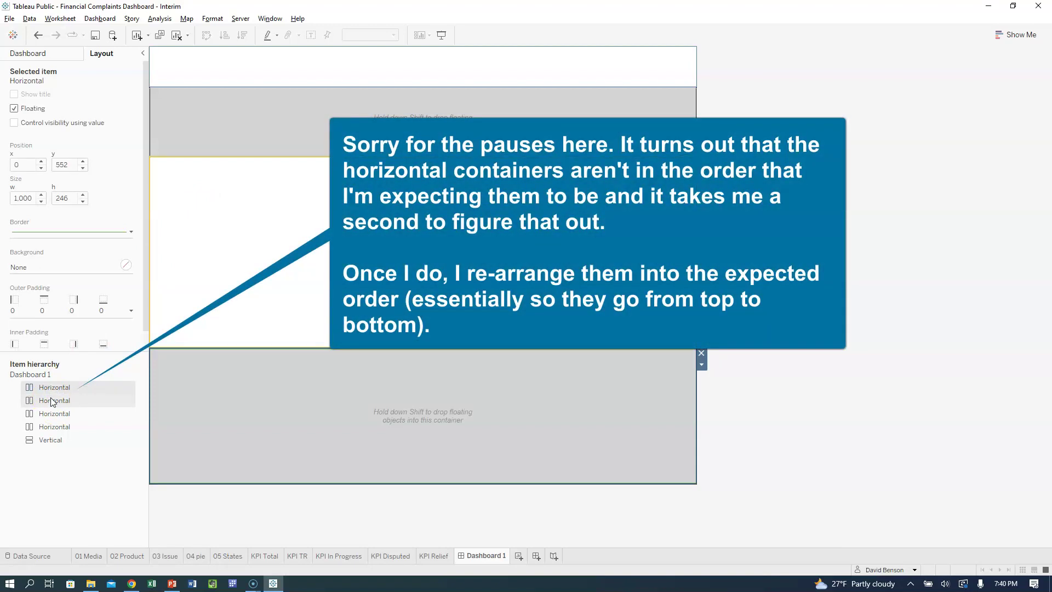
left_click_drag(51, 402, 35, 384)
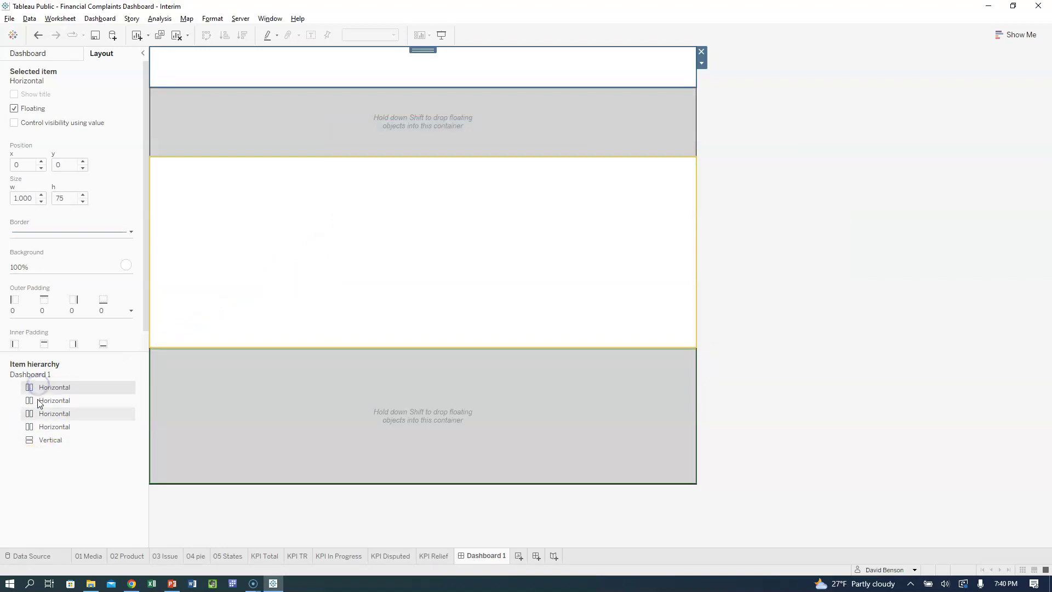
mouse_move(26, 445)
left_mouse_down()
mouse_move(25, 386)
mouse_move(42, 453)
mouse_move(32, 442)
left_mouse_up()
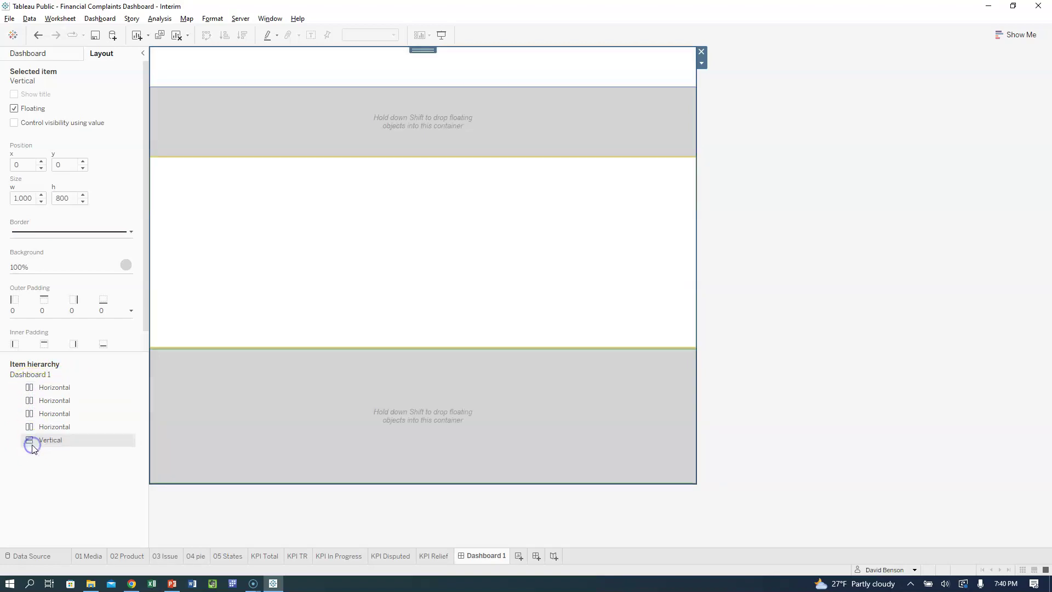
left_click(49, 388)
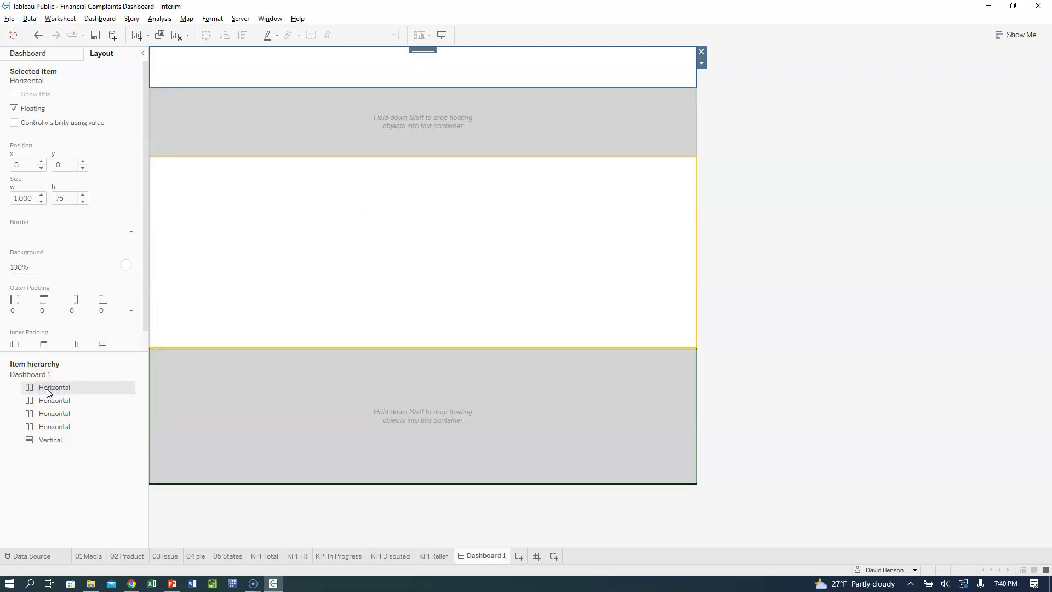
- Rename the 75-high top horizontal container to "Horiz - Header"
right_click(48, 390)
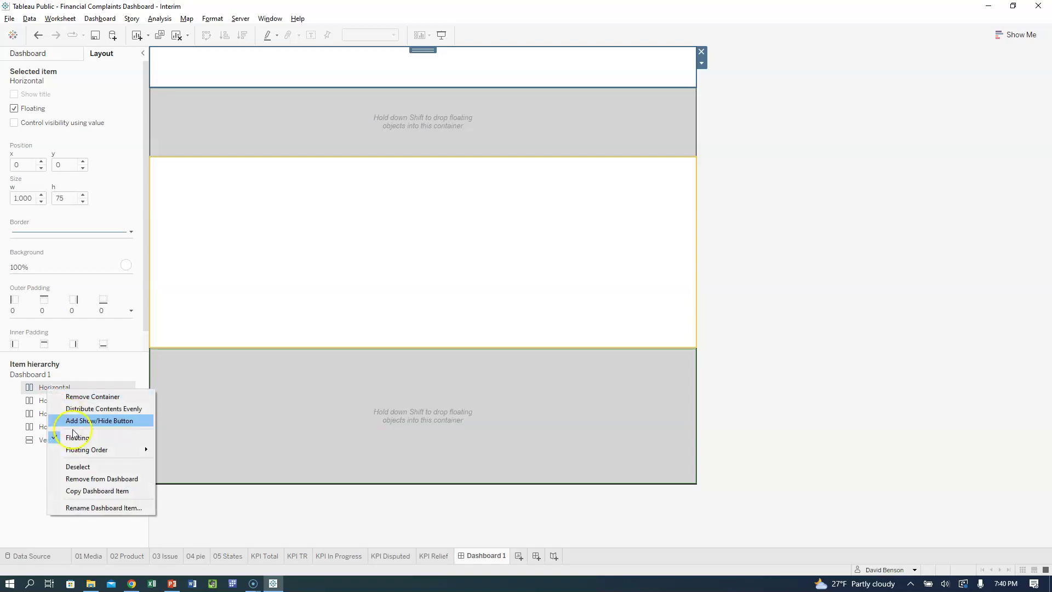
left_click(88, 509)
type("Horiz - Header")
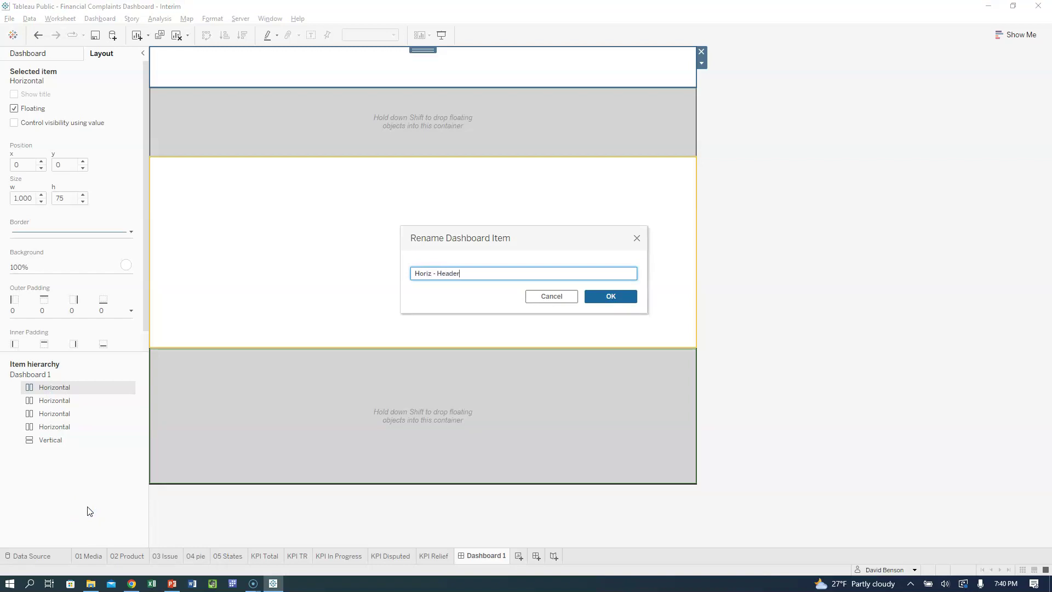
key("Return")
- Rename the 246-high horizontal container at y 552 to "Horiz - Bottom"
left_click(57, 402)
left_click(33, 402)
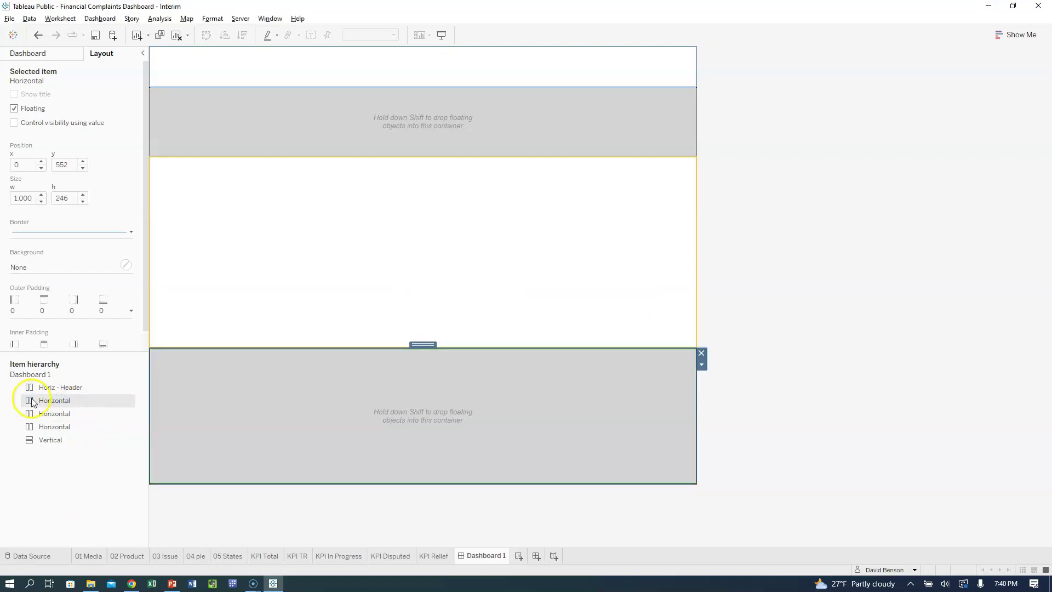
left_click_drag(33, 402, 48, 430)
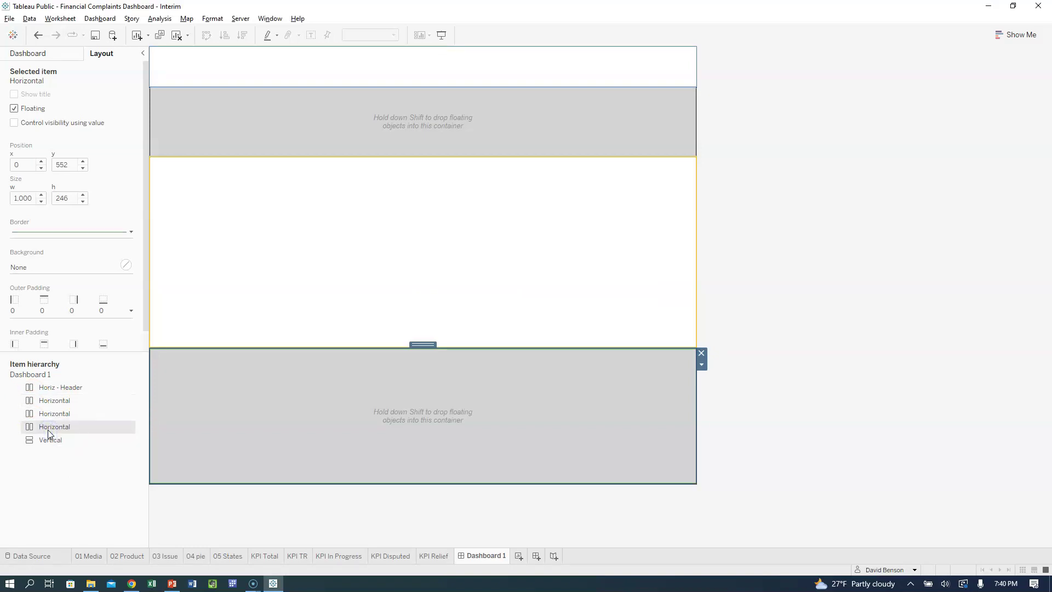
right_click(50, 429)
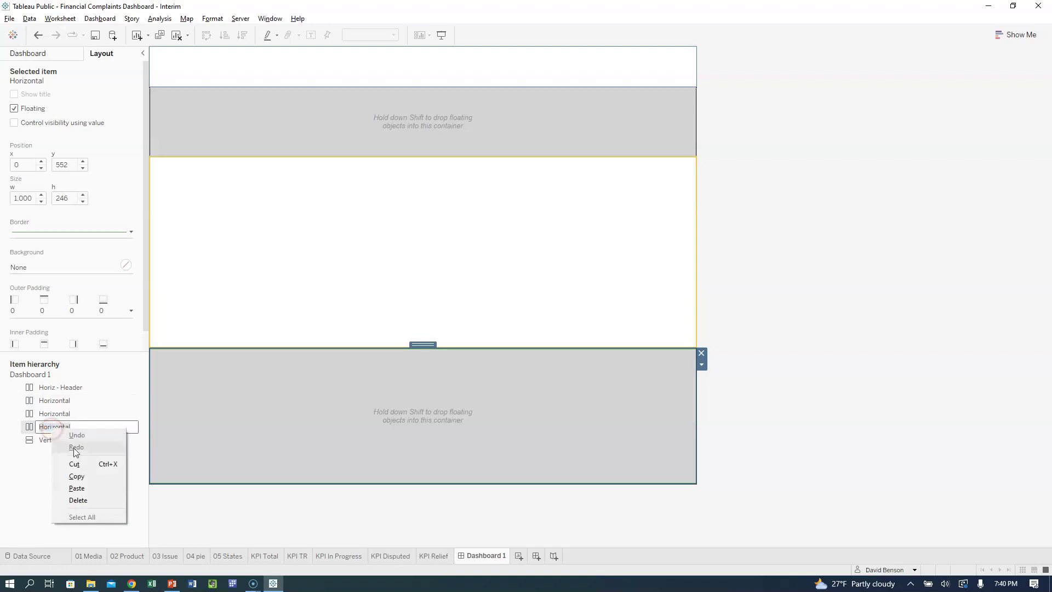
left_click(58, 427)
left_click(83, 491)
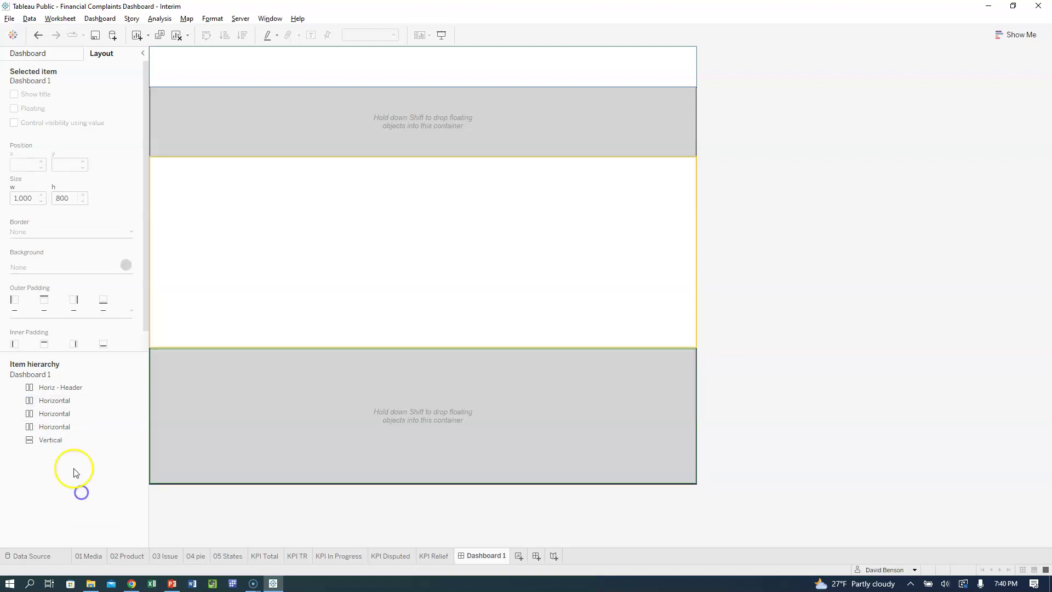
right_click(55, 427)
left_click(107, 546)
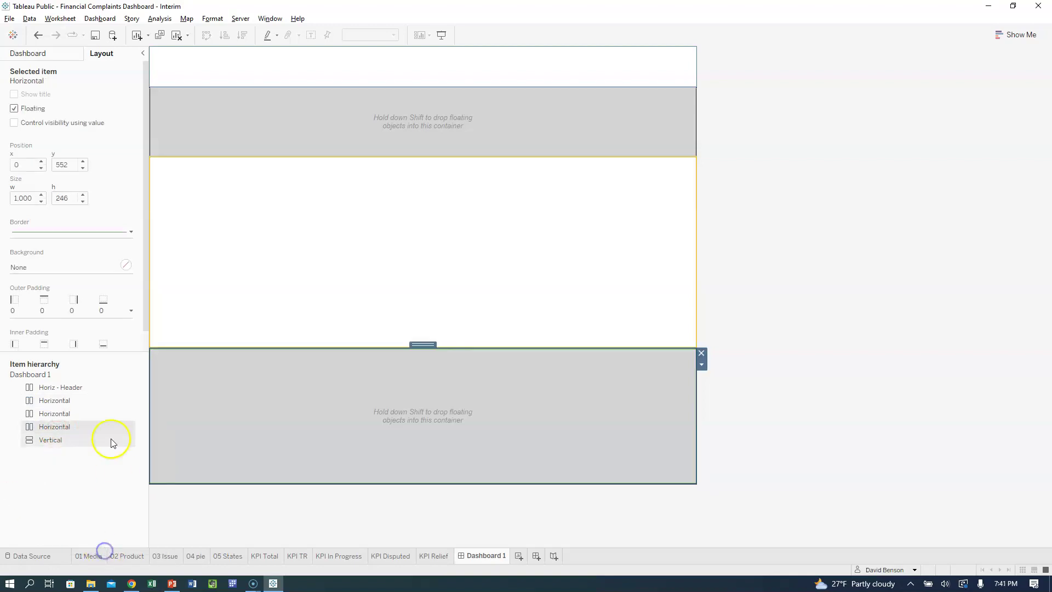
type("Horiz - Bottom")
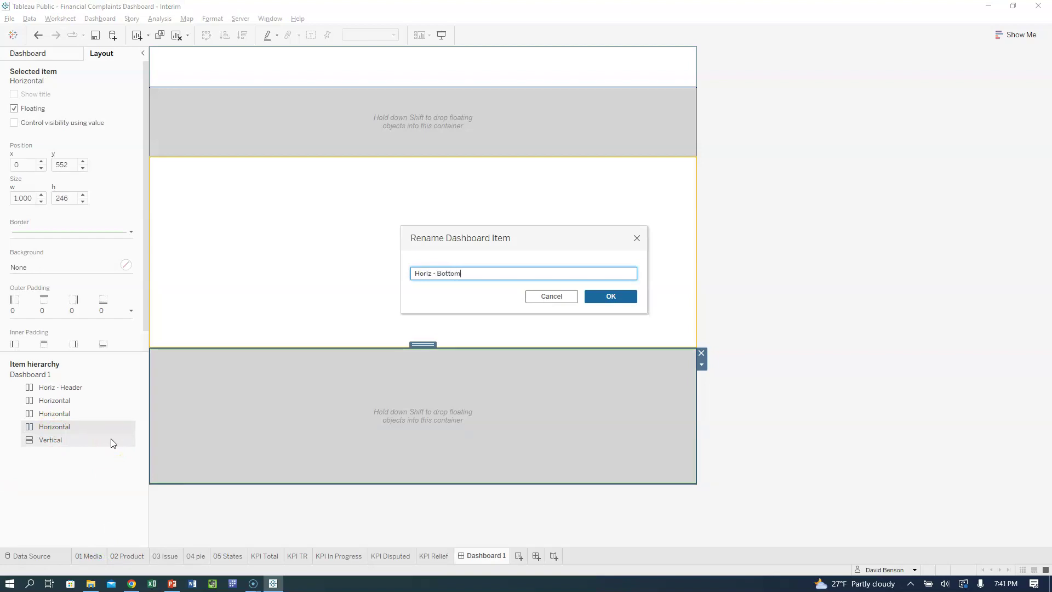
key("Return")
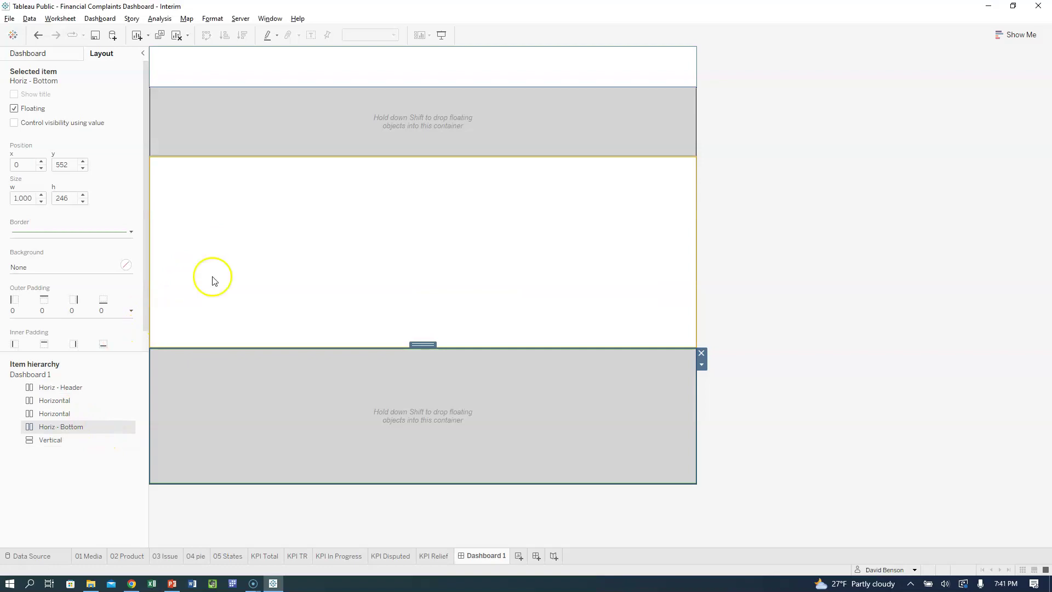
- Rename the white 350-high horizontal container at y 201 to "Horiz - Middle"
left_click(212, 276)
left_click_drag(35, 394, 60, 415)
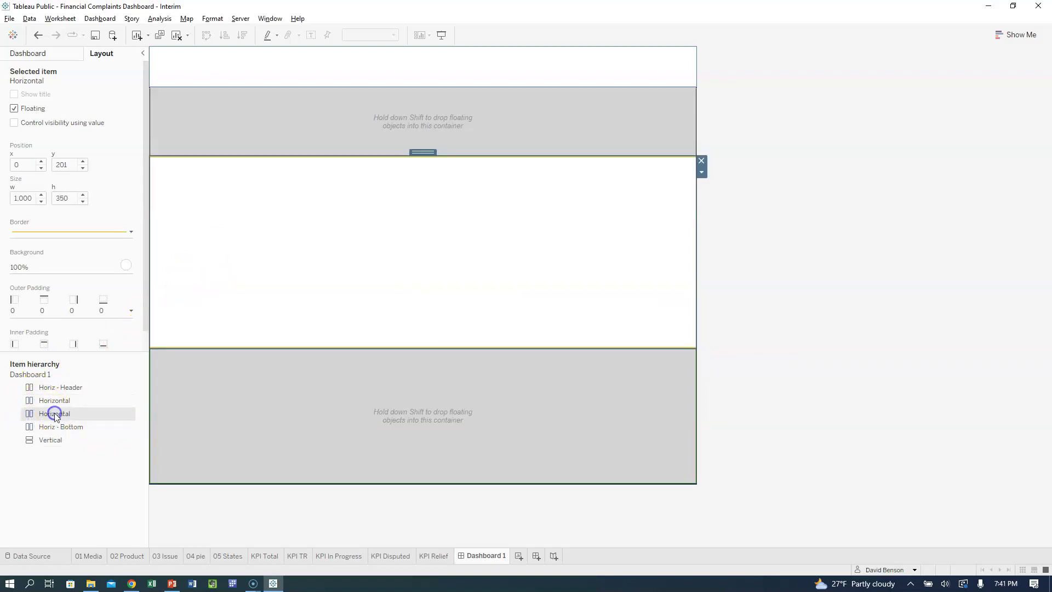
double_click(54, 413)
left_click(54, 402)
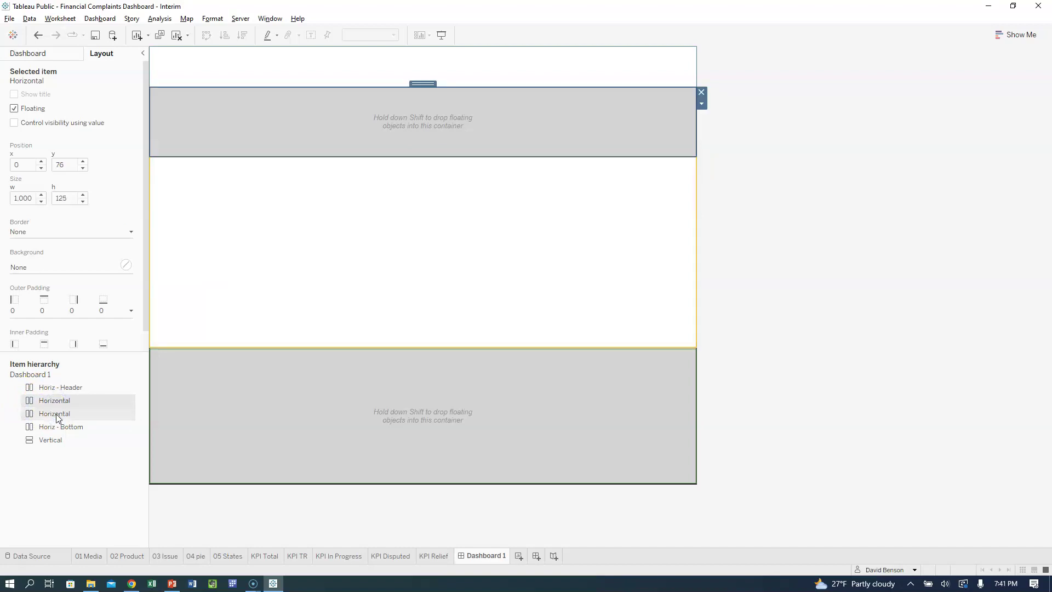
right_click(57, 414)
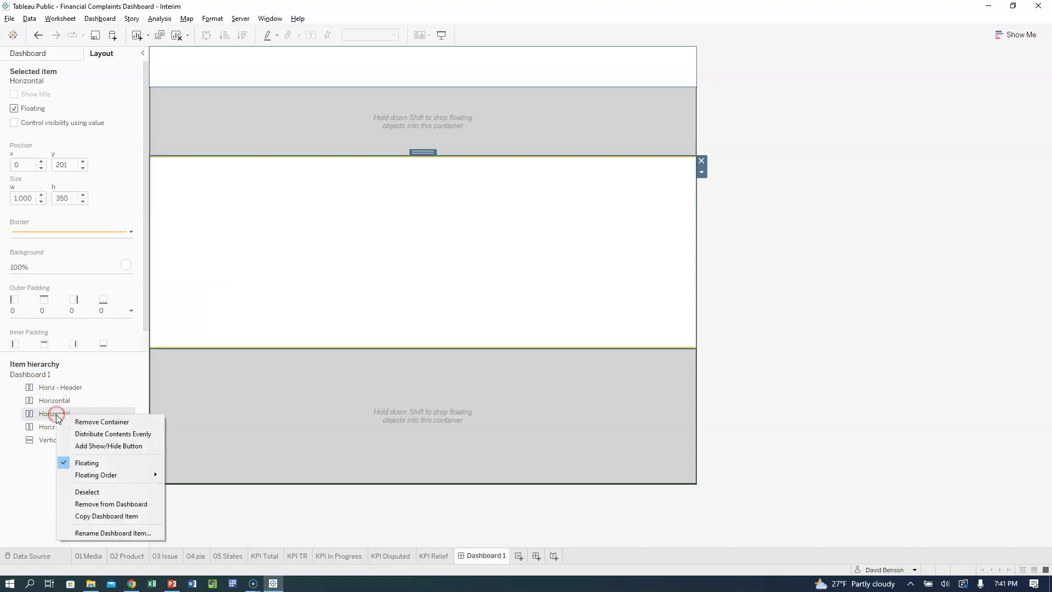
left_click(86, 532)
type("Horiz - Middle")
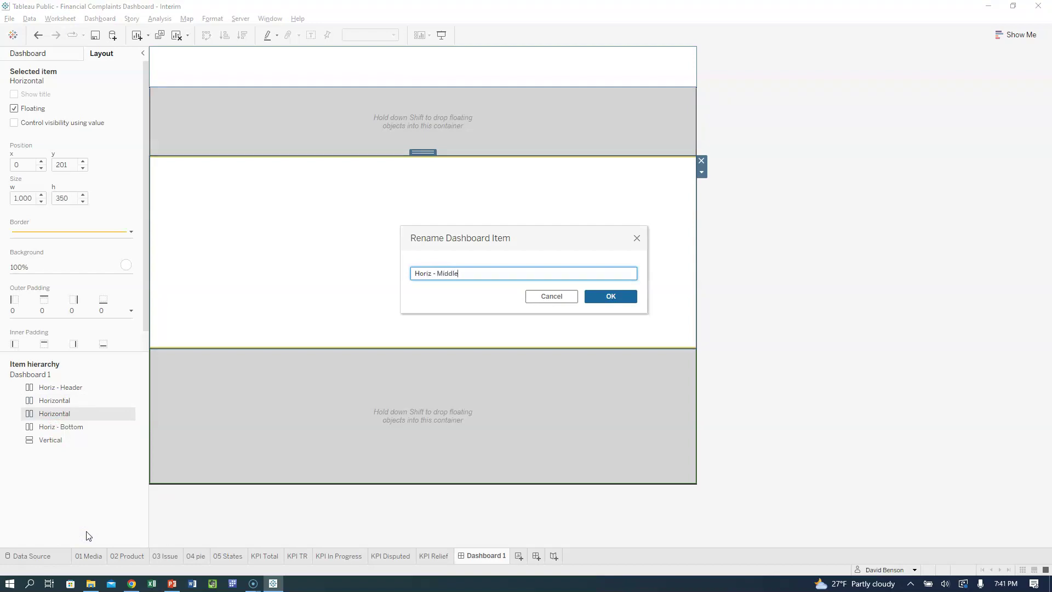
key("Return")
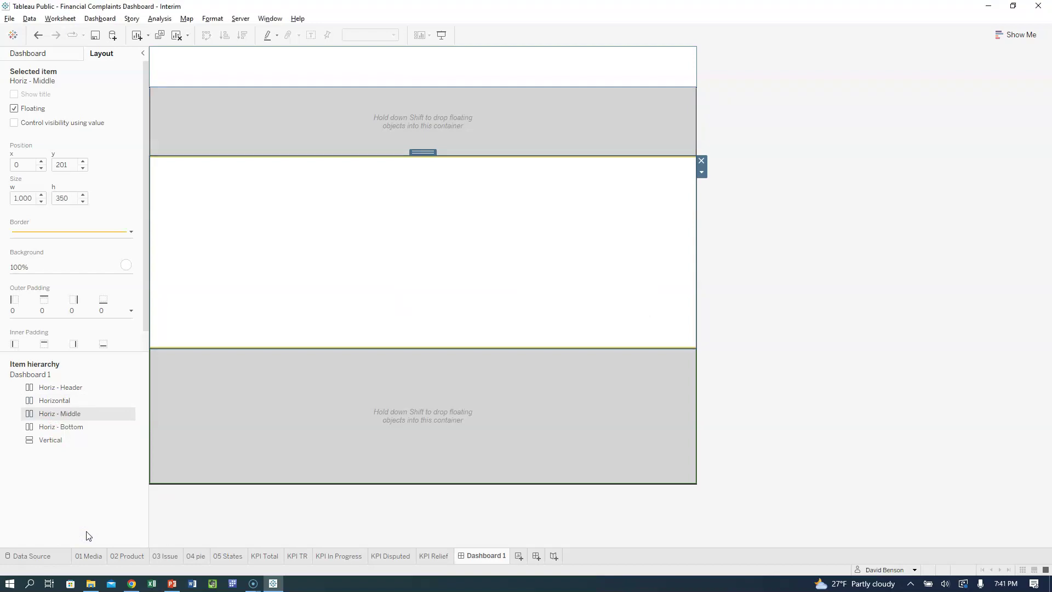
- Rename the remaining 125-high horizontal container beneath the header to "Horiz - KPIs"
left_click(62, 401)
right_click(61, 400)
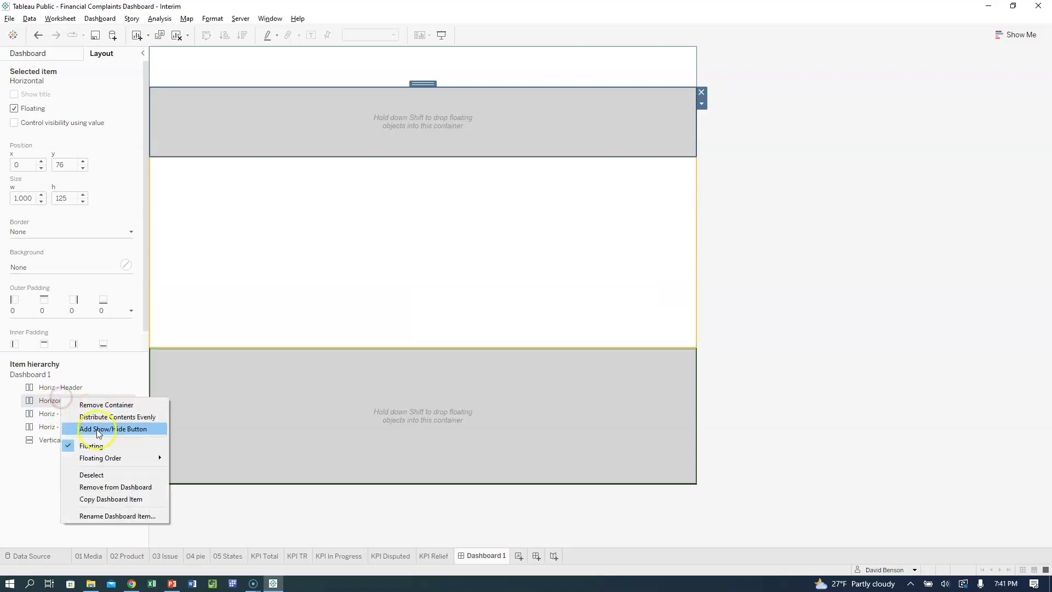
left_click(112, 515)
type("Horiz - KPIs")
key("Return")
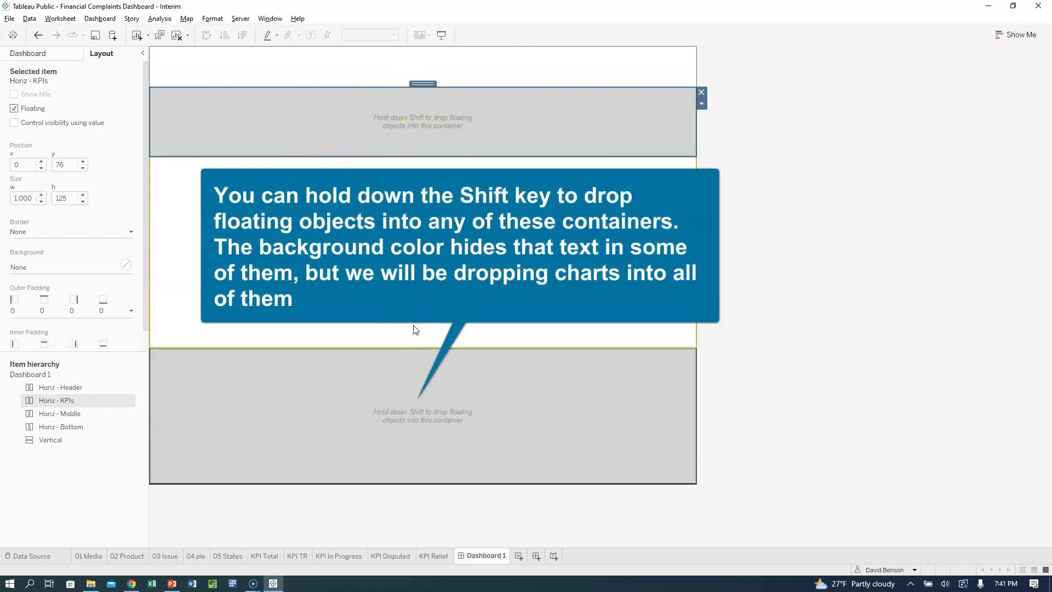
- Bring up the dashboard's sheet list, view the 05 States worksheet from it, and return to Dashboard 1
left_click(49, 54)
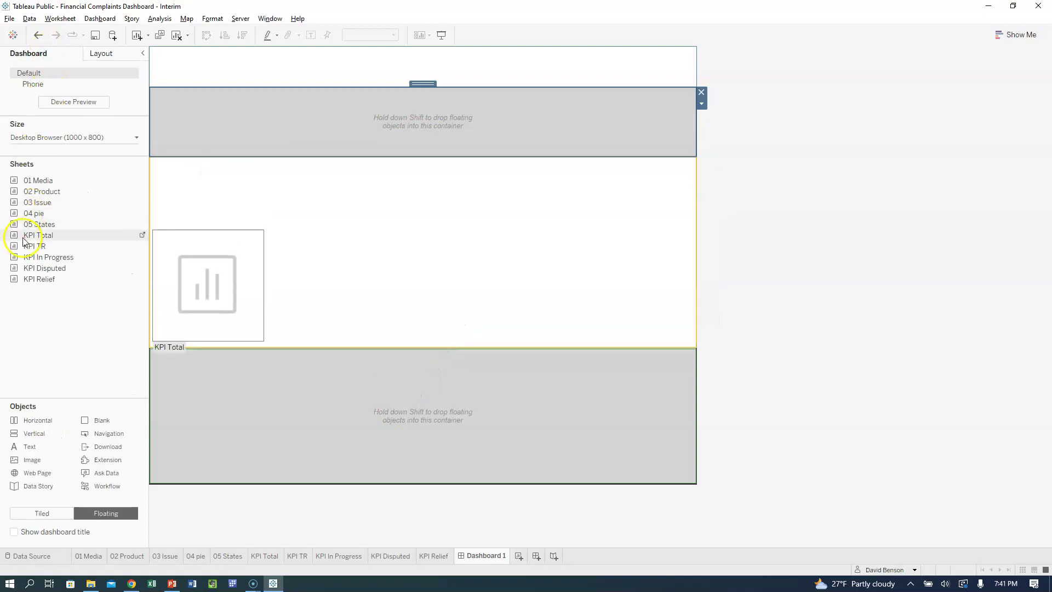
mouse_move(40, 227)
left_click_drag(38, 235, 61, 191)
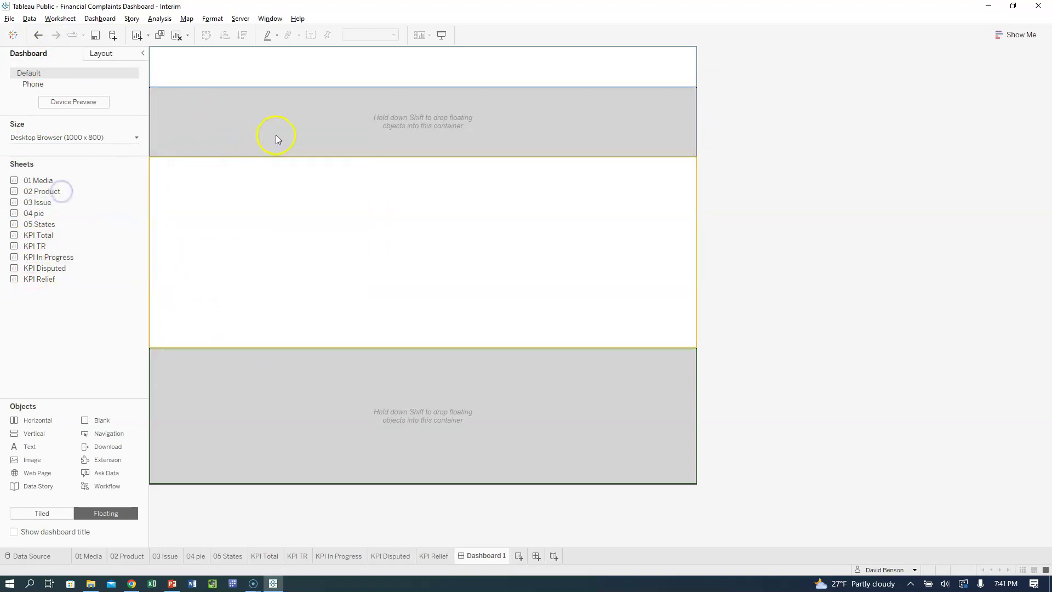
left_click(95, 239)
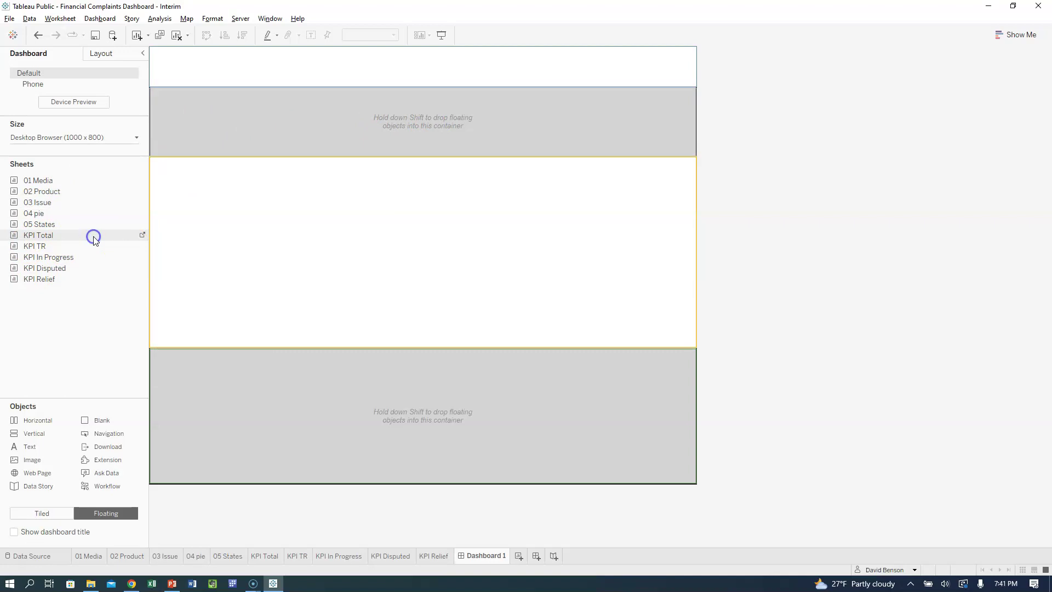
left_click(143, 226)
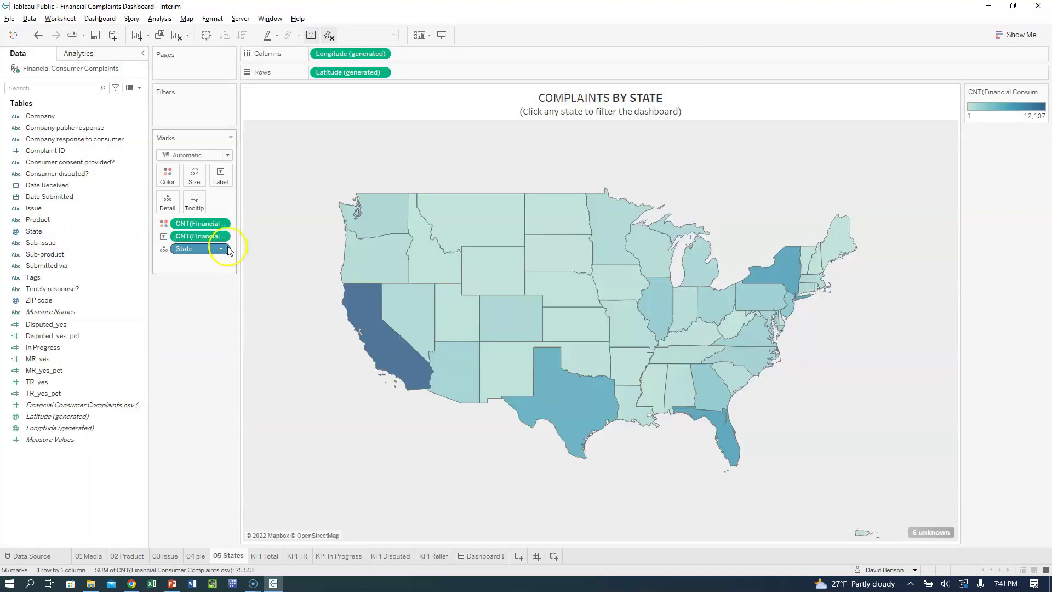
left_click(492, 558)
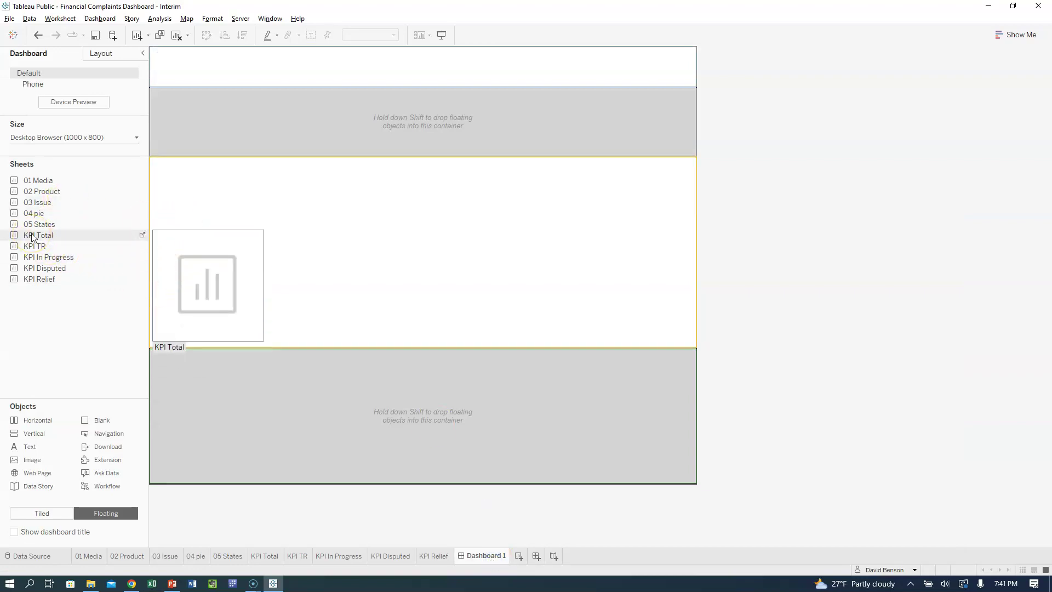
- Place the KPI Total and KPI TR sheets side by side inside the Horiz - KPIs container
left_click_drag(39, 236, 212, 124)
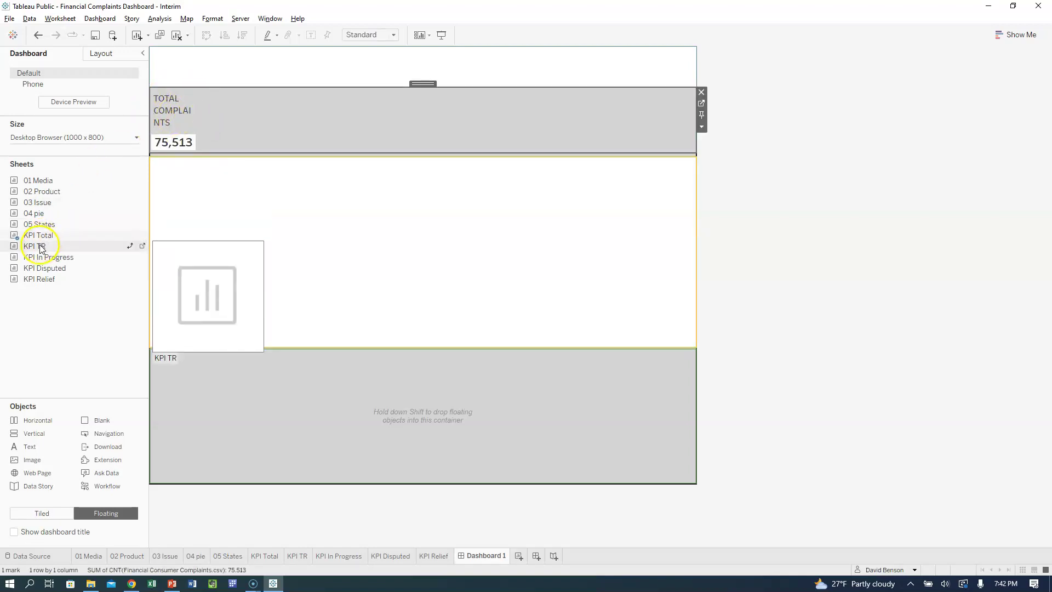
left_click_drag(40, 249, 228, 122)
left_click_drag(326, 120, 655, 119)
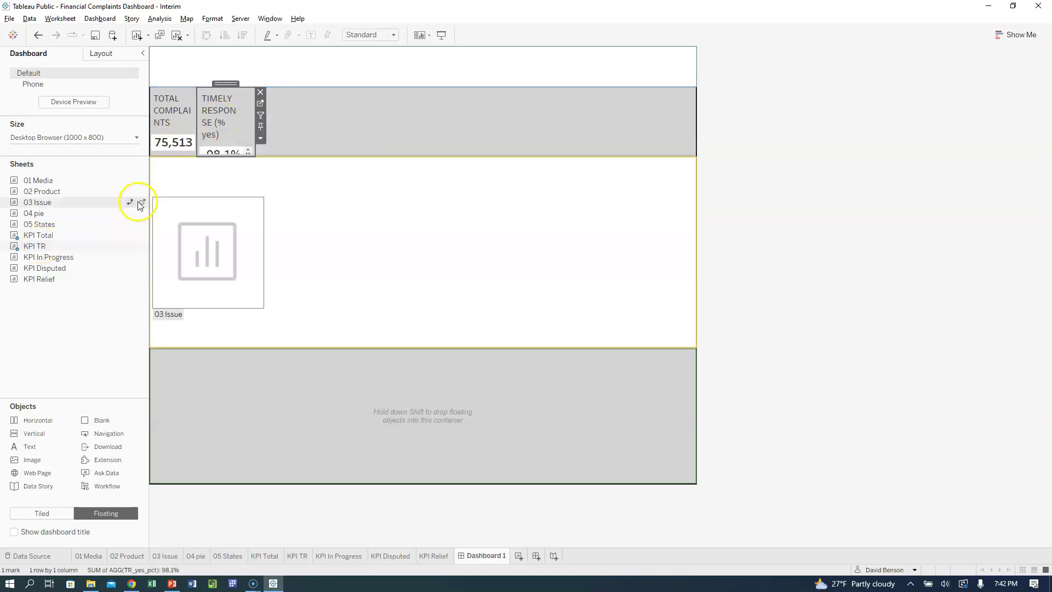
- Add KPI In Progress, KPI Disputed and KPI Relief, in that order, after KPI TR in the Horiz - KPIs container
mouse_move(134, 257)
left_mouse_down()
mouse_move(295, 174)
mouse_move(263, 127)
mouse_move(731, 127)
mouse_move(690, 126)
left_mouse_up()
left_click_drag(317, 89, 259, 113)
mouse_move(86, 267)
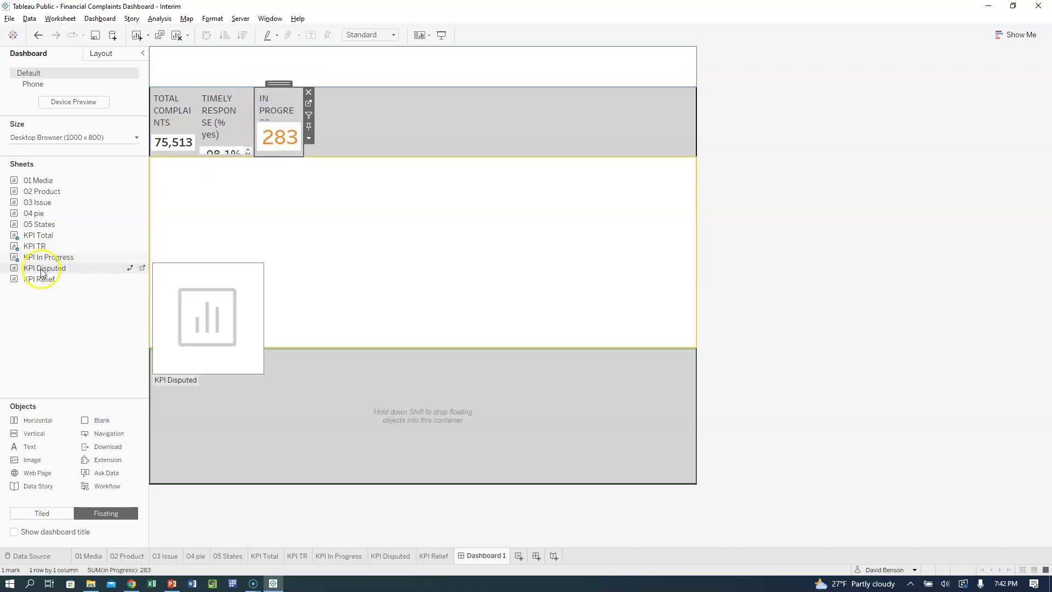
left_click_drag(42, 269, 309, 140)
mouse_move(22, 279)
left_mouse_down()
mouse_move(343, 183)
mouse_move(366, 141)
left_mouse_up()
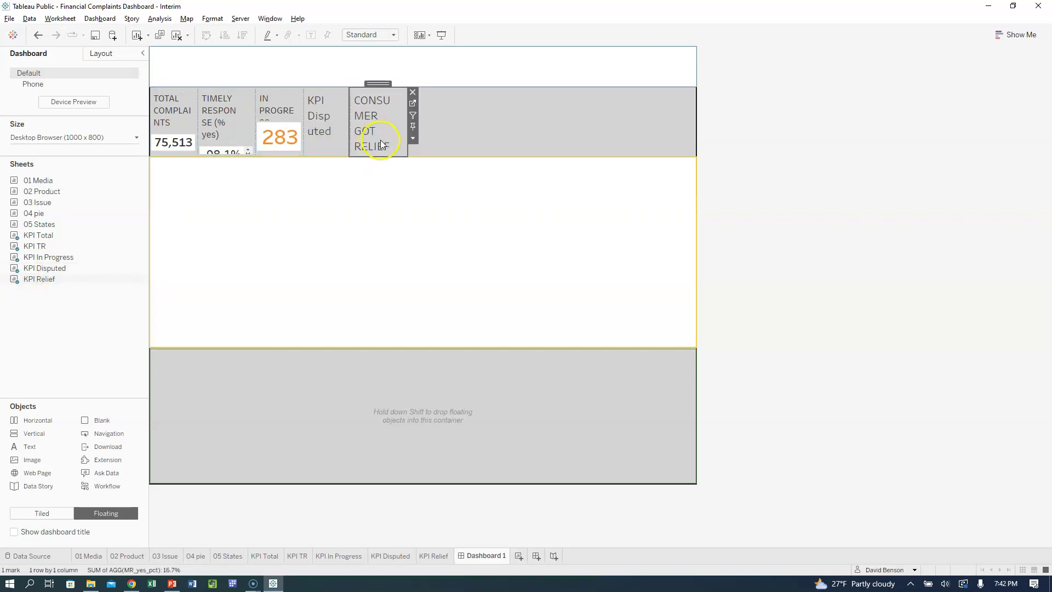
left_click_drag(141, 226, 120, 251)
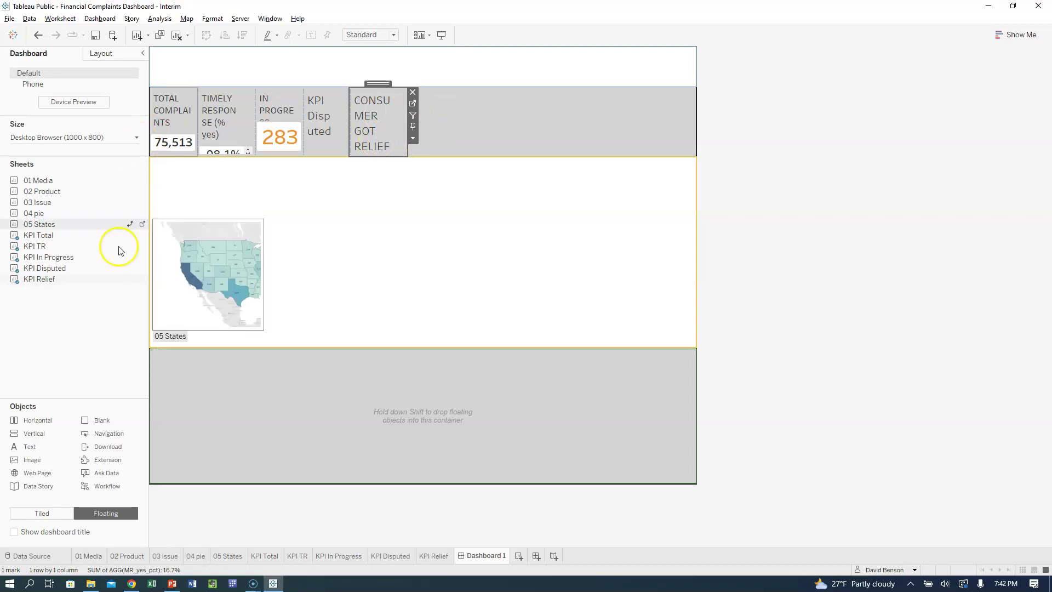
- Check in the item hierarchy that the five KPI sheets are nested under Horiz - KPIs, collapsing and re-expanding it
left_click(106, 57)
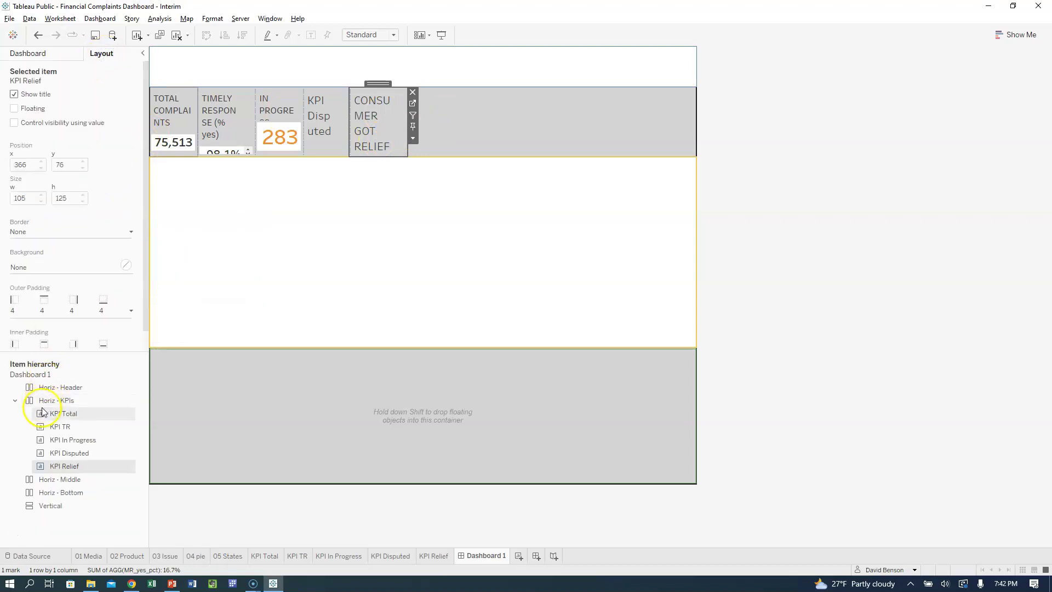
left_click(15, 400)
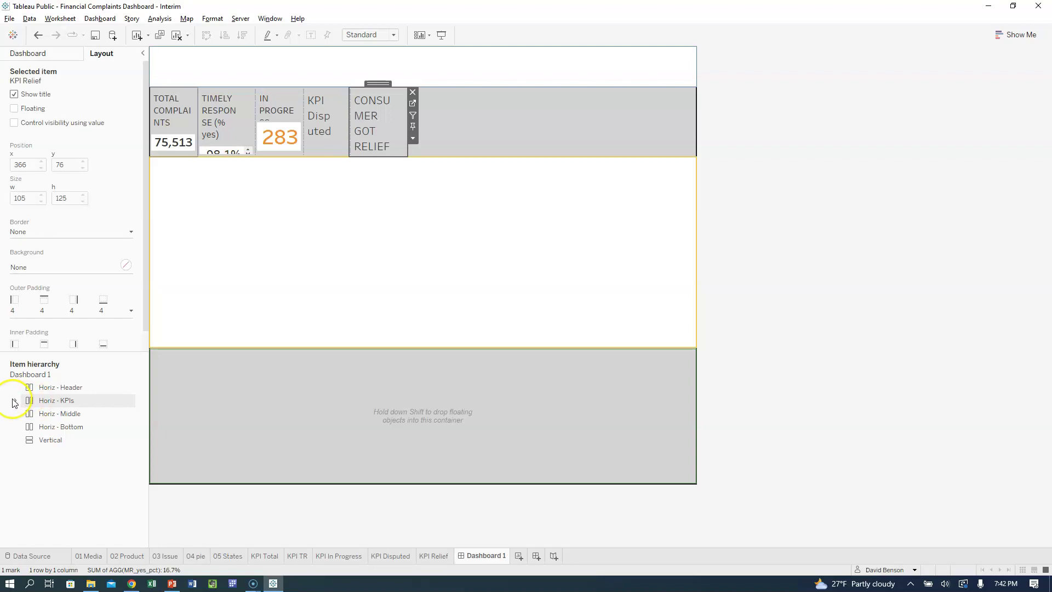
left_click(14, 401)
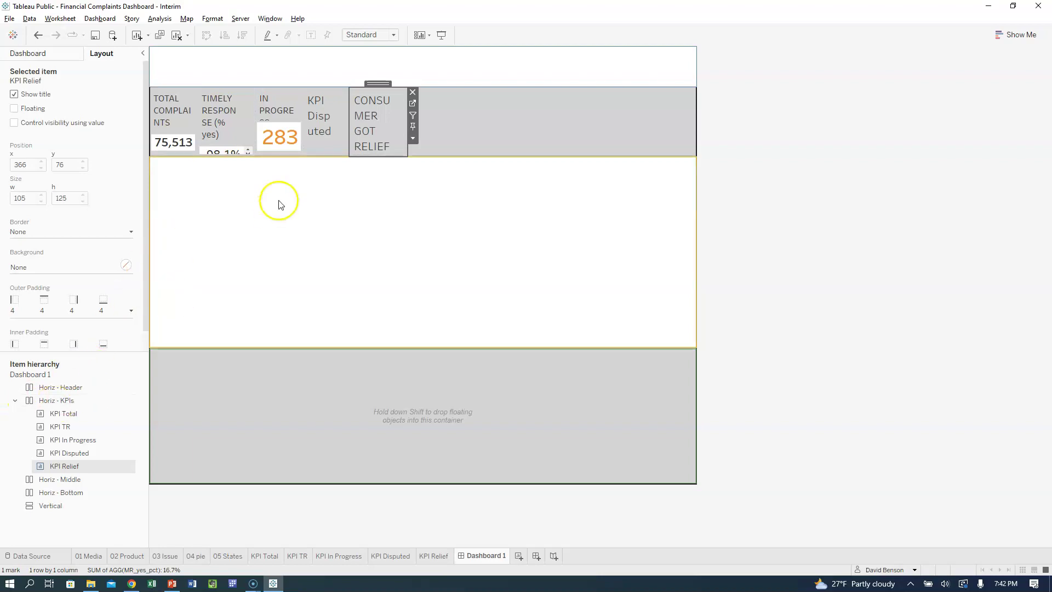
- Select the parent Horiz - KPIs container and distribute its contents evenly
double_click(377, 84)
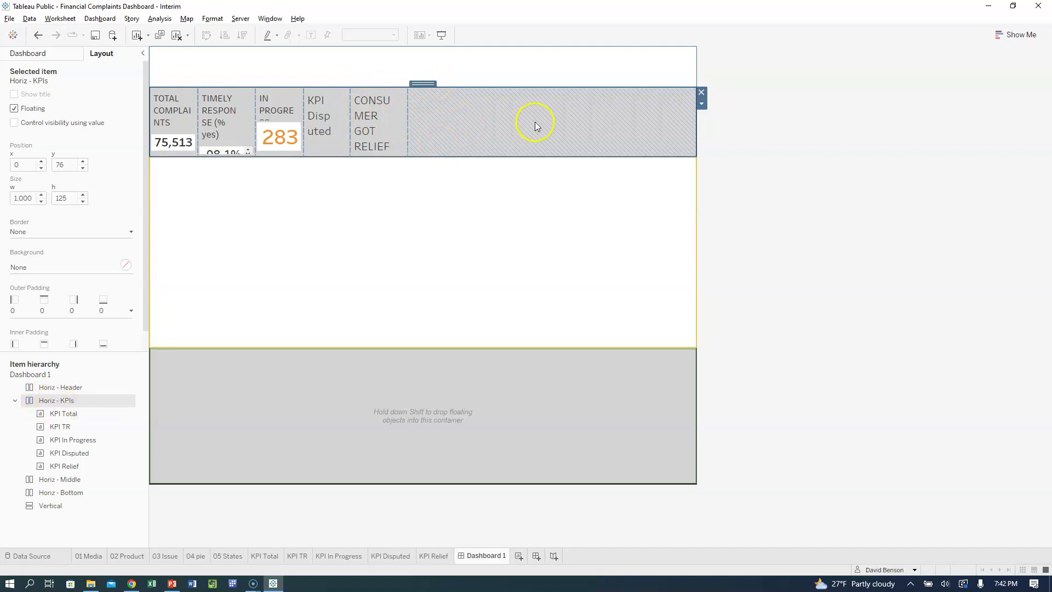
left_click(702, 104)
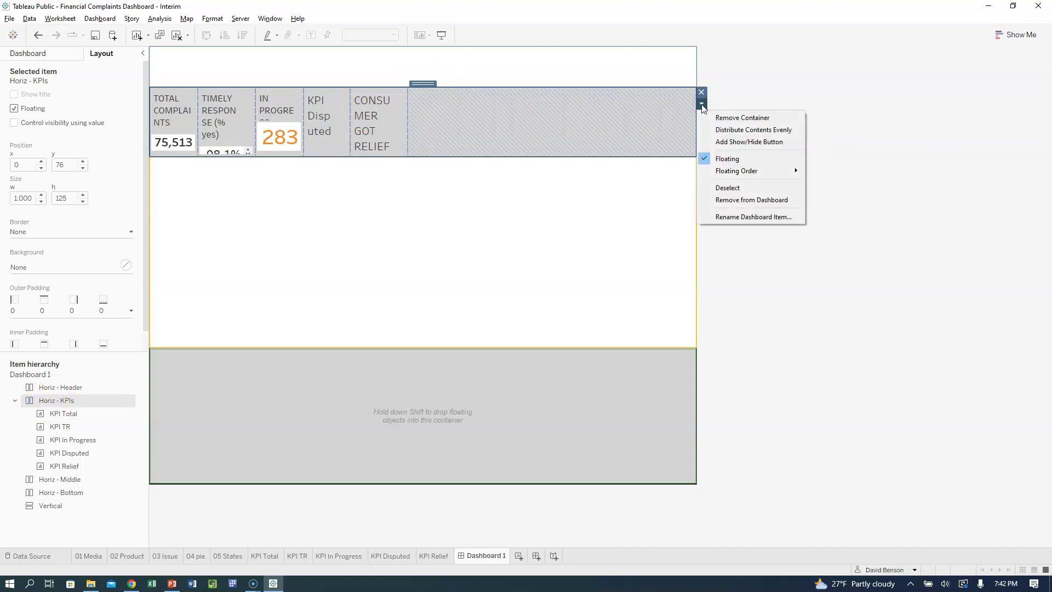
left_click(707, 130)
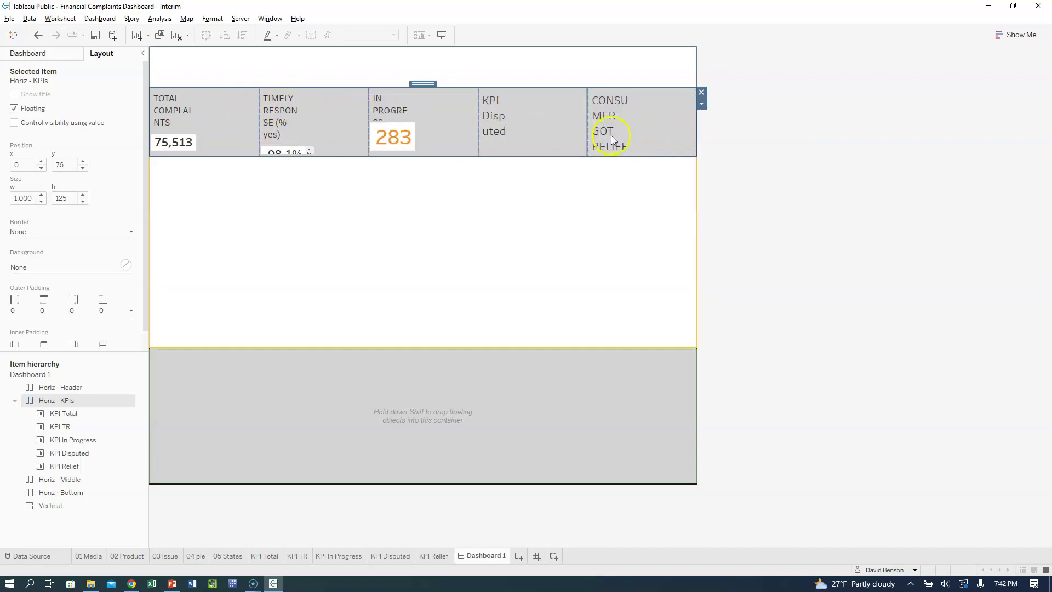
- Select the KPI sheets one by one and check each one's position and size in the layout settings
left_click(240, 122)
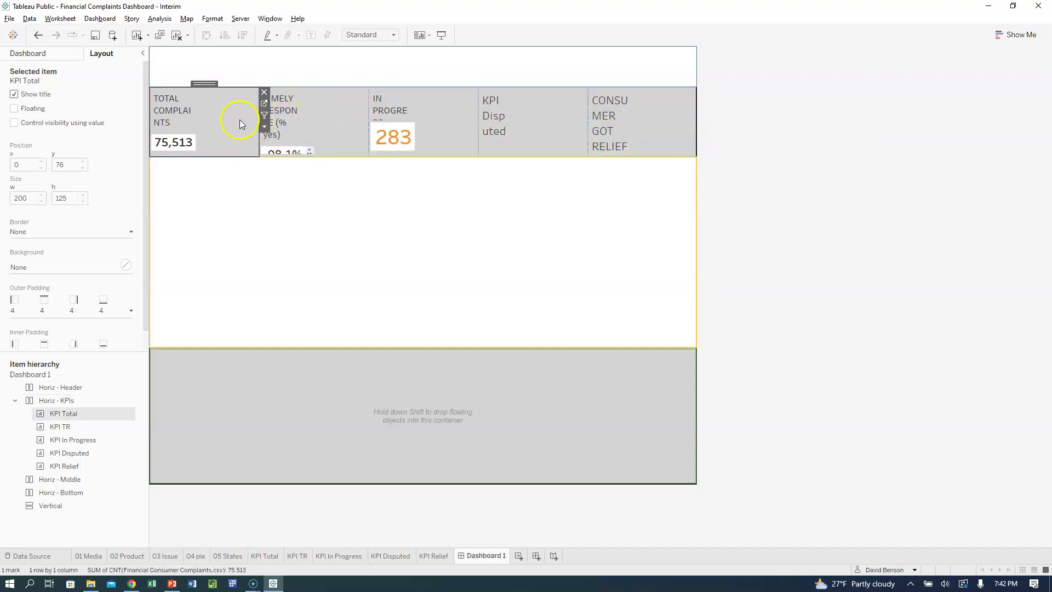
left_click(419, 105)
left_click(519, 108)
left_click(639, 105)
left_click(187, 119)
left_click(299, 105)
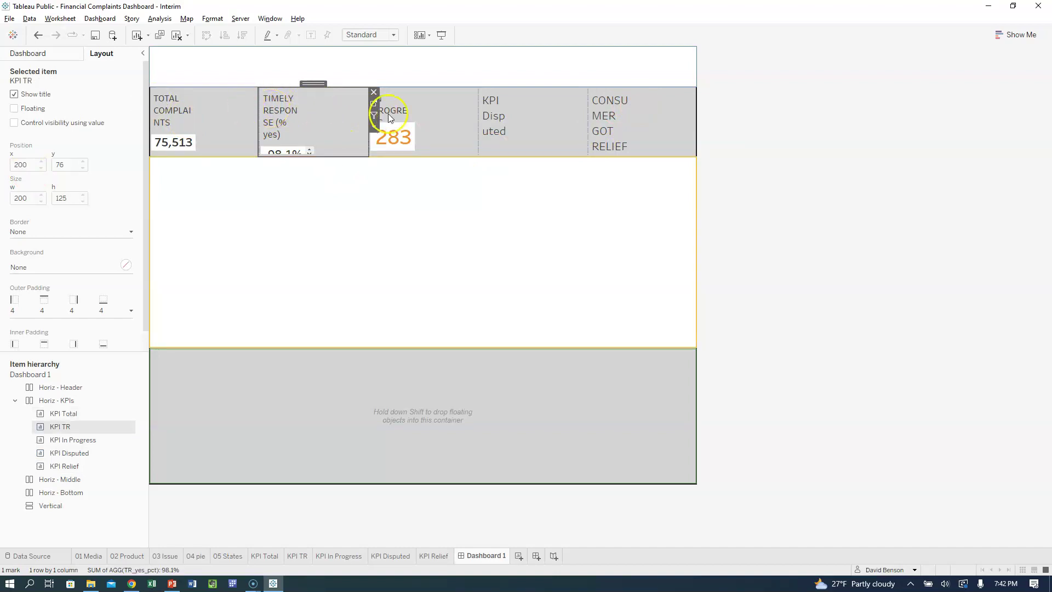
left_click(418, 113)
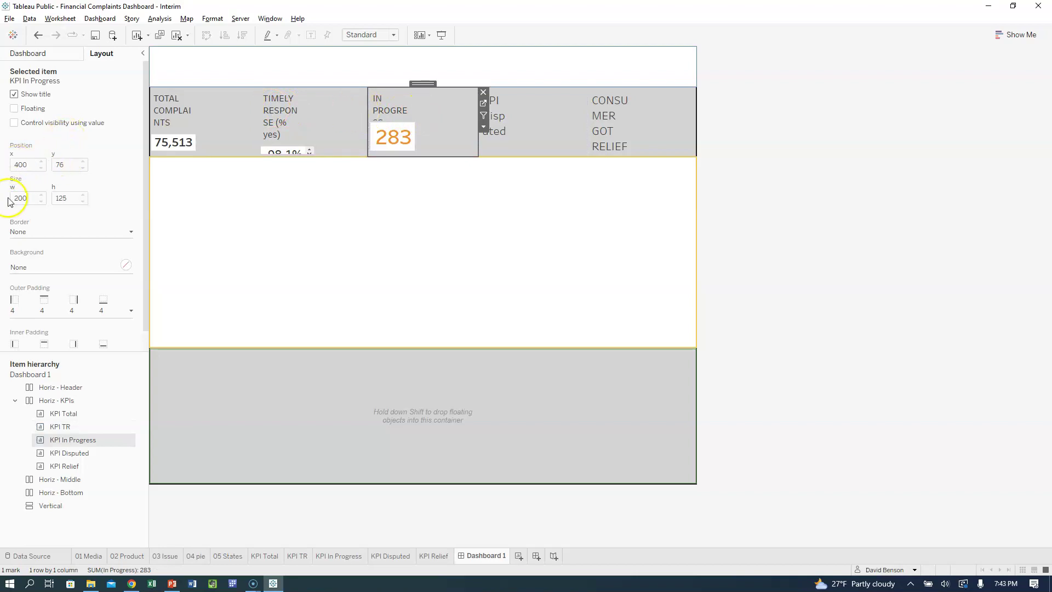
- Set the KPI Total and KPI TR sheets on the dashboard to fit Entire View
left_click(536, 102)
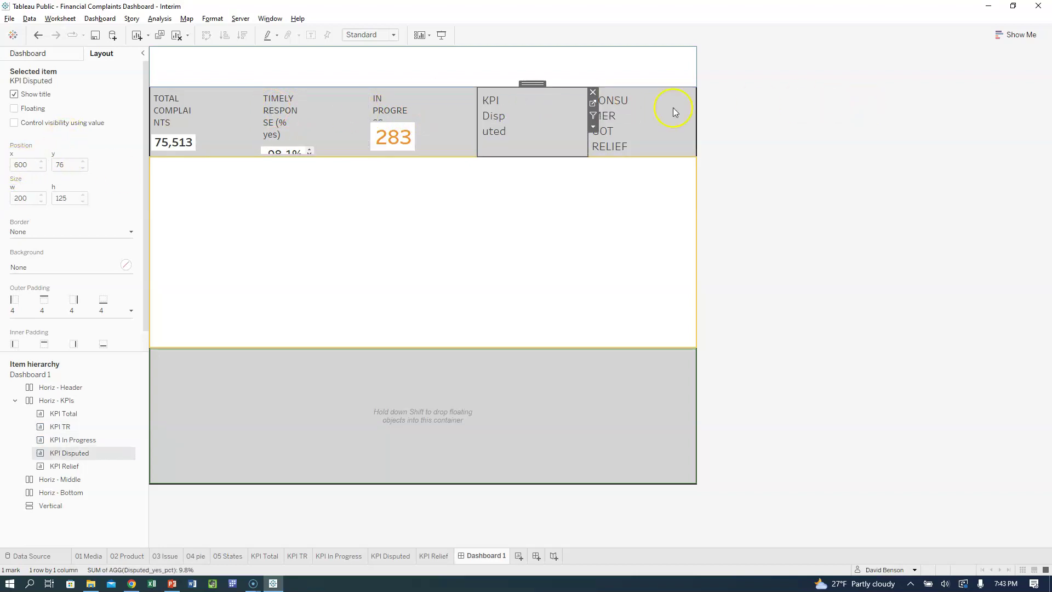
left_click(229, 114)
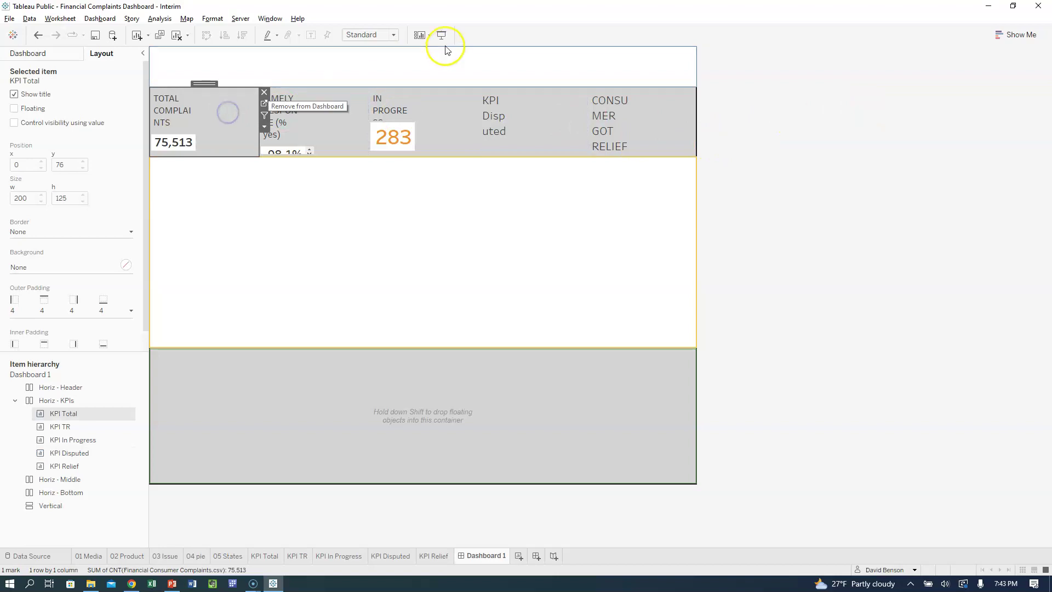
left_click(393, 35)
left_click(373, 65)
left_click(348, 104)
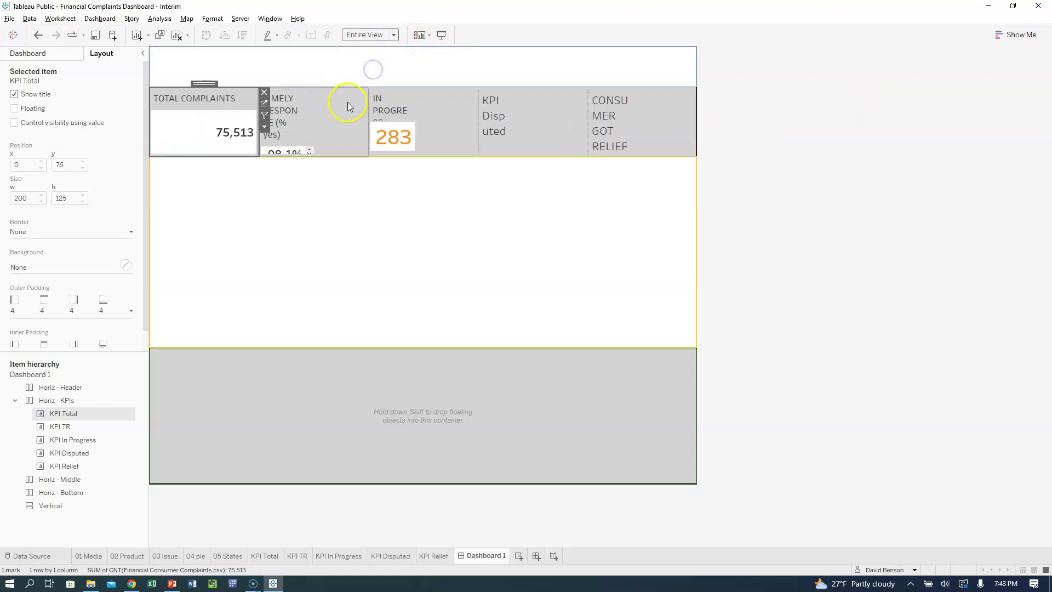
left_click(394, 34)
left_click(366, 71)
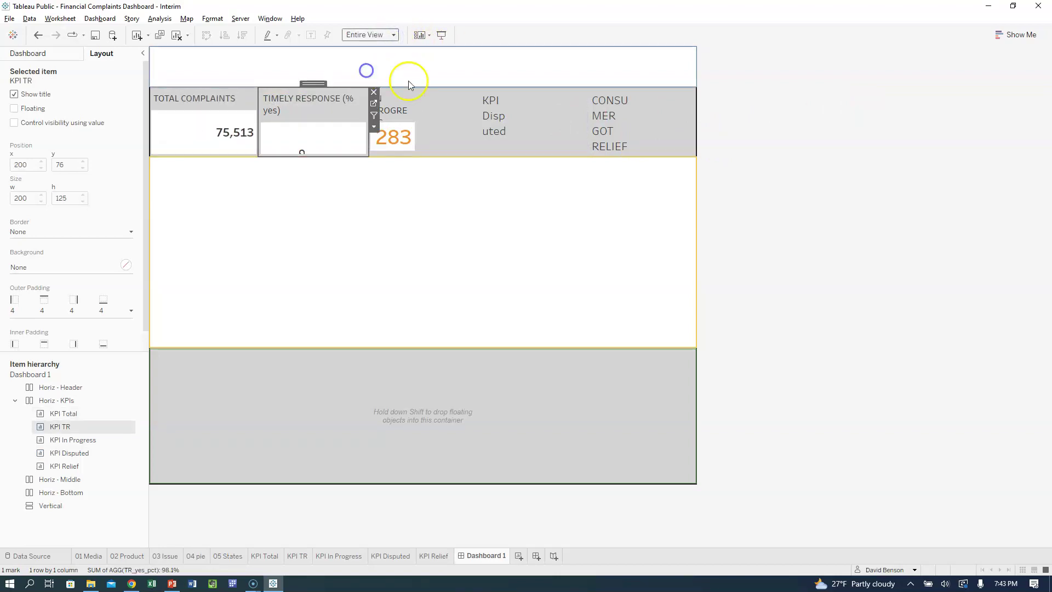
- Set the KPI In Progress, KPI Disputed and KPI Relief sheets to fit Entire View
left_click(393, 36)
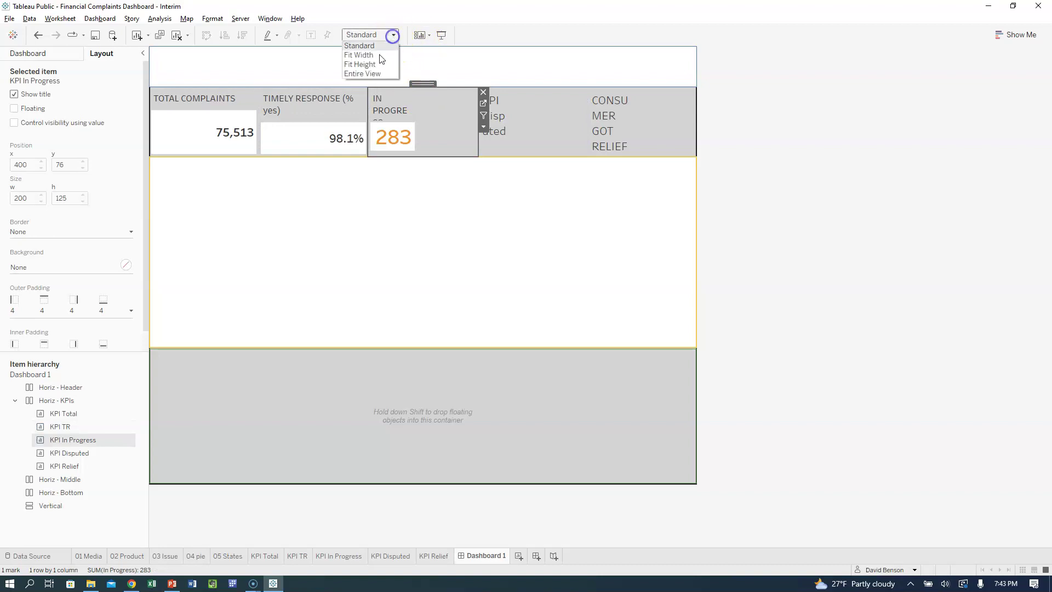
left_click(375, 74)
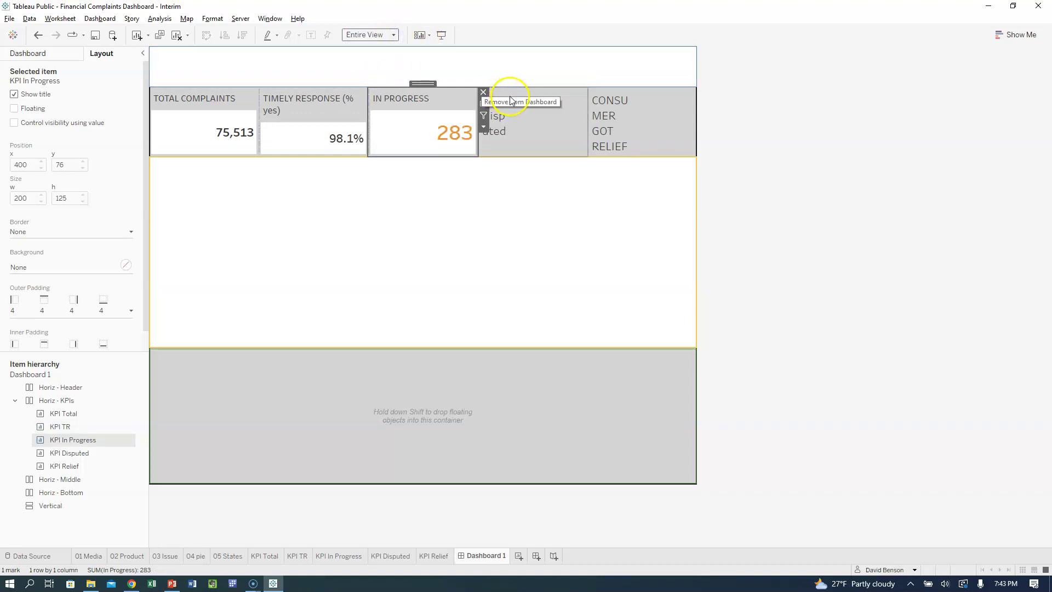
left_click(542, 105)
left_click(393, 35)
left_click(371, 74)
left_click(648, 97)
left_click(393, 36)
left_click(386, 74)
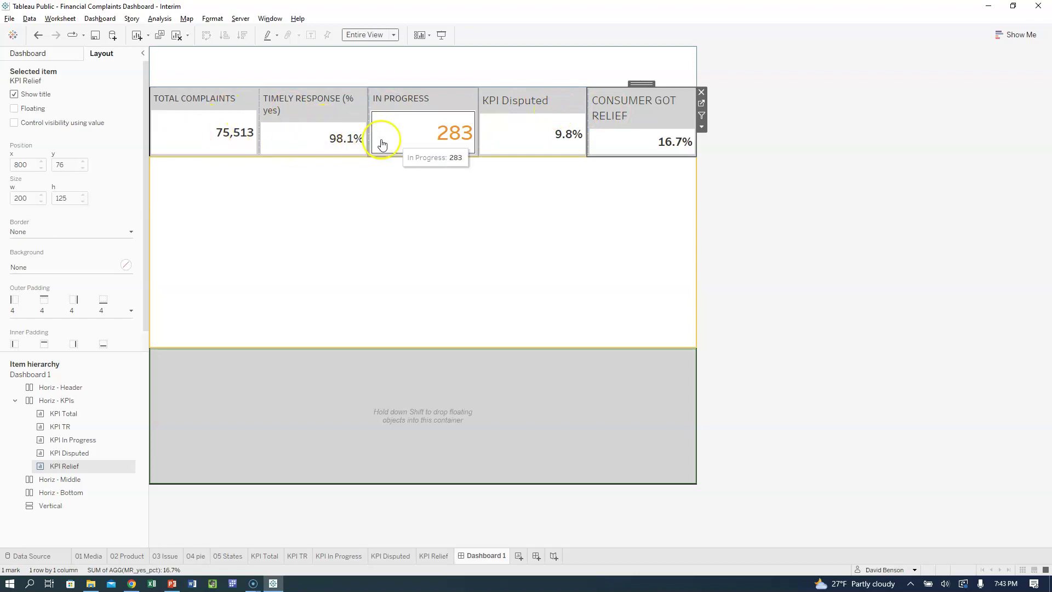
- On the KPI Total worksheet, set the text mark's alignment to Middle Center and return to Dashboard 1
left_click(232, 144)
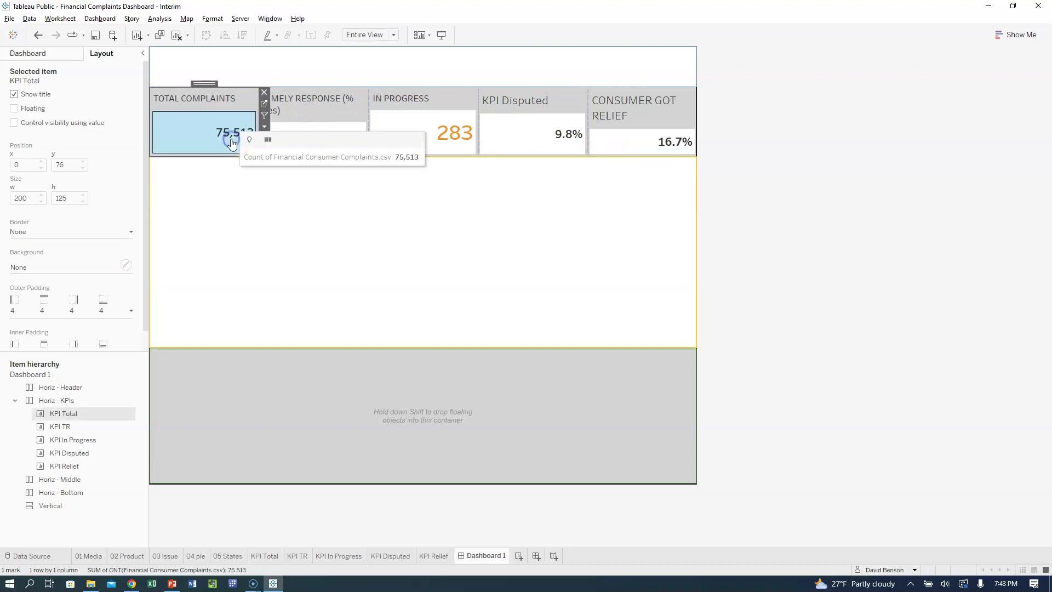
left_click(264, 105)
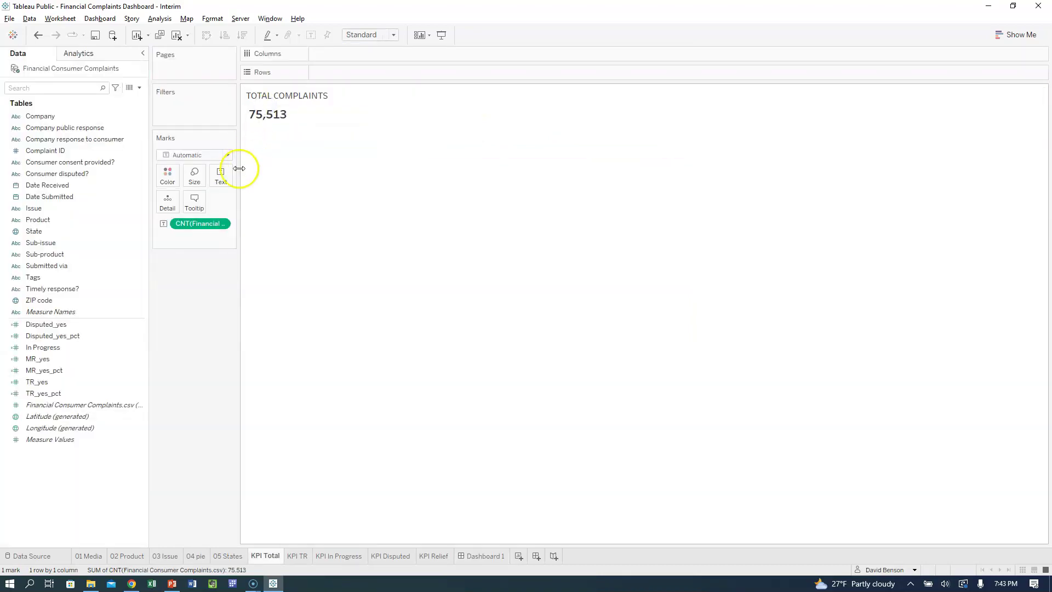
left_click(221, 177)
left_click(314, 200)
left_click(507, 272)
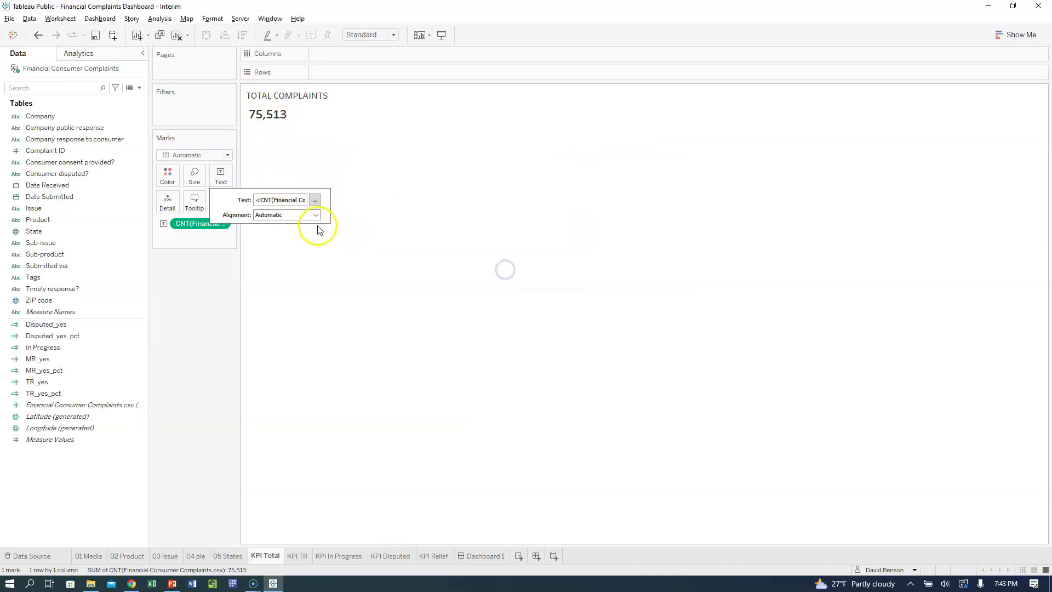
left_click(317, 215)
left_click(281, 258)
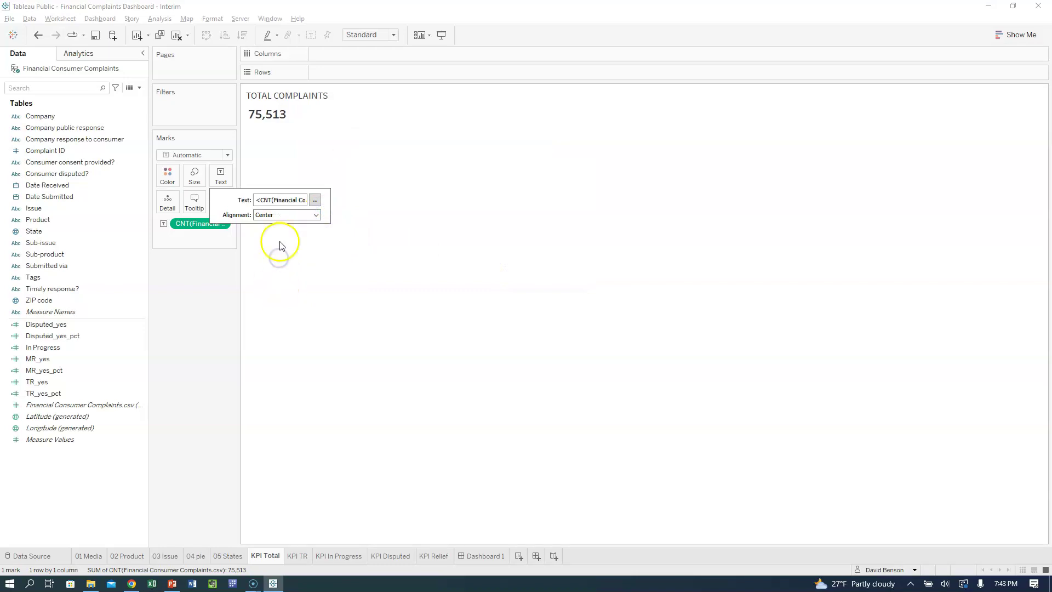
left_click(315, 215)
left_click(282, 304)
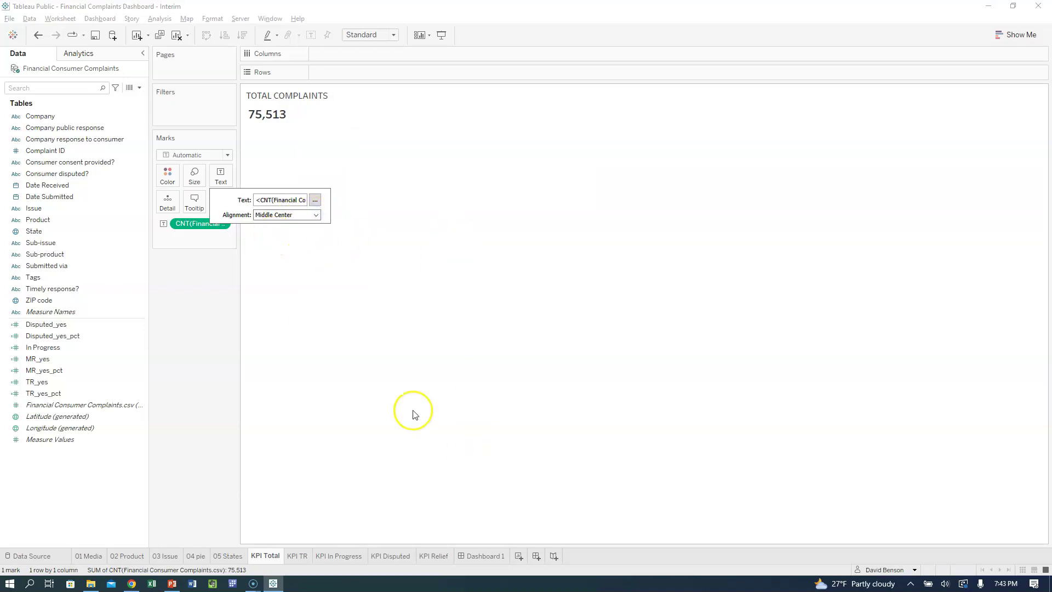
left_click(478, 555)
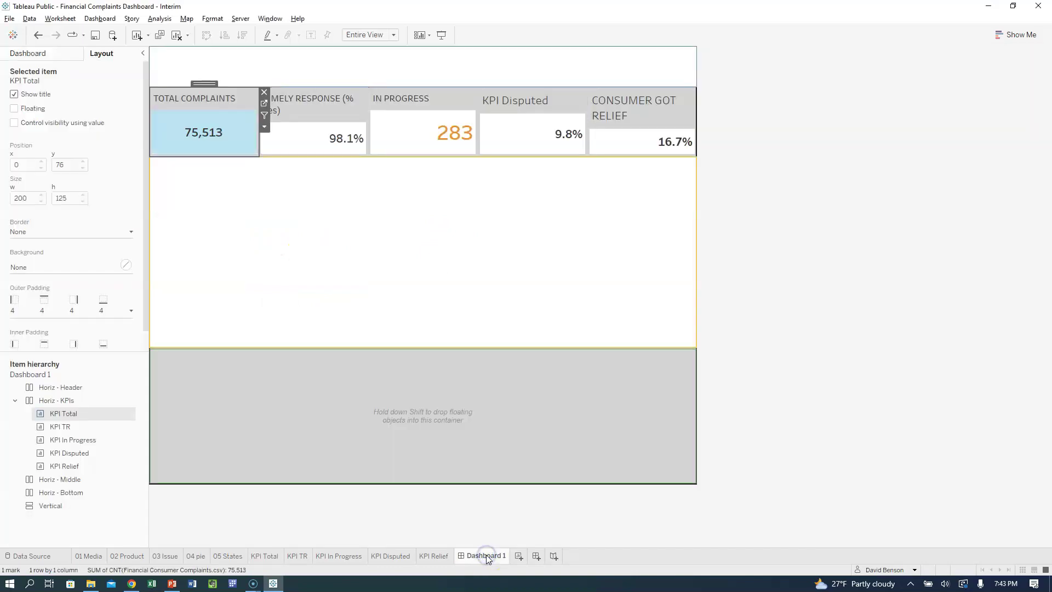
- Examine the font formatting options available for the KPI Total value from the dashboard, including the sheet-level defaults
left_click(245, 135)
right_click(245, 133)
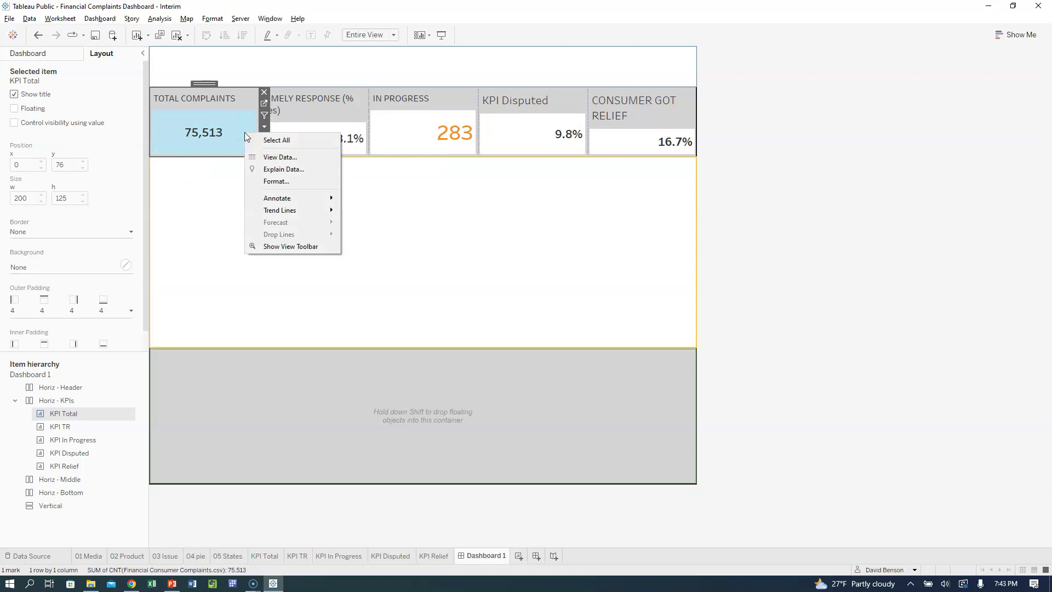
left_click(267, 180)
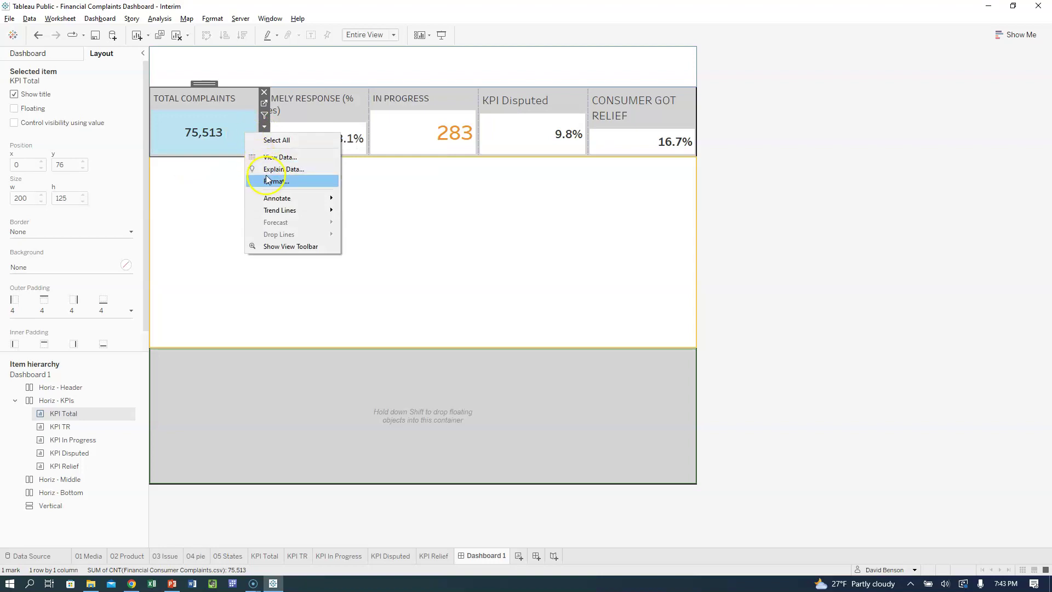
left_click(224, 151)
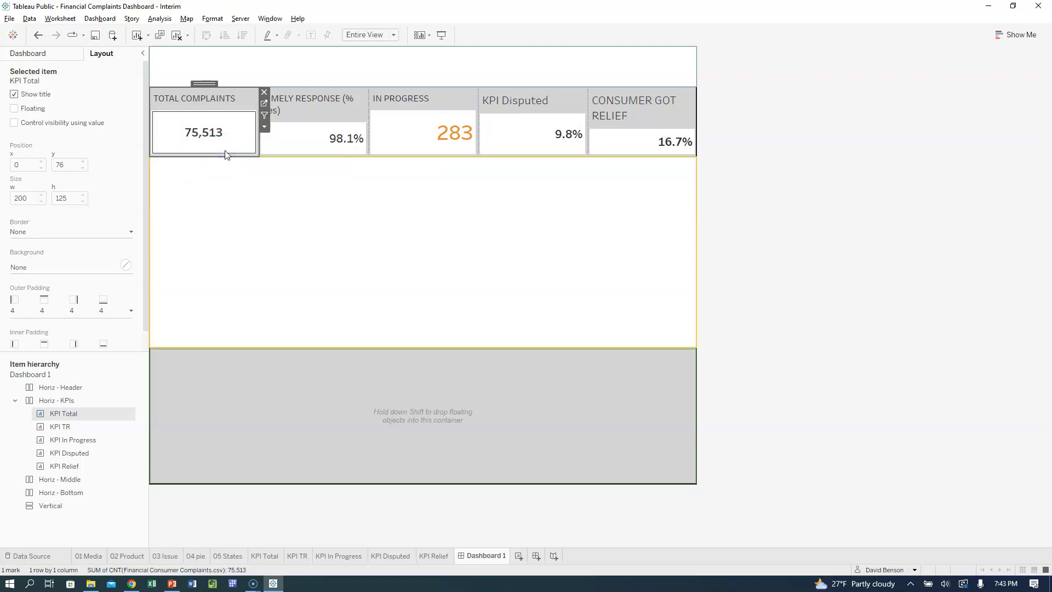
left_click(213, 143)
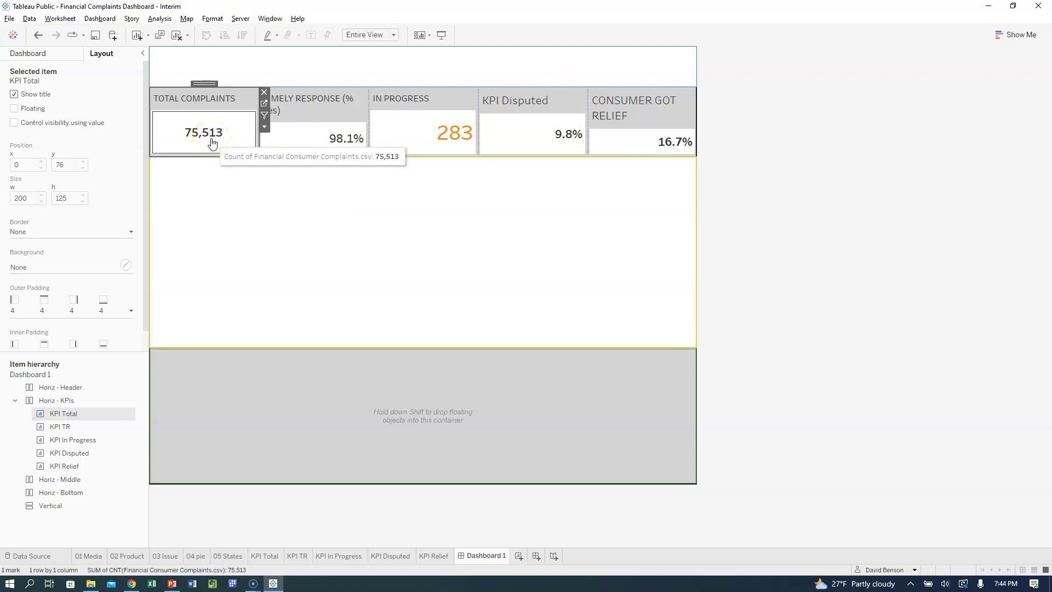
right_click(213, 142)
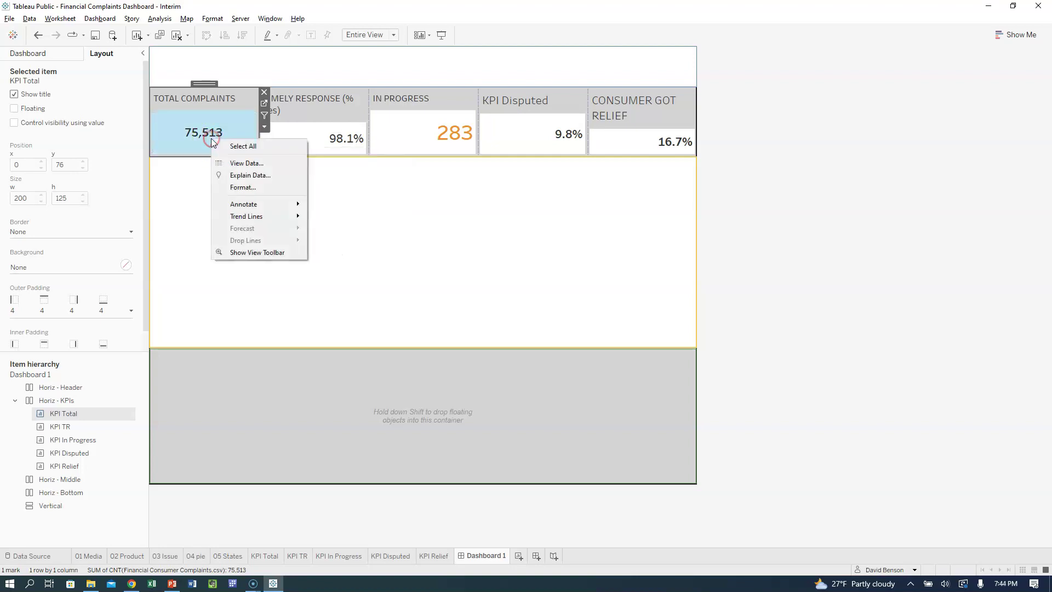
left_click(235, 186)
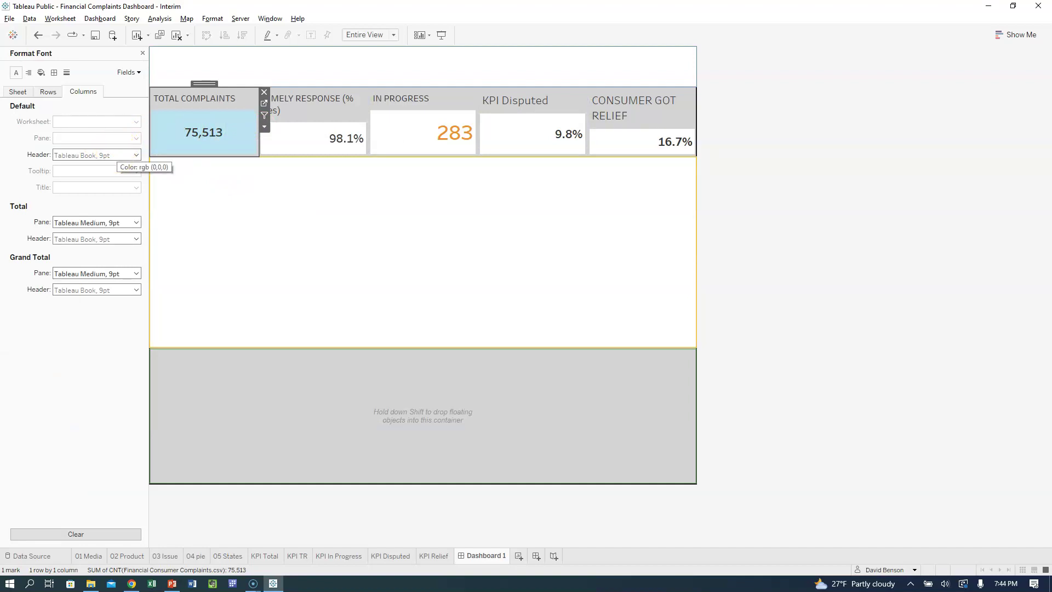
left_click(20, 92)
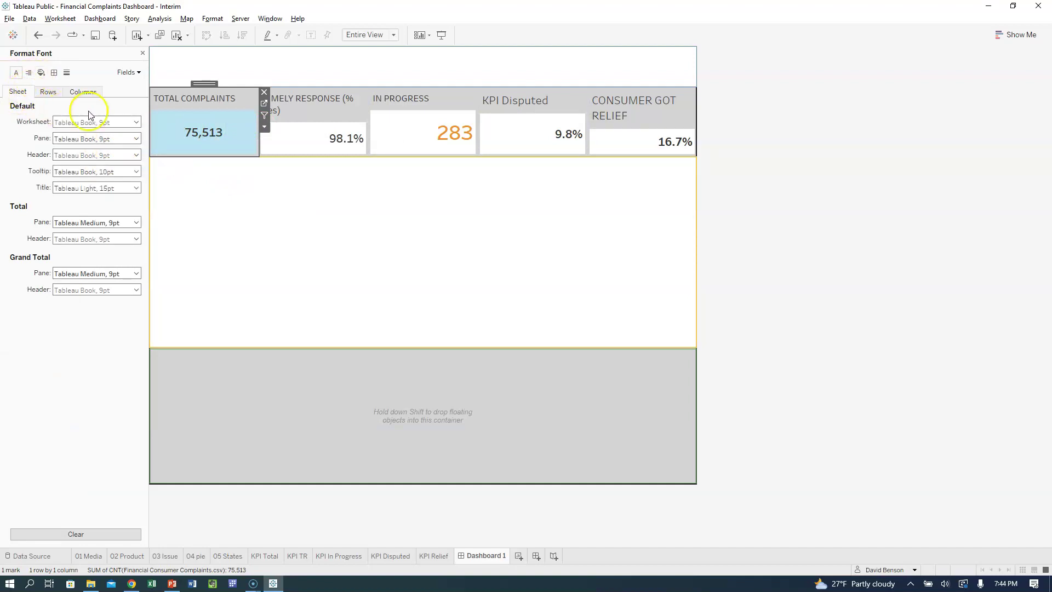
left_click(269, 142)
left_click(223, 146)
left_click(263, 104)
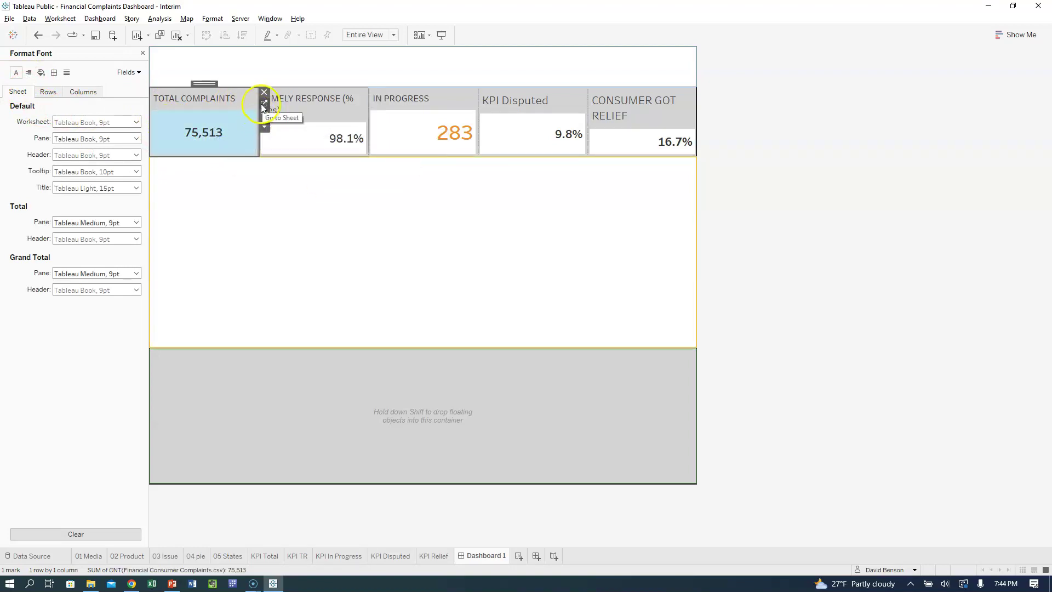
- Center the TOTAL COMPLAINTS title of the KPI Total sheet and apply the change
right_click(184, 99)
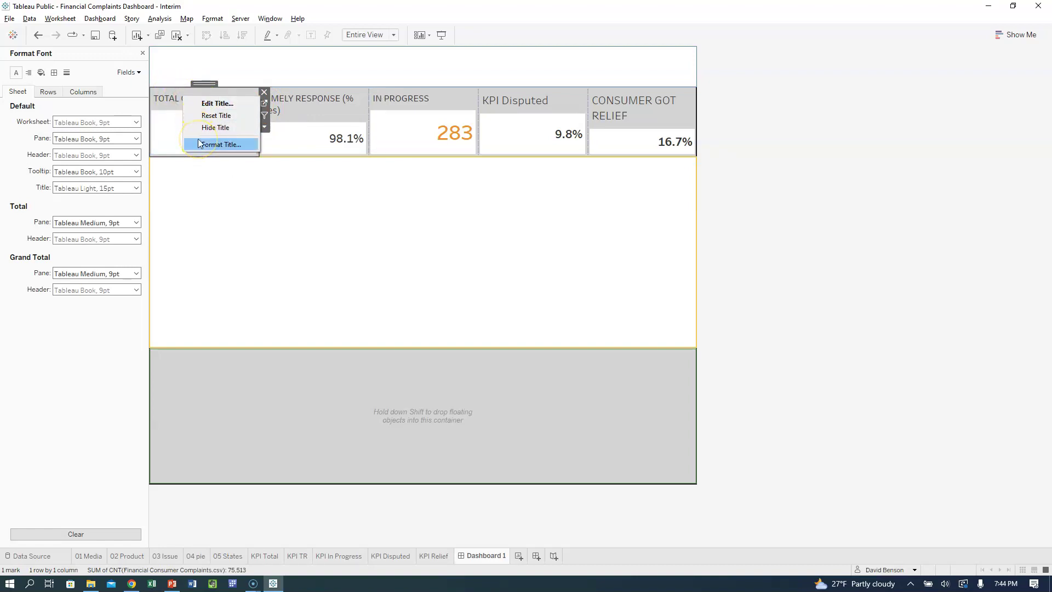
left_click(199, 144)
right_click(207, 100)
left_click(223, 107)
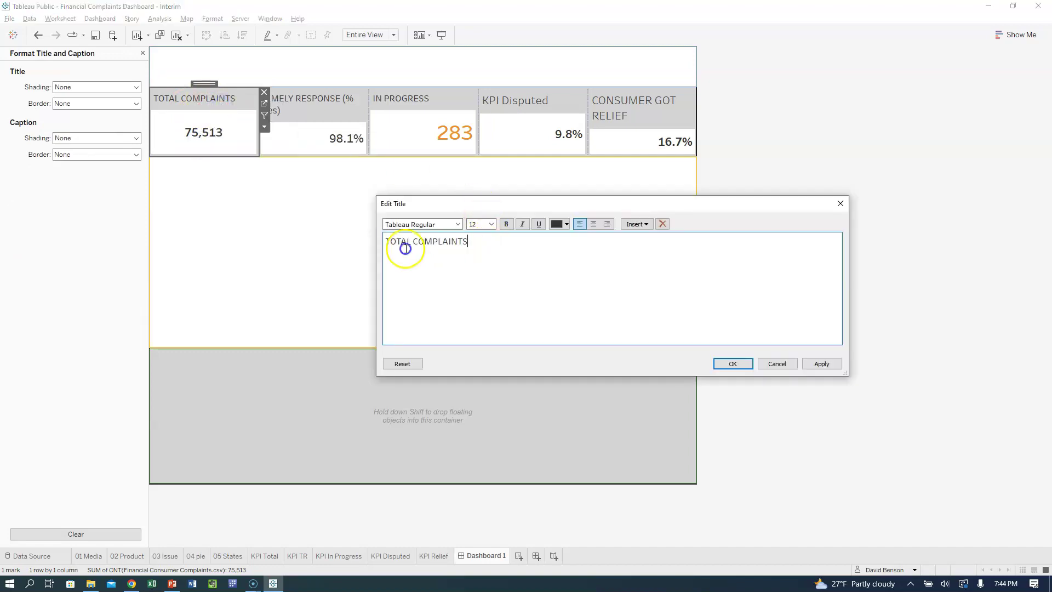
left_click_drag(373, 252, 378, 242)
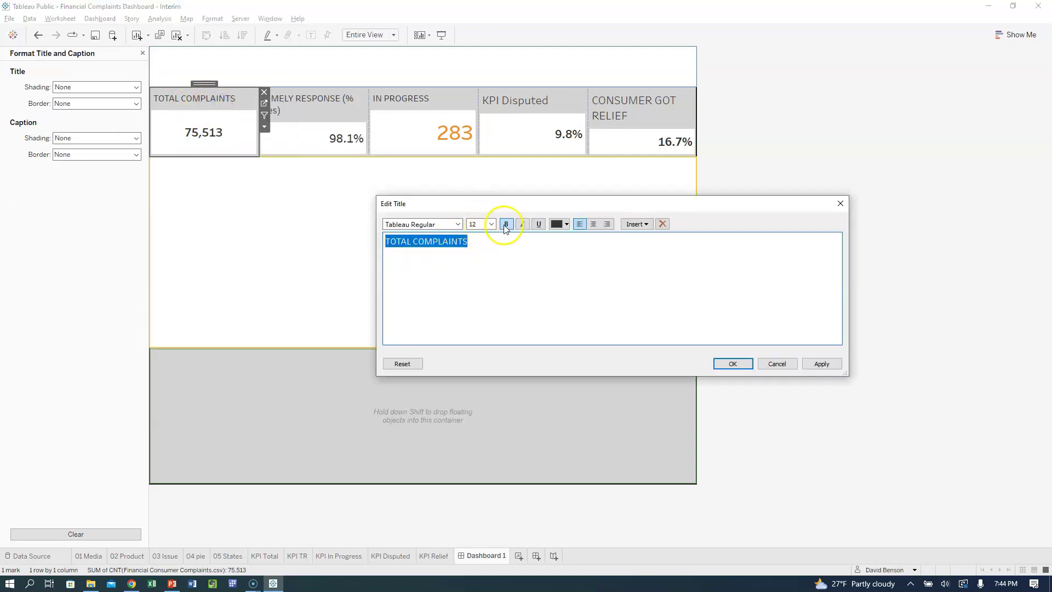
left_click(599, 223)
left_click(821, 363)
left_click(721, 364)
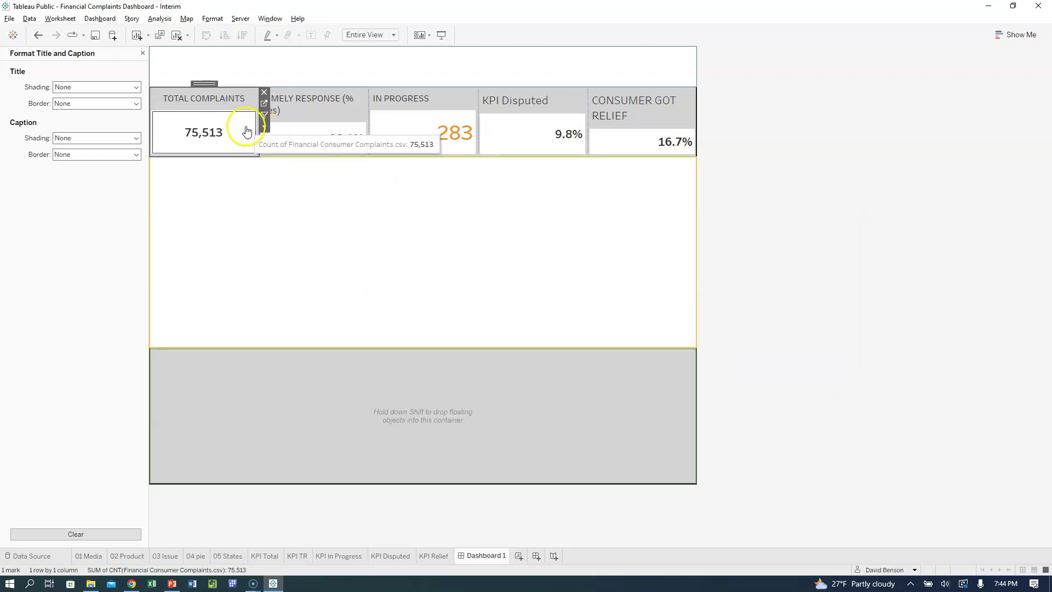
- Center the IN PROGRESS title of the KPI In Progress sheet and apply the change
left_click(429, 102)
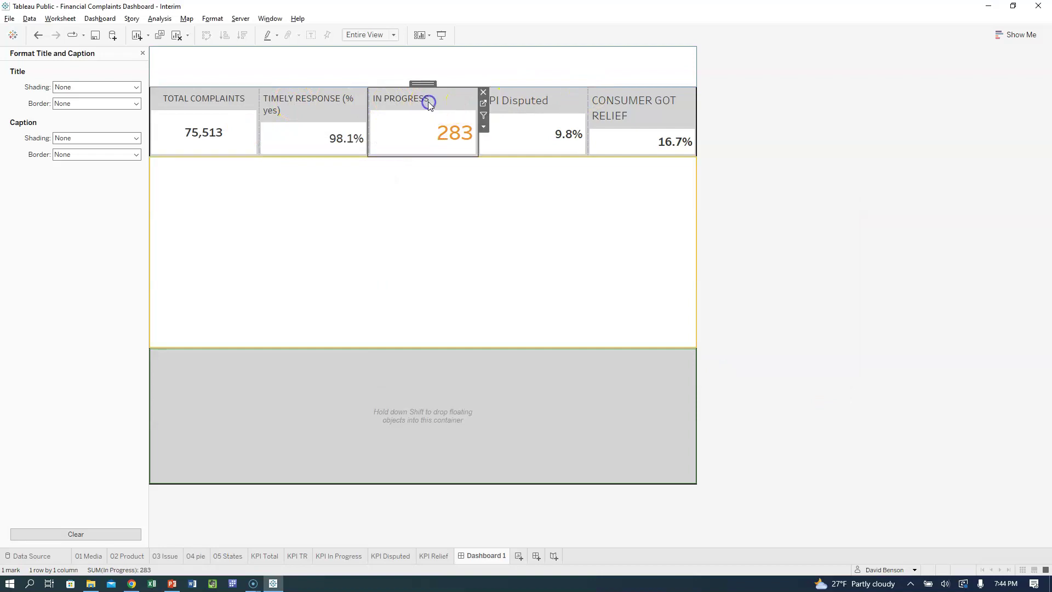
right_click(428, 100)
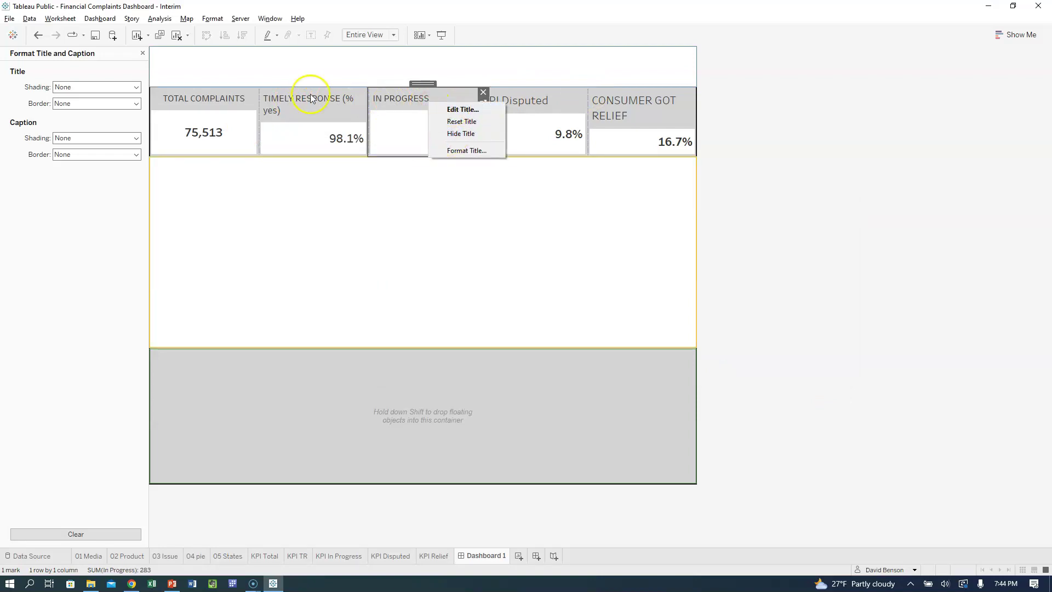
left_click(436, 110)
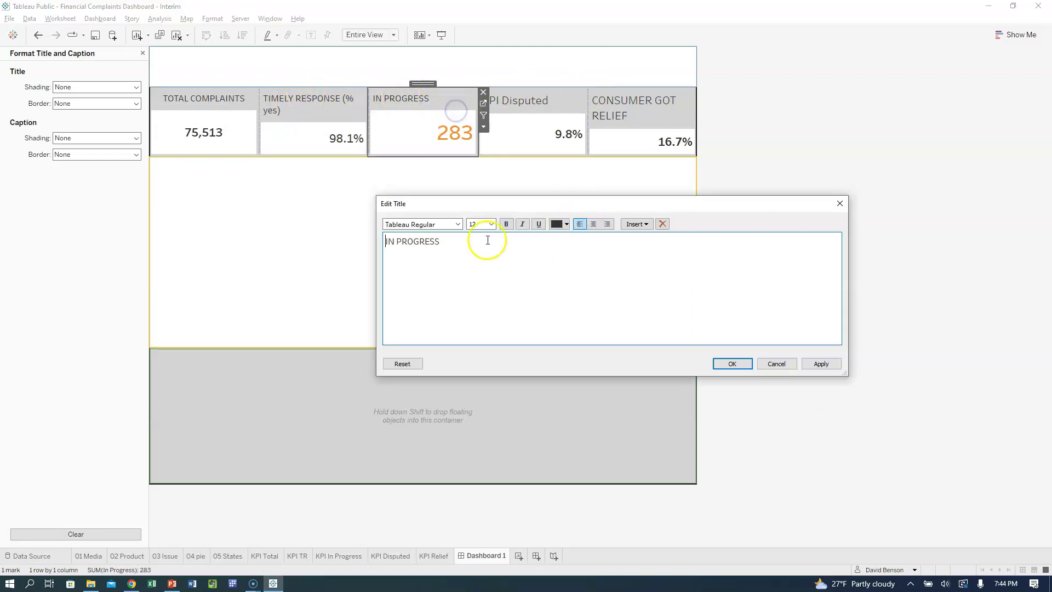
left_click(593, 223)
left_click(820, 364)
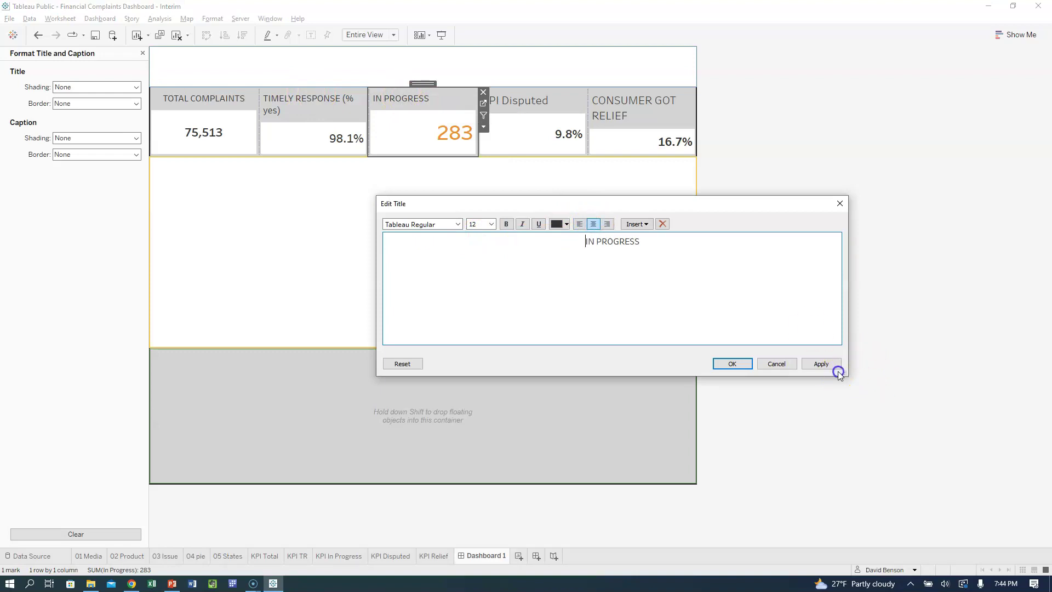
left_click(737, 365)
- Format the KPI Disputed sheet's title as Tableau Regular, size 12 and centered, and apply the change
right_click(525, 107)
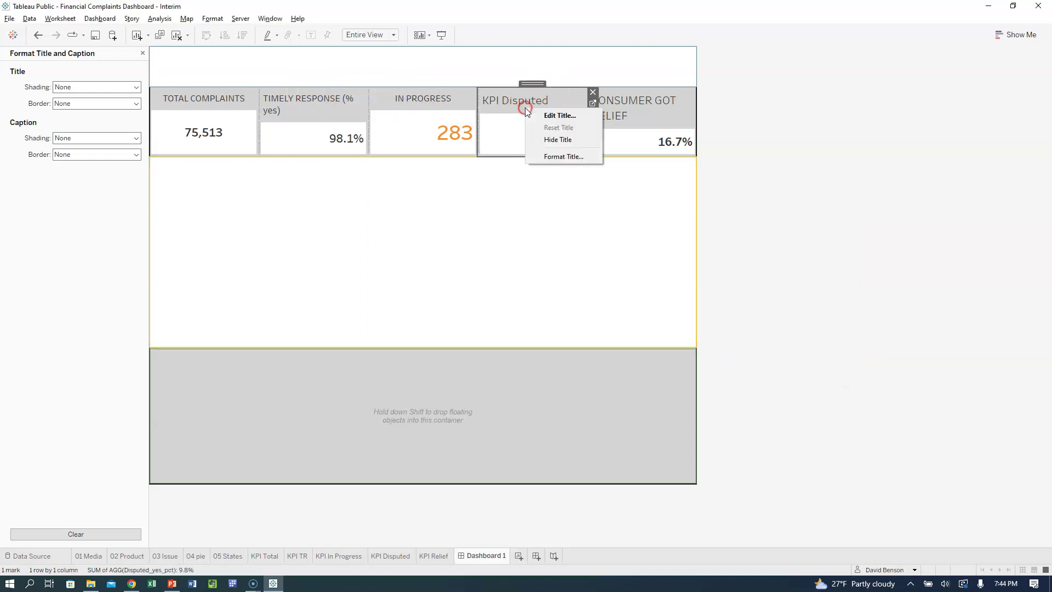
left_click(547, 118)
double_click(455, 243)
left_click(458, 225)
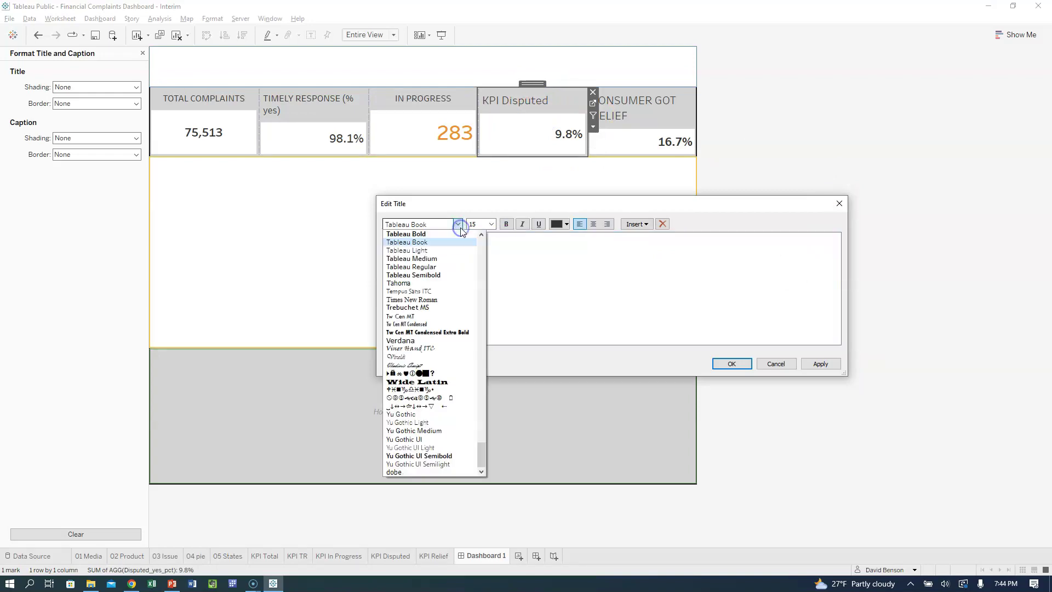
left_click(434, 262)
left_click(491, 224)
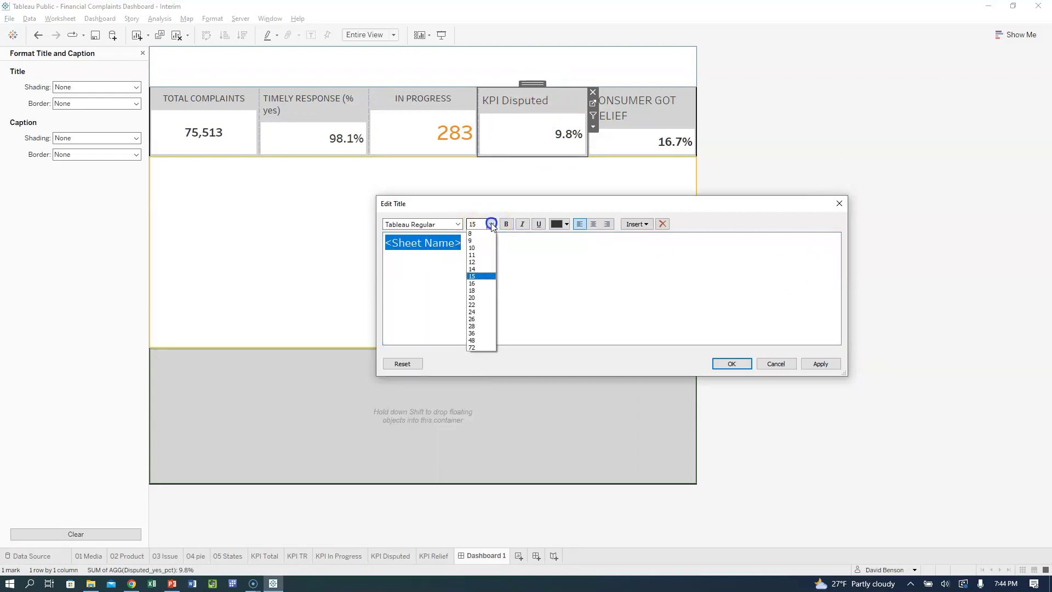
left_click(474, 260)
left_click(594, 224)
left_click(821, 364)
left_click(741, 364)
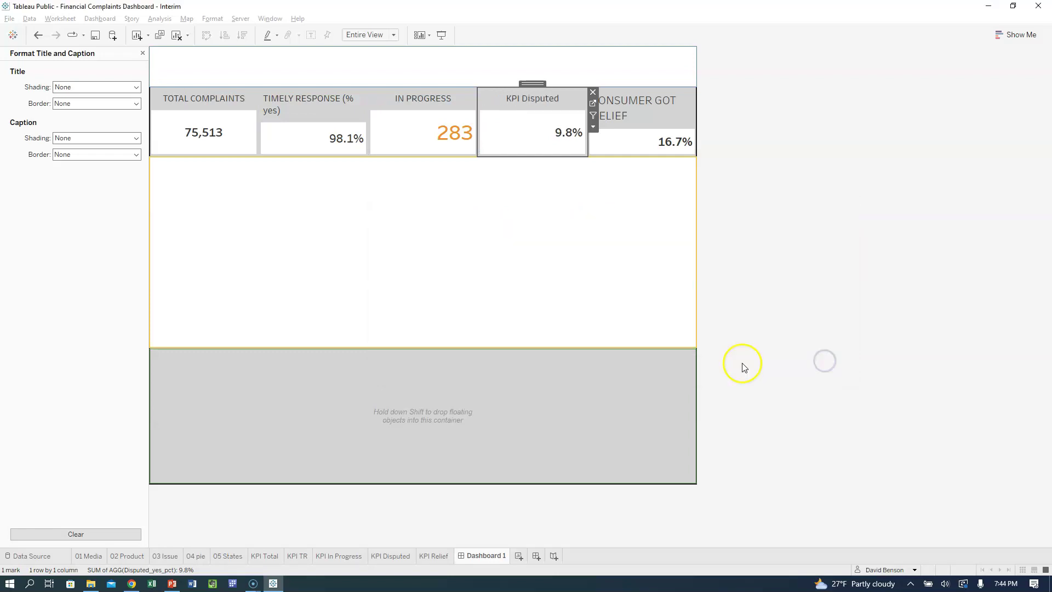
- Format the KPI Relief sheet's CONSUMER GOT RELIEF title as Tableau Regular, size 12 and centered, and apply the change
right_click(624, 117)
left_click(657, 125)
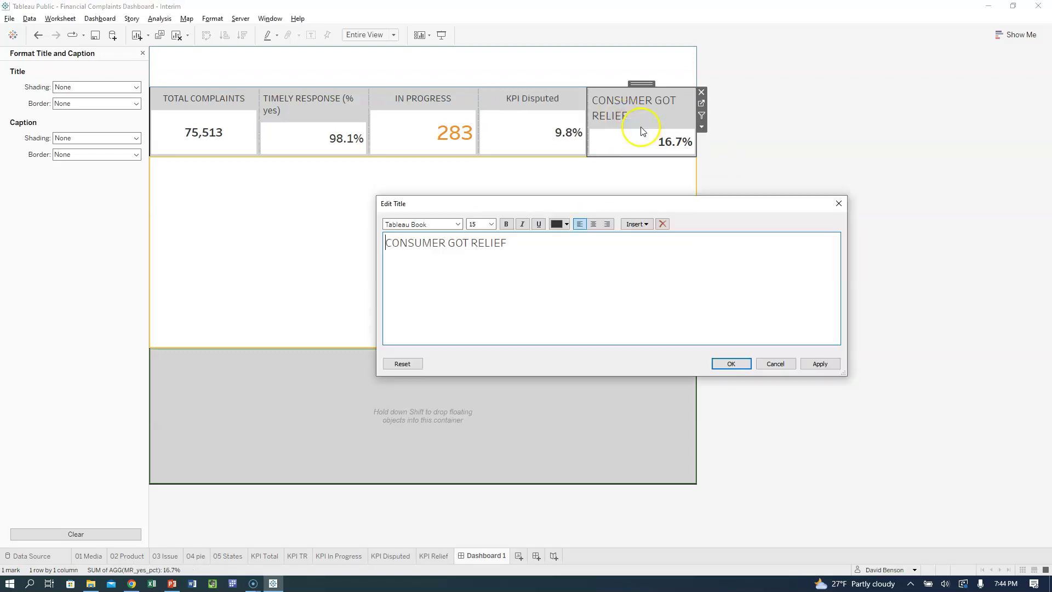
triple_click(496, 242)
left_click(457, 224)
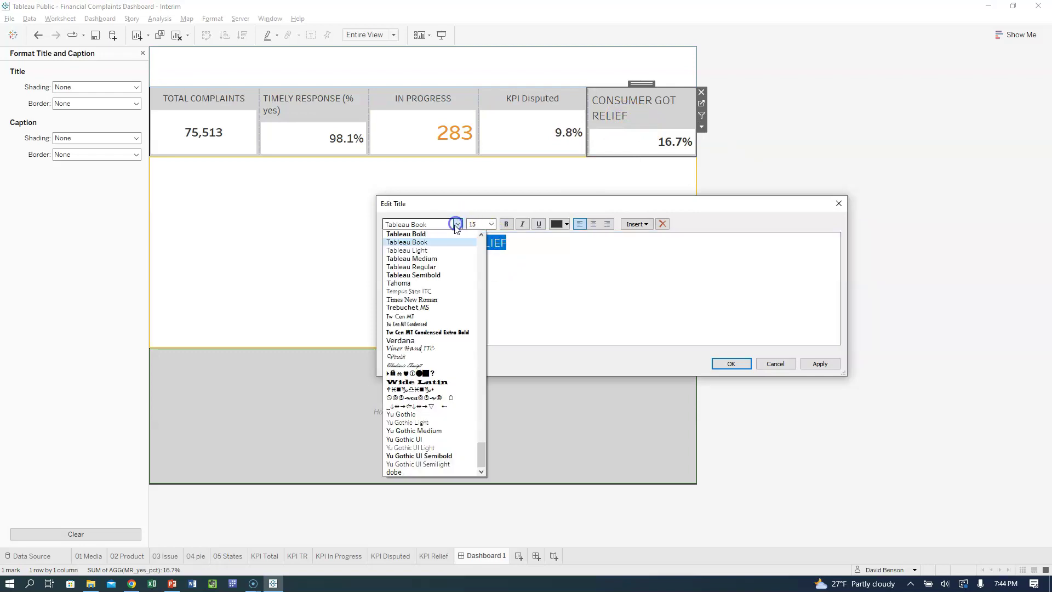
left_click(431, 269)
left_click(491, 224)
left_click(486, 258)
left_click(593, 224)
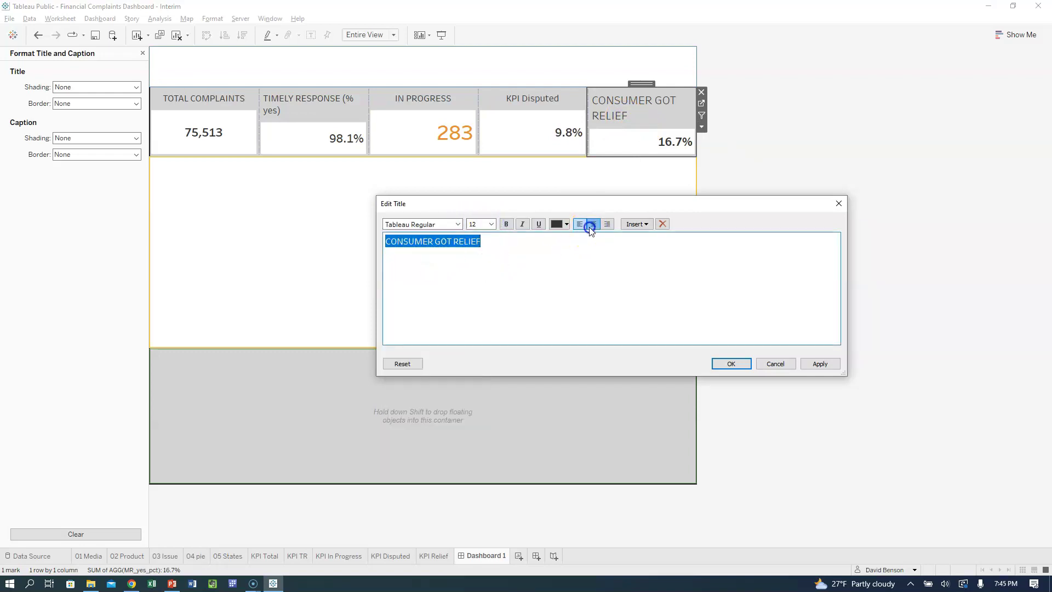
left_click(821, 364)
left_click(731, 364)
left_click(793, 266)
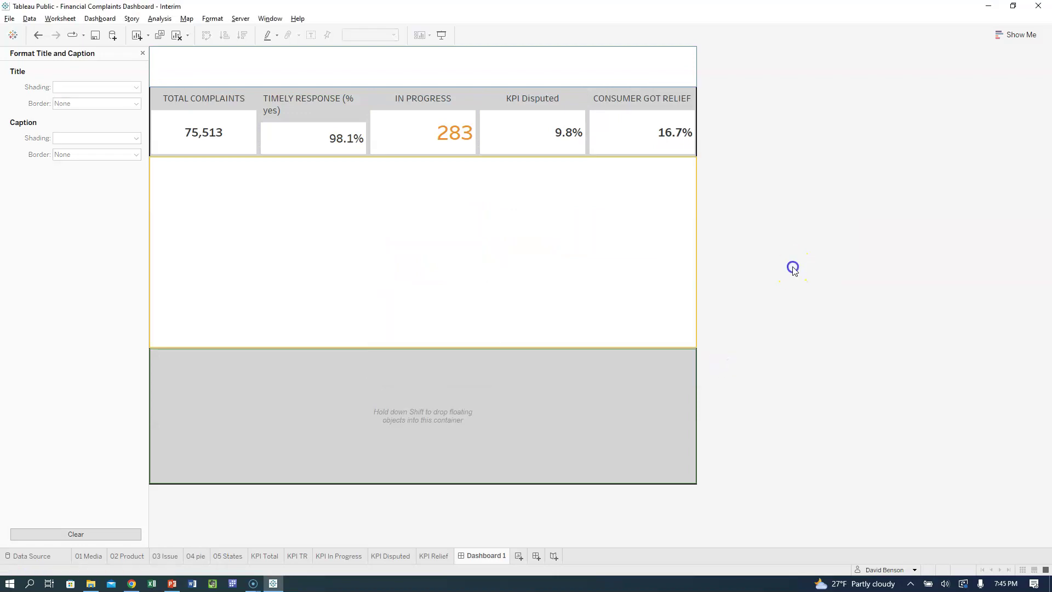
- Shorten the KPI TR sheet's title to TIMELY RESPONSE, center it and apply the change
right_click(291, 98)
left_click(308, 100)
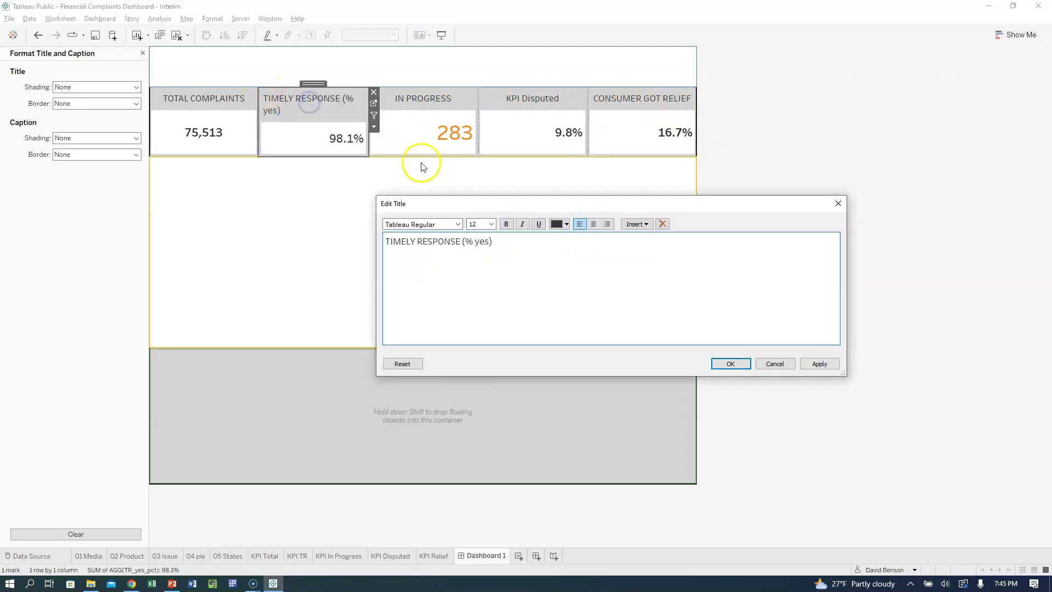
left_click_drag(463, 242, 518, 242)
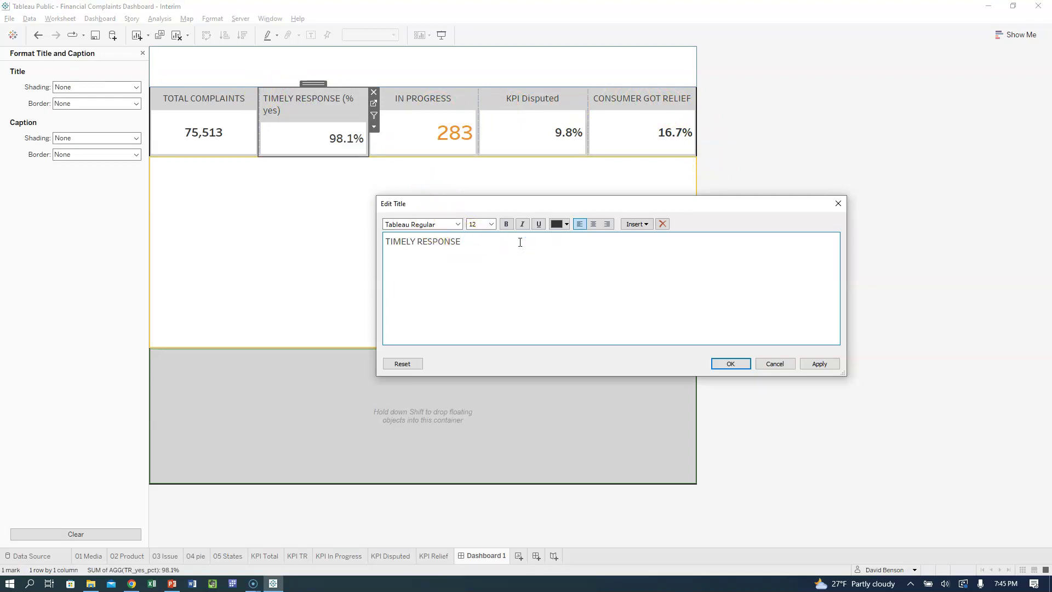
left_click_drag(388, 242, 465, 241)
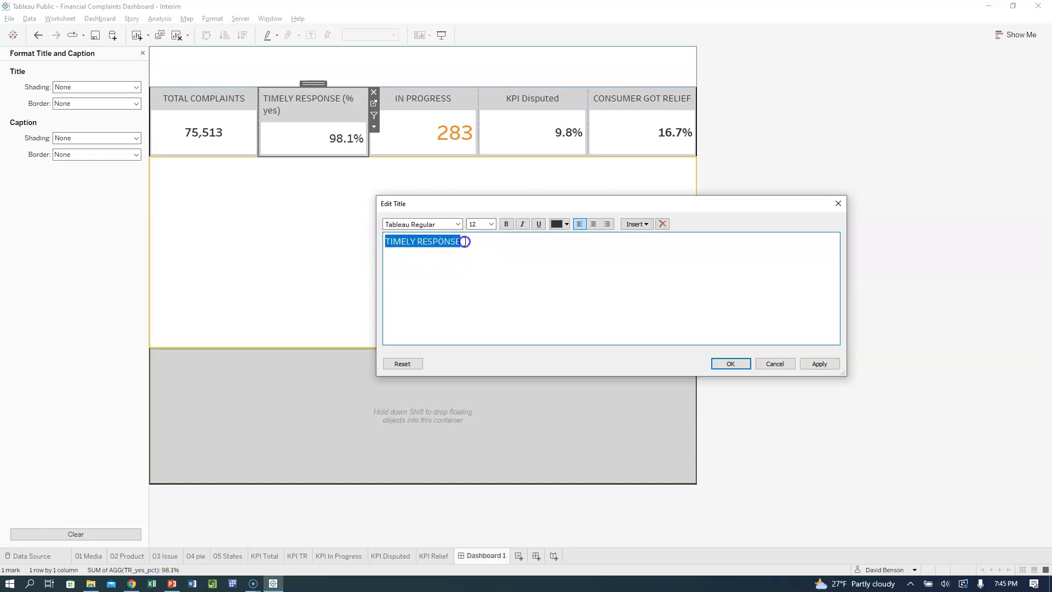
left_click(592, 224)
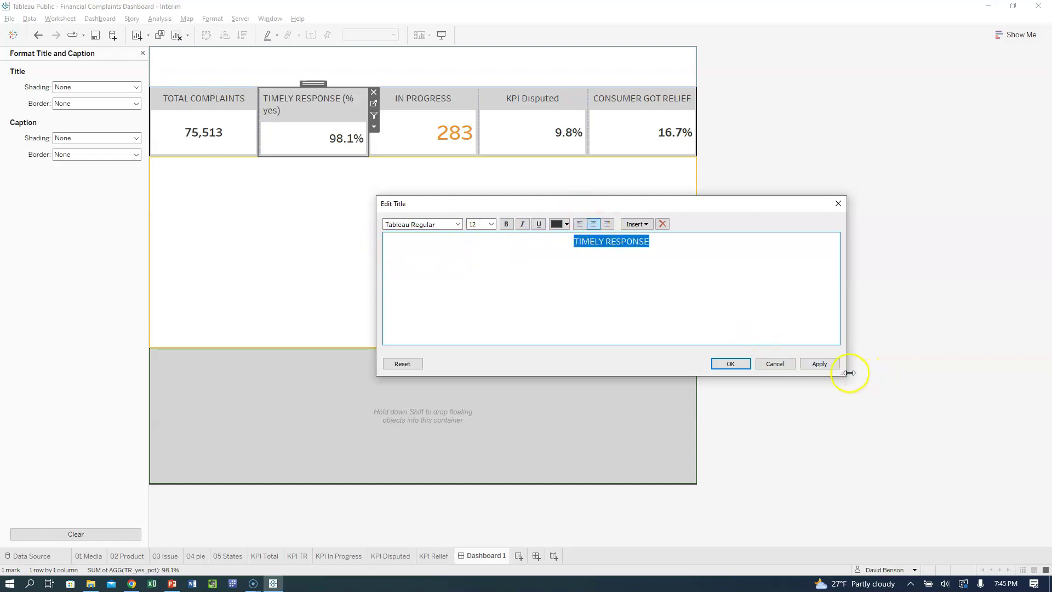
left_click(830, 363)
left_click(734, 365)
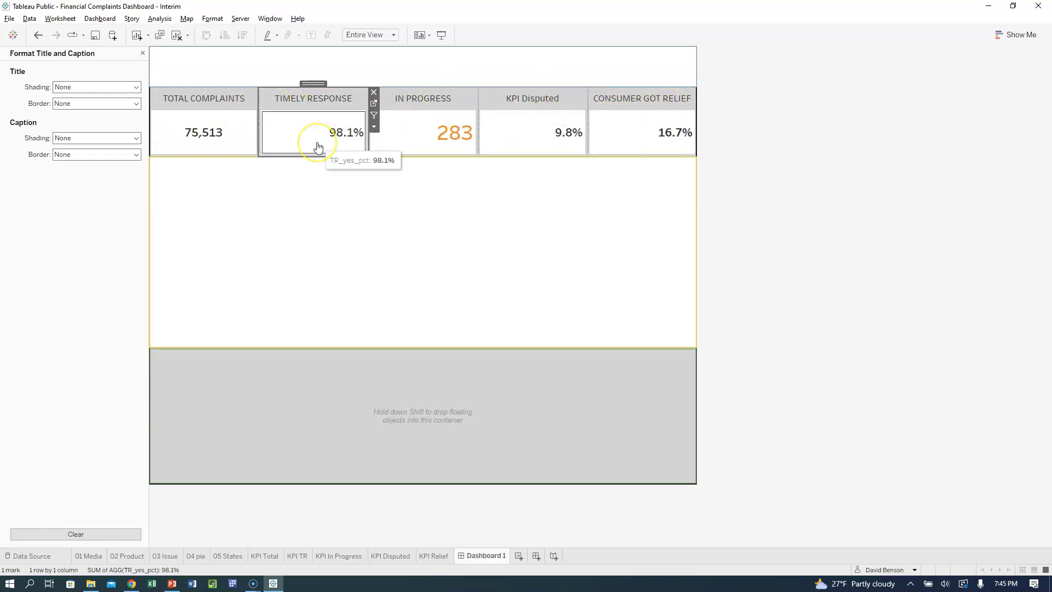
left_click(786, 235)
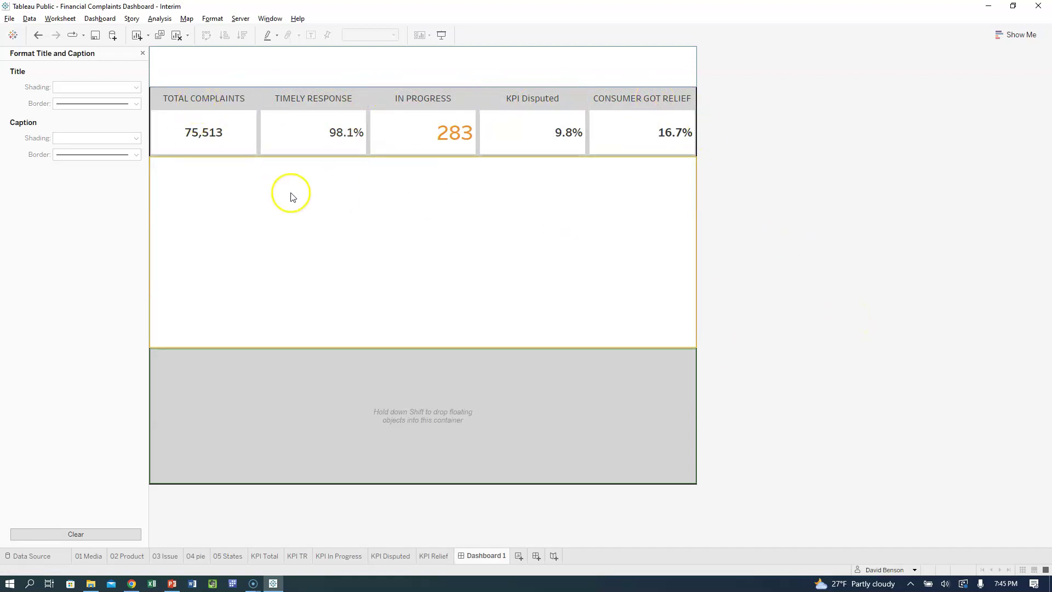
- Switch to PowerPoint, examine the KPI styling in the dashboard mockup on the first slide, and return to Tableau Public
left_click(171, 584)
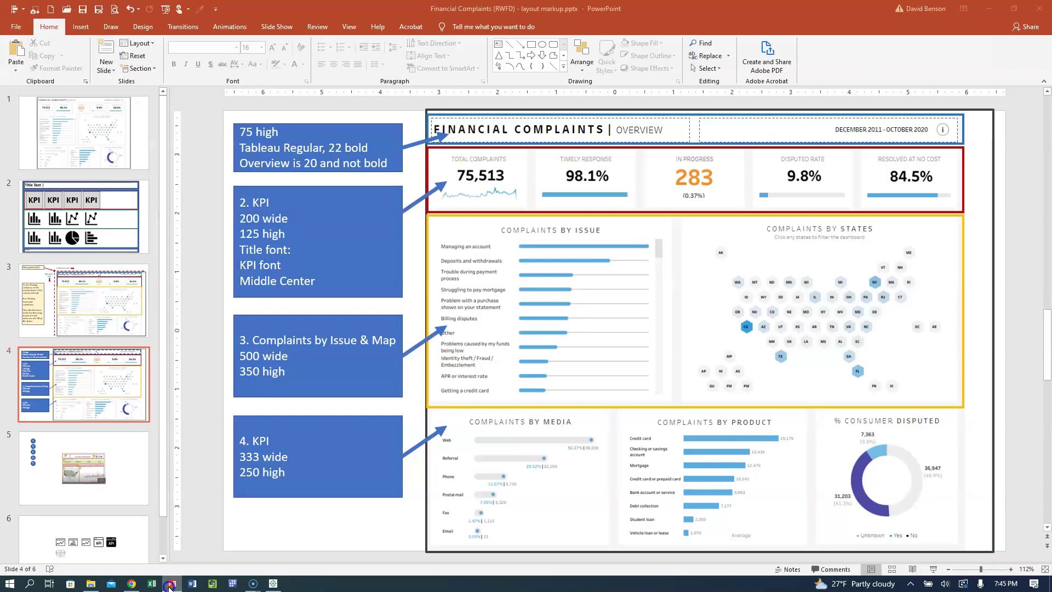
left_click(85, 127)
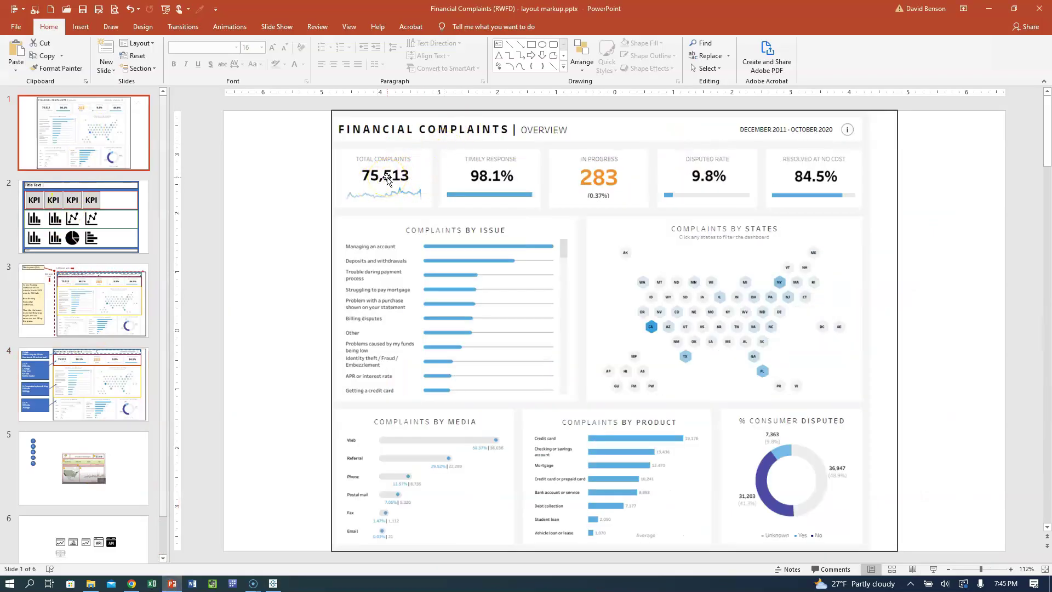
key("alt+Tab")
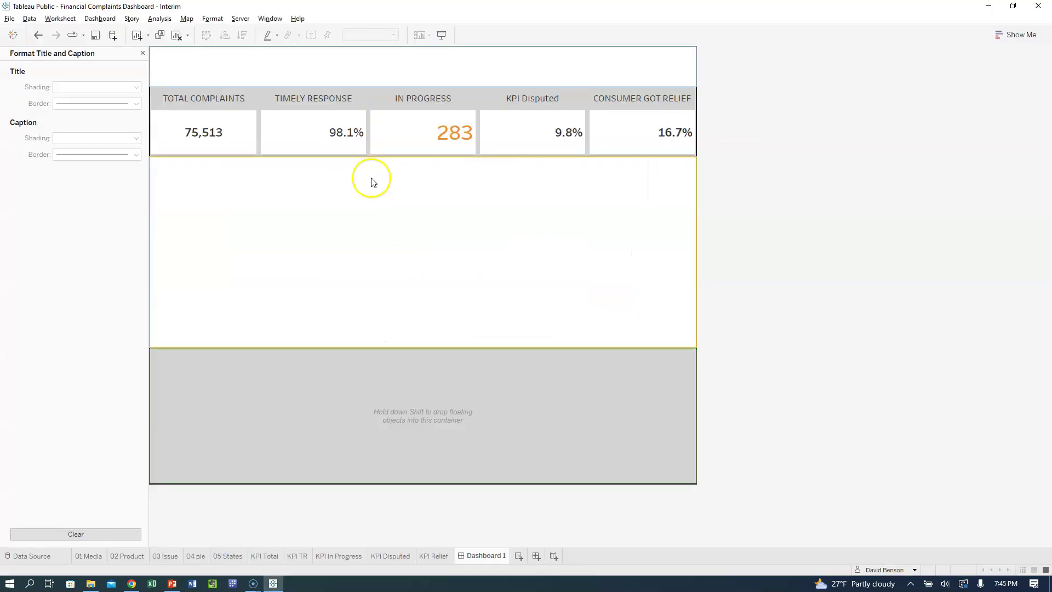
left_click(199, 136)
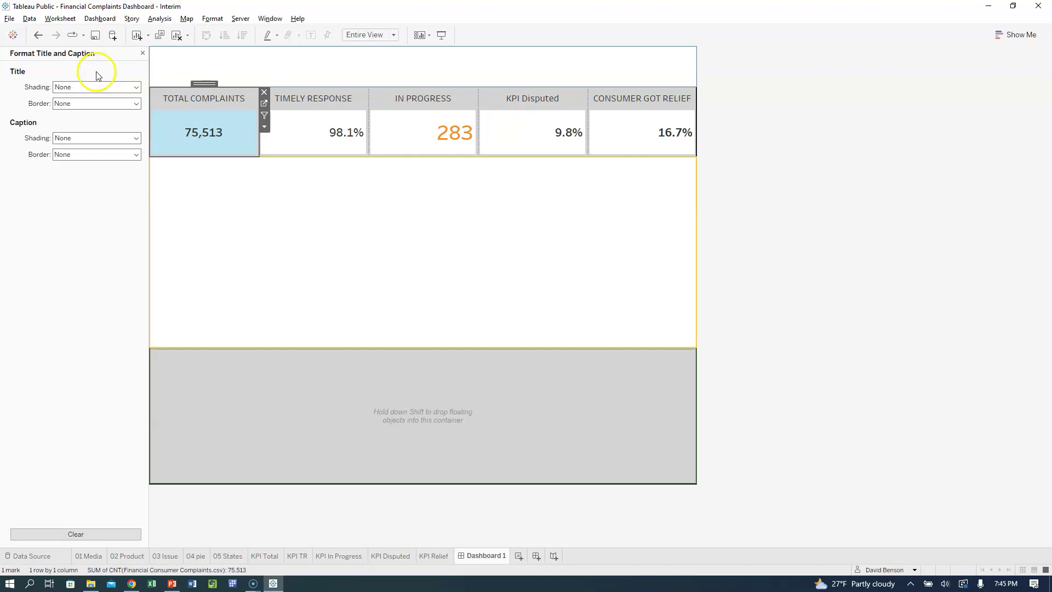
right_click(240, 132)
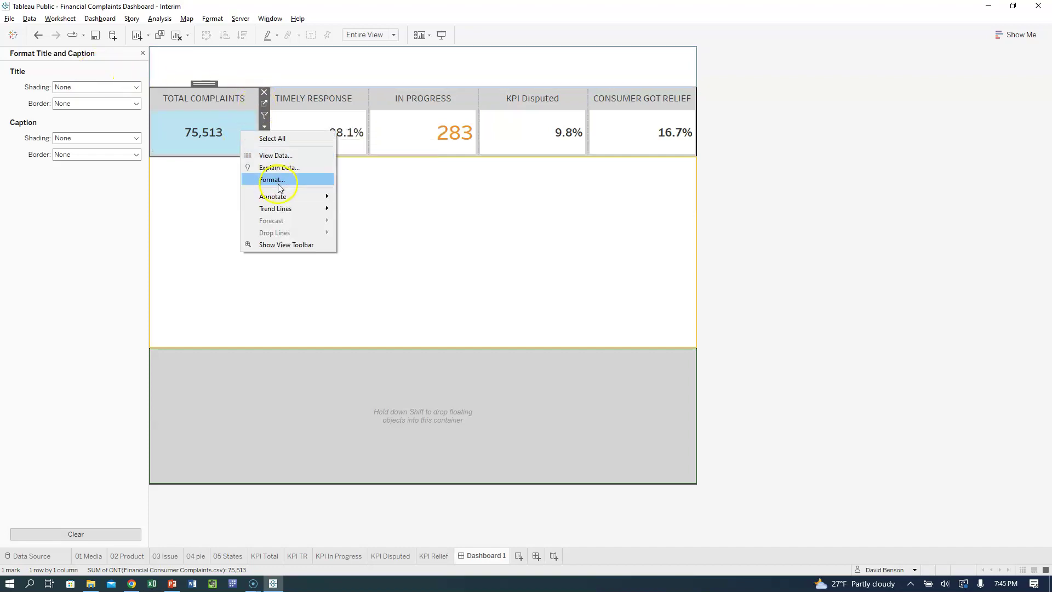
left_click(273, 179)
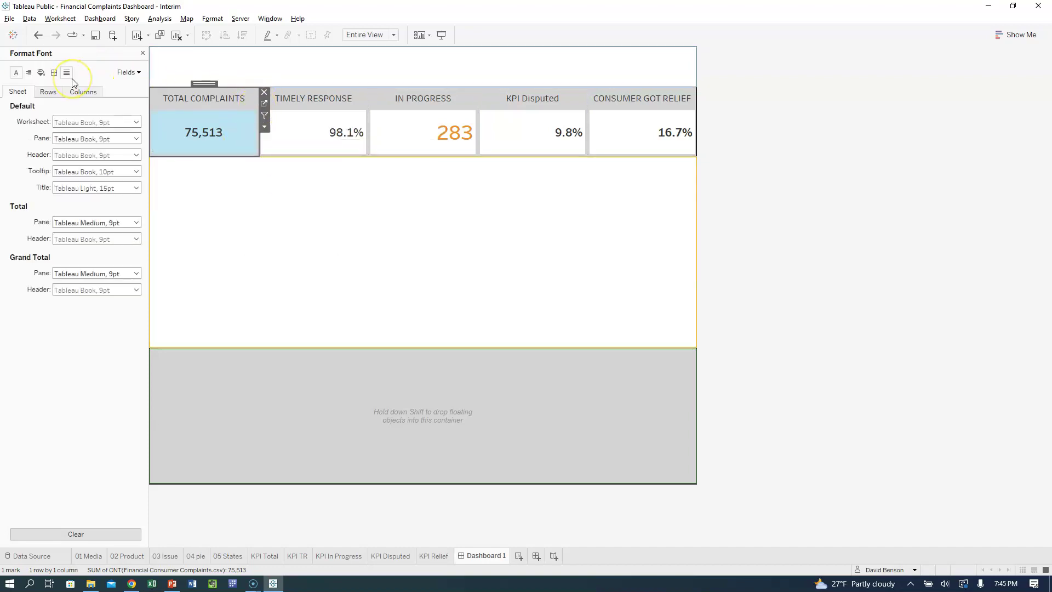
left_click(137, 124)
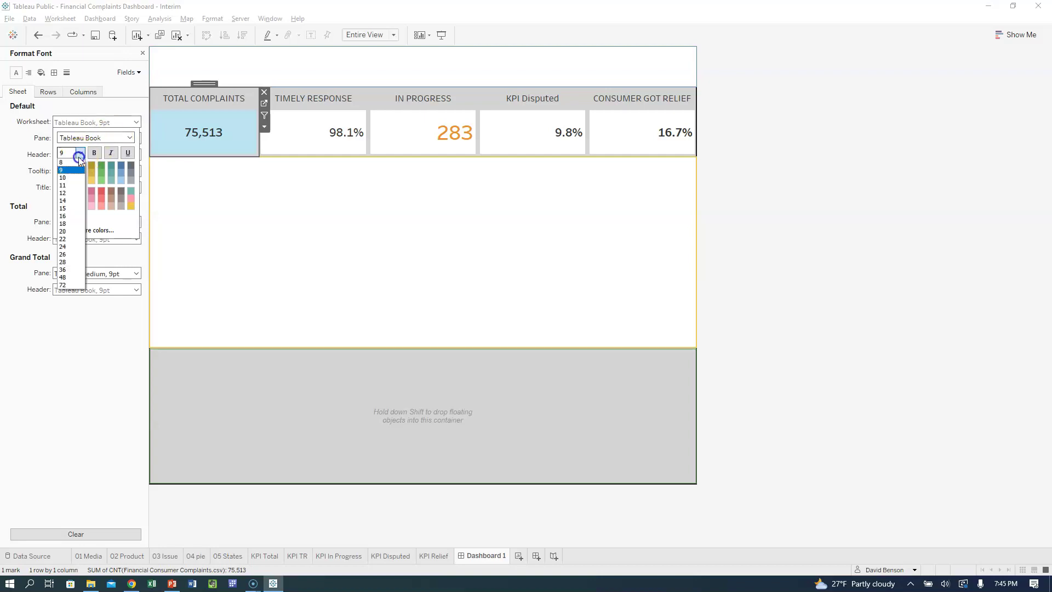
left_click(67, 215)
left_click(62, 311)
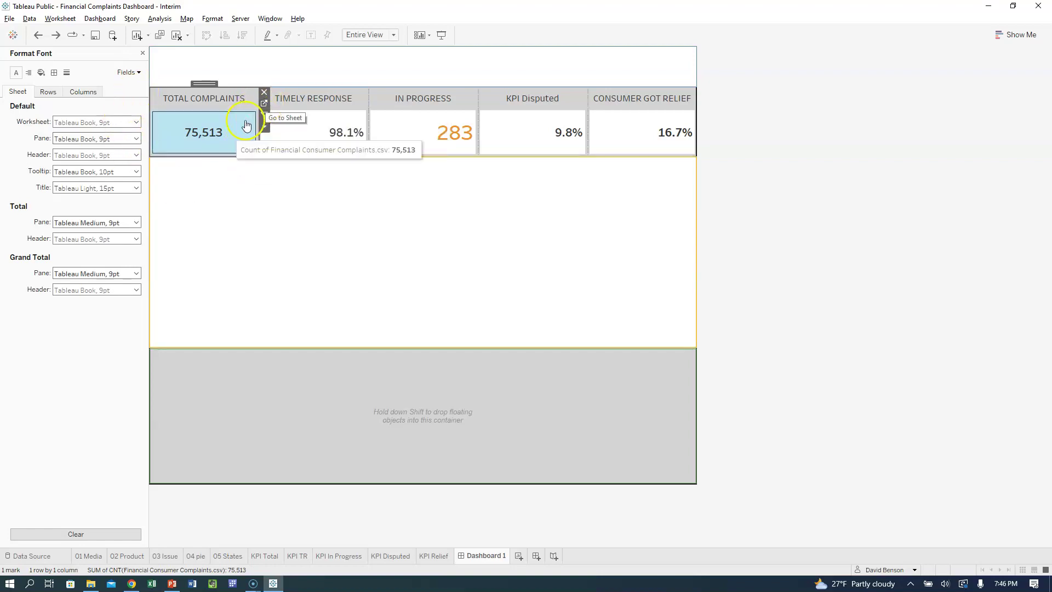
- Format the KPI Total sheet's value label as Tableau Bold, size 20, apply the change and return to Dashboard 1
left_click(229, 136)
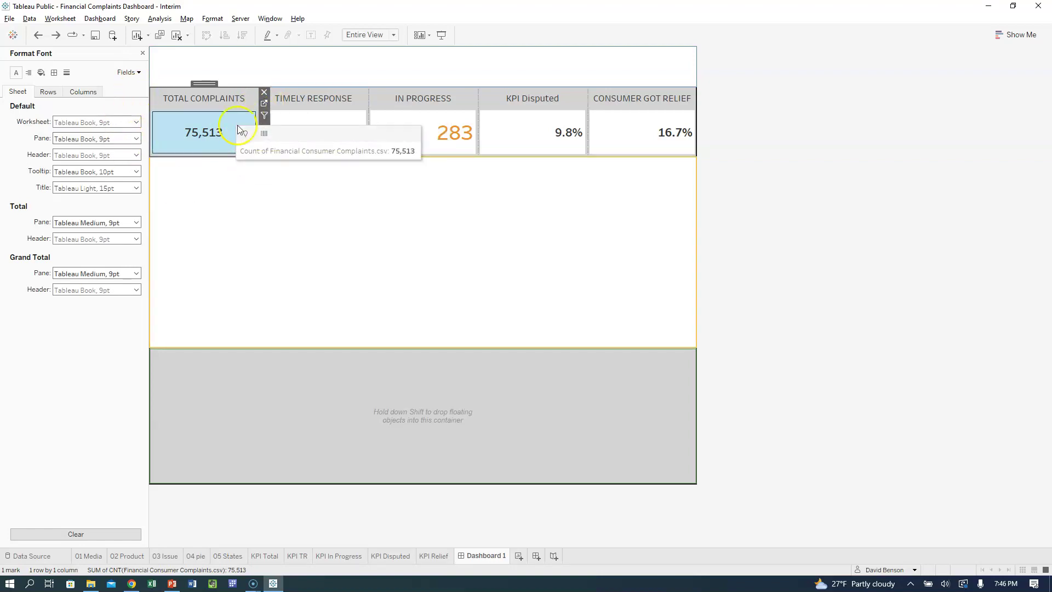
left_click(264, 103)
left_click(285, 125)
left_click(221, 175)
left_click(313, 200)
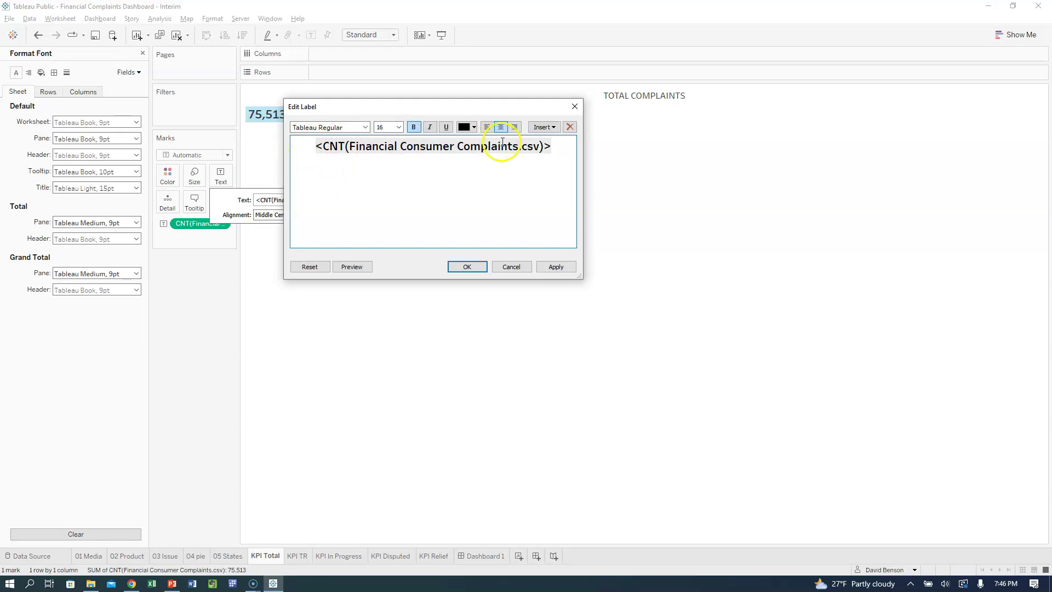
triple_click(447, 151)
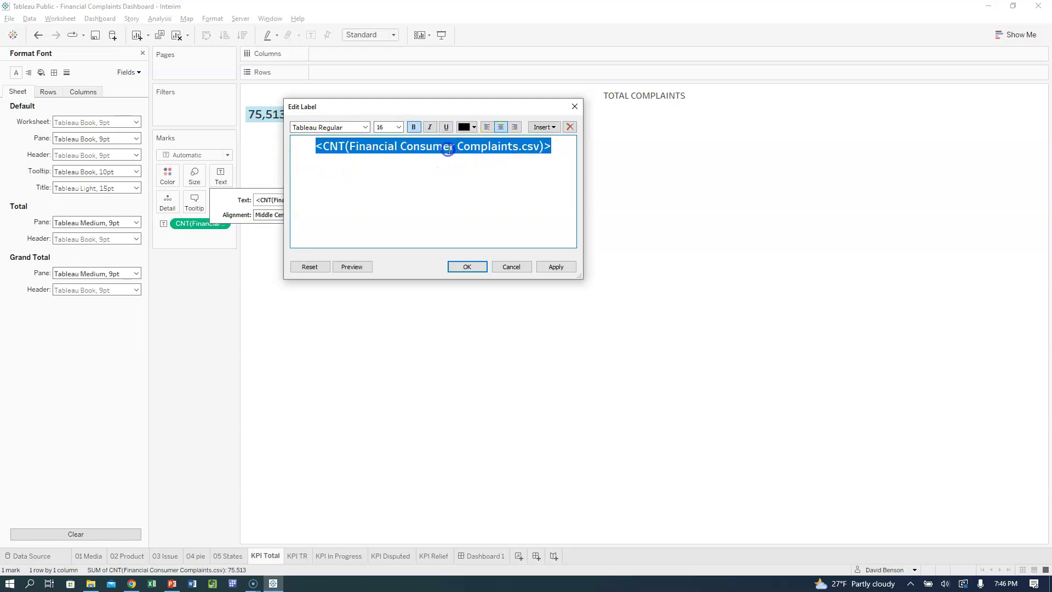
left_click(399, 127)
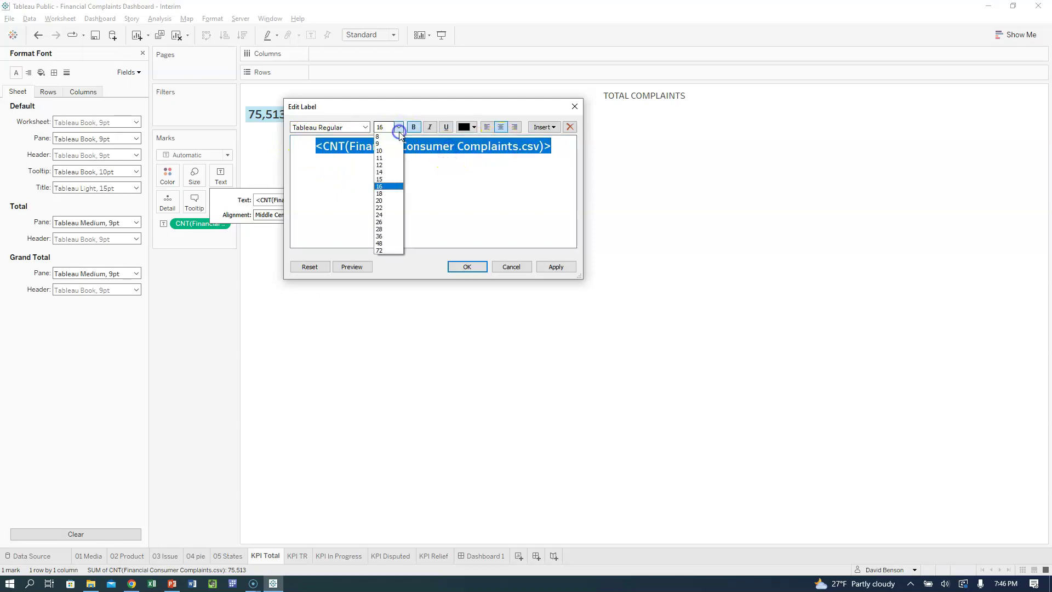
left_click(384, 201)
left_click(364, 127)
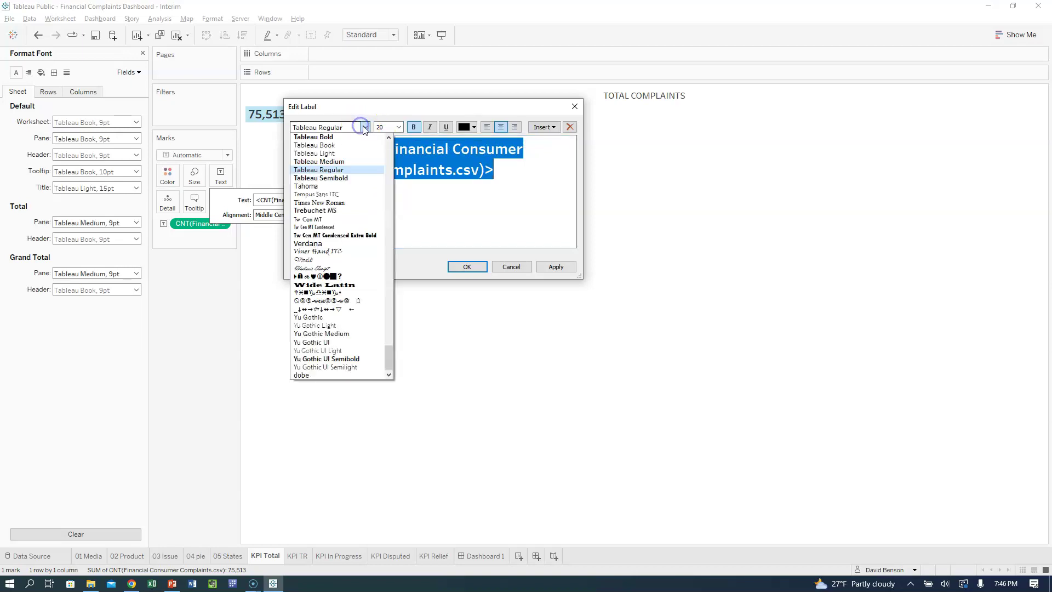
left_click(345, 137)
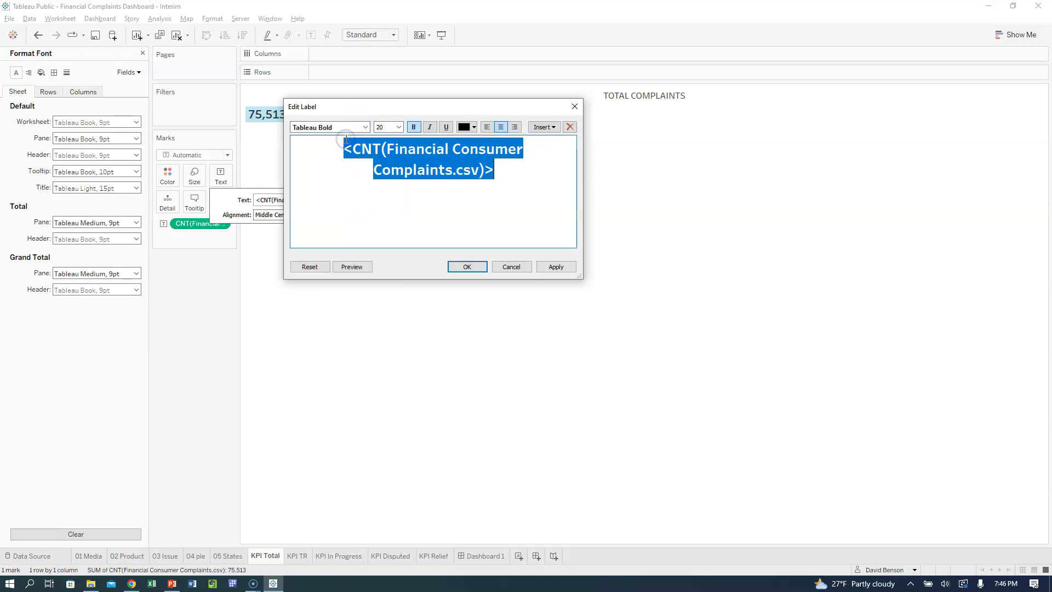
left_click(557, 267)
left_click(475, 268)
left_click(478, 556)
left_click(825, 259)
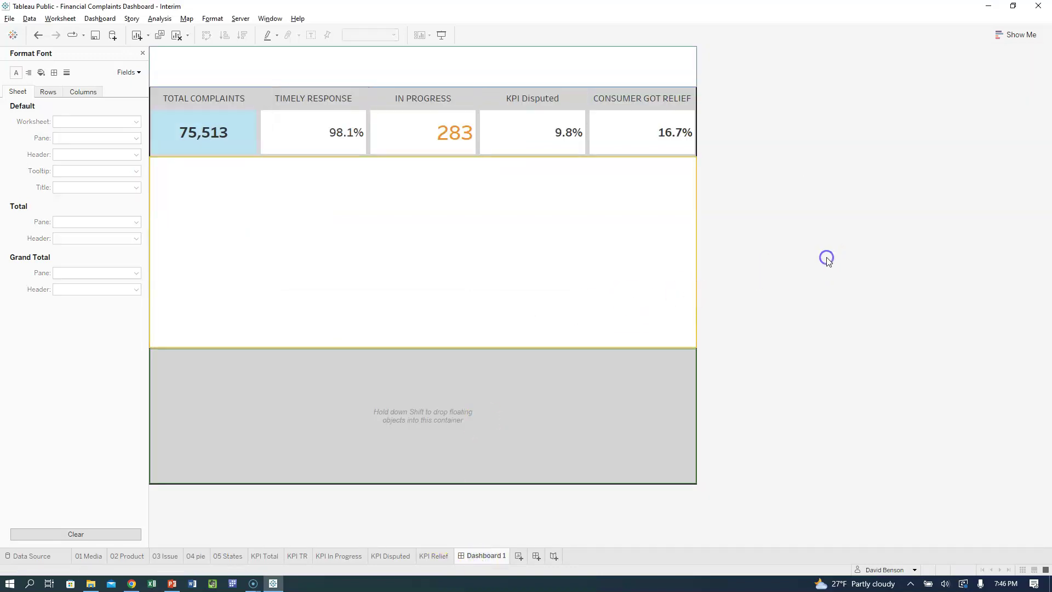
- Go to the KPI TR sheet from the dashboard and format its value label as Tableau Bold, size 20, applying the change
left_click(322, 123)
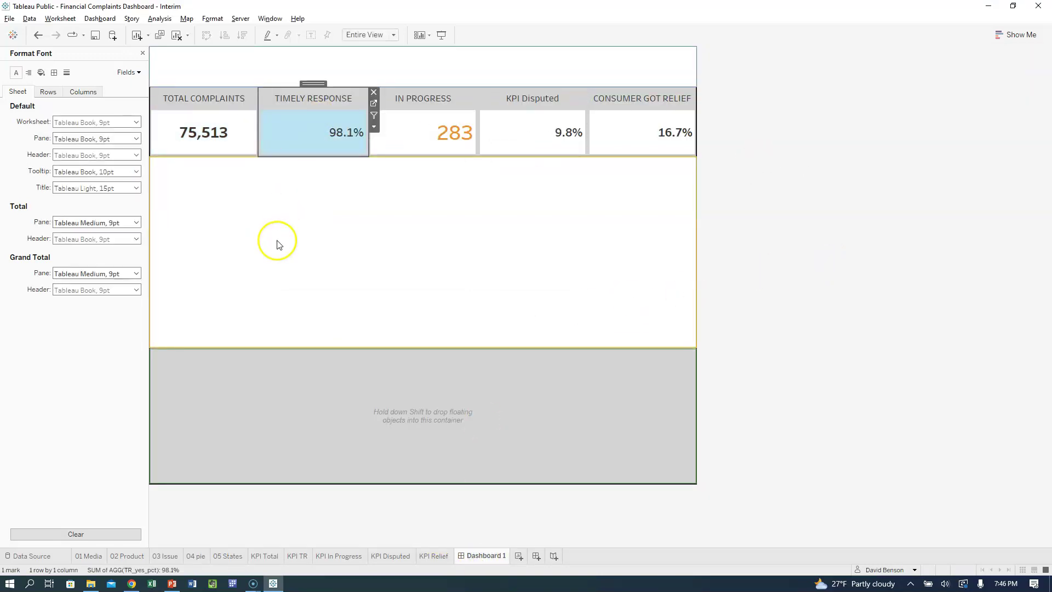
left_click(374, 106)
left_click(221, 174)
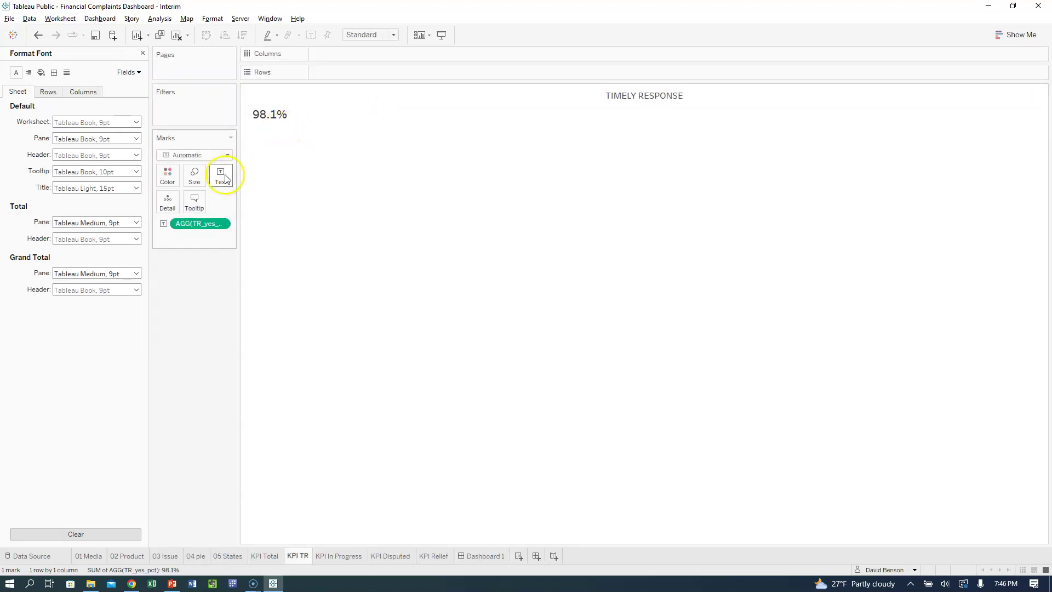
left_click(317, 205)
left_click(352, 165)
left_click_drag(376, 146, 500, 146)
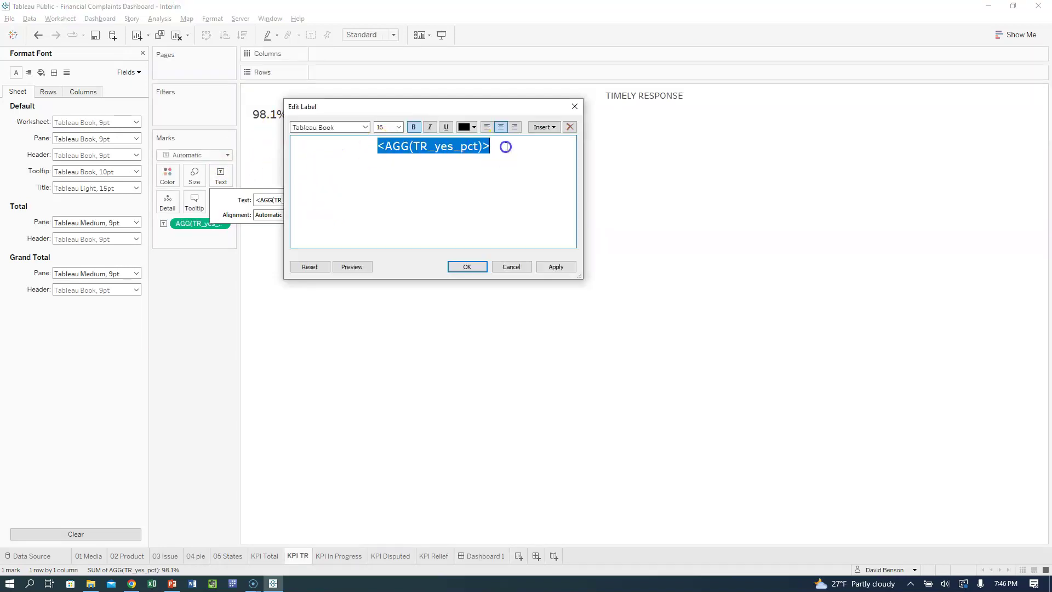
left_click(364, 127)
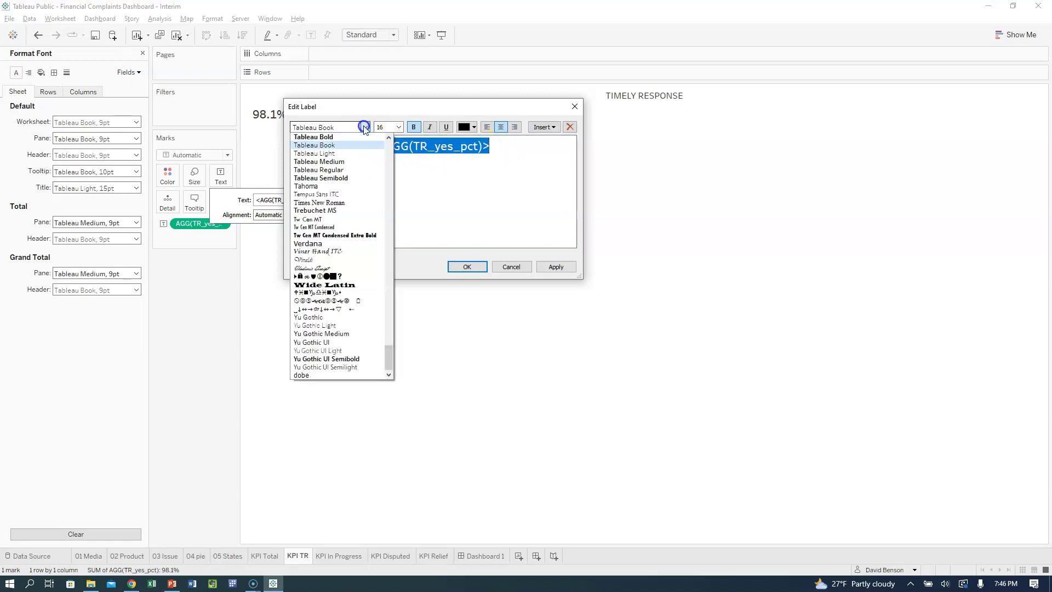
left_click(331, 137)
left_click(398, 127)
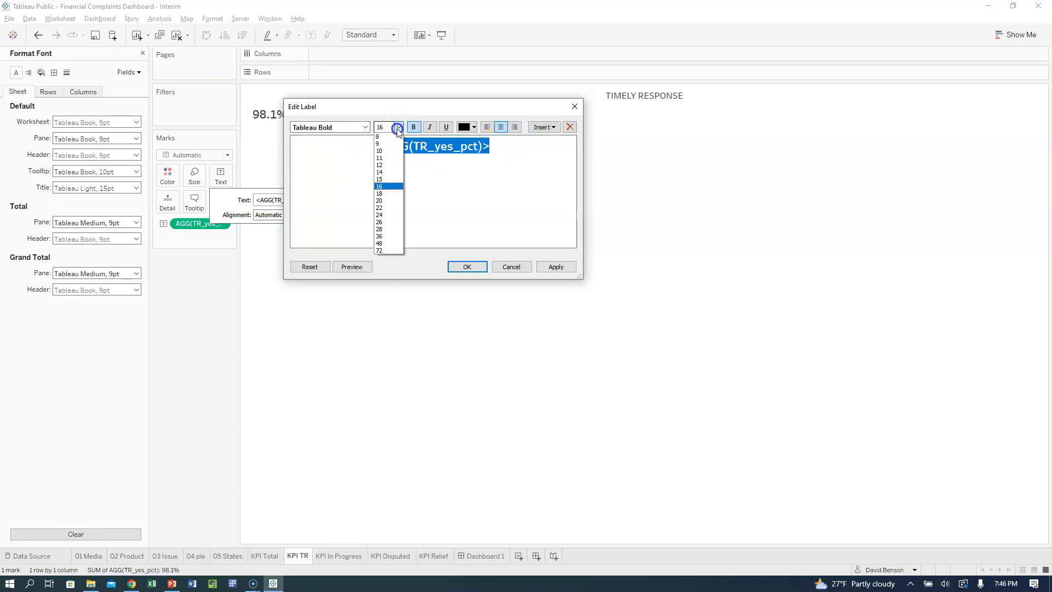
left_click(378, 201)
left_click(555, 266)
left_click(465, 266)
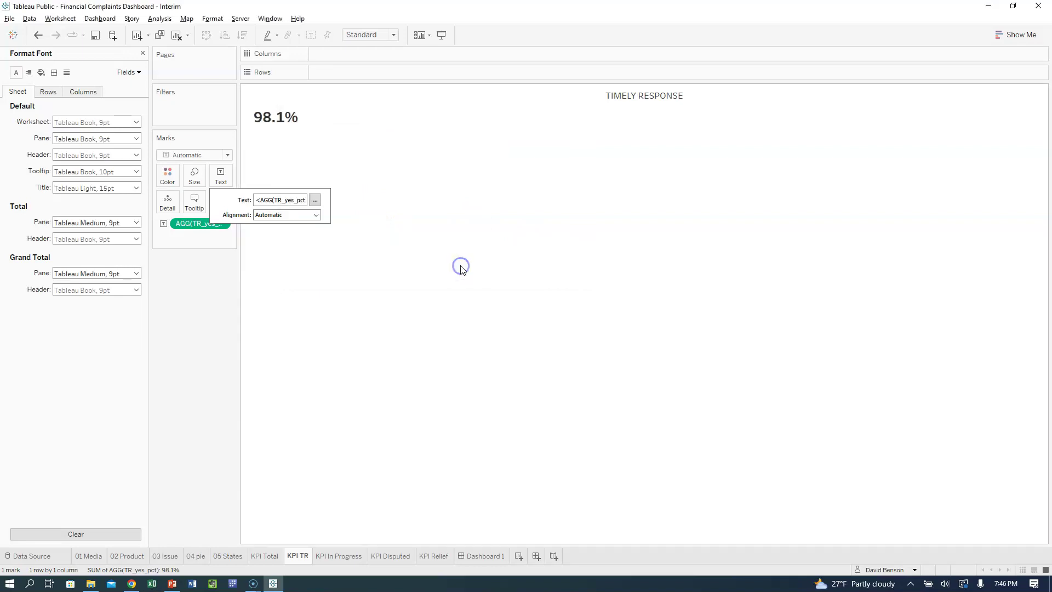
- Open the text alignment options for the KPI TR sheet's value label
left_click(315, 215)
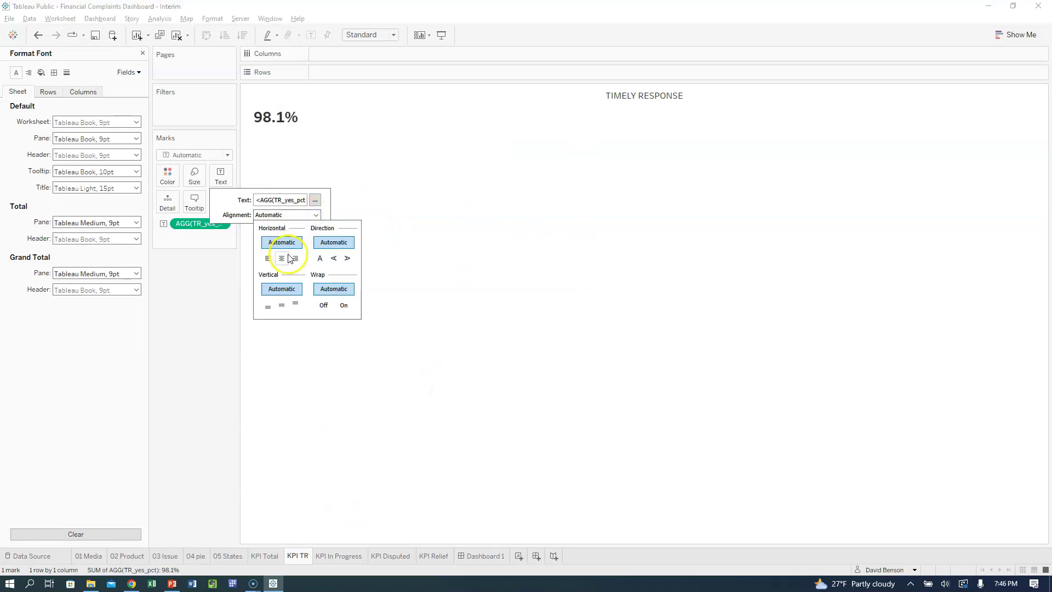
- Set the Timely Response KPI text alignment to horizontally centered and vertically middle, and return to Dashboard 1
left_click(287, 257)
left_click(315, 215)
left_click(281, 303)
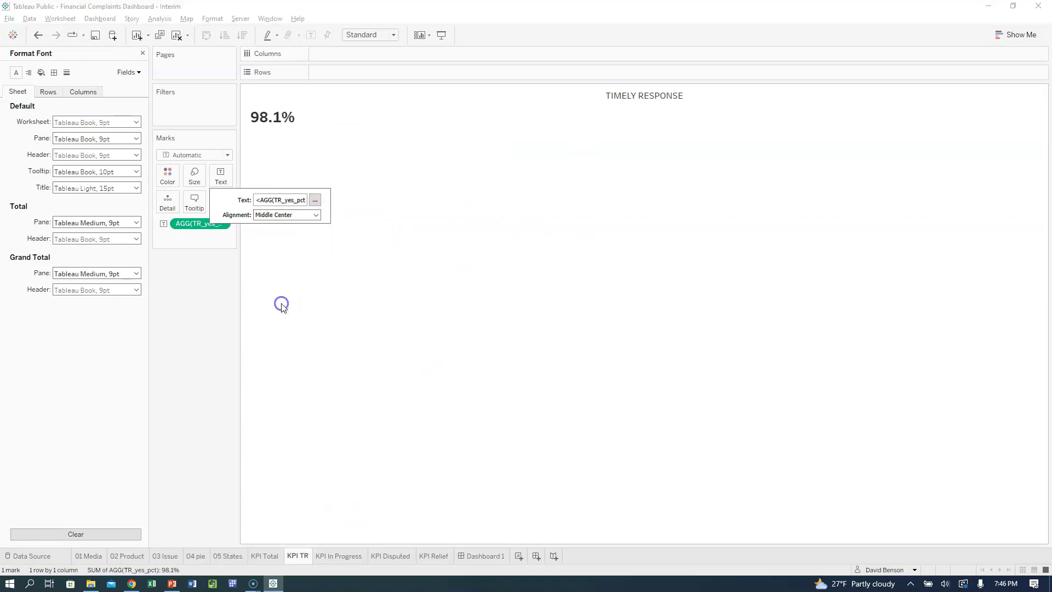
left_click(482, 555)
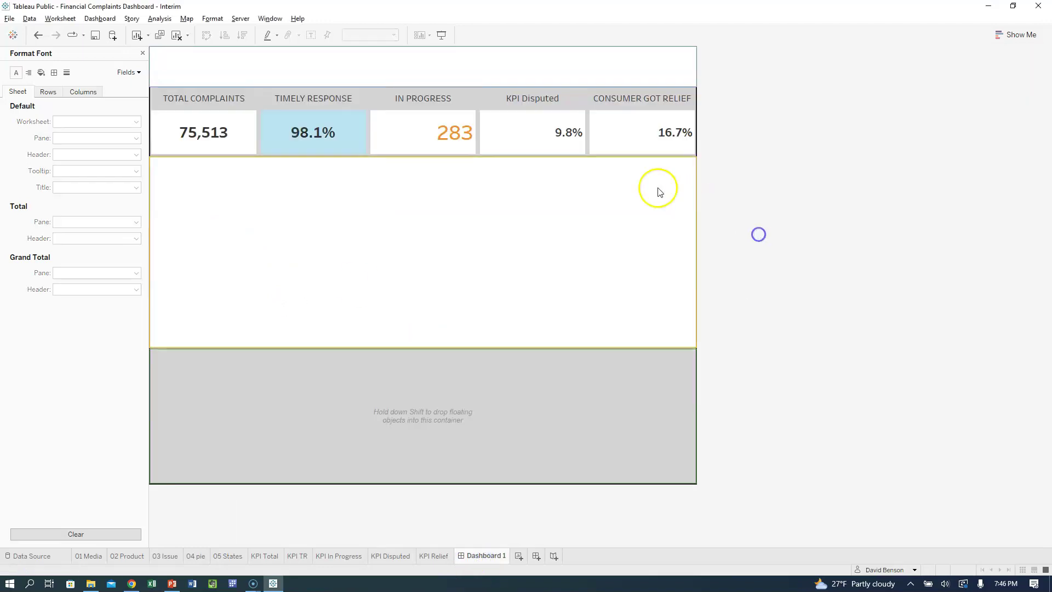
- Open the In Progress KPI's worksheet from the dashboard and set its text alignment to Middle Center
left_click(427, 138)
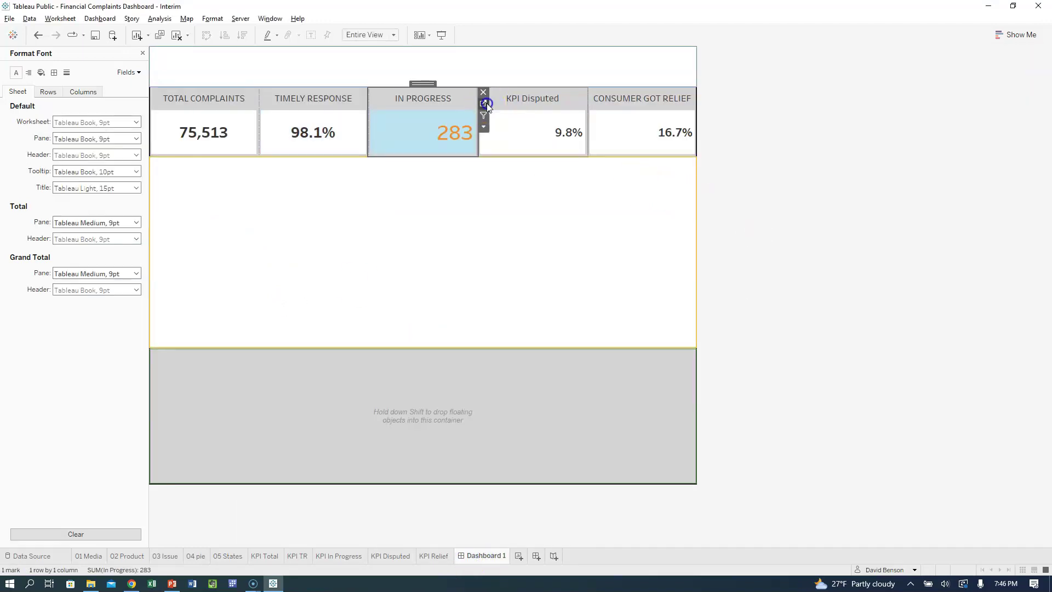
left_click(485, 104)
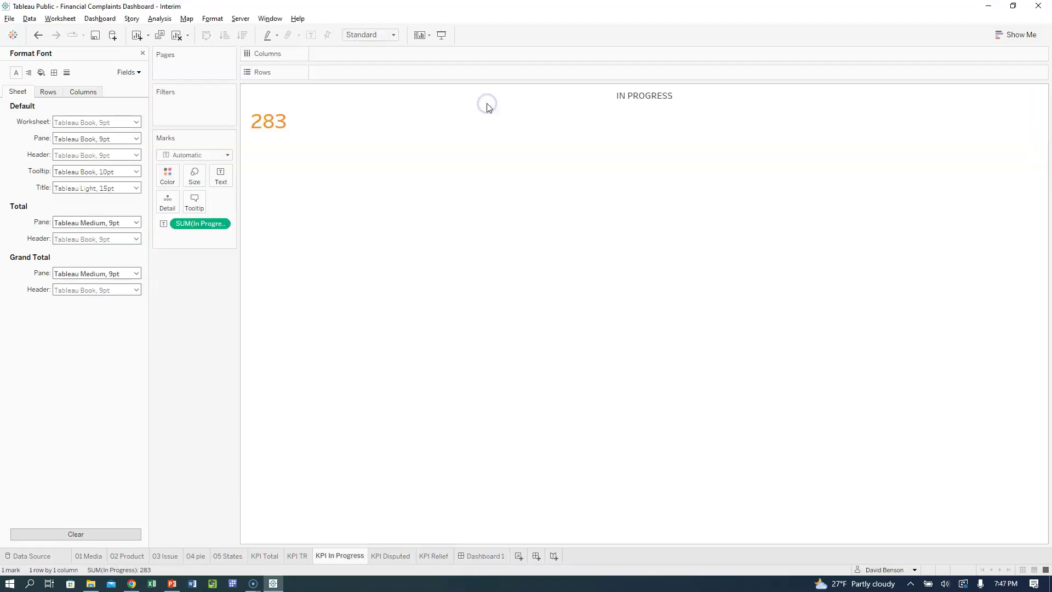
left_click(230, 179)
left_click(308, 213)
left_click(282, 259)
left_click(269, 215)
left_click(281, 305)
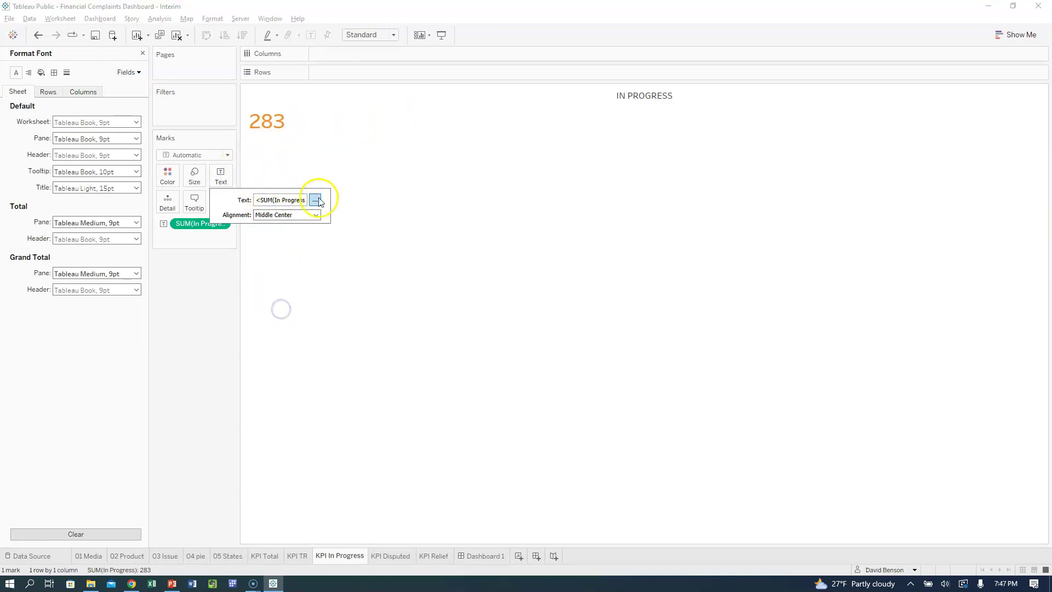
- Format the In Progress KPI label in Tableau Bold at size 26 and return to Dashboard 1
left_click(315, 200)
left_click_drag(330, 149, 540, 148)
left_click(366, 127)
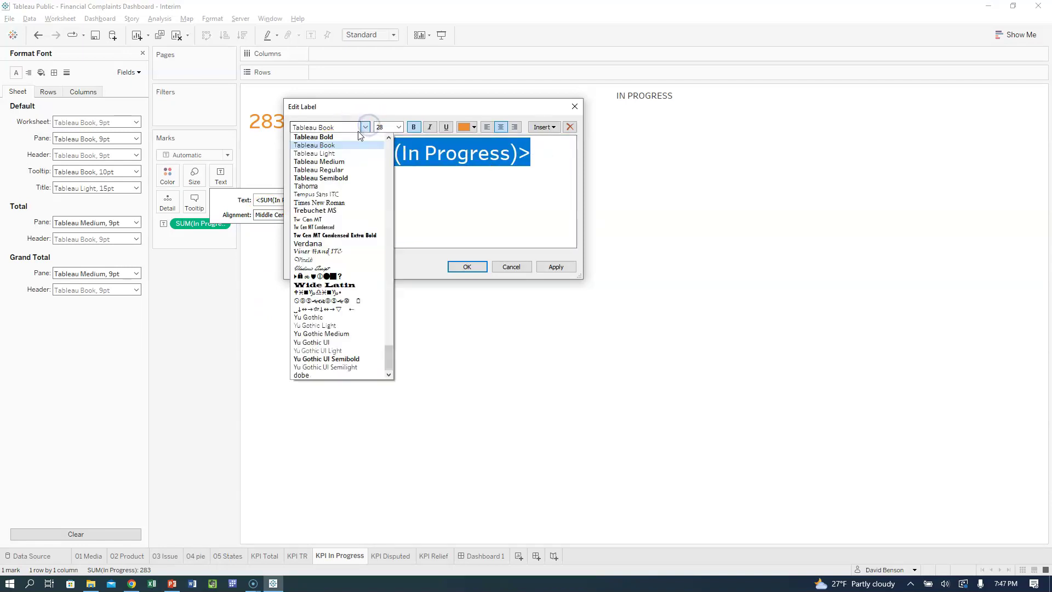
left_click(357, 130)
left_click(358, 131)
left_click(336, 136)
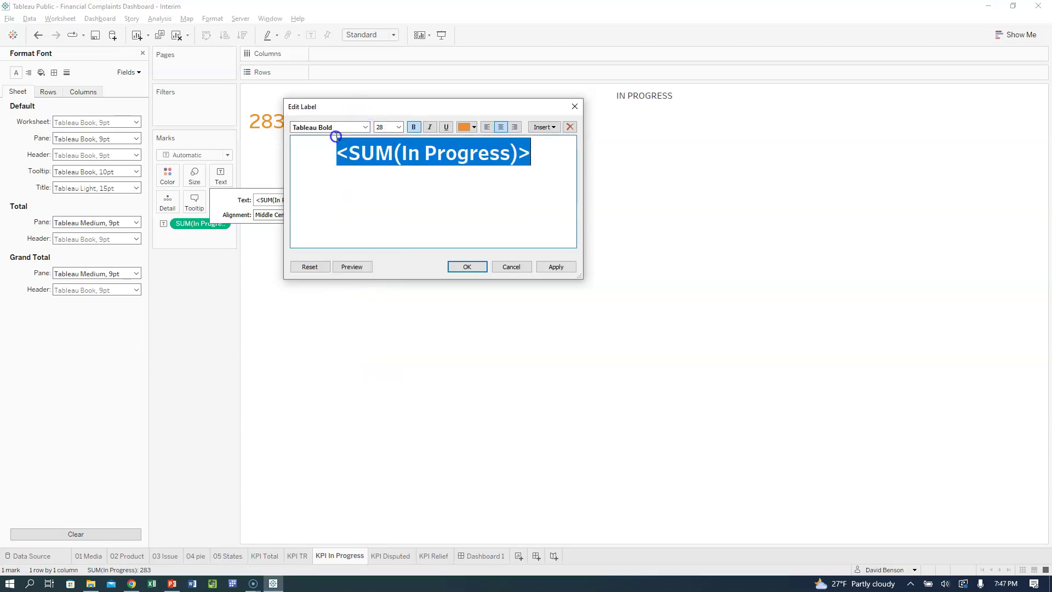
left_click(399, 127)
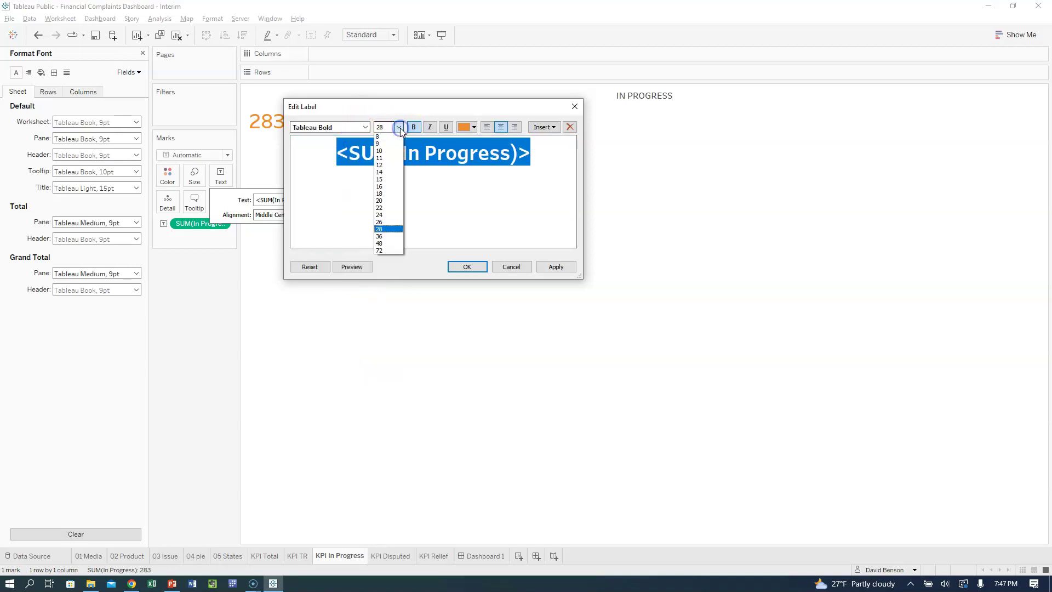
left_click(384, 220)
left_click(554, 266)
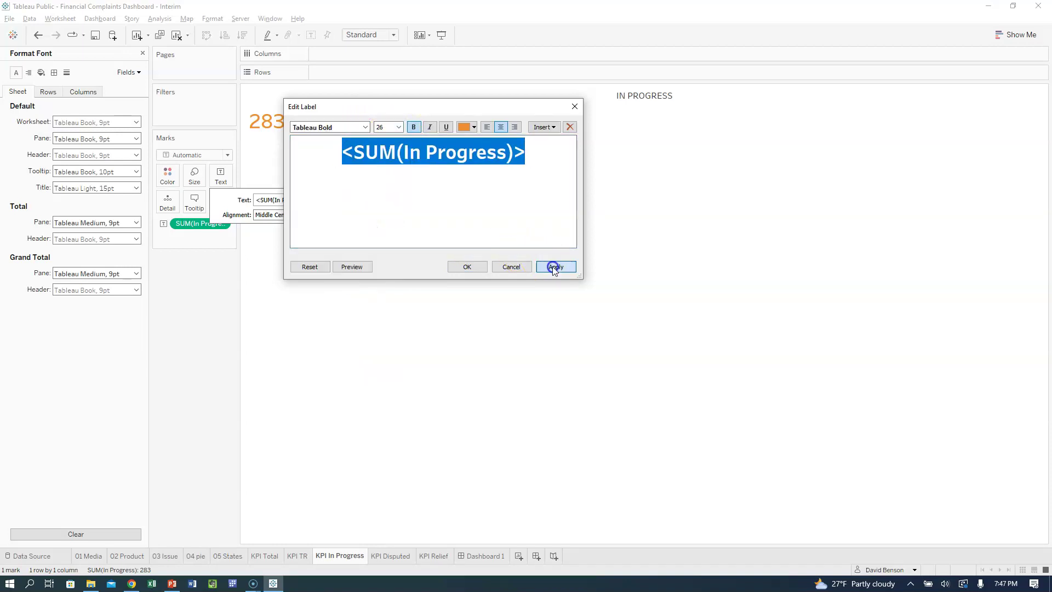
left_click(474, 266)
left_click(485, 556)
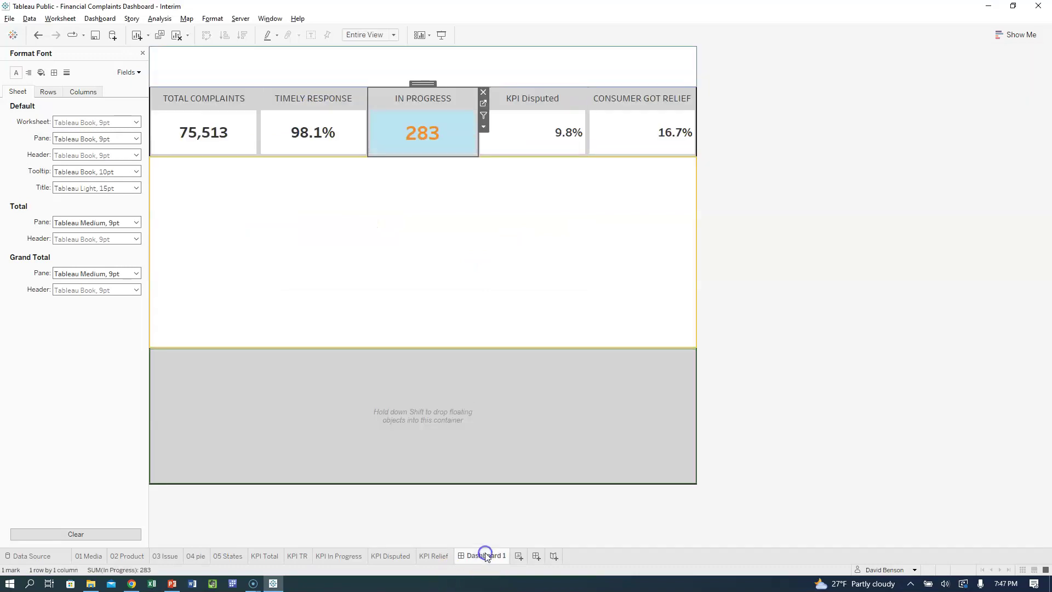
left_click(267, 134)
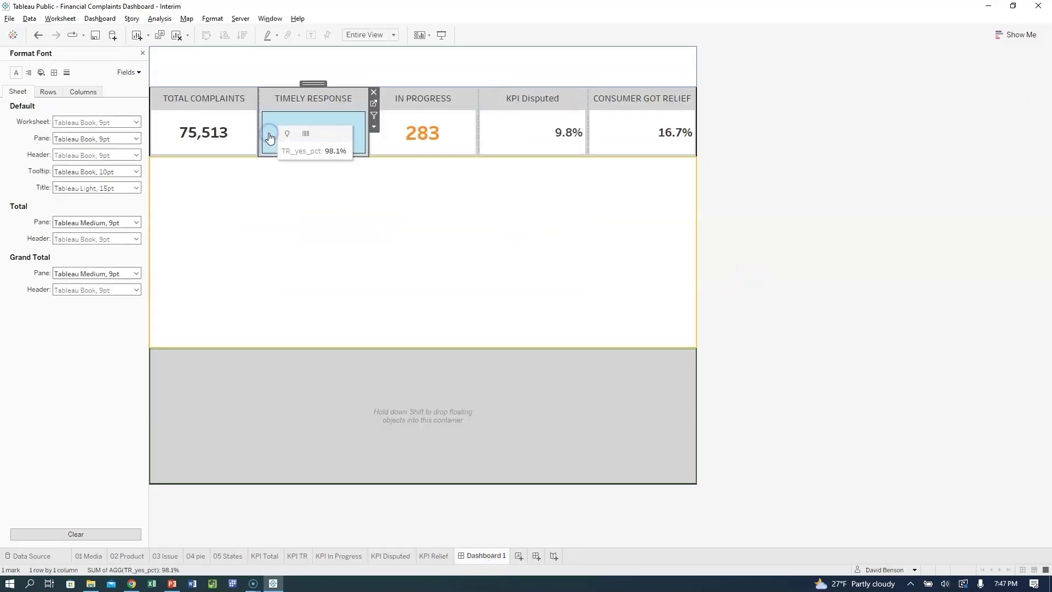
left_click(371, 109)
left_click(336, 129)
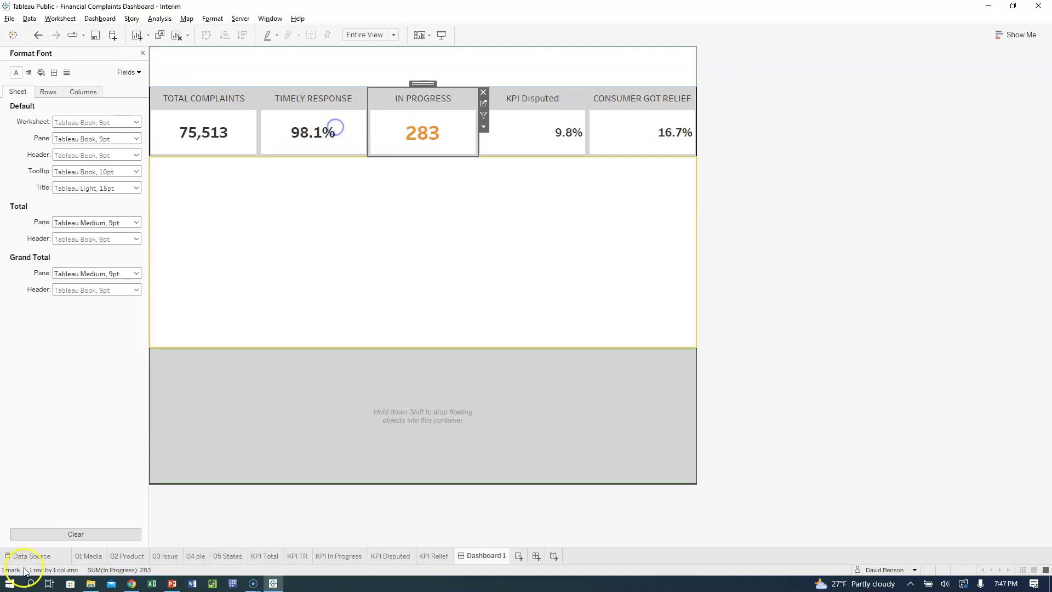
left_click(396, 114)
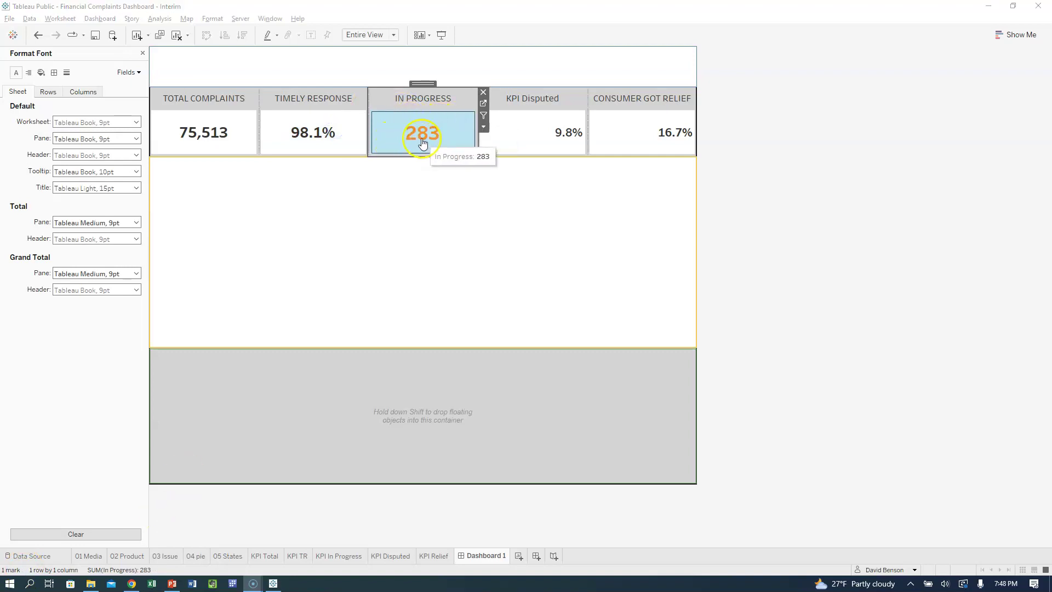
- Open the KPI Disputed worksheet from the dashboard and format its label text in Tableau Bold at size 20
left_click(544, 141)
left_click(590, 107)
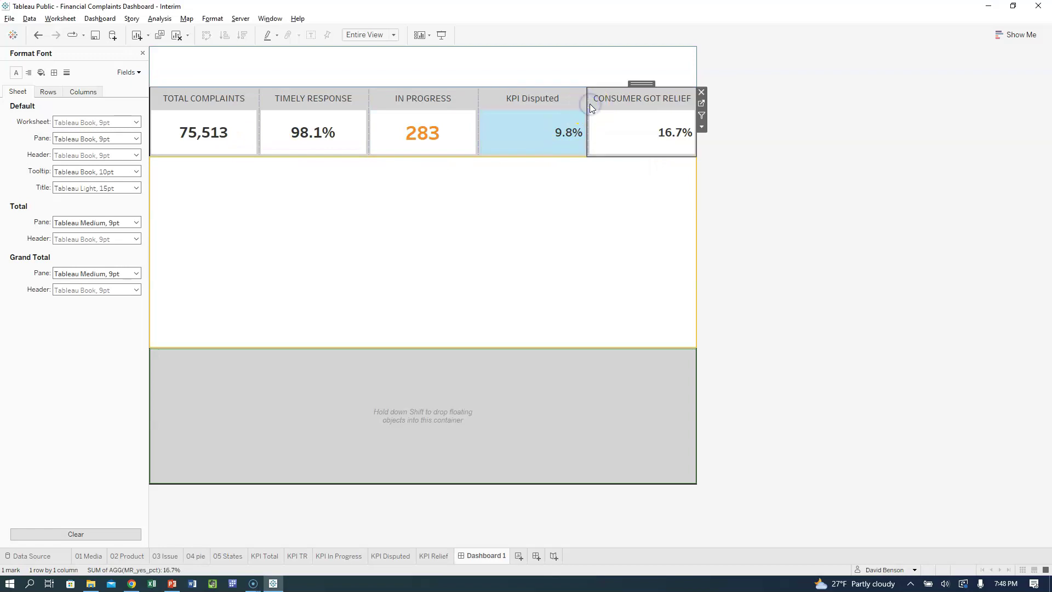
left_click(505, 128)
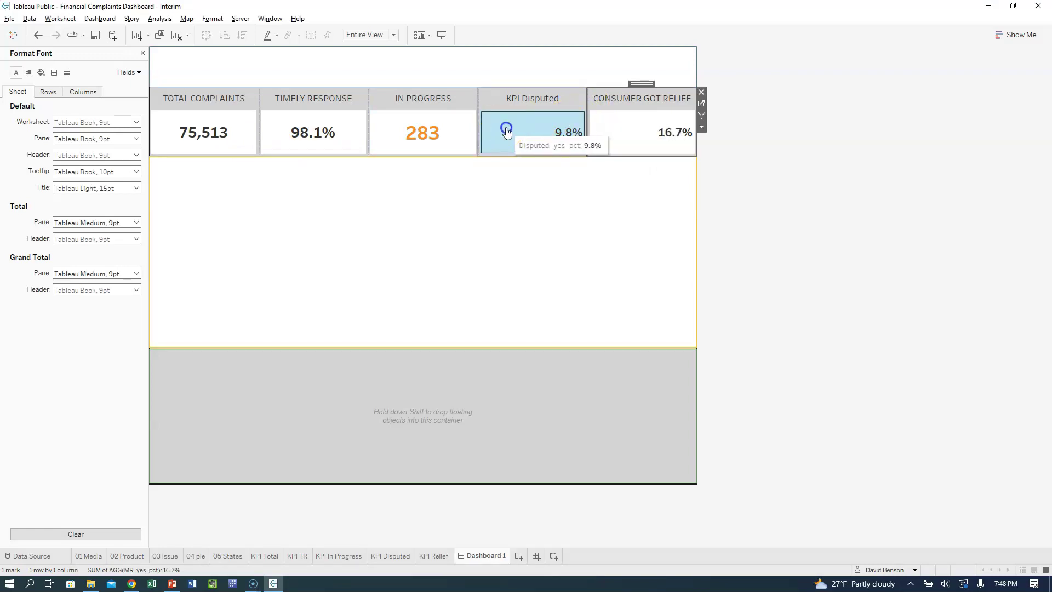
left_click(591, 103)
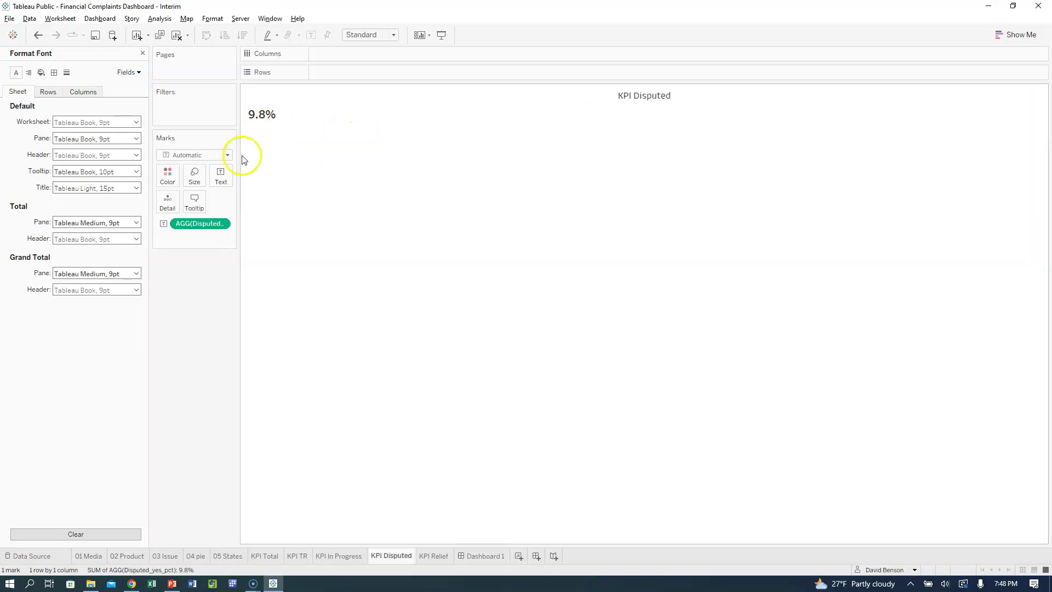
left_click(221, 175)
left_click(316, 200)
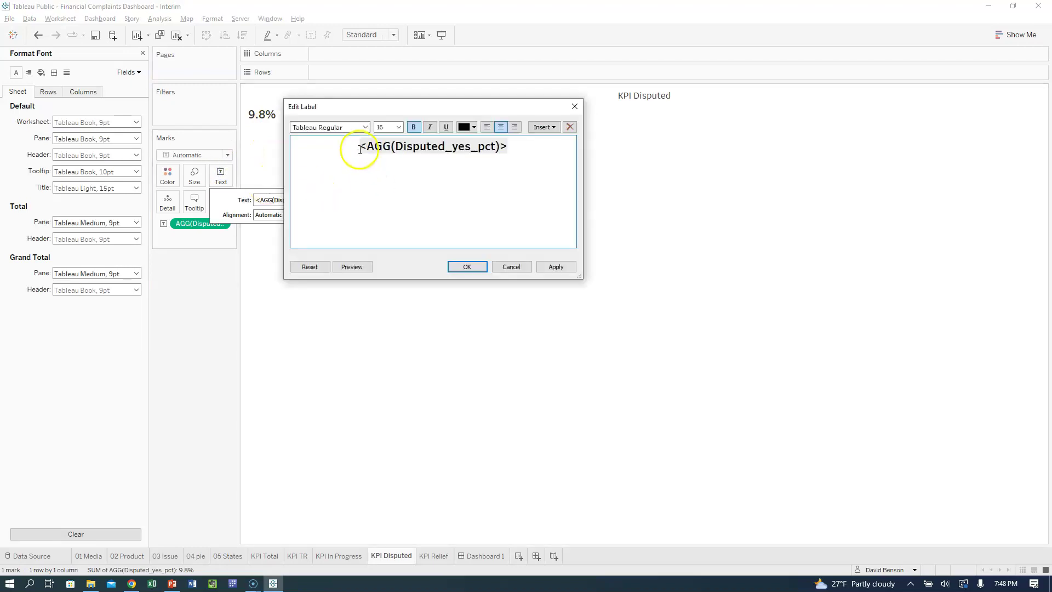
left_click(365, 128)
left_click(343, 137)
triple_click(369, 144)
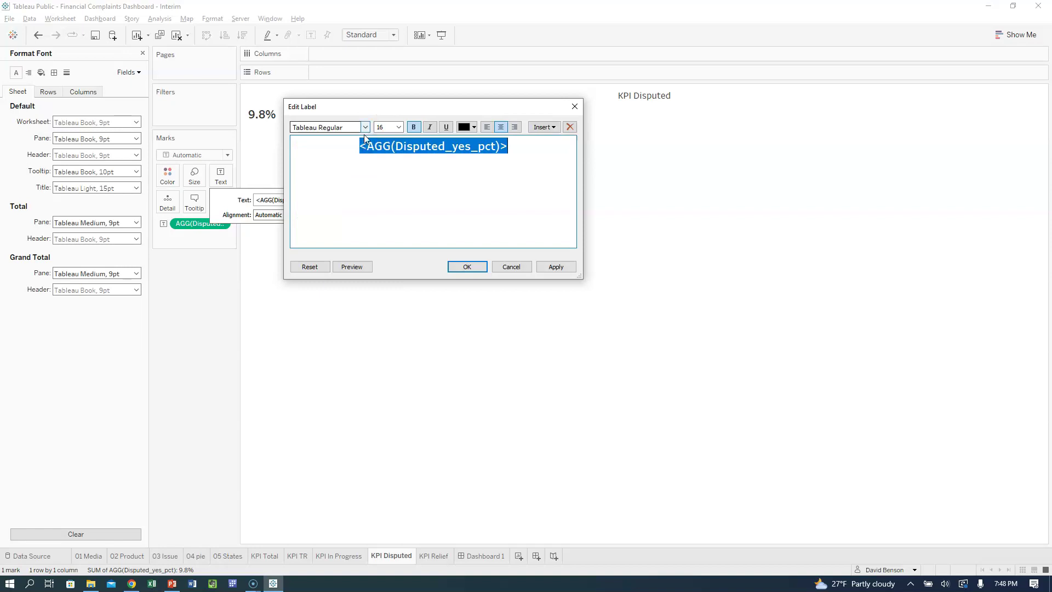
left_click(364, 127)
left_click(339, 137)
left_click(398, 128)
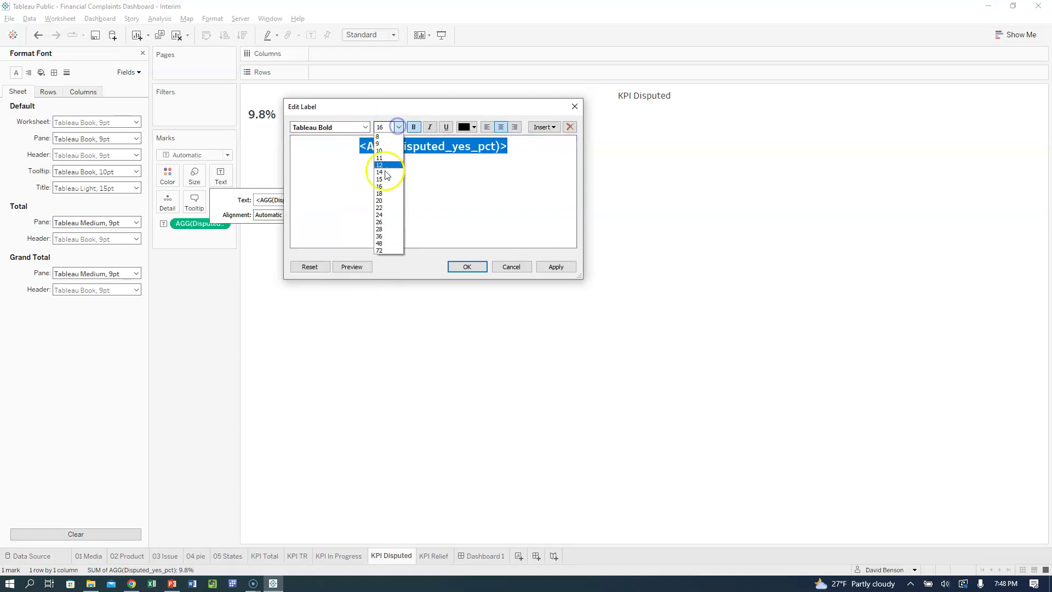
left_click(386, 200)
left_click(554, 267)
left_click(475, 268)
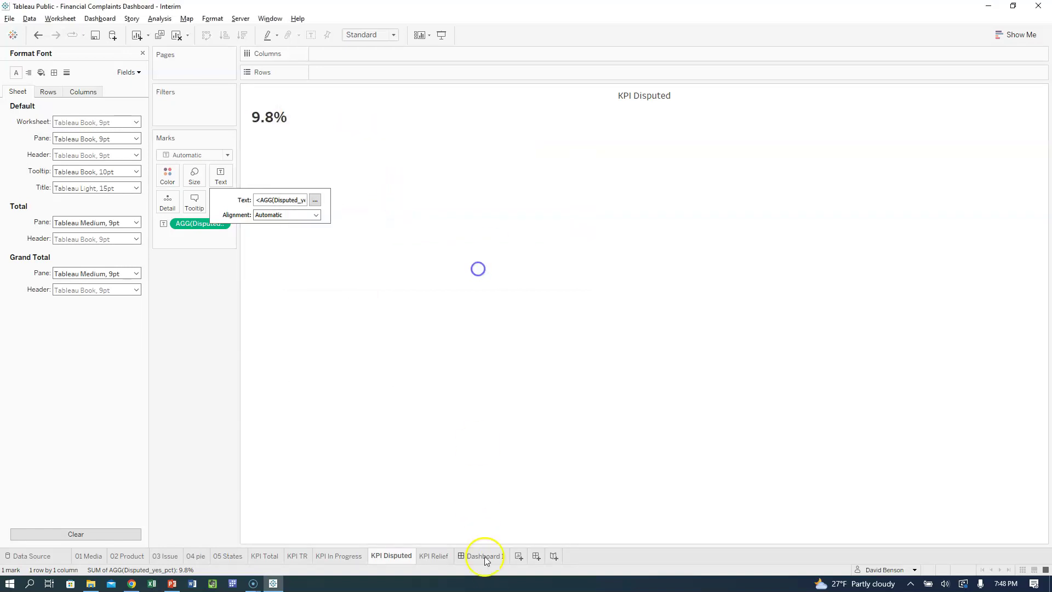
- Format the label text on the KPI Relief sheet in Tableau Bold at size 20 and return to Dashboard 1
left_click(431, 559)
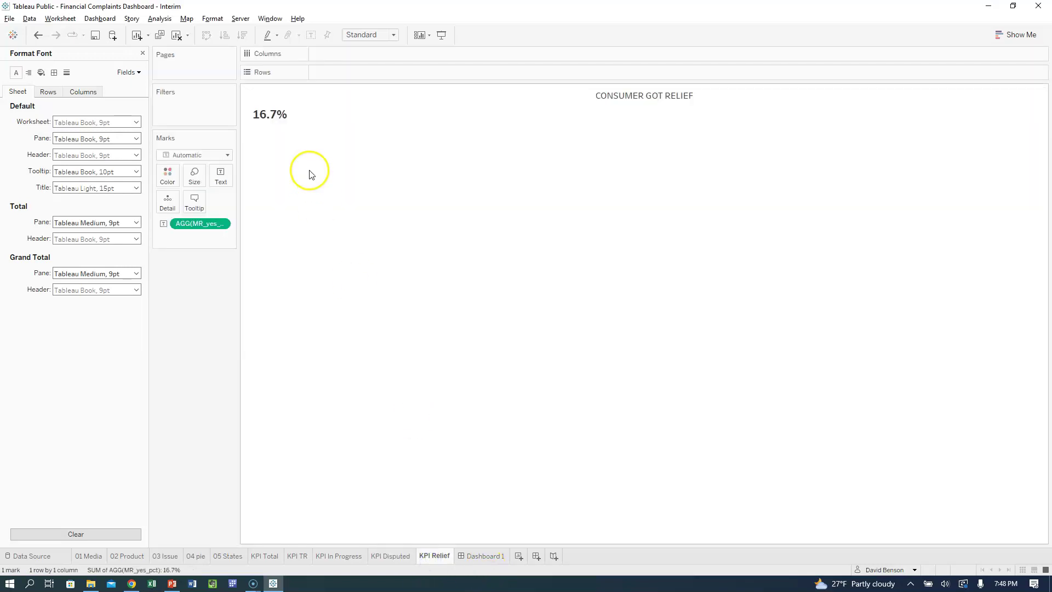
left_click(219, 184)
left_click(313, 198)
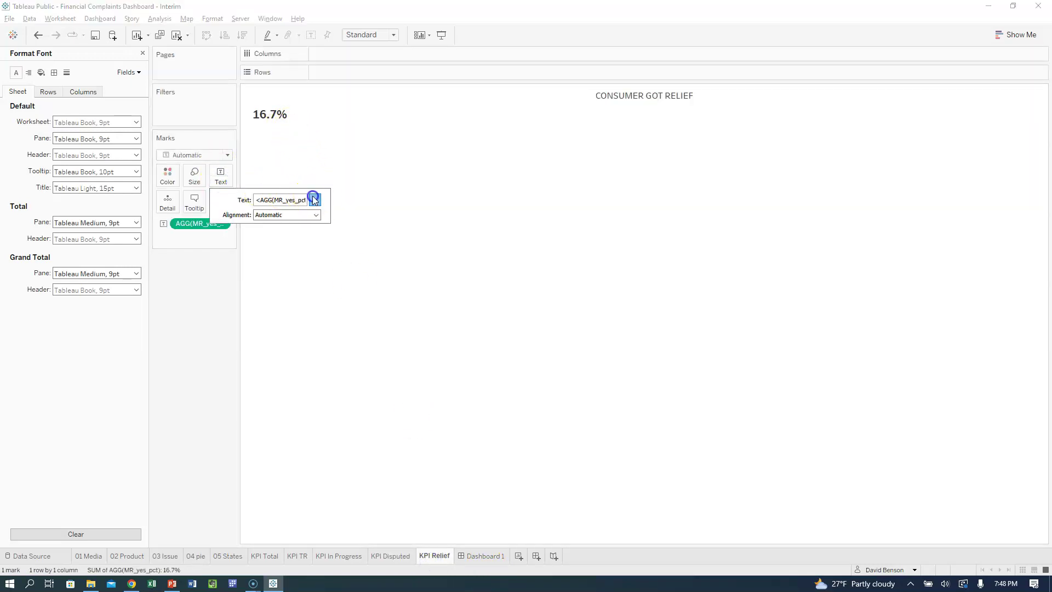
left_click(366, 147)
triple_click(366, 147)
left_click(367, 130)
left_click(340, 136)
left_click(401, 128)
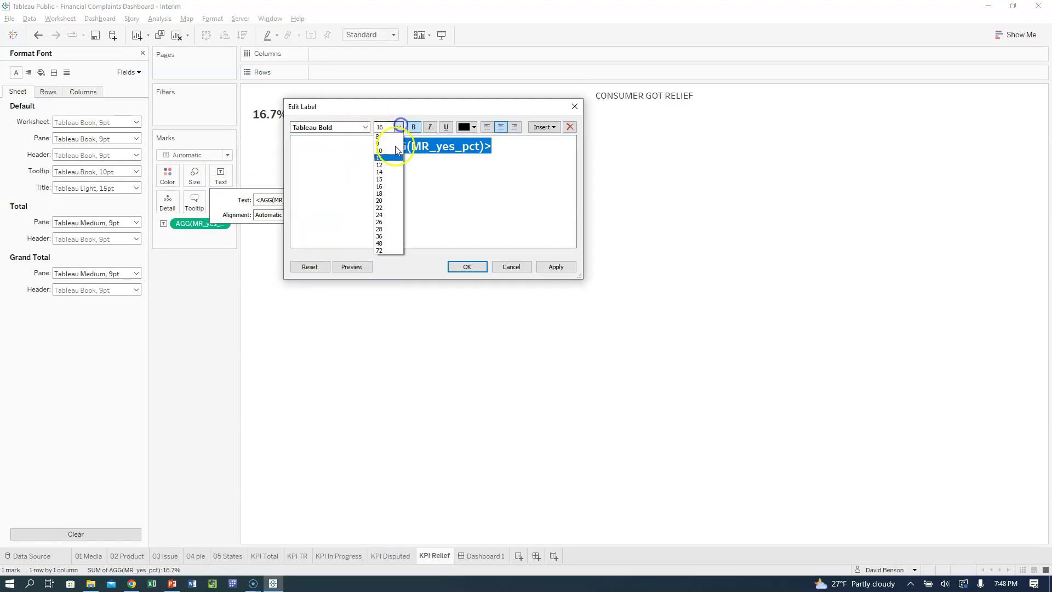
left_click(390, 204)
left_click(549, 264)
left_click(482, 270)
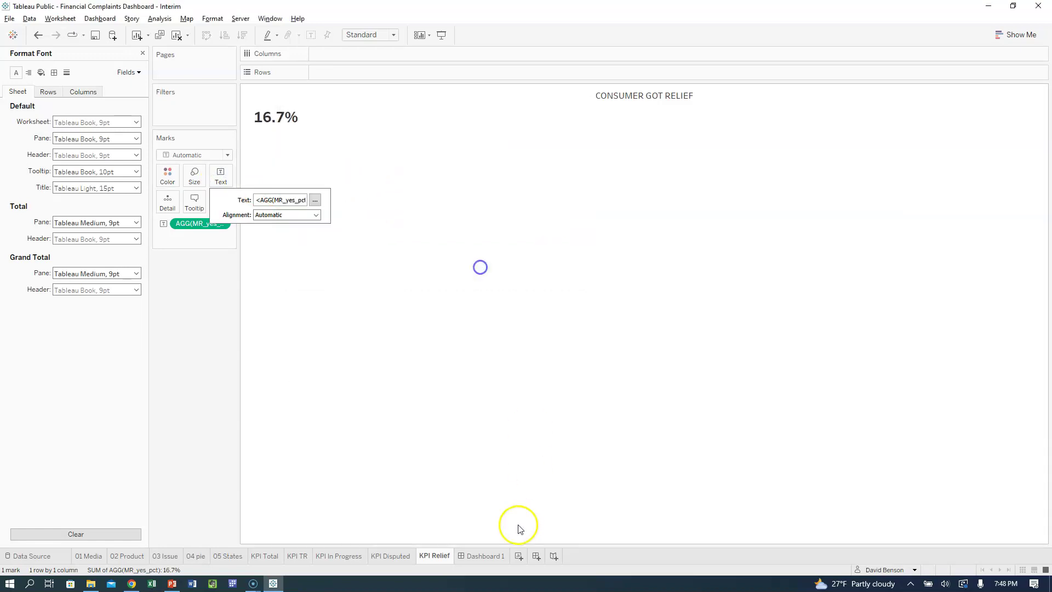
left_click(484, 556)
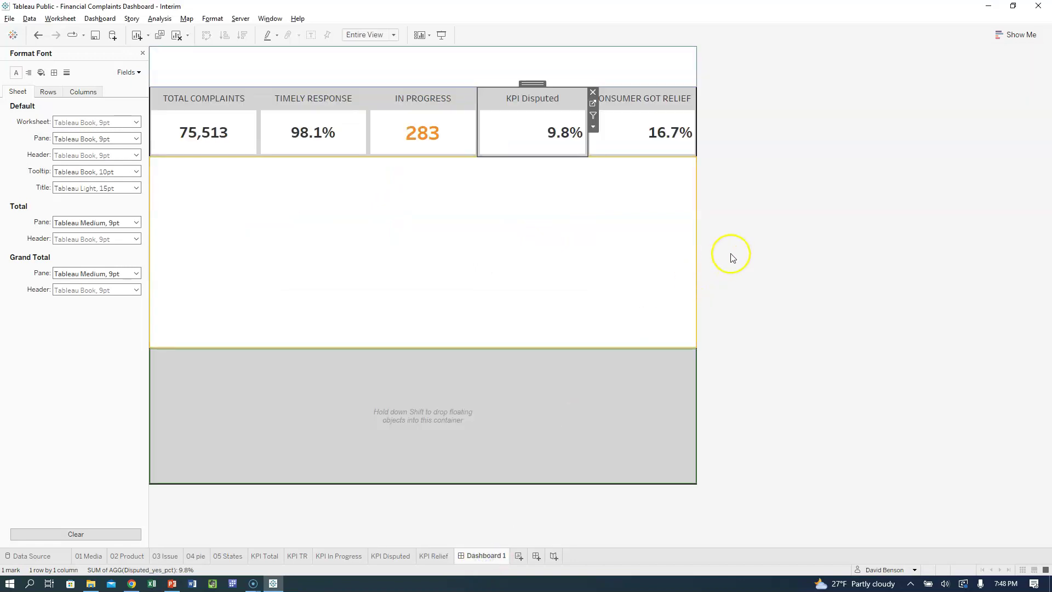
- Open the KPI Disputed worksheet from the dashboard and set its text alignment to Middle Center
left_click(541, 115)
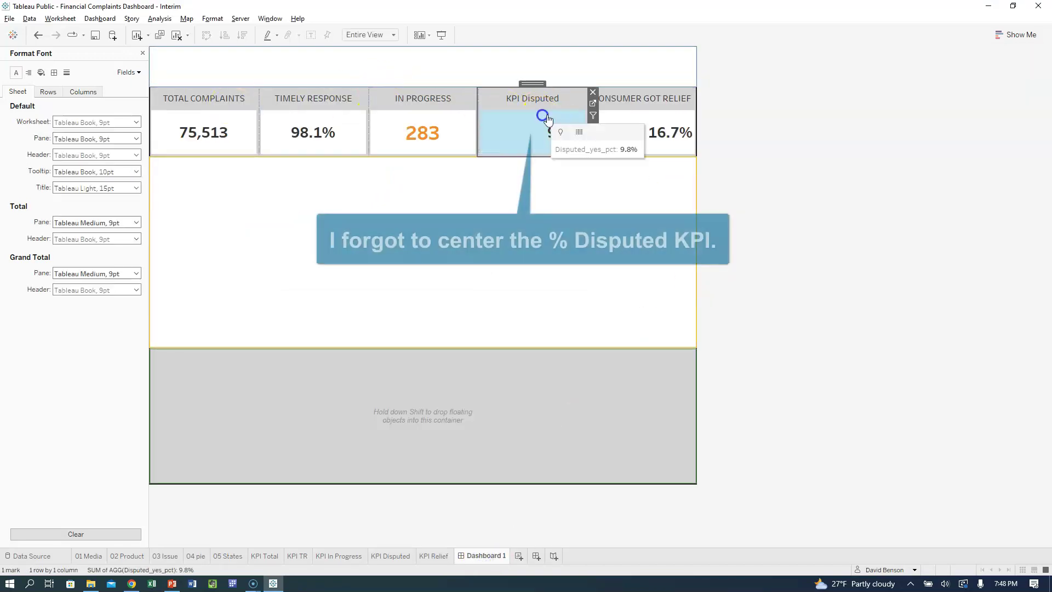
left_click(594, 103)
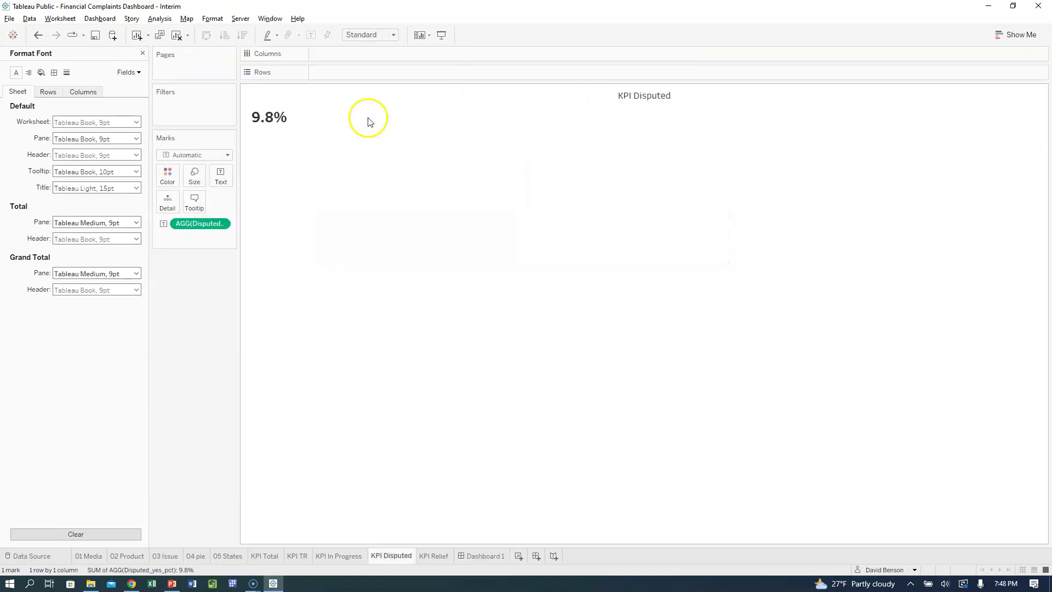
left_click(230, 189)
left_click(275, 212)
left_click(279, 260)
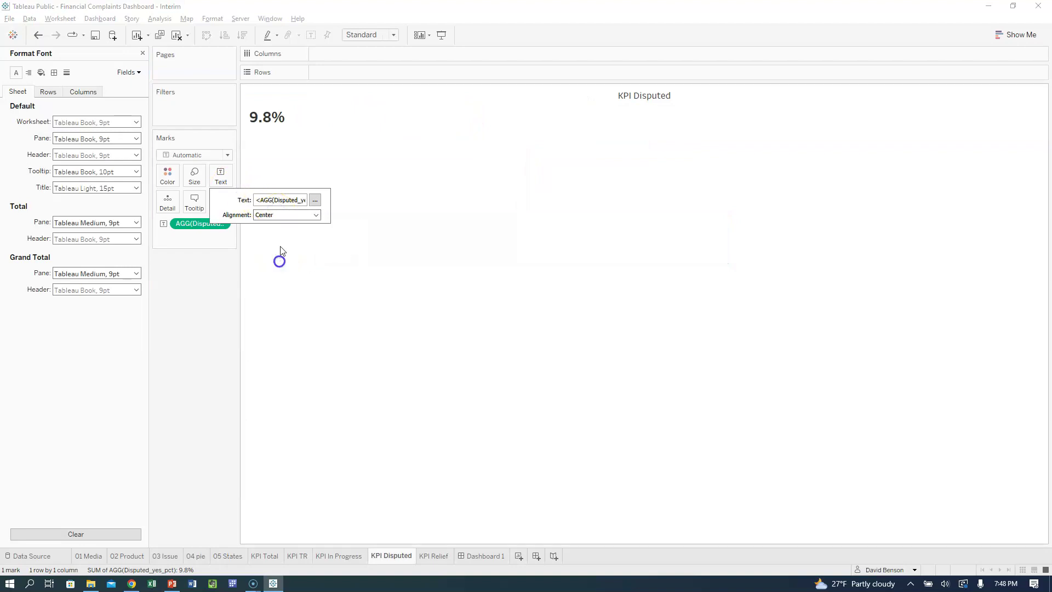
left_click(315, 214)
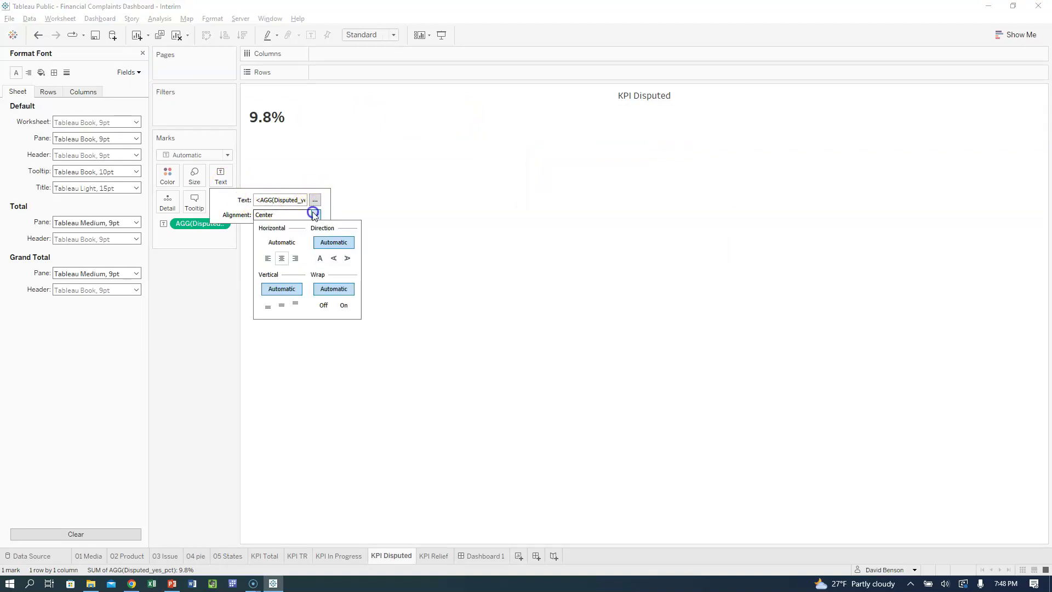
left_click(282, 308)
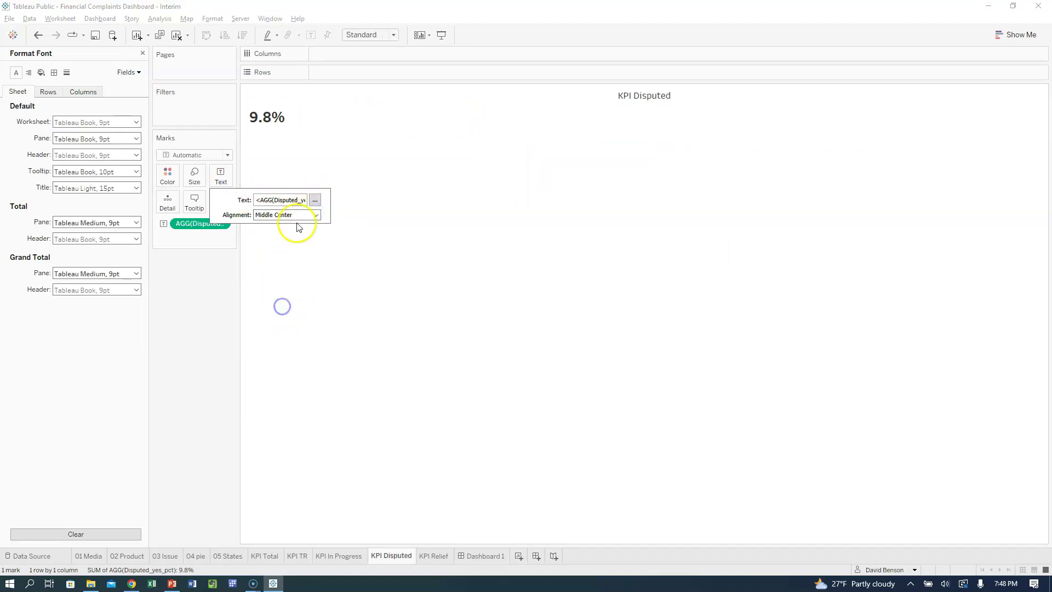
left_click(202, 331)
- Set the text alignment on the KPI Relief sheet to Middle Center and return to Dashboard 1
left_click(429, 556)
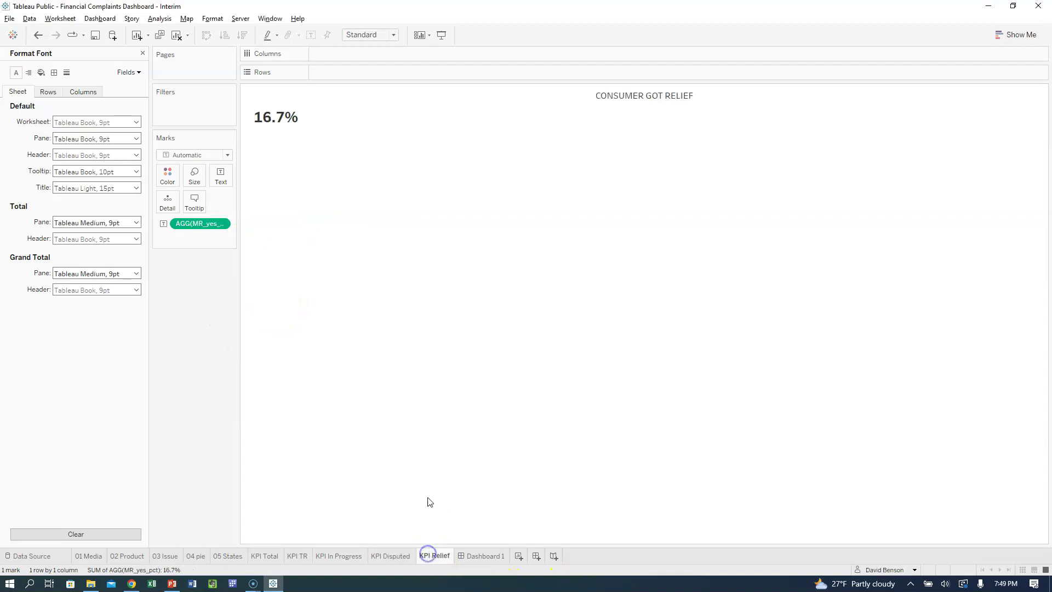
left_click(221, 178)
left_click(271, 215)
left_click(281, 258)
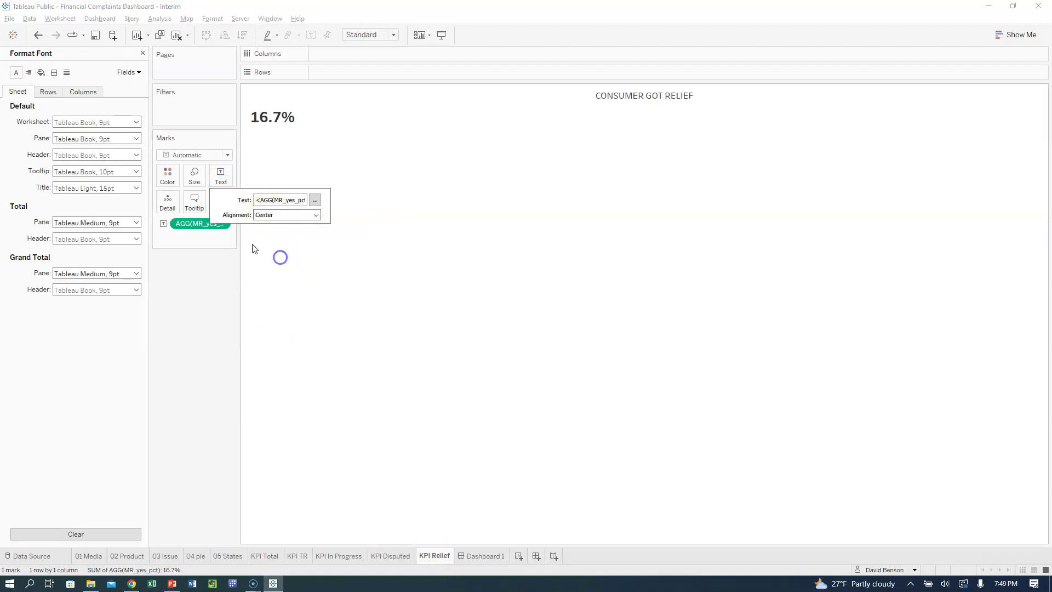
left_click(283, 216)
left_click(281, 304)
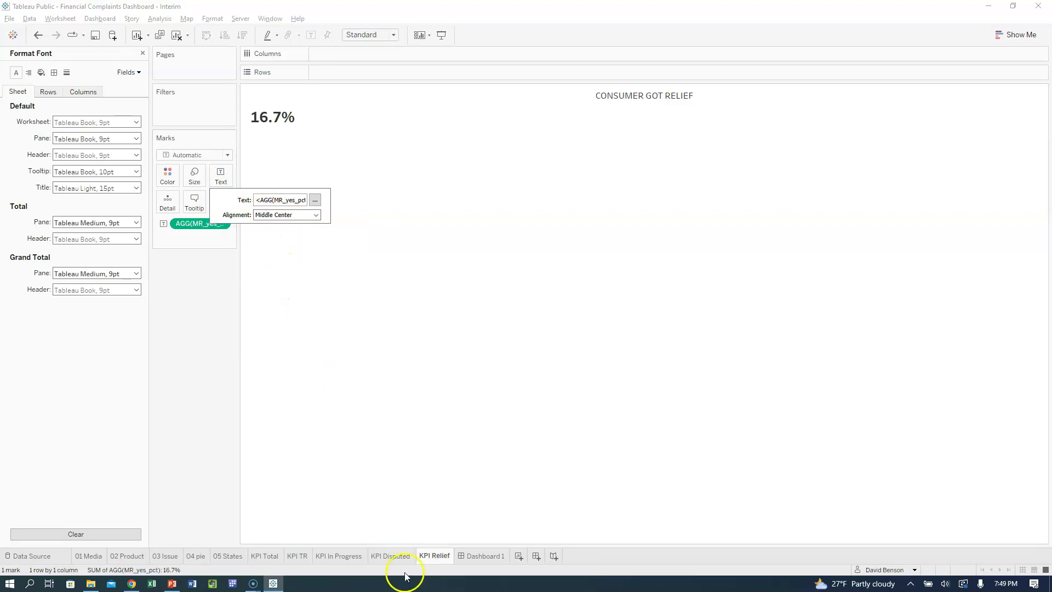
left_click(498, 559)
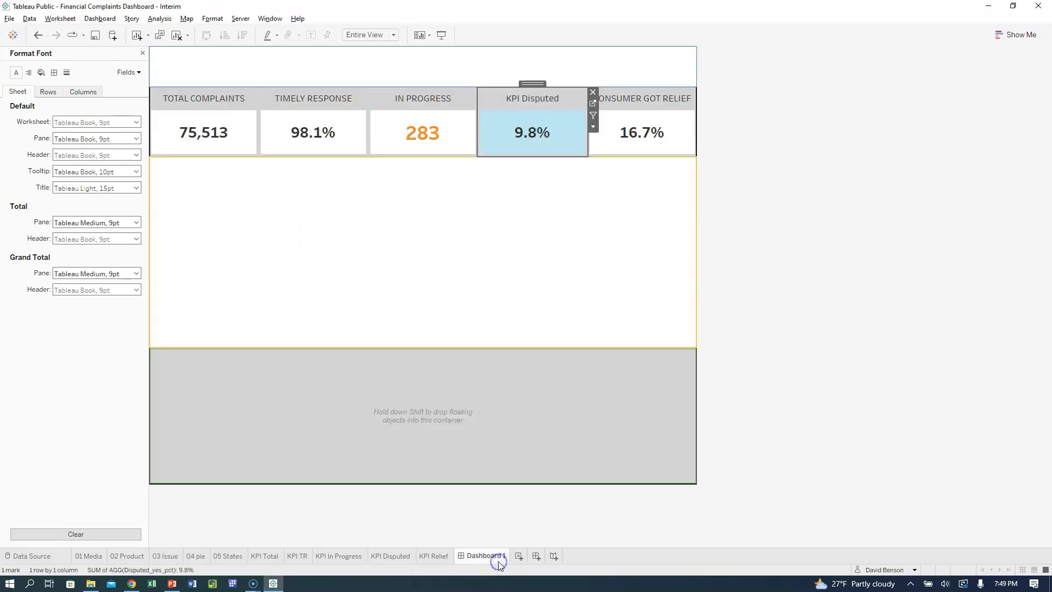
left_click(749, 270)
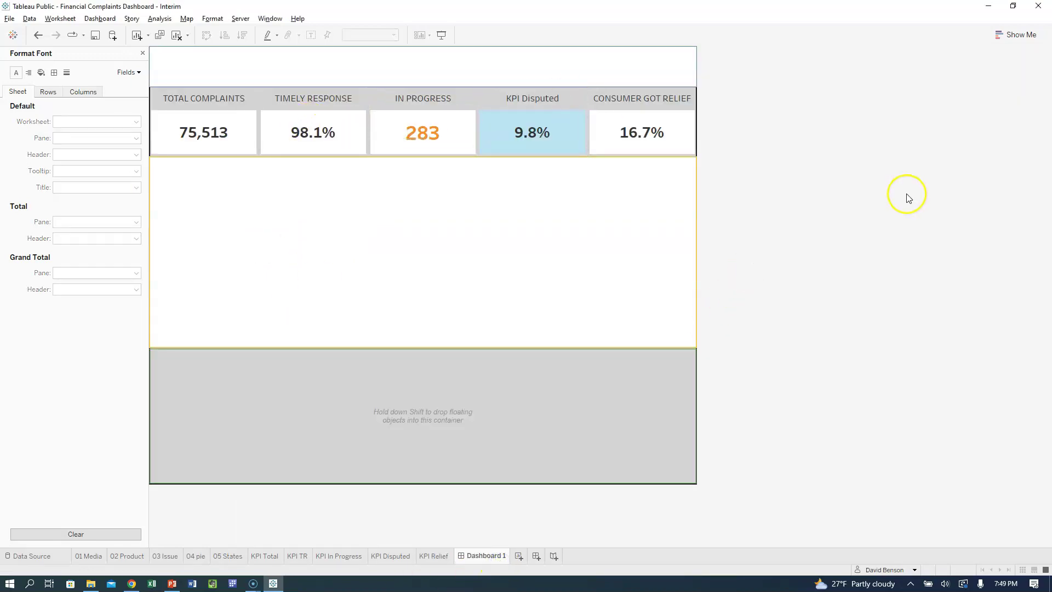
- Finish the font formatting and place the 05 States sheet in the empty container below the KPI tiles
left_click(143, 53)
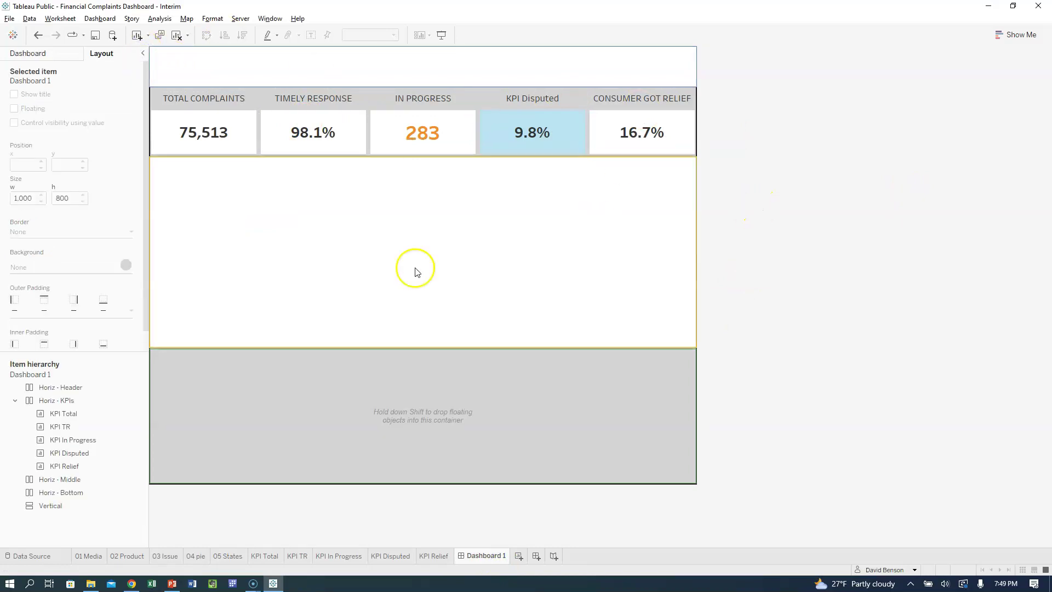
left_click(28, 53)
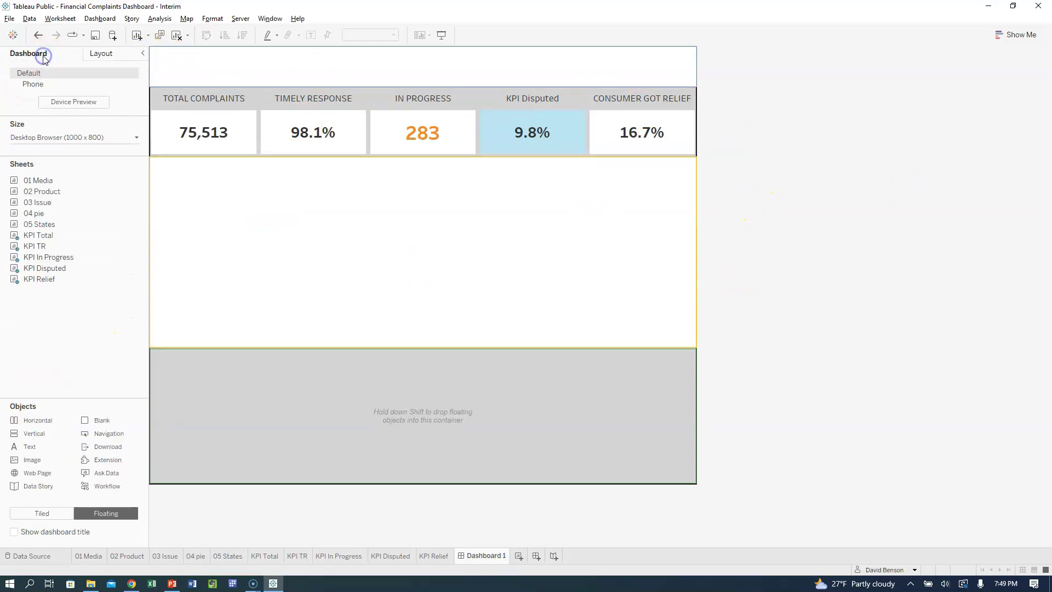
mouse_move(25, 191)
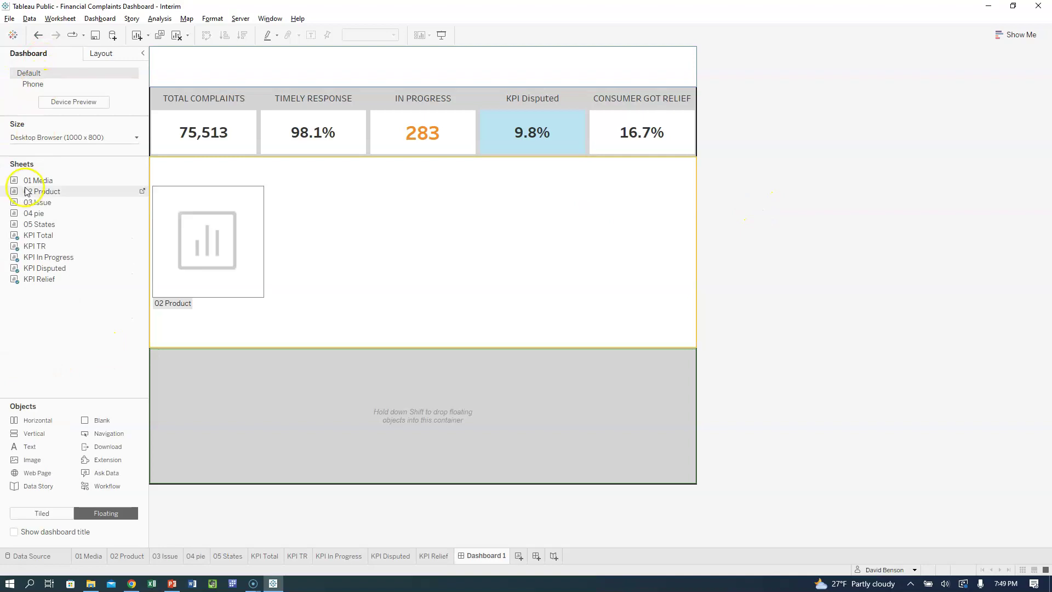
mouse_move(124, 185)
left_click_drag(128, 185, 250, 412)
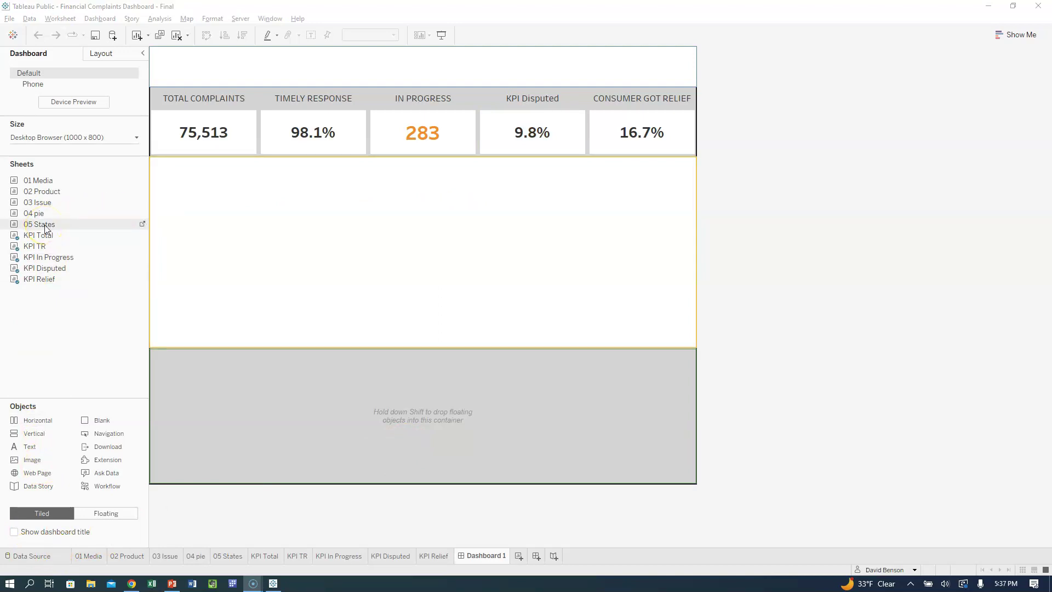
left_click_drag(40, 225, 343, 242)
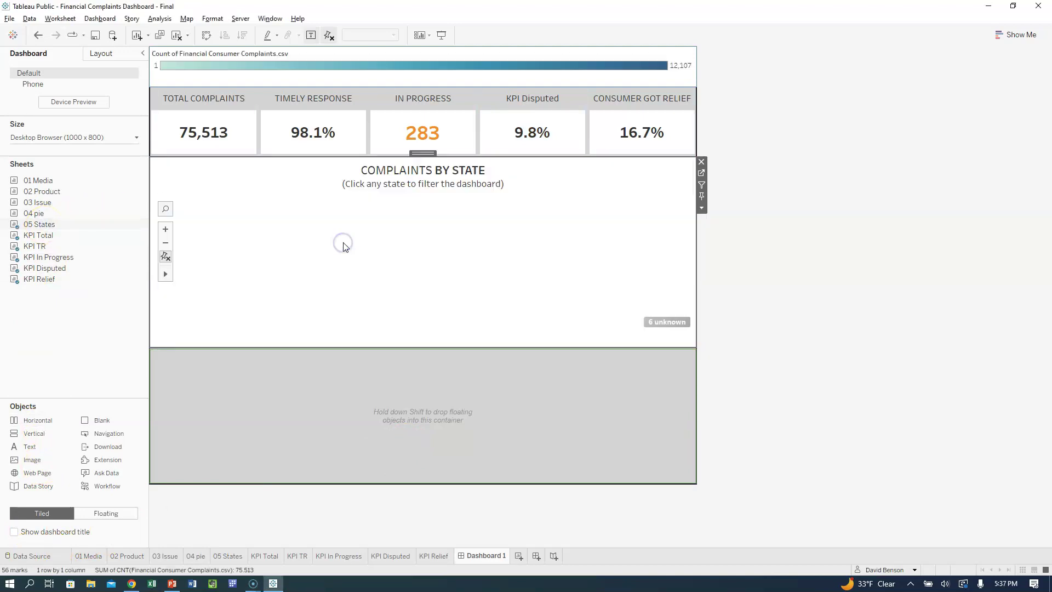
- Add the 03 Issue sheet to the left of the state map and distribute the middle container's contents evenly
mouse_move(53, 182)
mouse_move(53, 202)
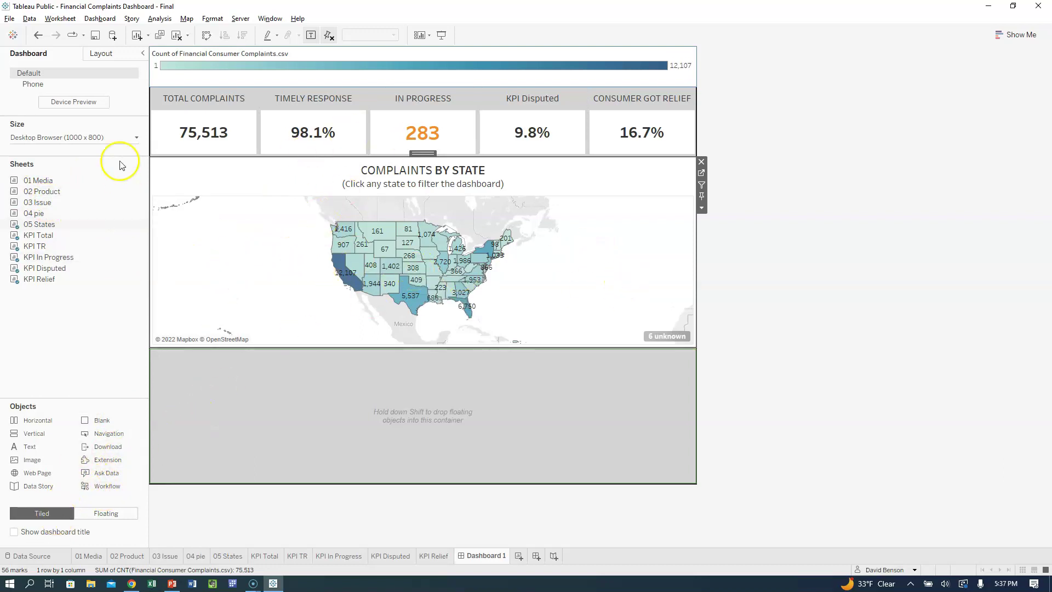
left_click_drag(47, 207, 174, 215)
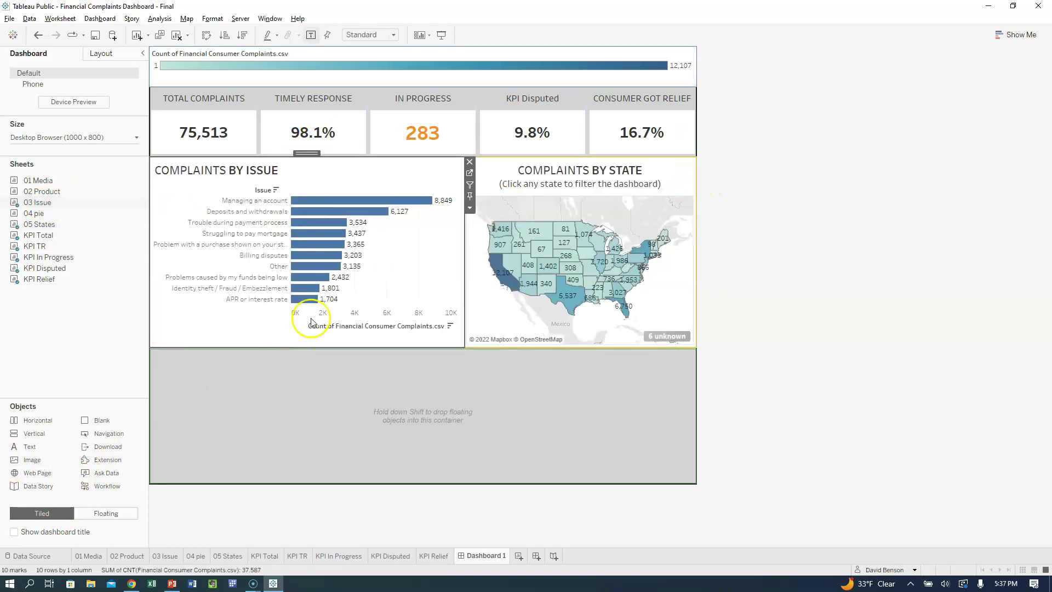
left_click(310, 152)
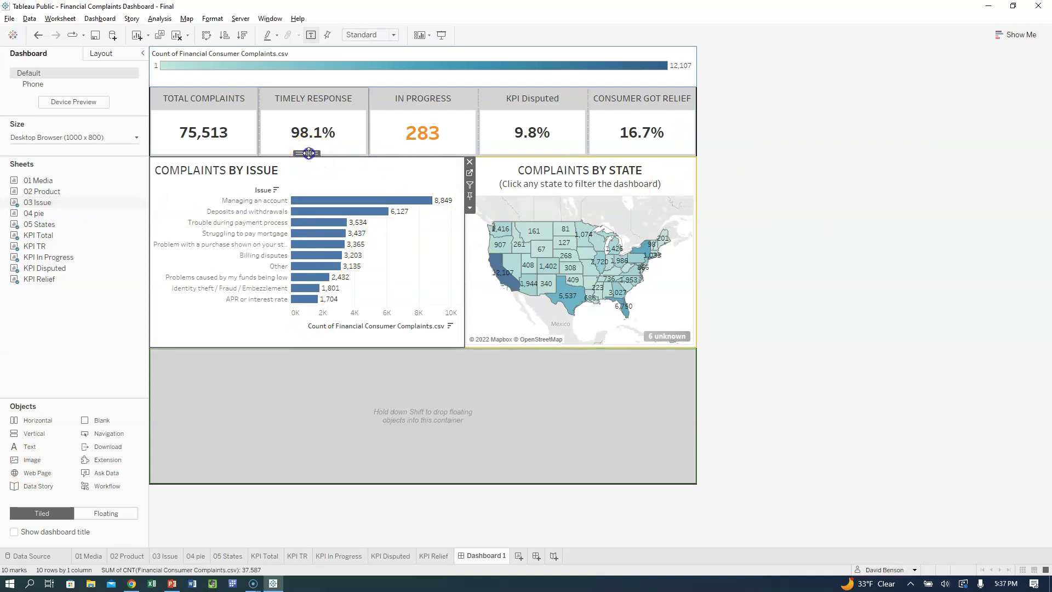
left_click(692, 200)
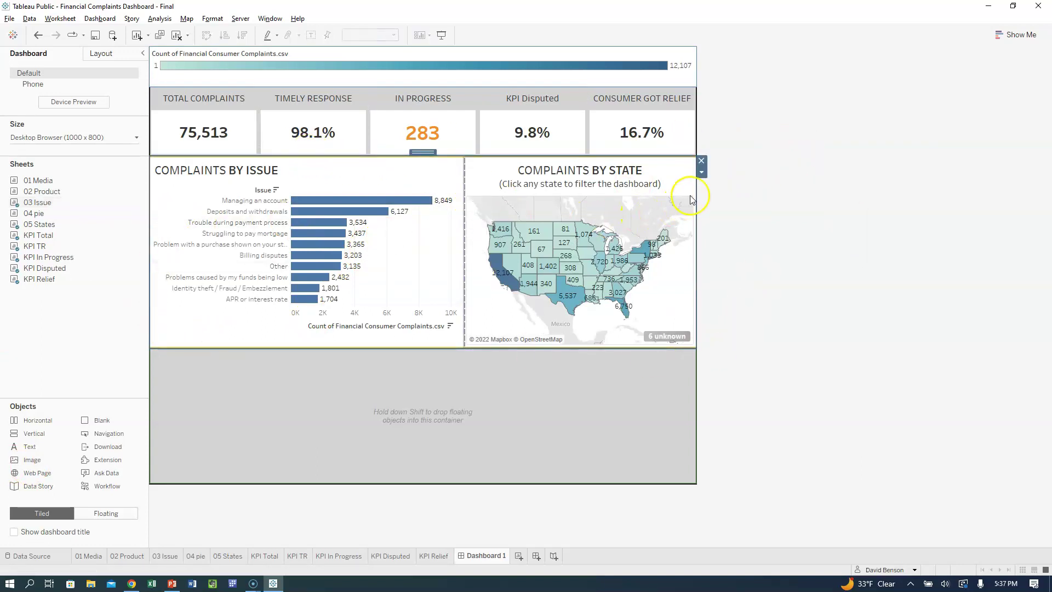
left_click(701, 172)
left_click(715, 200)
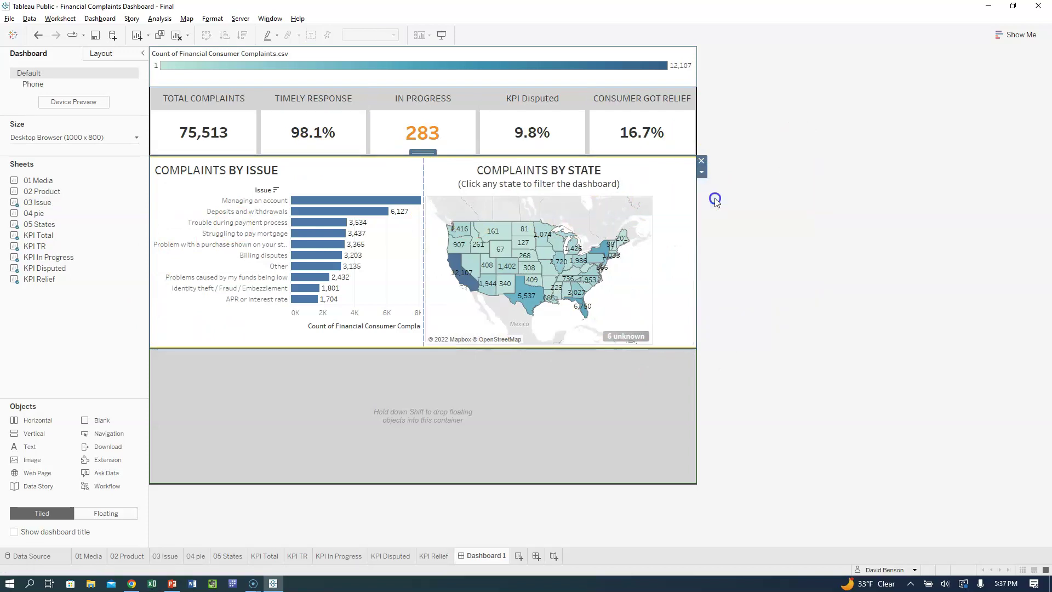
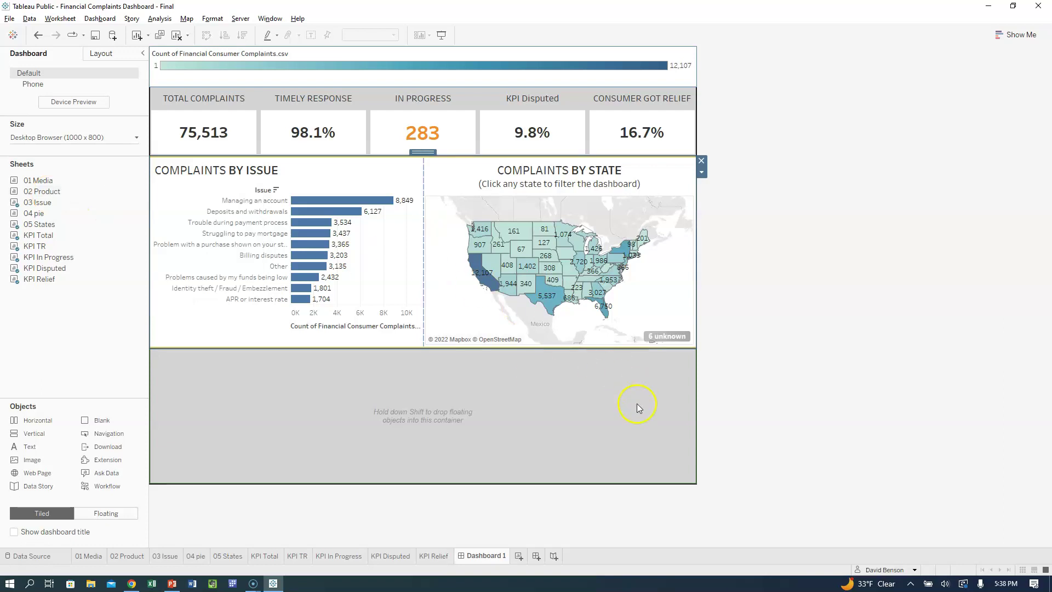
- Place the 01 Media, 02 Product and 04 pie sheets side by side in the dashboard's bottom container
left_click_drag(33, 187, 148, 371)
mouse_move(60, 193)
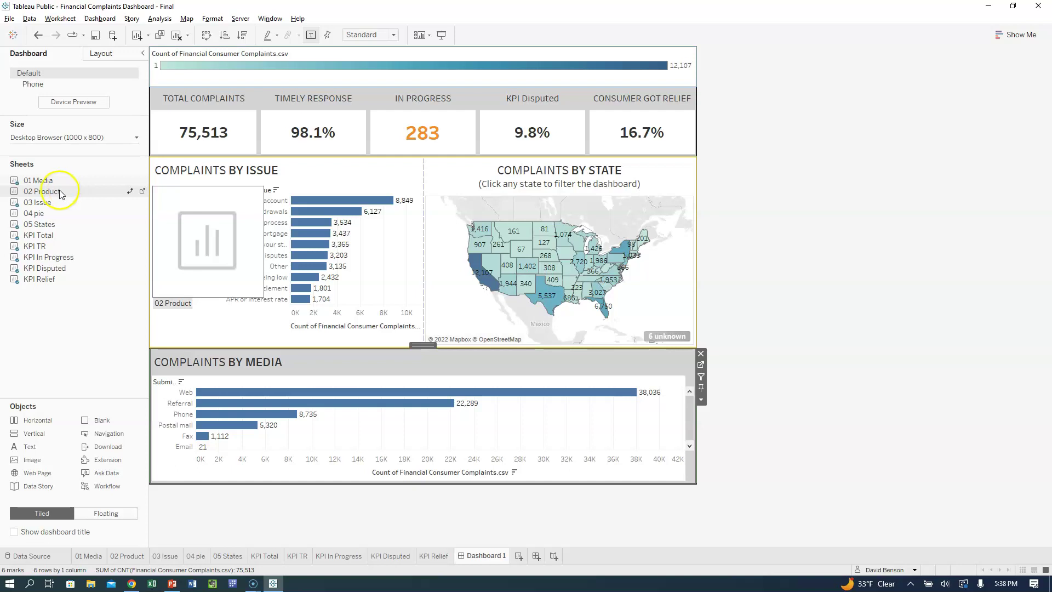
left_click_drag(48, 195, 518, 341)
mouse_move(686, 409)
left_mouse_down()
mouse_move(701, 411)
mouse_move(686, 419)
left_mouse_up()
left_click_drag(33, 213, 75, 218)
left_click(610, 394)
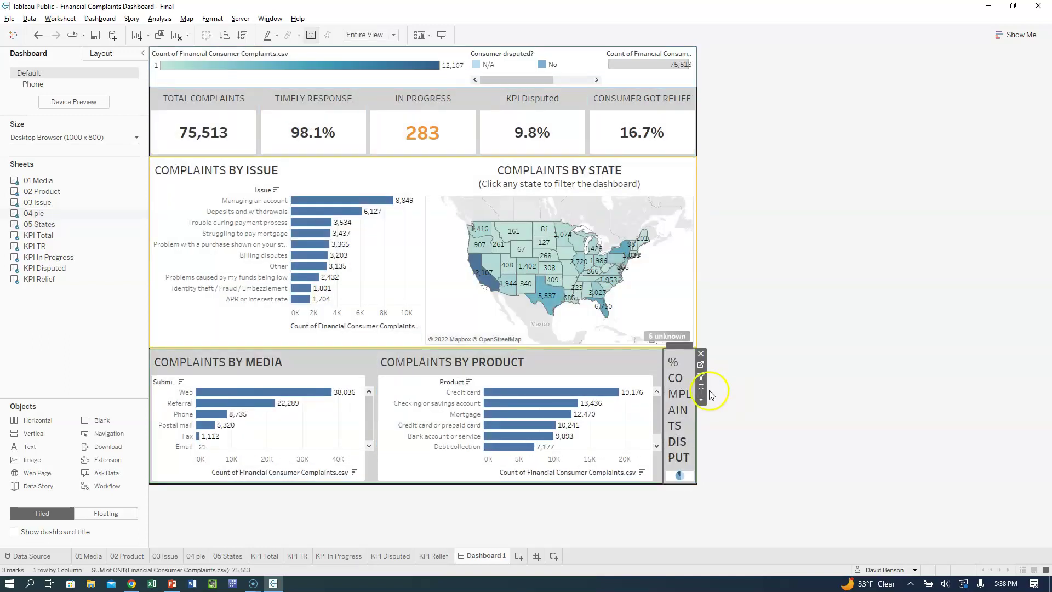
- Select the container around the three bottom charts and distribute its contents evenly
left_click(701, 400)
mouse_move(741, 353)
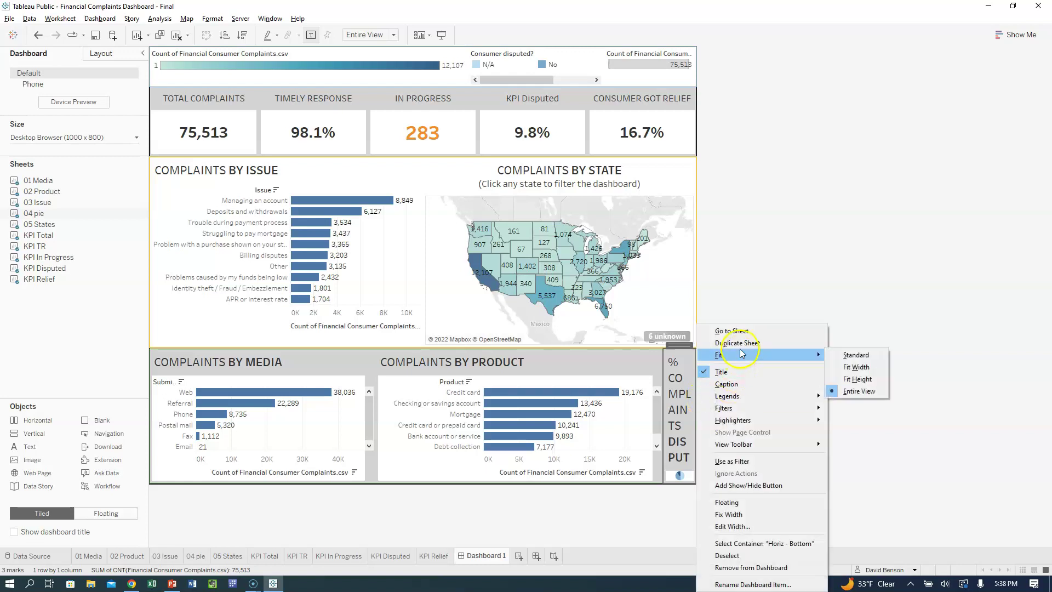
left_click(682, 348)
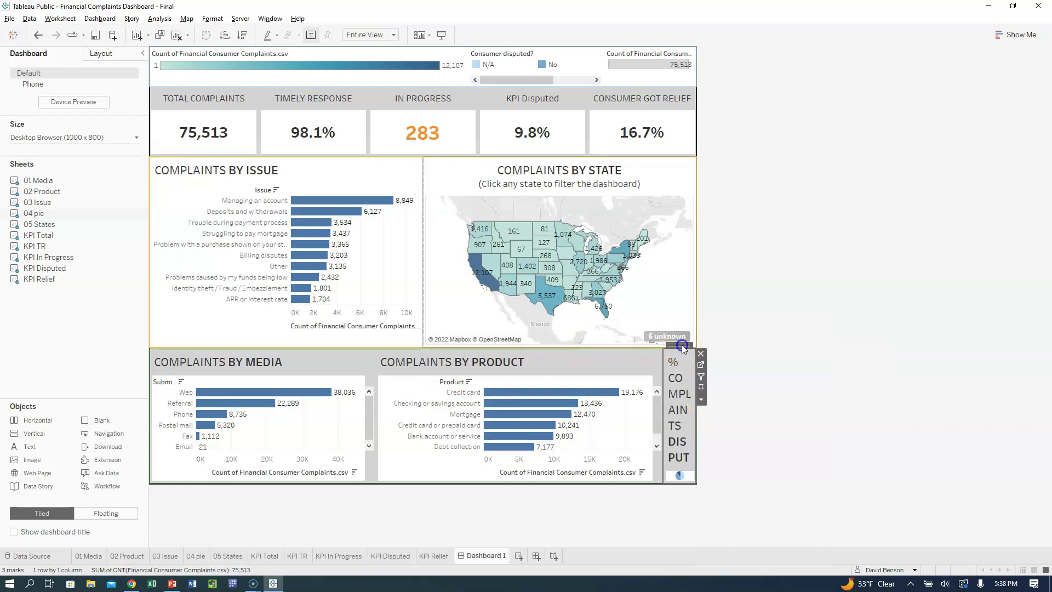
double_click(682, 348)
left_click(702, 364)
left_click(735, 390)
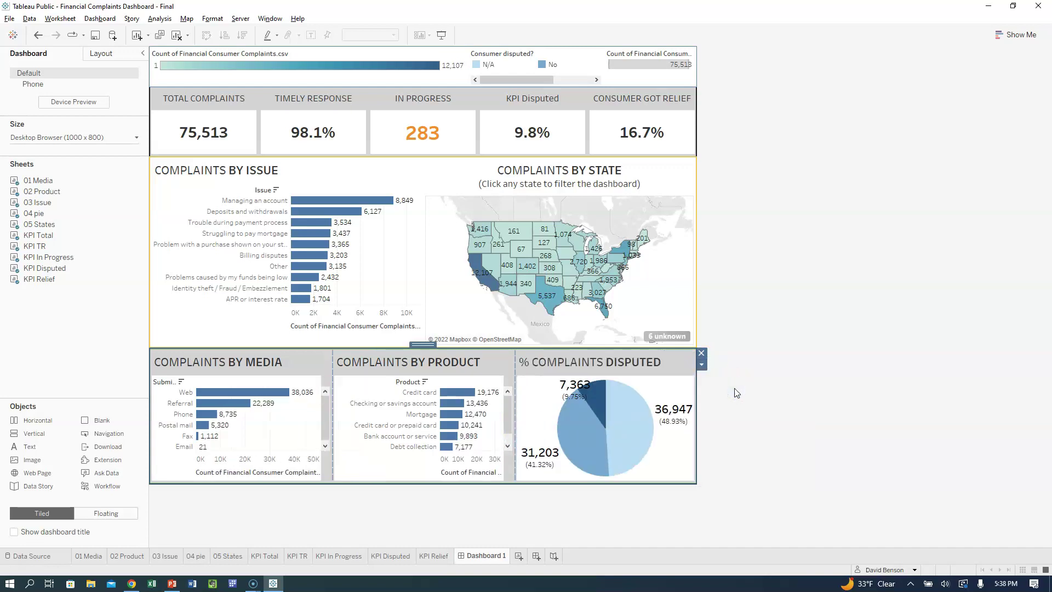
left_click(557, 404)
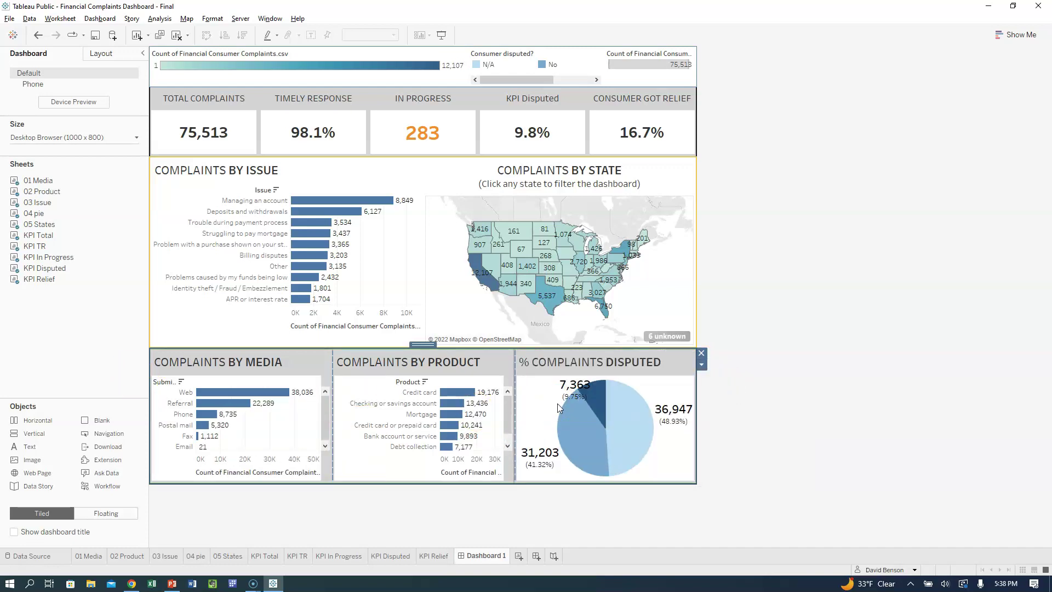
- Hide the row field labels of the Complaints by Issue chart
left_click_drag(329, 165, 274, 158)
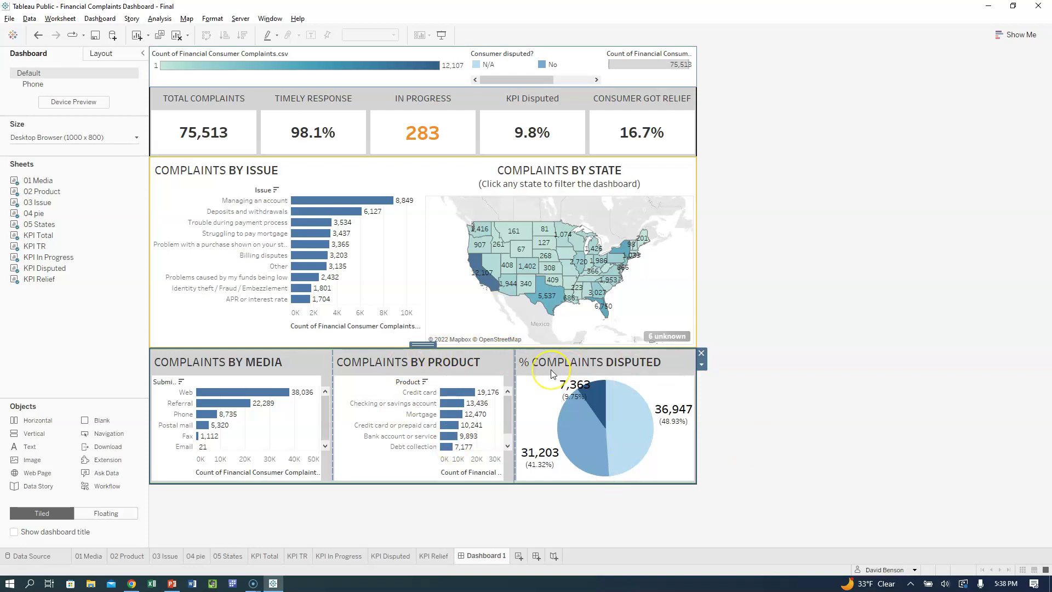
right_click(274, 191)
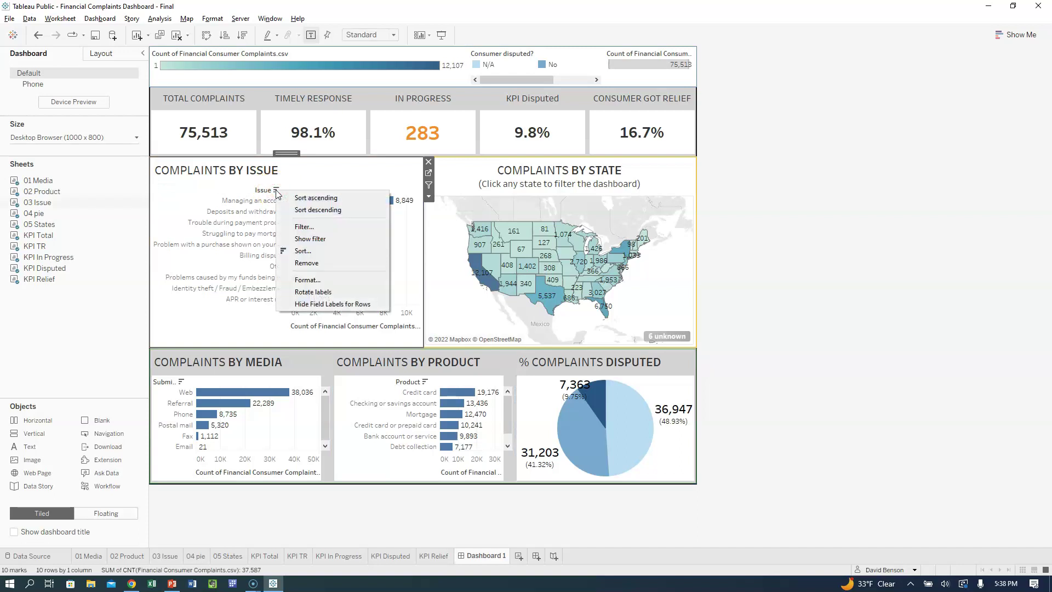
left_click(294, 303)
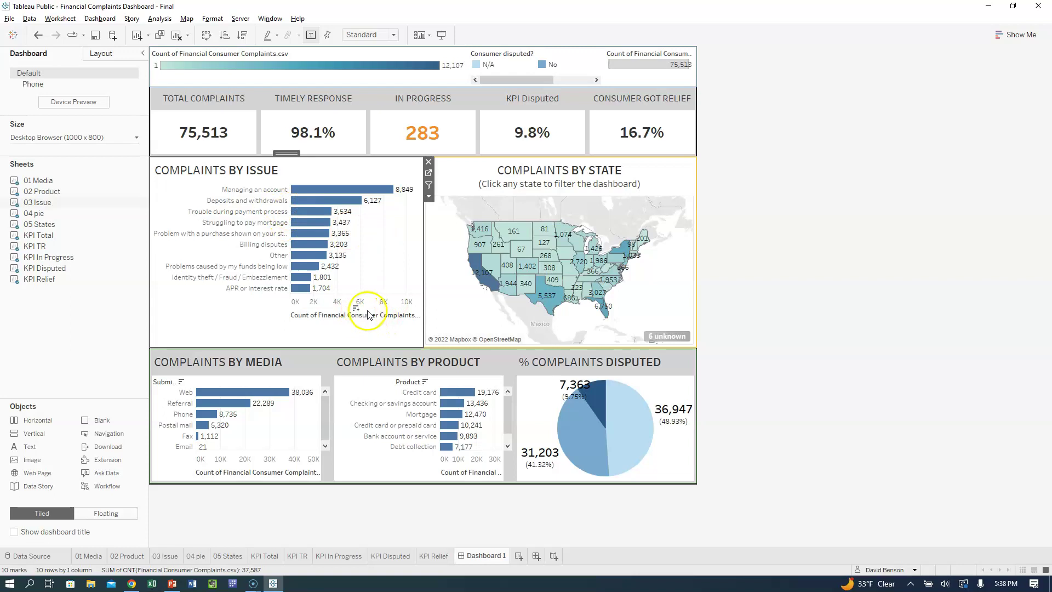
- Hide the axis header of the Complaints by Issue chart and set the chart's fit to Entire View
right_click(371, 312)
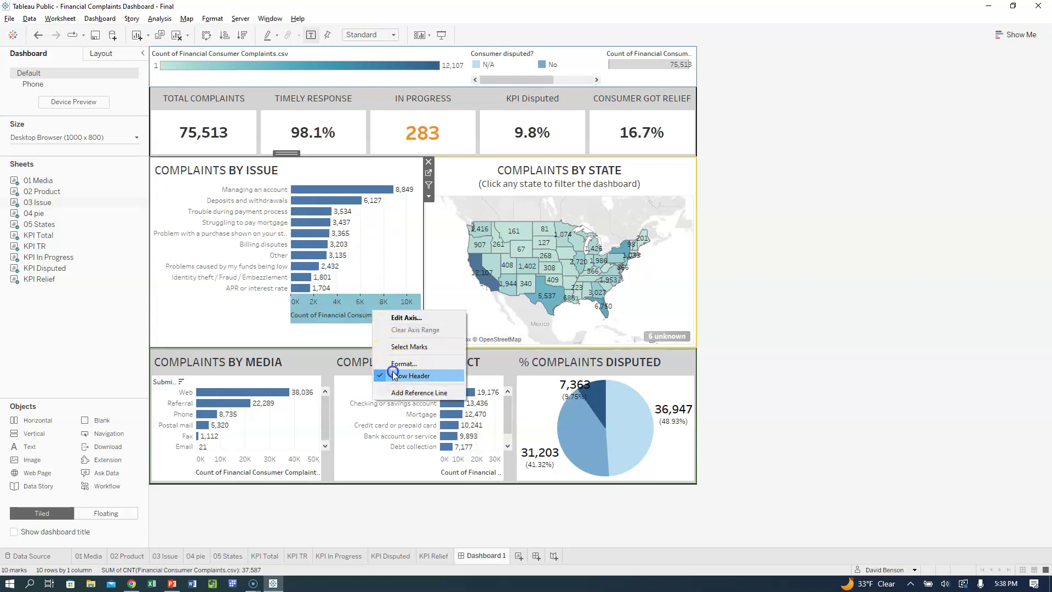
left_click(393, 375)
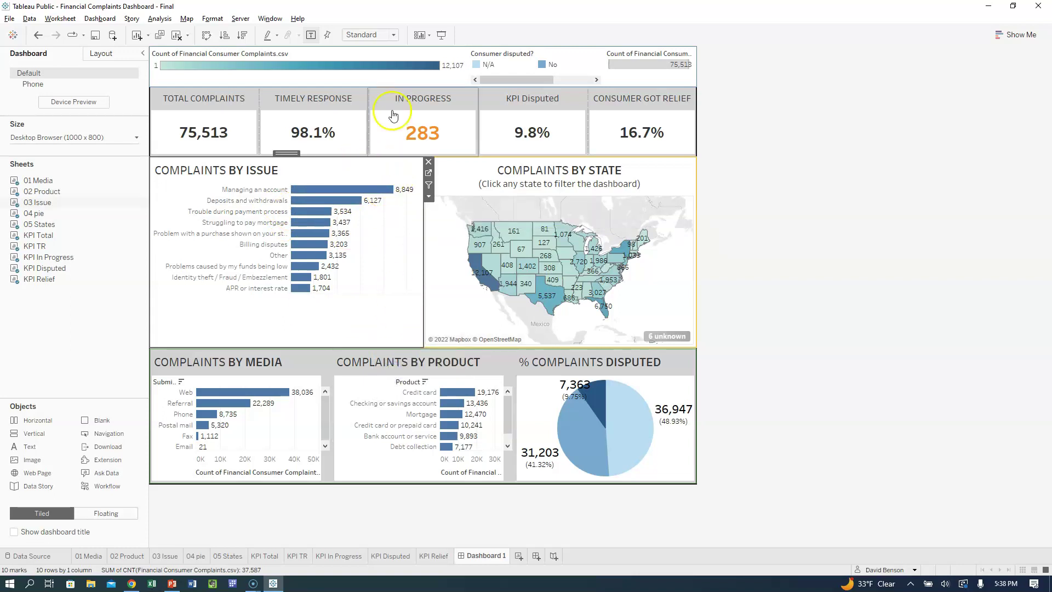
left_click(394, 35)
left_click(370, 72)
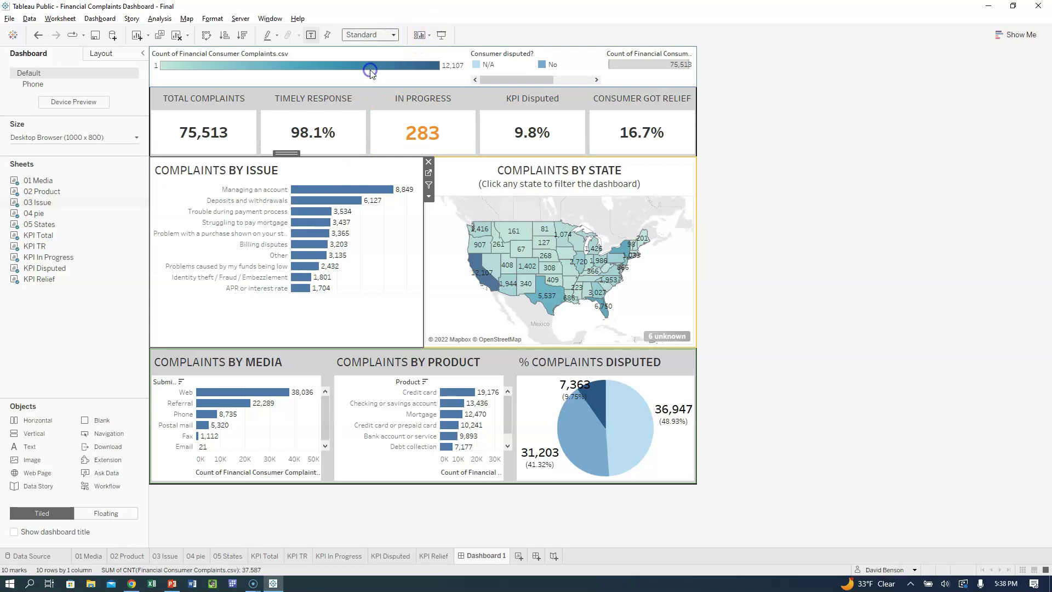
right_click(253, 172)
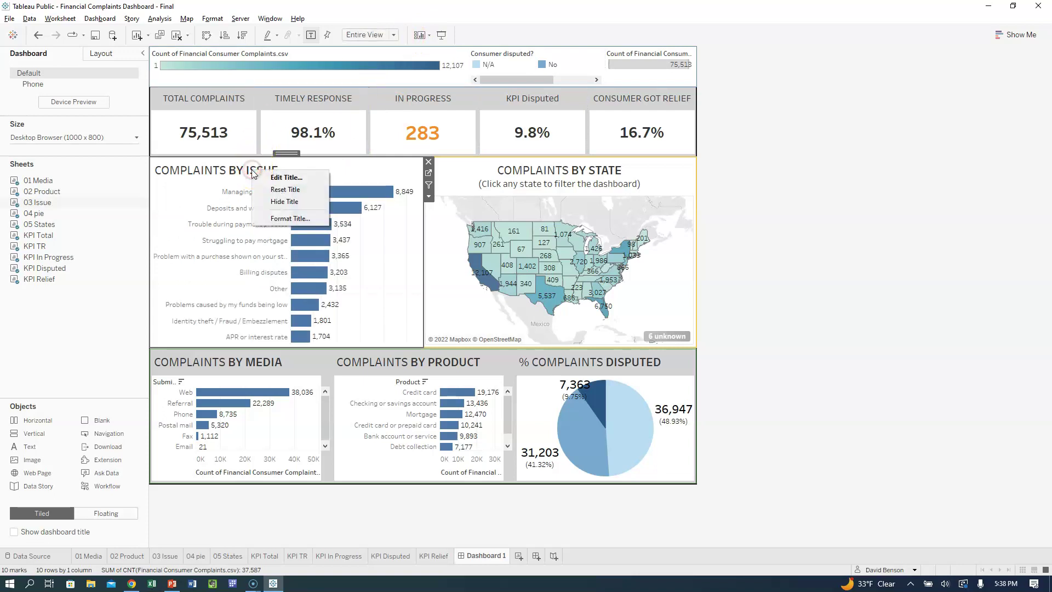
left_click(281, 218)
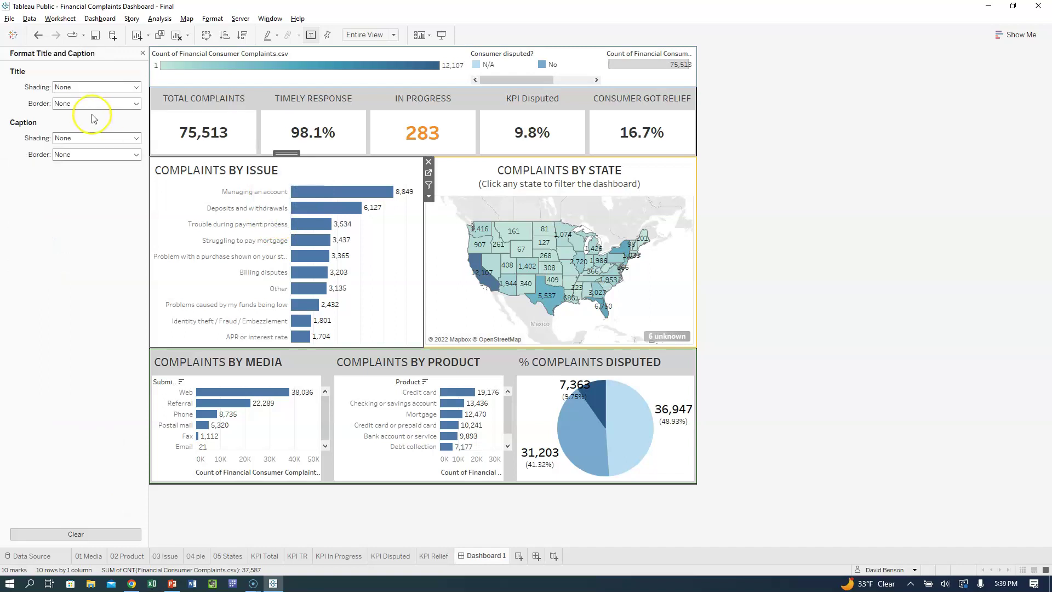
left_click(142, 53)
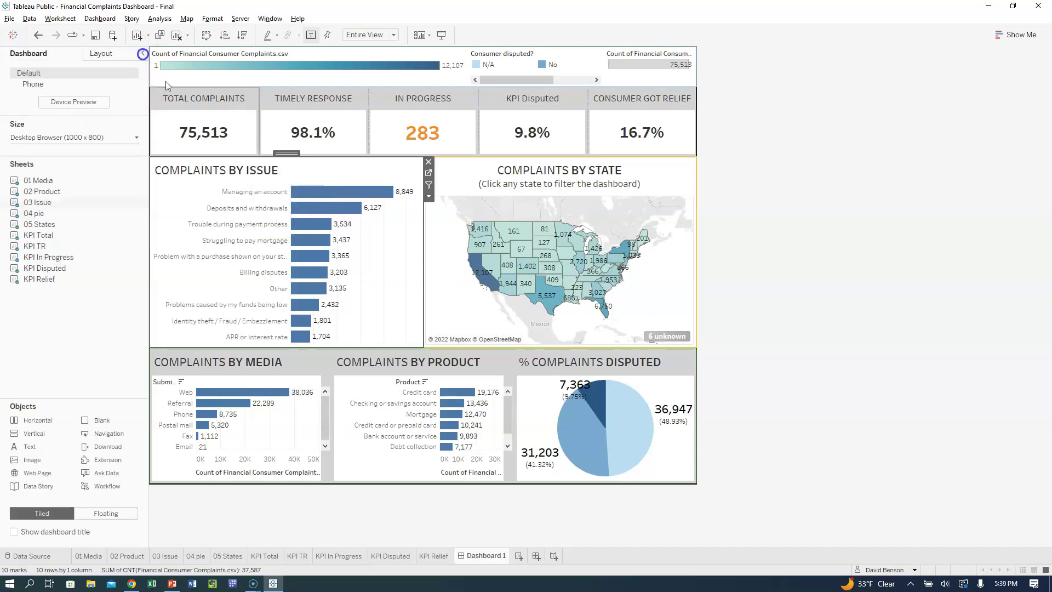
- Center the Complaints by Issue title text and apply the title edit
right_click(209, 171)
left_click(218, 175)
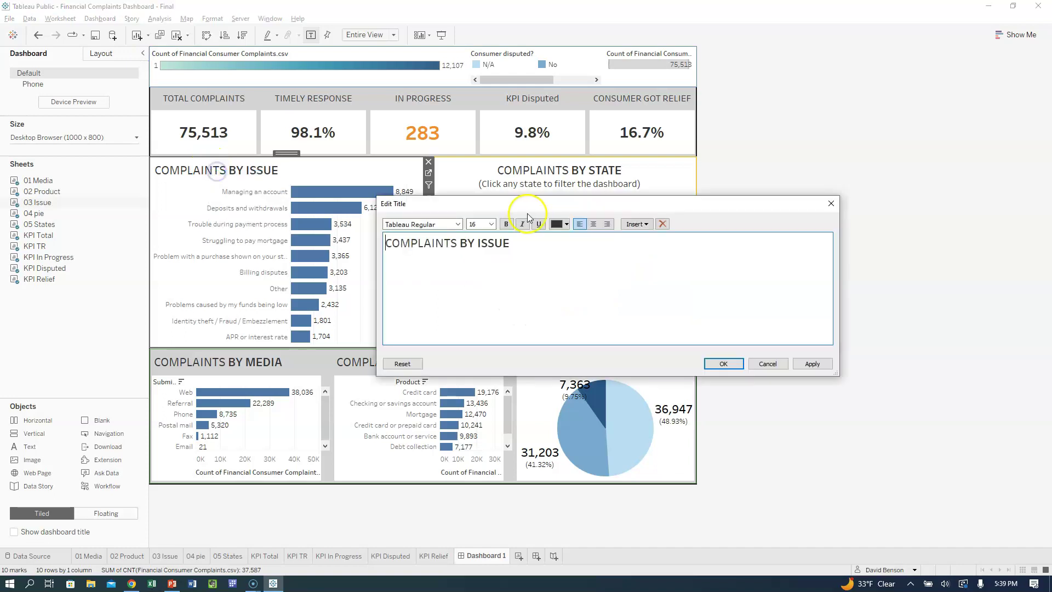
left_click_drag(486, 242, 527, 235)
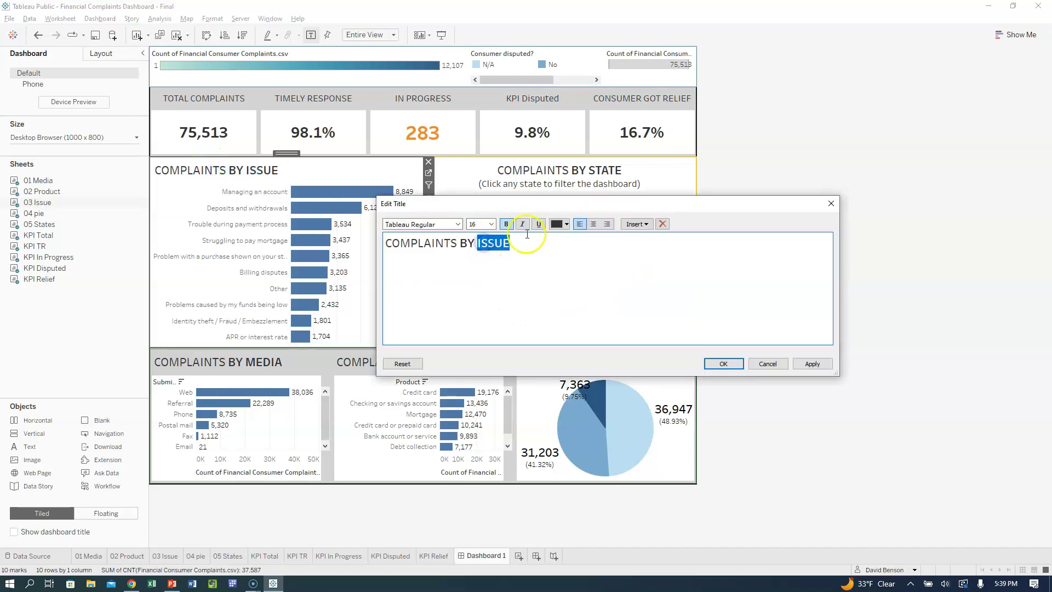
triple_click(471, 244)
left_click(592, 224)
left_click(811, 364)
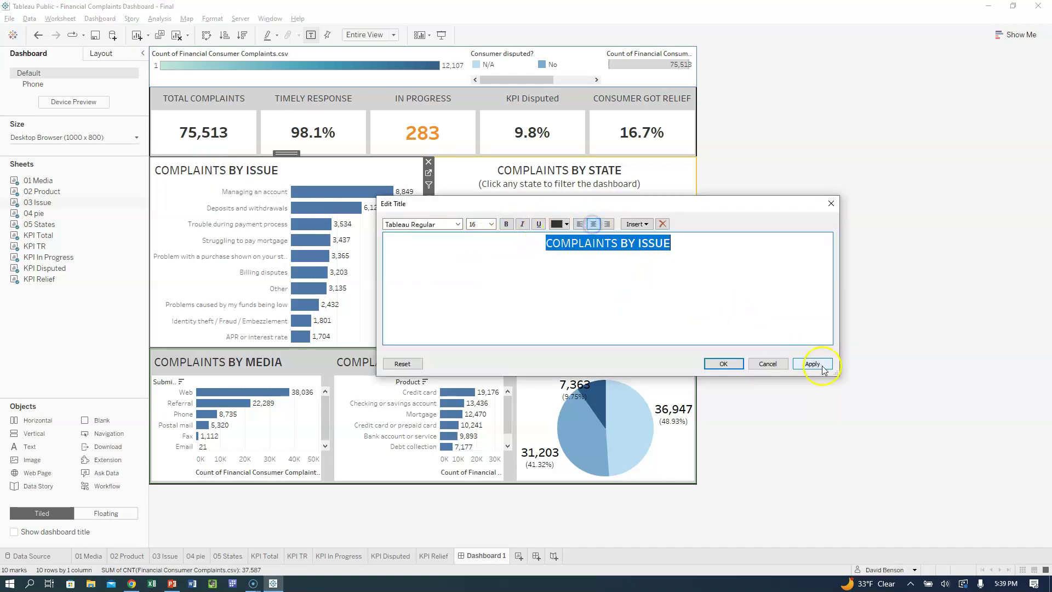
left_click(724, 363)
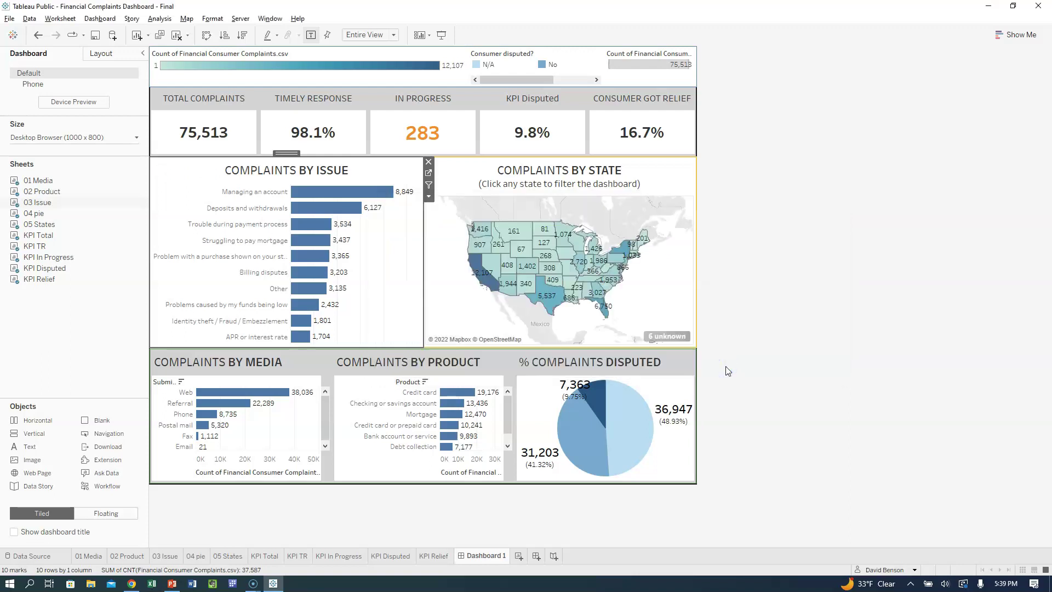
- Hide the row field labels of the Complaints by Media and Complaints by Product charts
left_click(385, 364)
left_click(542, 364)
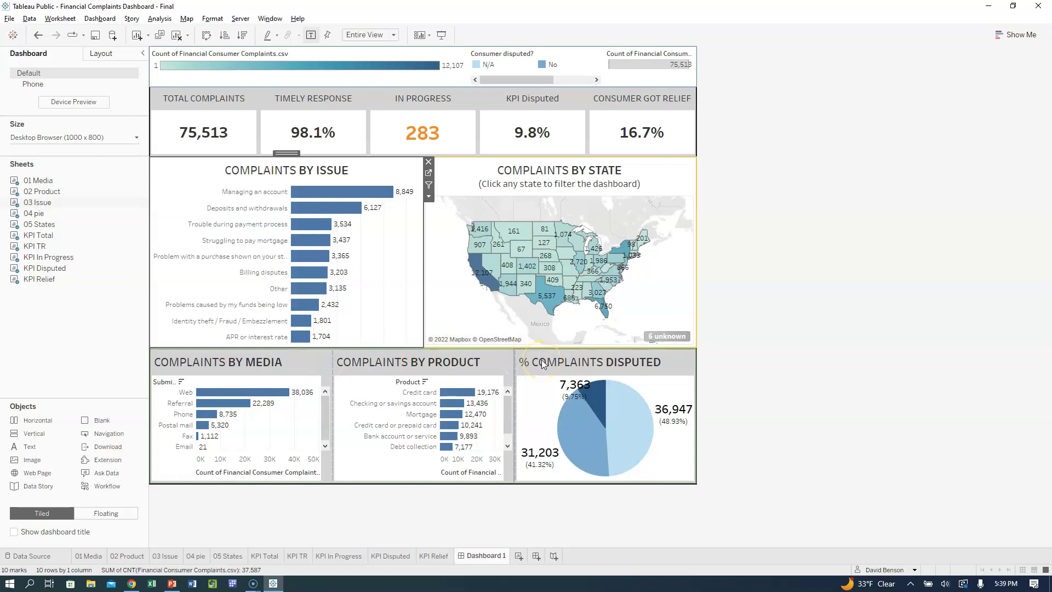
left_click(174, 386)
right_click(174, 385)
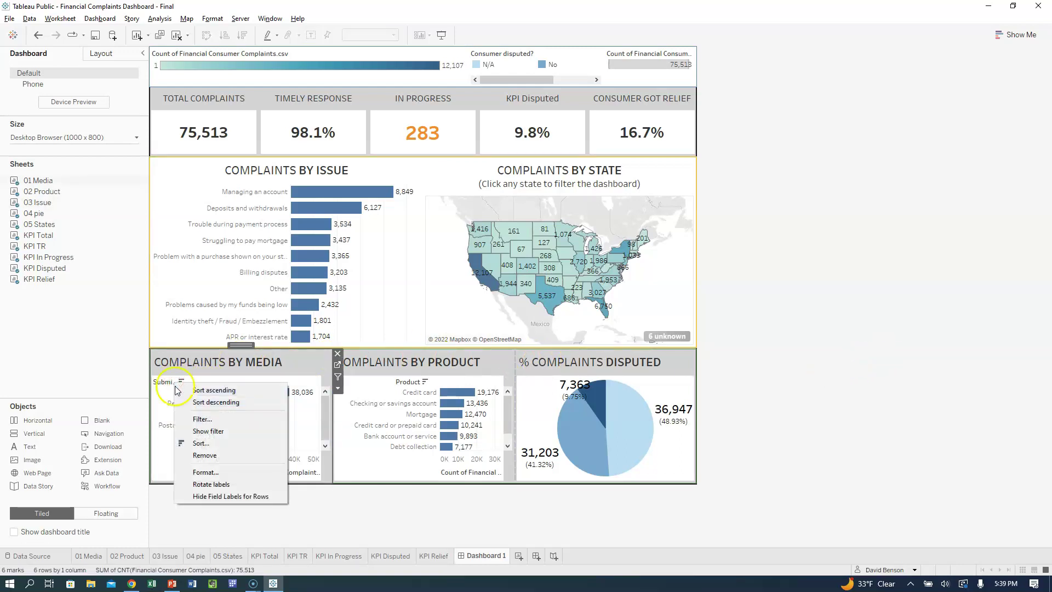
left_click(200, 497)
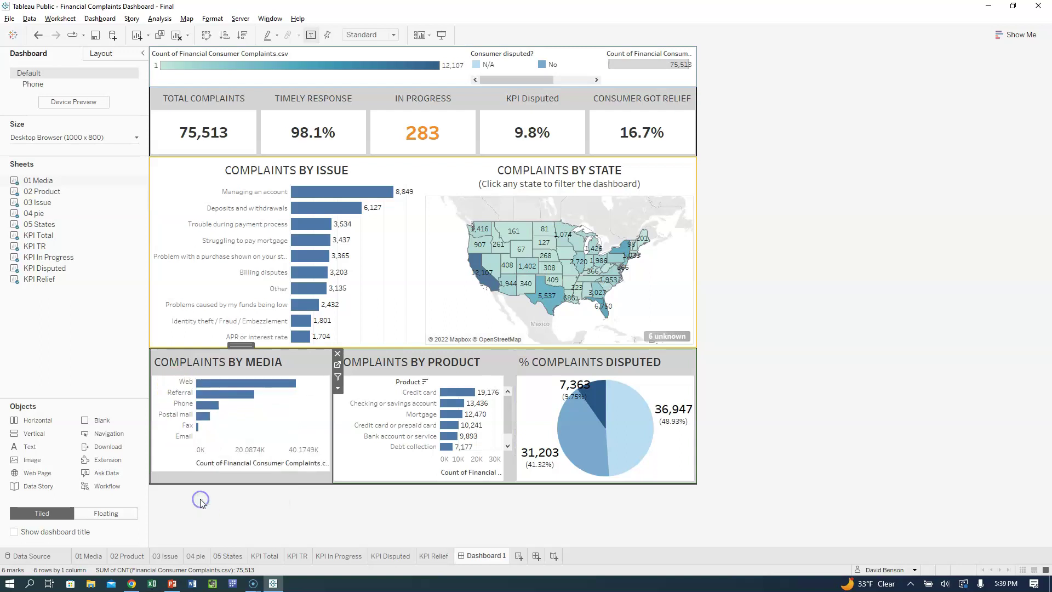
right_click(407, 382)
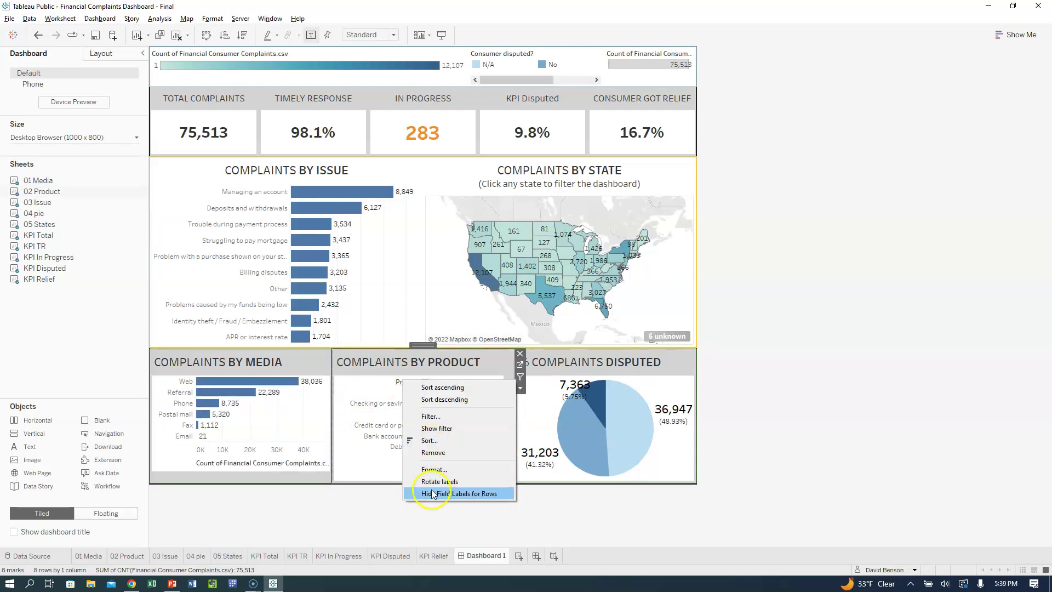
left_click(432, 494)
- Hide the axis header of the Complaints by Media chart and set the chart's fit to Entire View
right_click(255, 454)
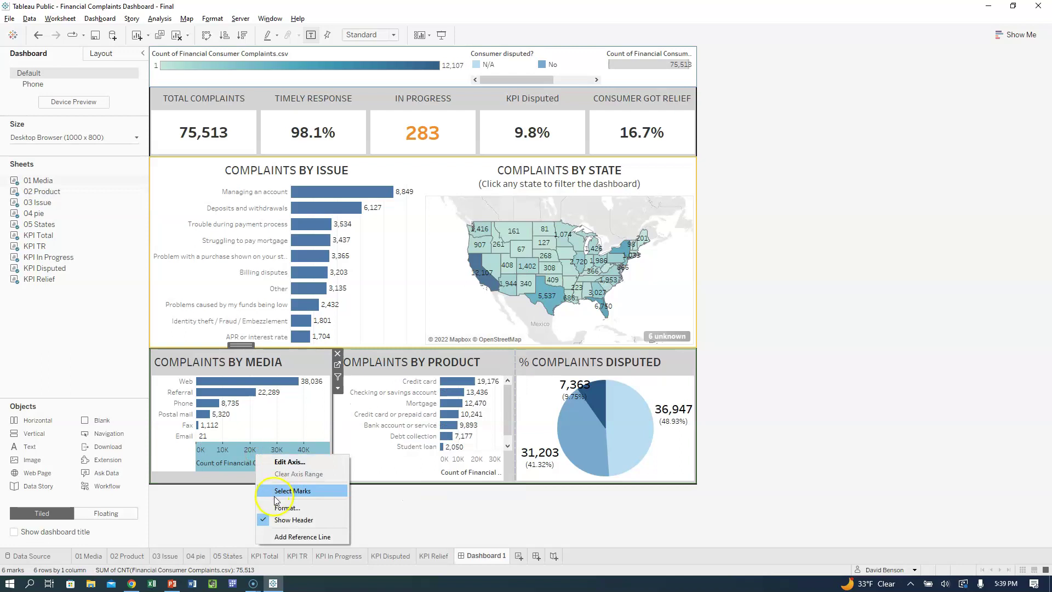
left_click(279, 521)
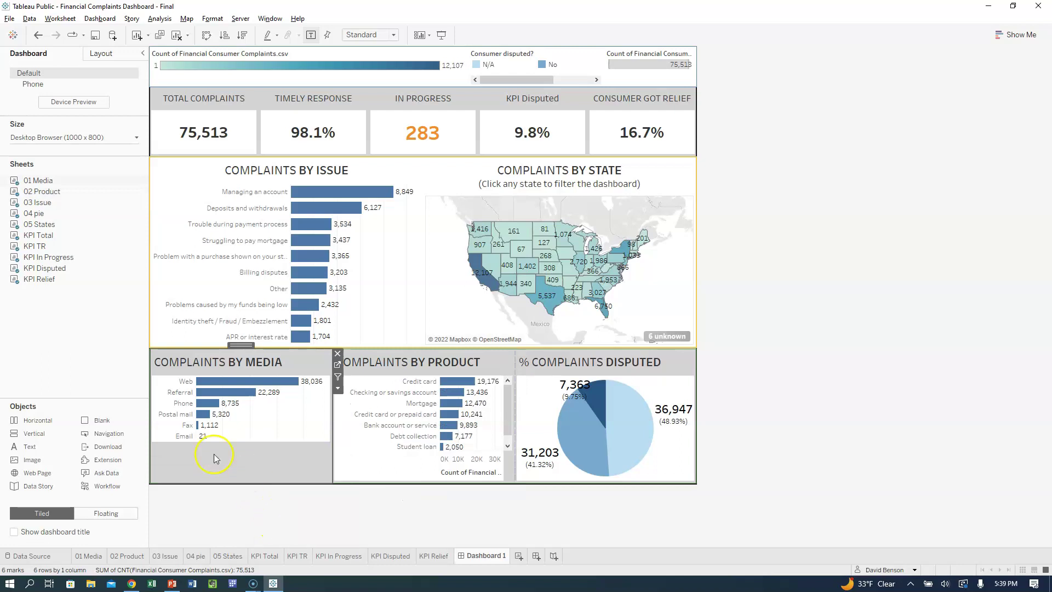
left_click(388, 34)
left_click(374, 78)
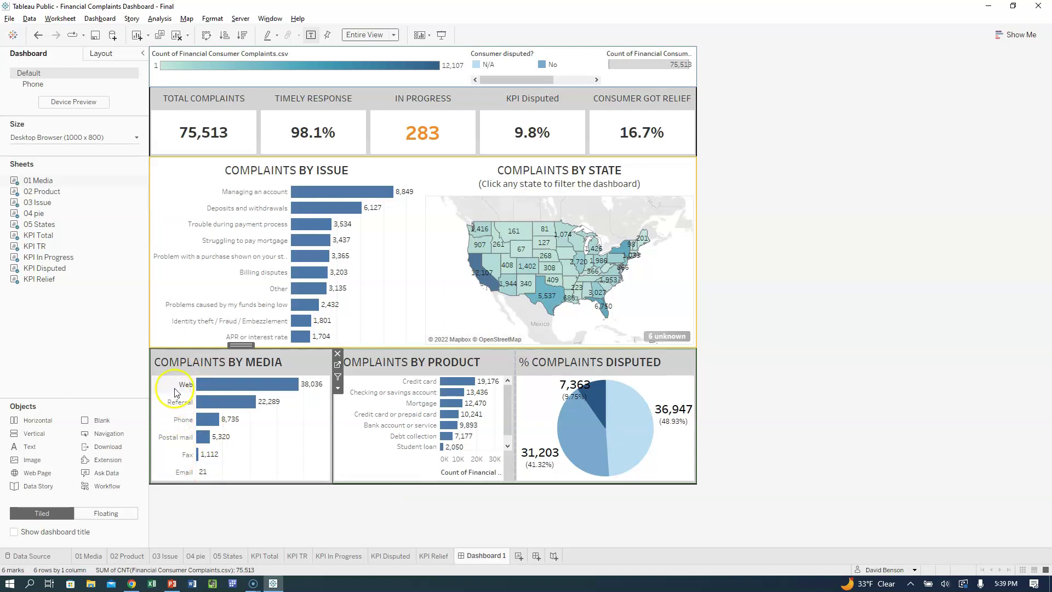
- Hide the axis header of the Complaints by Product chart and set its fit to Entire View
right_click(458, 465)
left_click(490, 527)
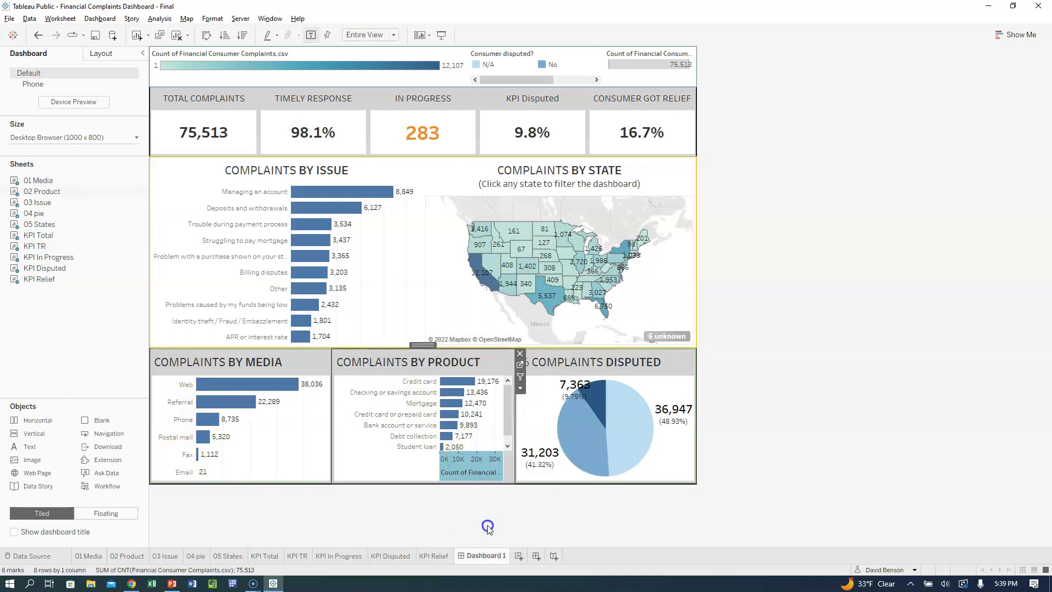
left_click(393, 34)
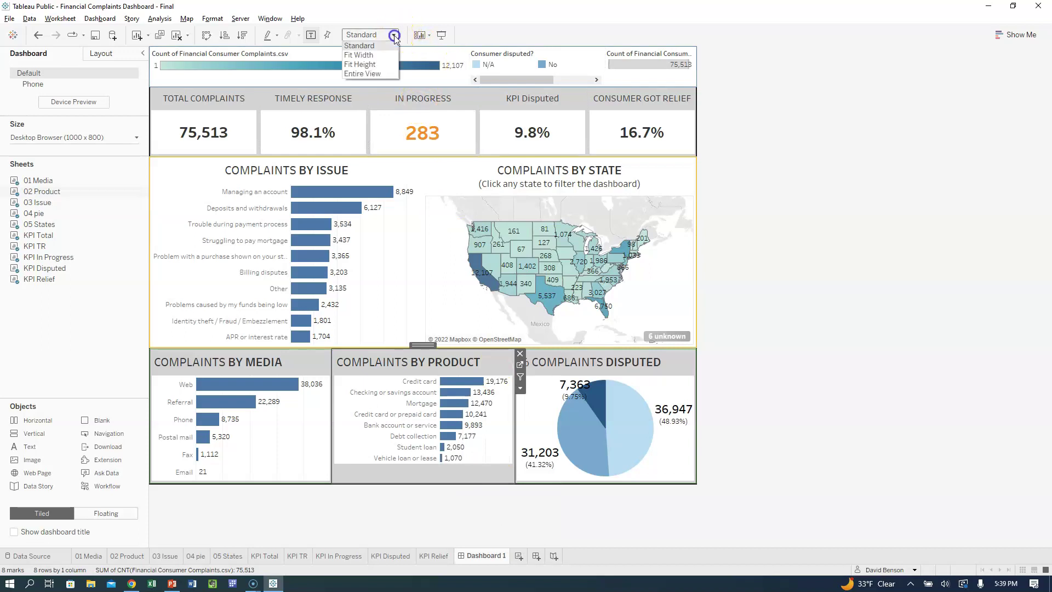
left_click(383, 74)
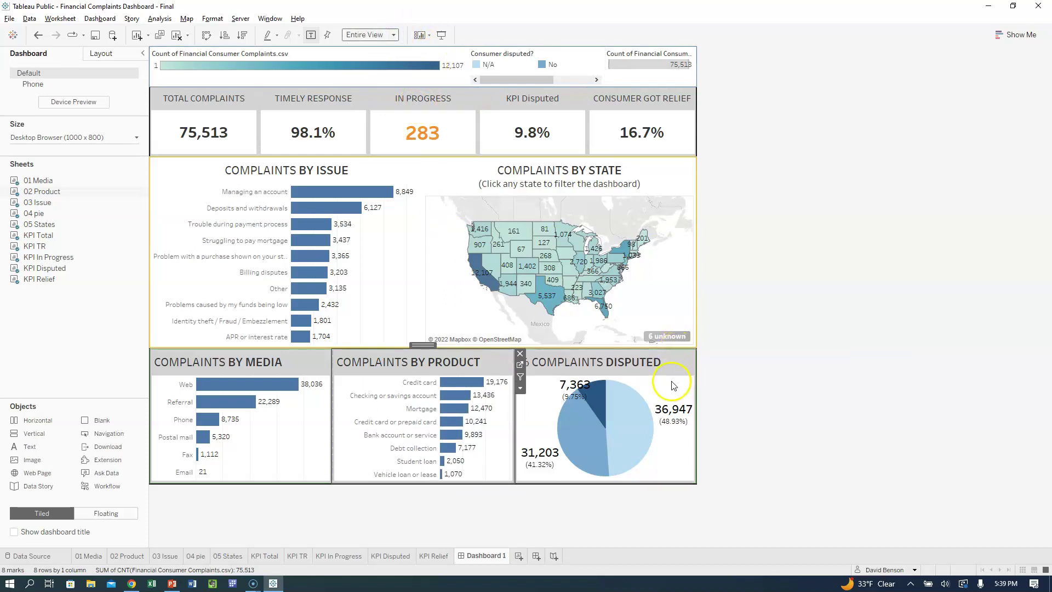
mouse_move(611, 425)
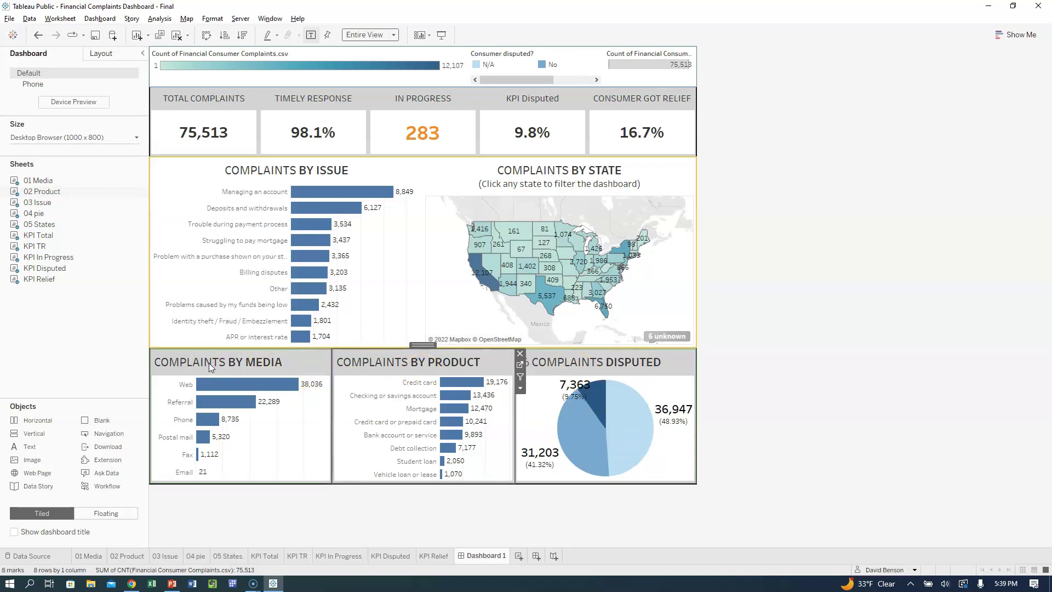
left_click(416, 354)
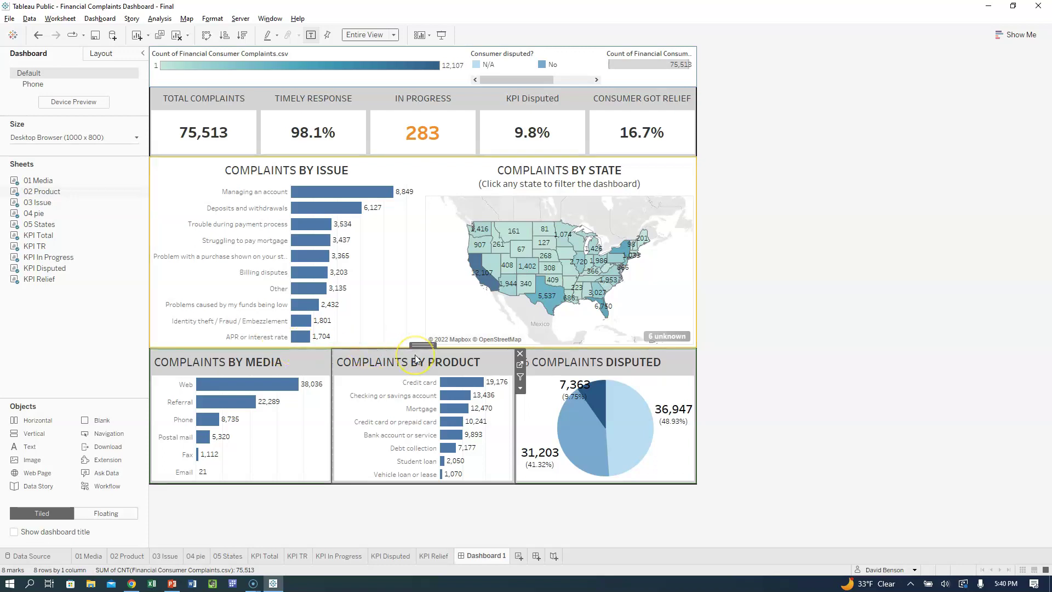
left_click(259, 369)
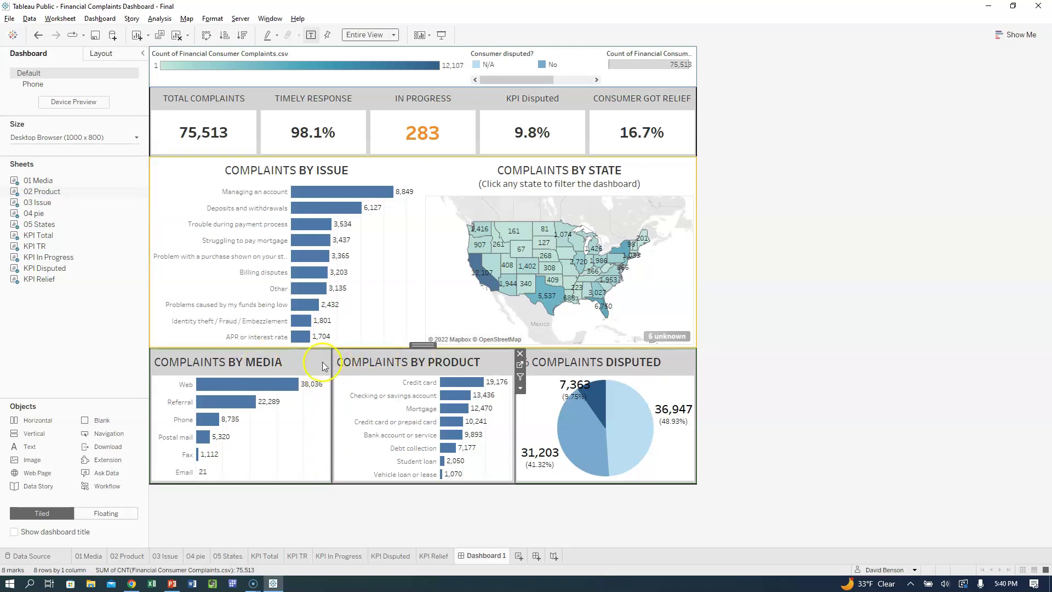
left_click(282, 357)
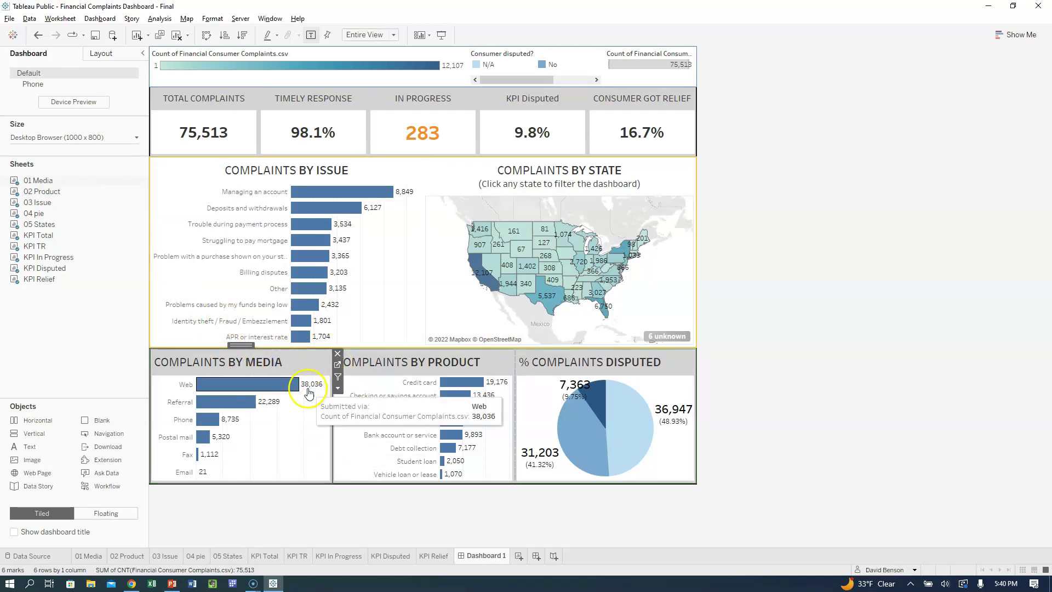
mouse_move(202, 381)
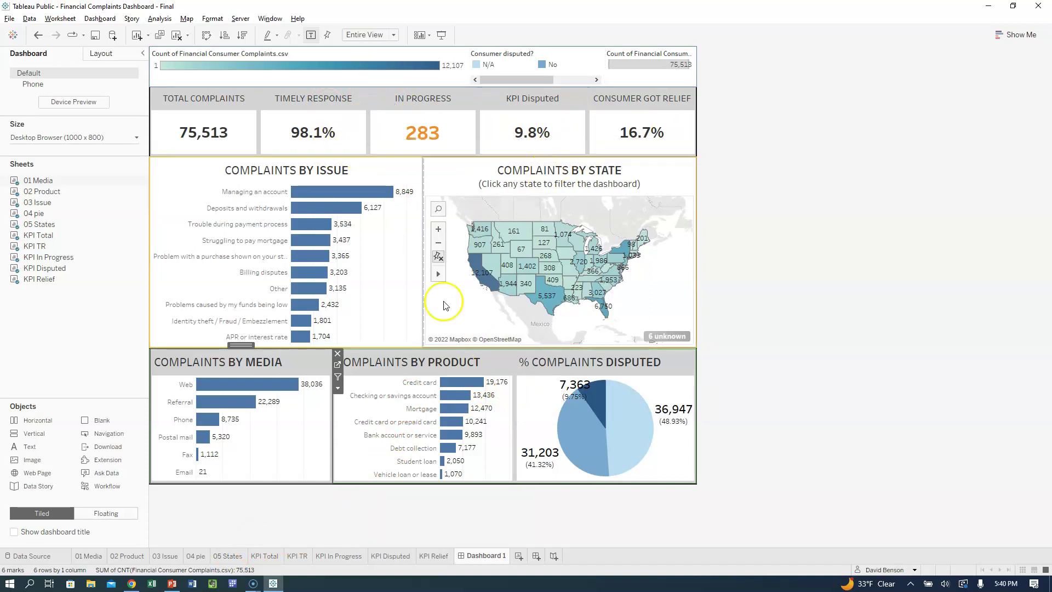
- Center the Complaints by Media title text and apply the title edit
right_click(219, 366)
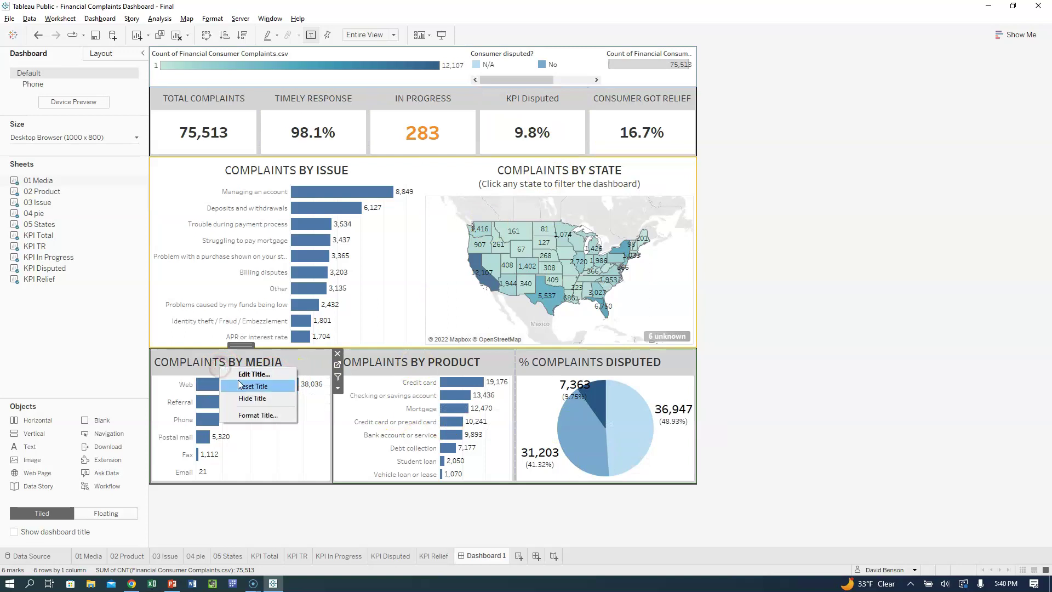
left_click(238, 373)
triple_click(440, 242)
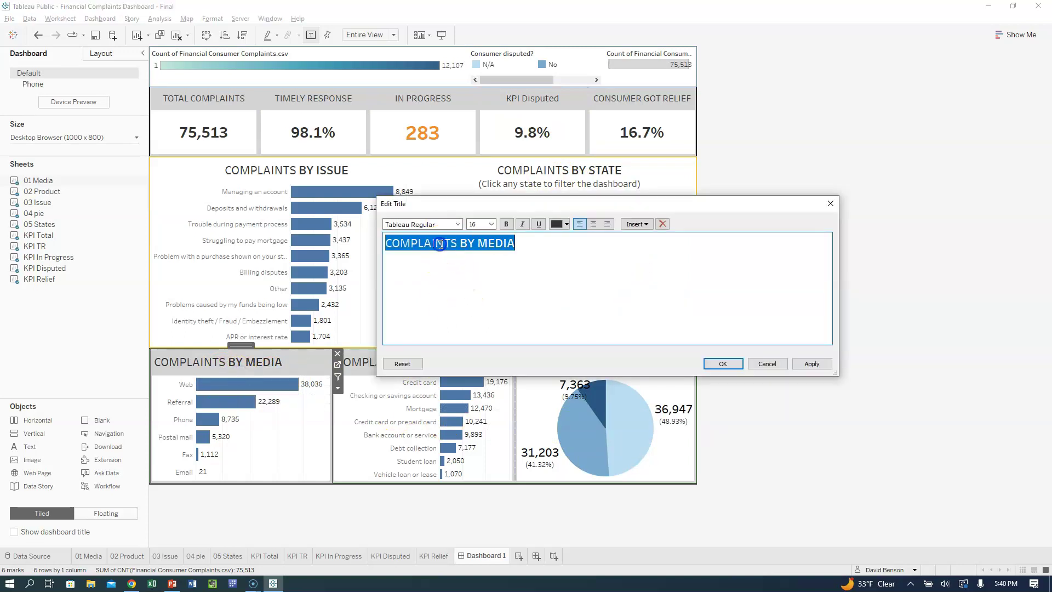
left_click(593, 224)
left_click(814, 364)
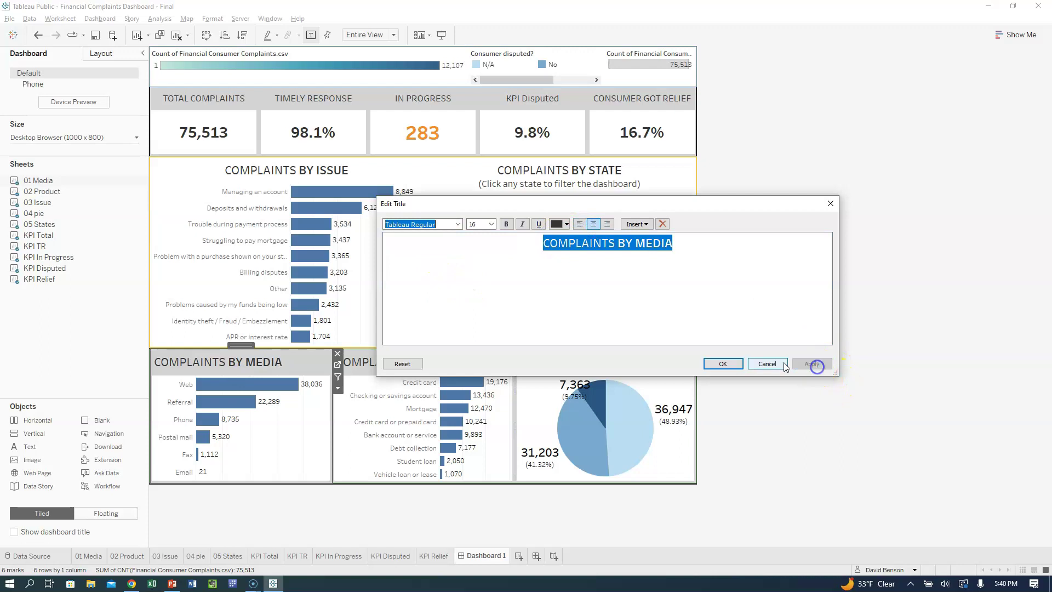
left_click(736, 364)
- Center the Complaints by Product title text and apply the title edit
double_click(433, 365)
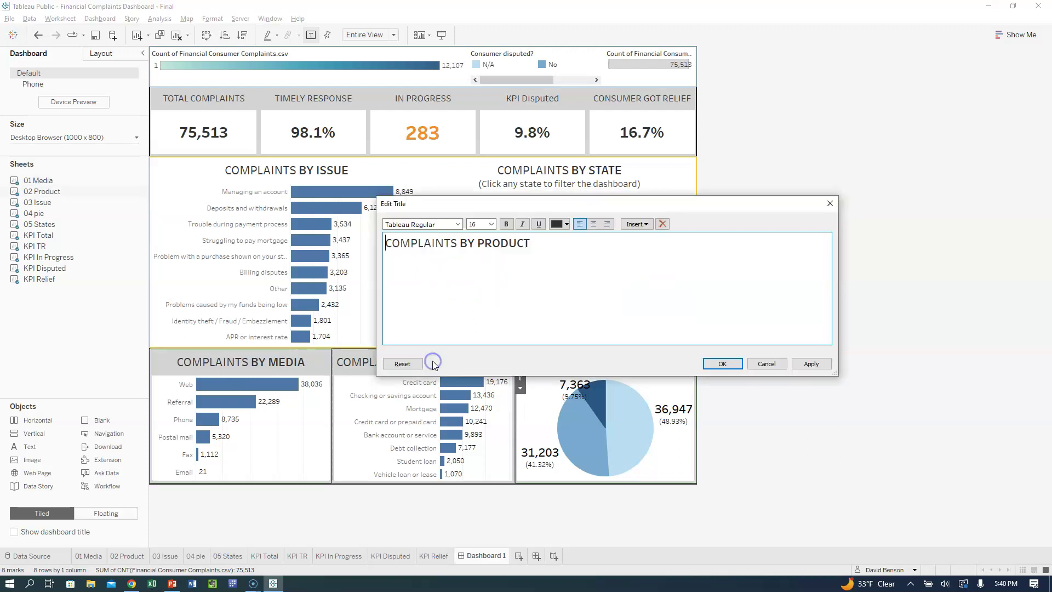
triple_click(497, 240)
left_click(593, 224)
left_click(799, 364)
left_click(729, 364)
- Center the % Complaints Disputed title text and apply the title edit
double_click(625, 360)
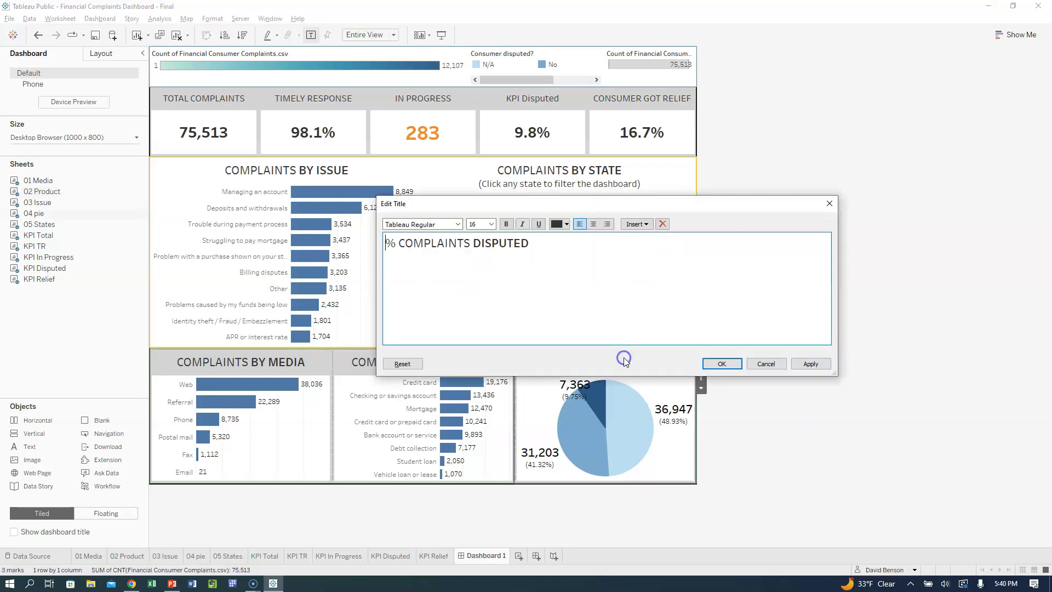
triple_click(501, 244)
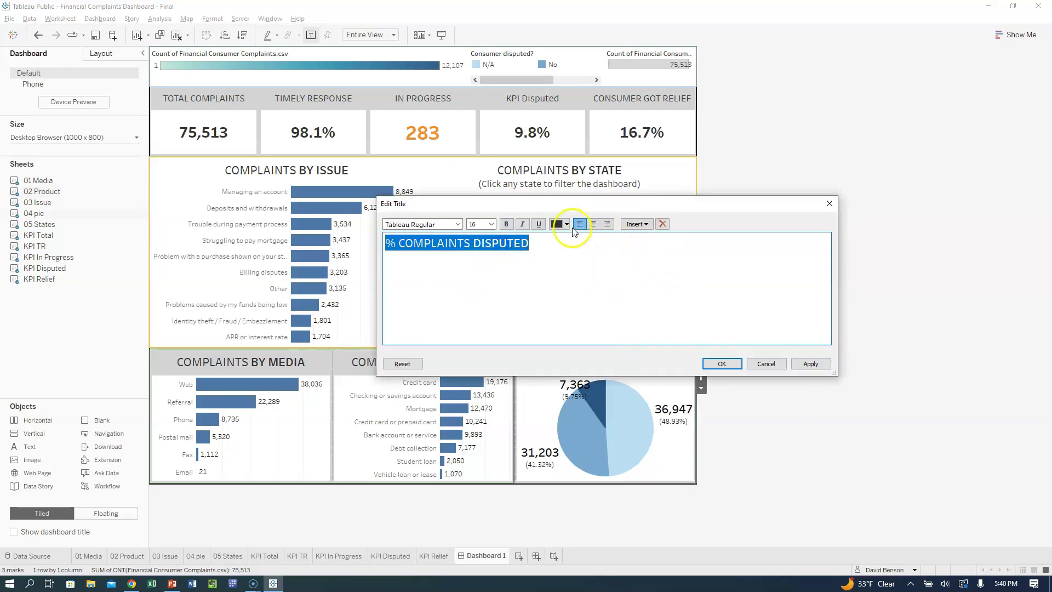
left_click(593, 224)
left_click(810, 364)
left_click(722, 364)
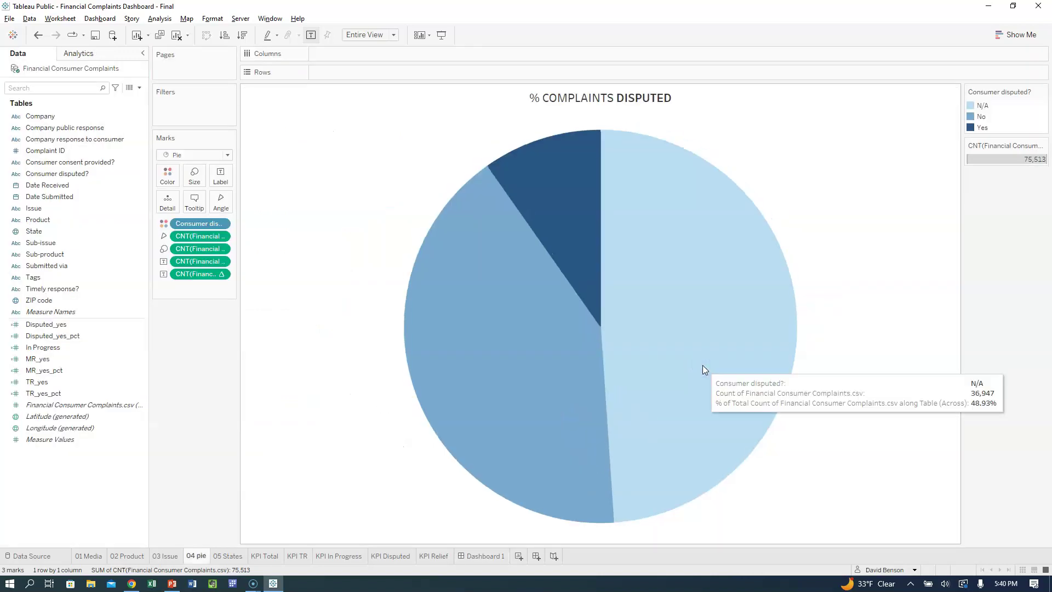
- Open the 04 pie sheet, slightly reduce the size of the pie, and return to Dashboard 1
left_click(702, 364)
left_click(193, 175)
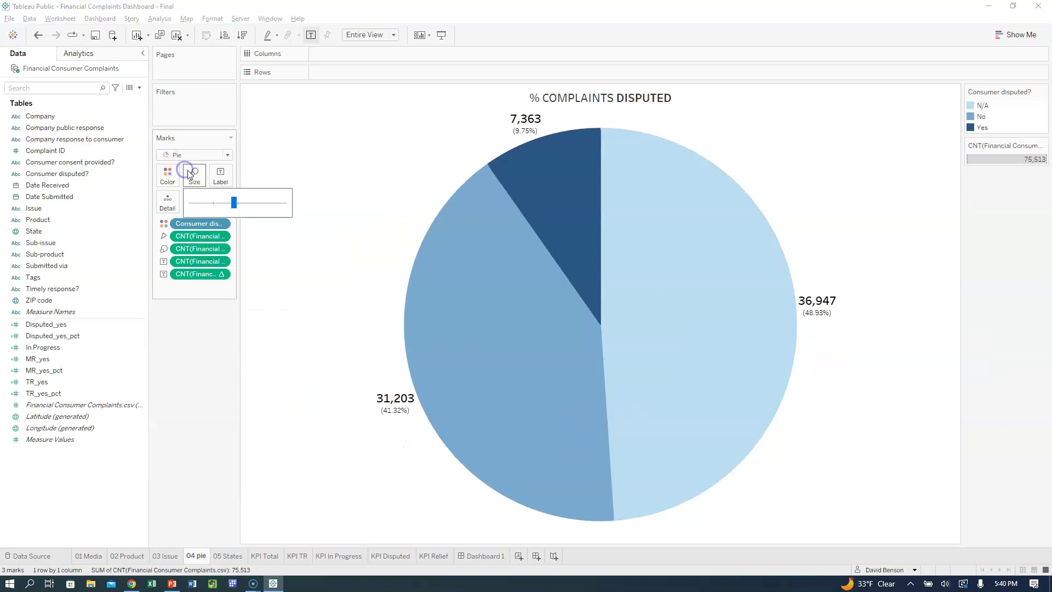
left_click(229, 204)
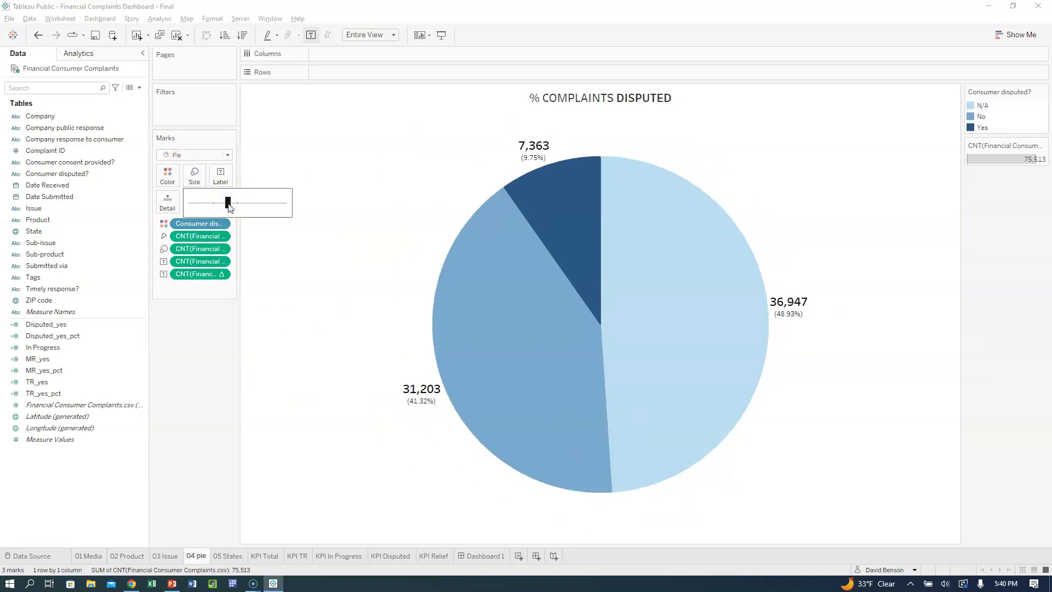
left_click(490, 557)
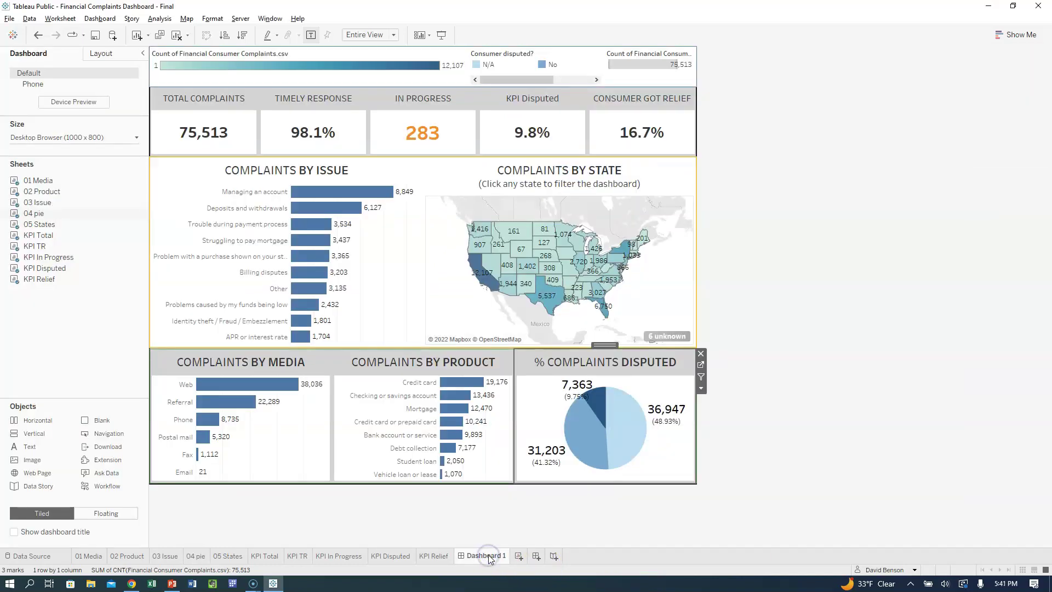
- On the 04 pie sheet, set the font size of the complaint count line in the mark label to 14
mouse_move(547, 454)
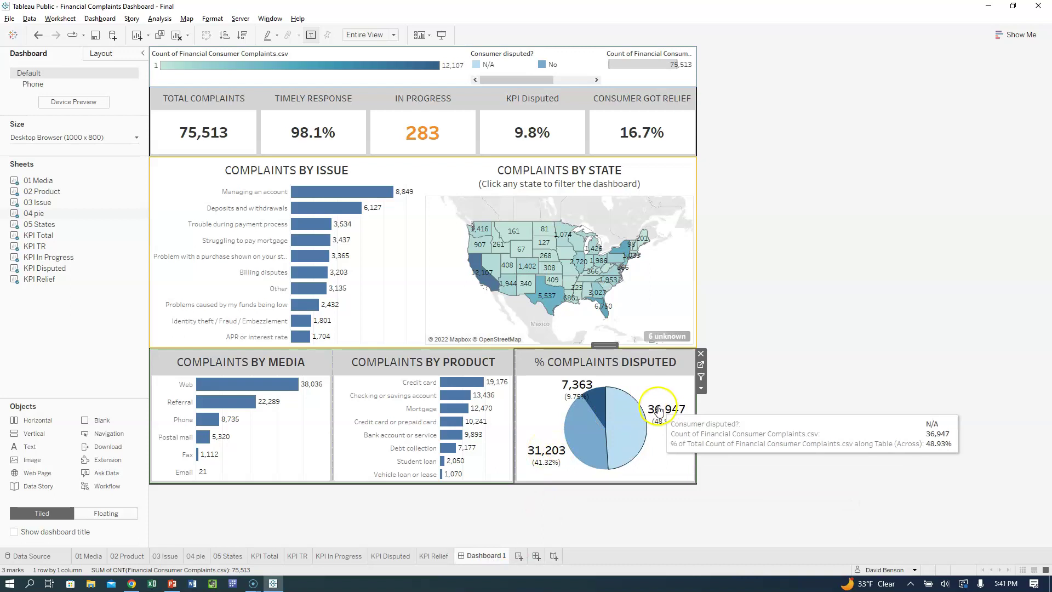
left_click(573, 395)
left_click(573, 396)
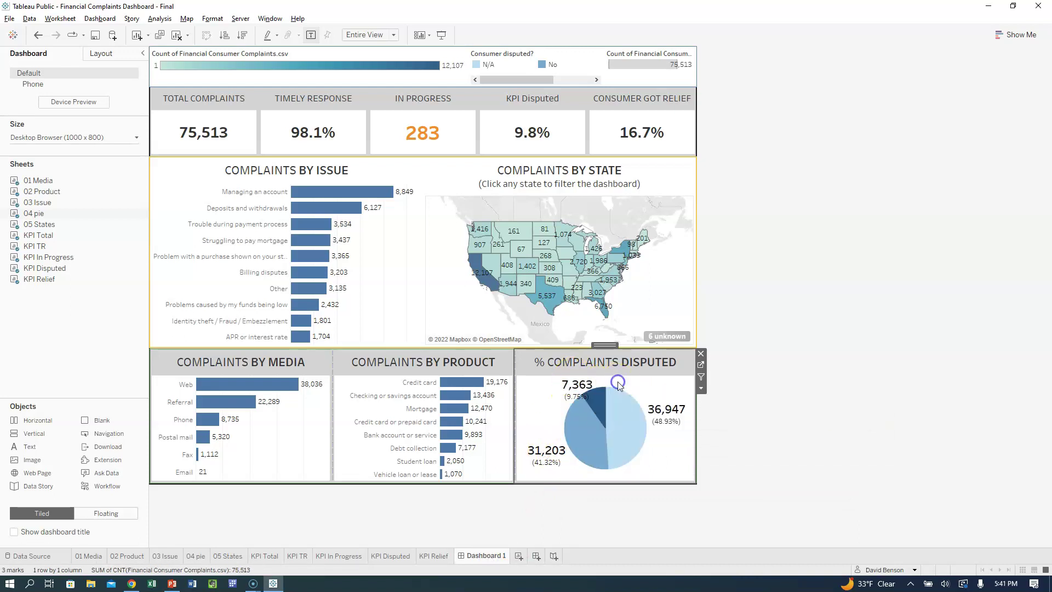
left_click(701, 365)
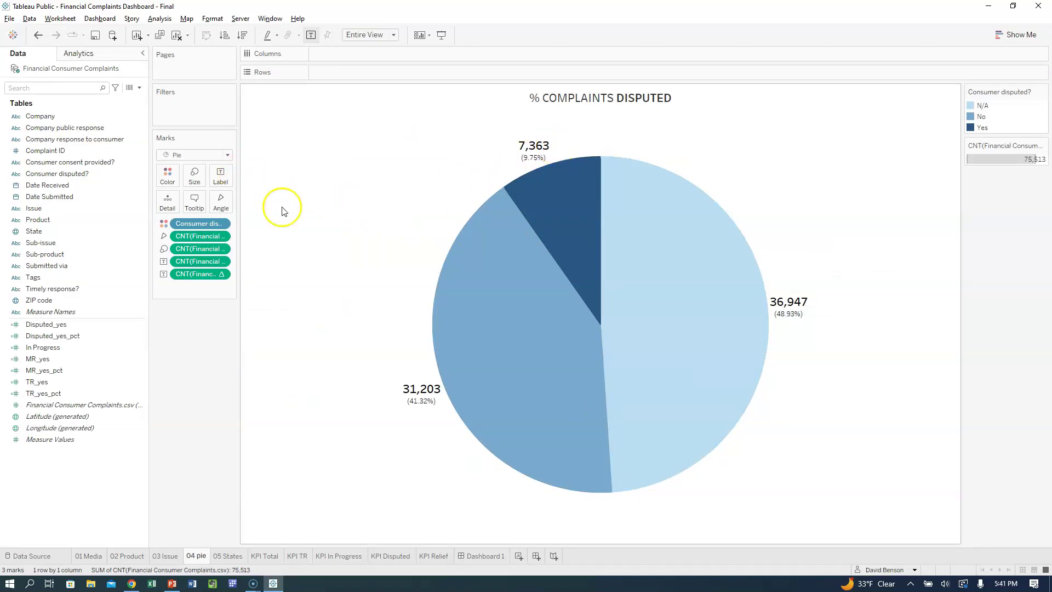
left_click(221, 178)
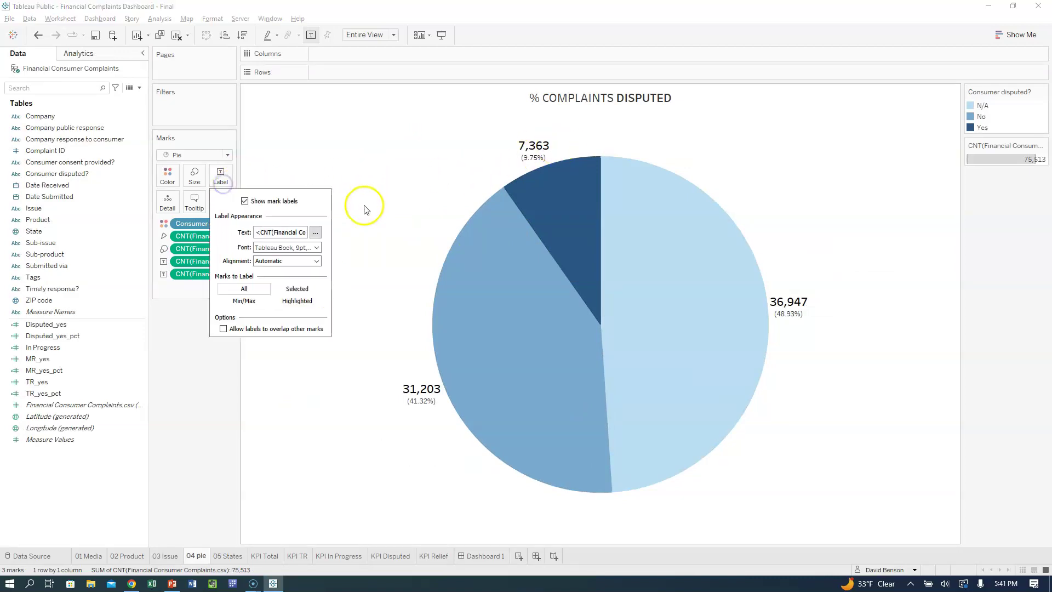
left_click(317, 231)
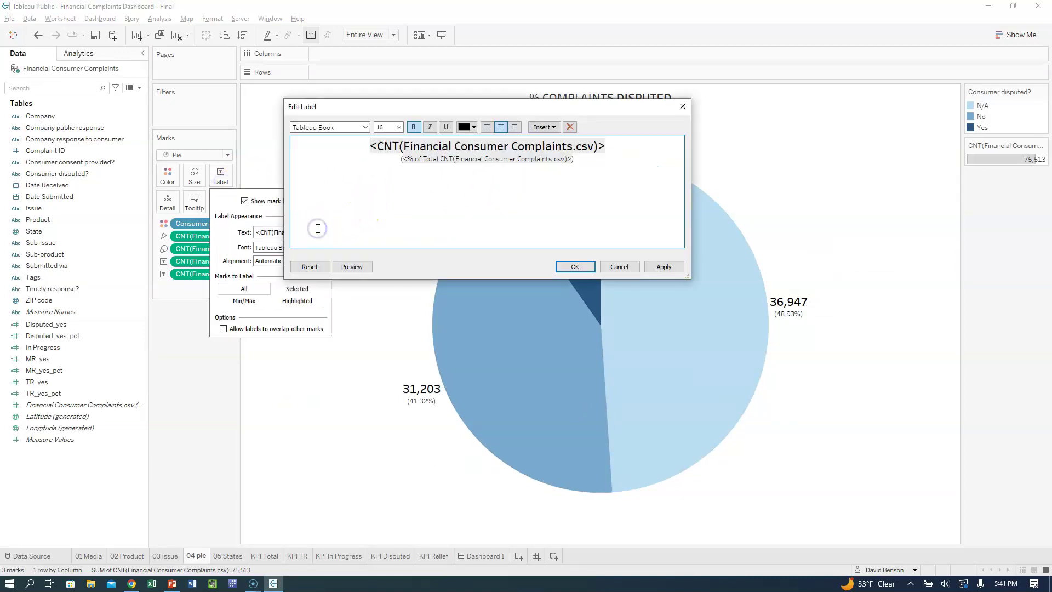
double_click(415, 160)
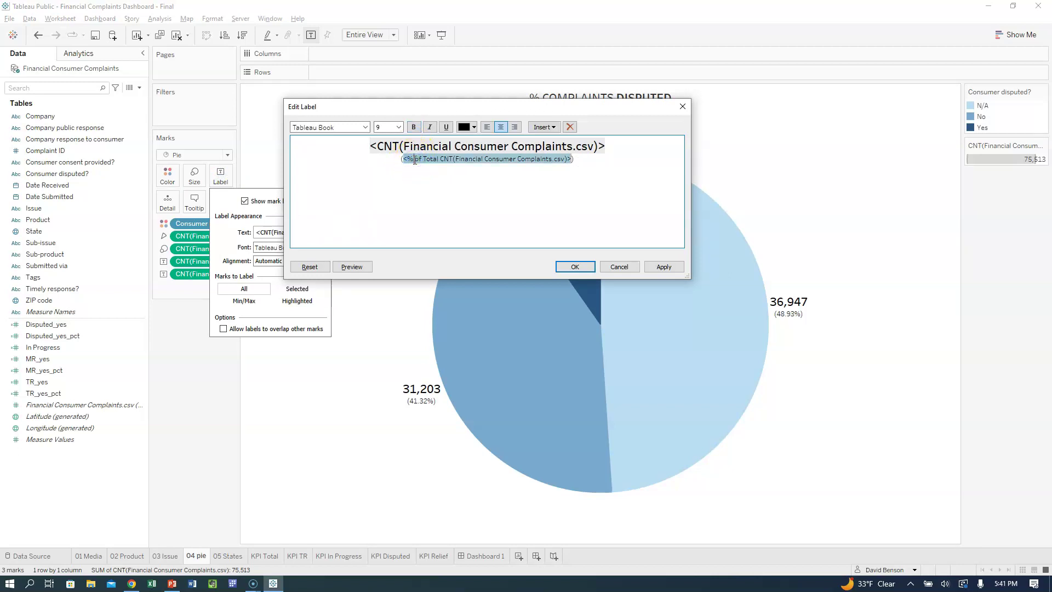
left_click(416, 147)
double_click(416, 146)
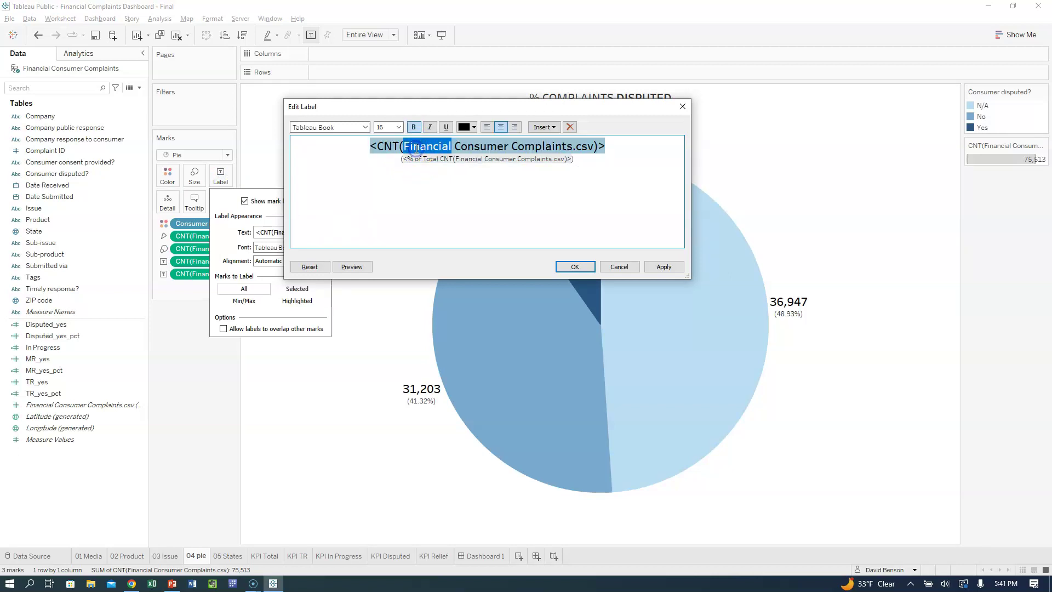
left_click(416, 147)
left_click(399, 127)
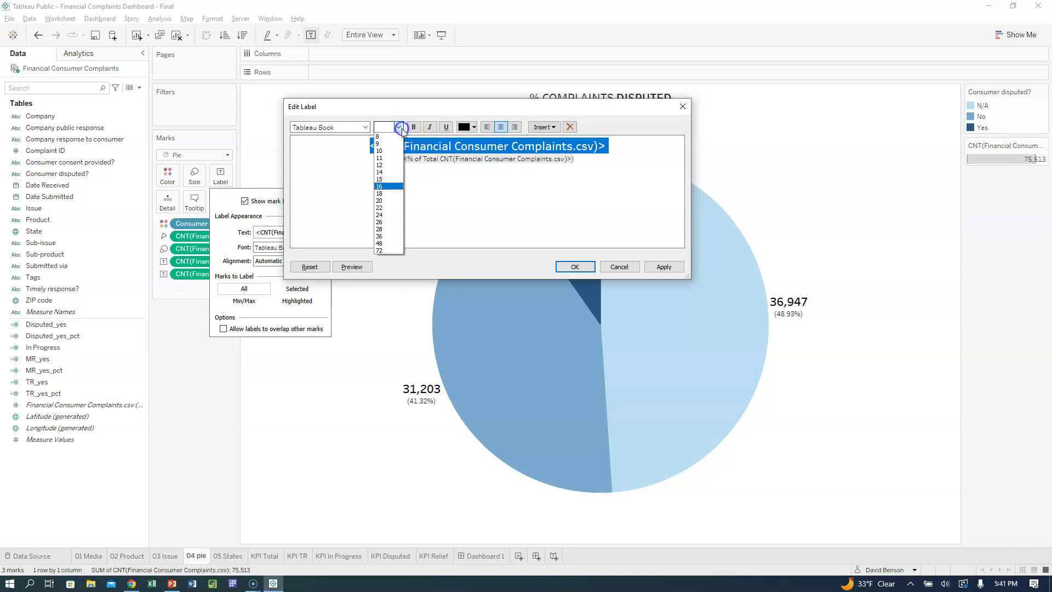
left_click(393, 172)
left_click(679, 267)
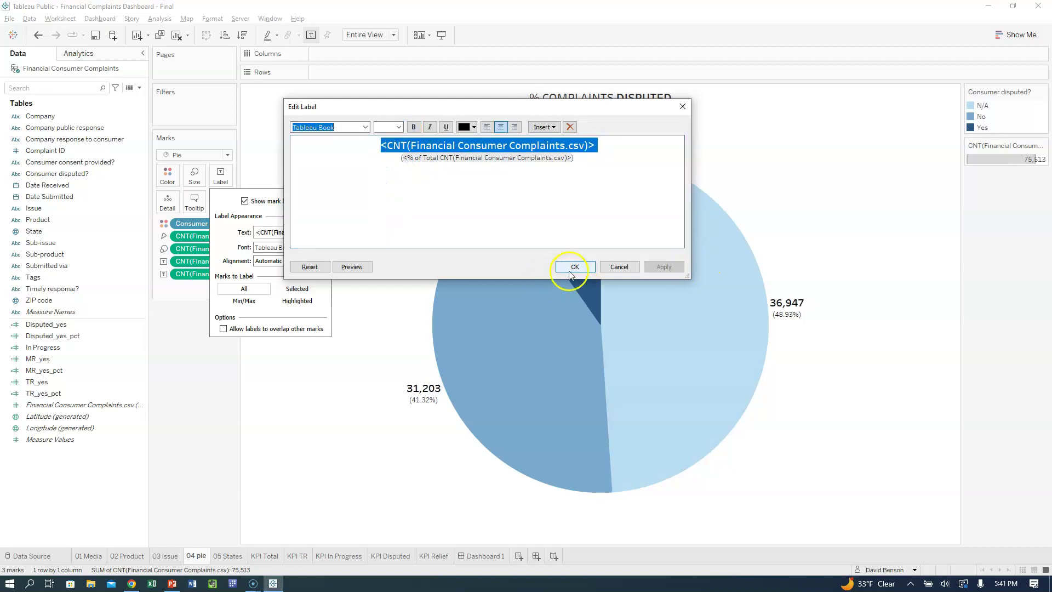
left_click(574, 267)
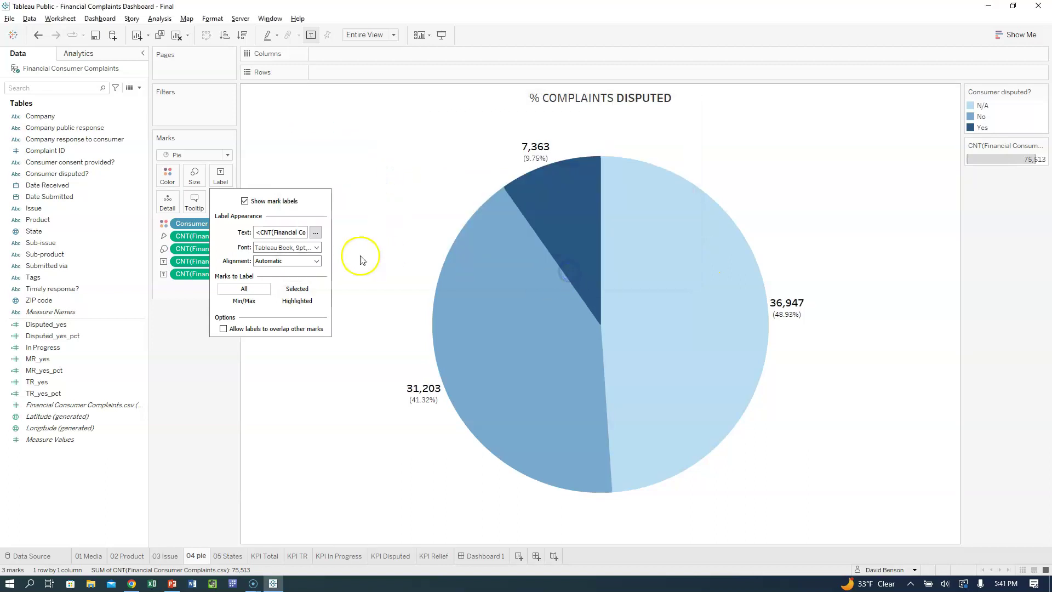
- Return to Dashboard 1 and check how the pie chart labels fit beside the slices
left_click(501, 557)
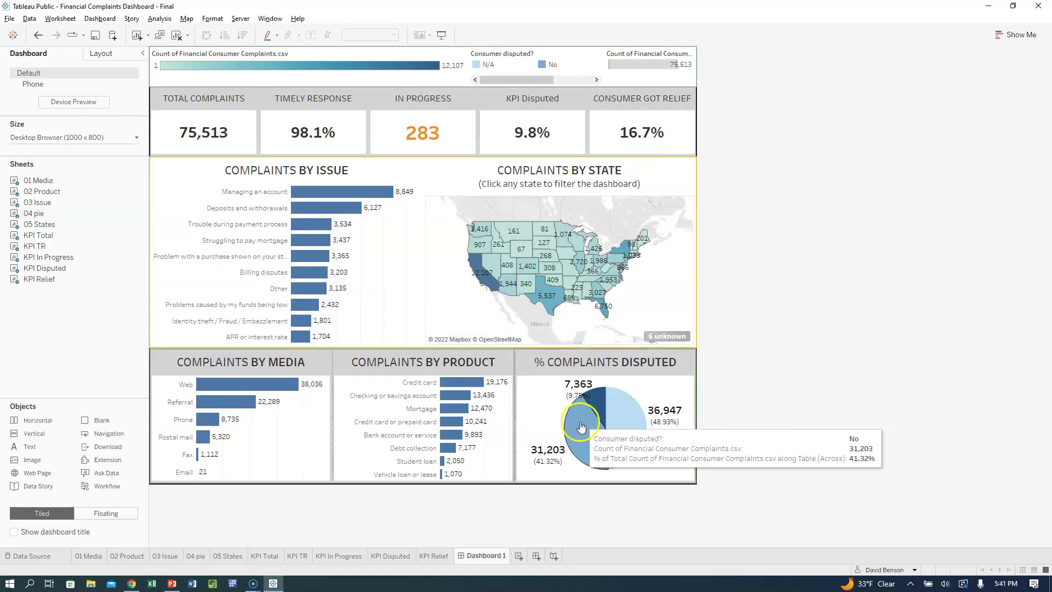
mouse_move(600, 449)
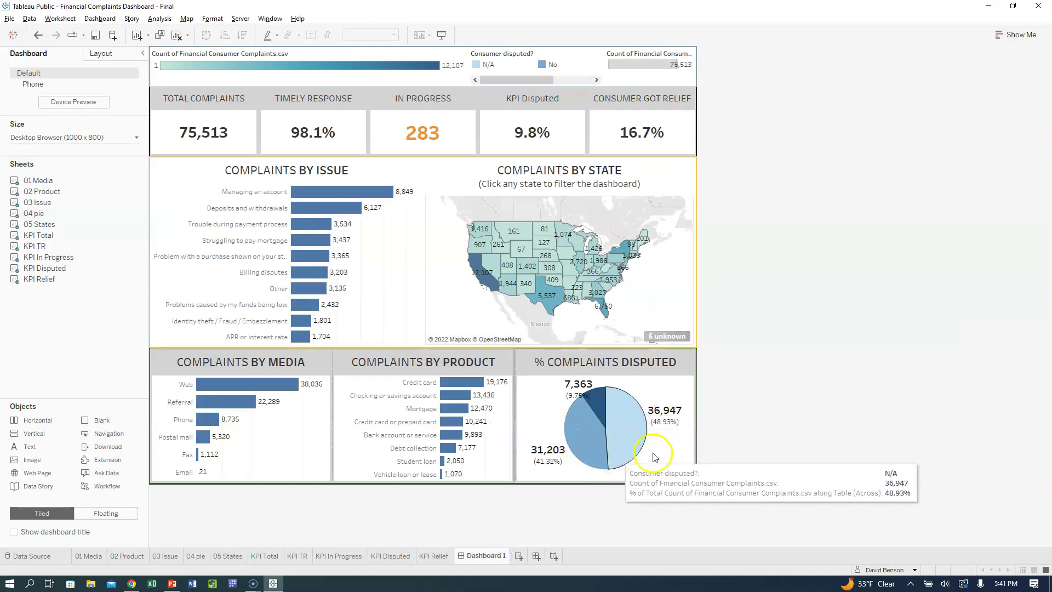
mouse_move(571, 398)
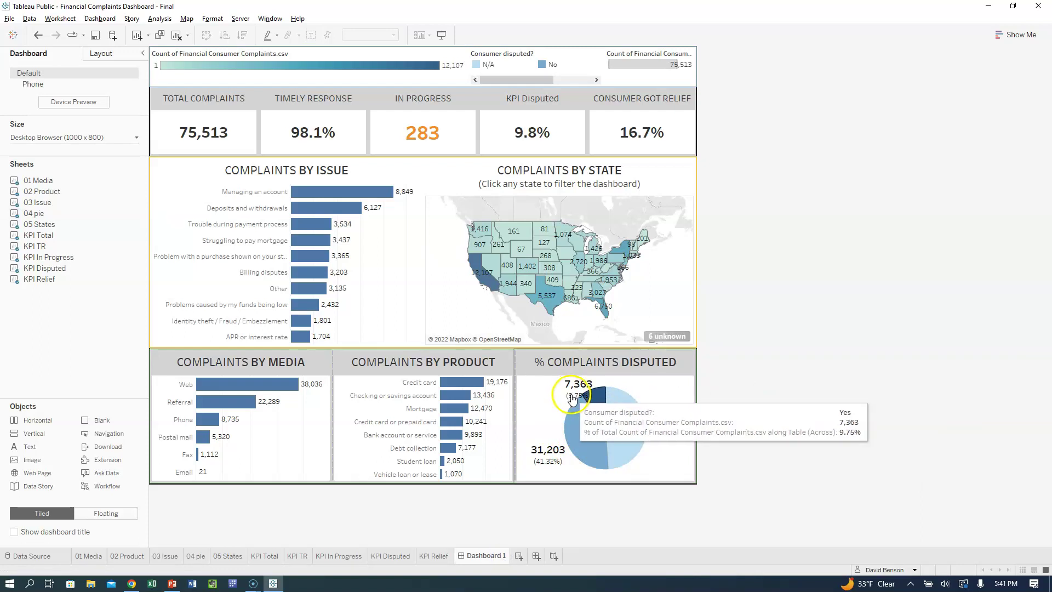
mouse_move(284, 395)
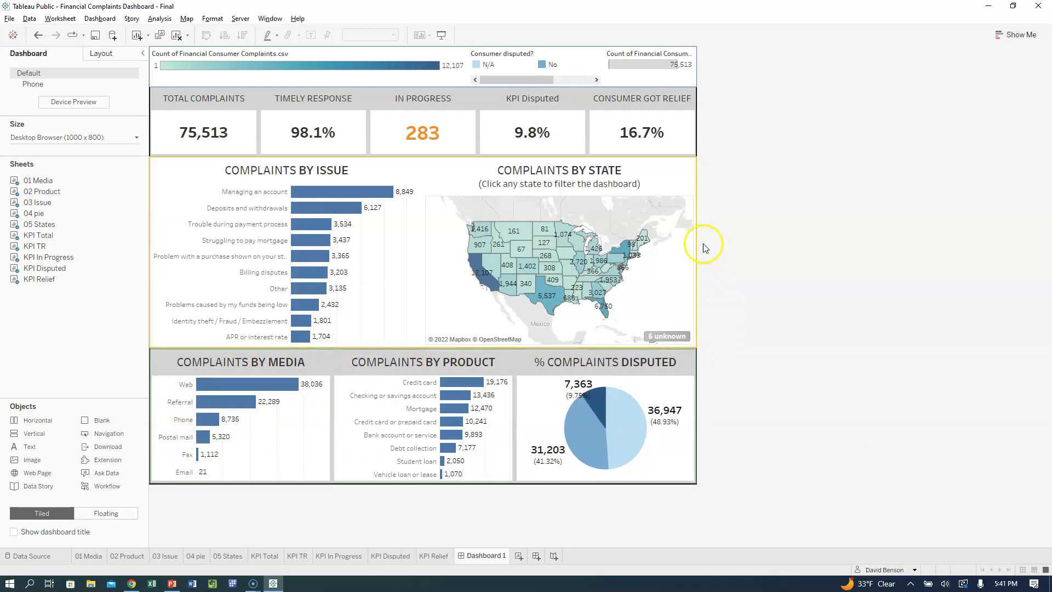
mouse_move(332, 153)
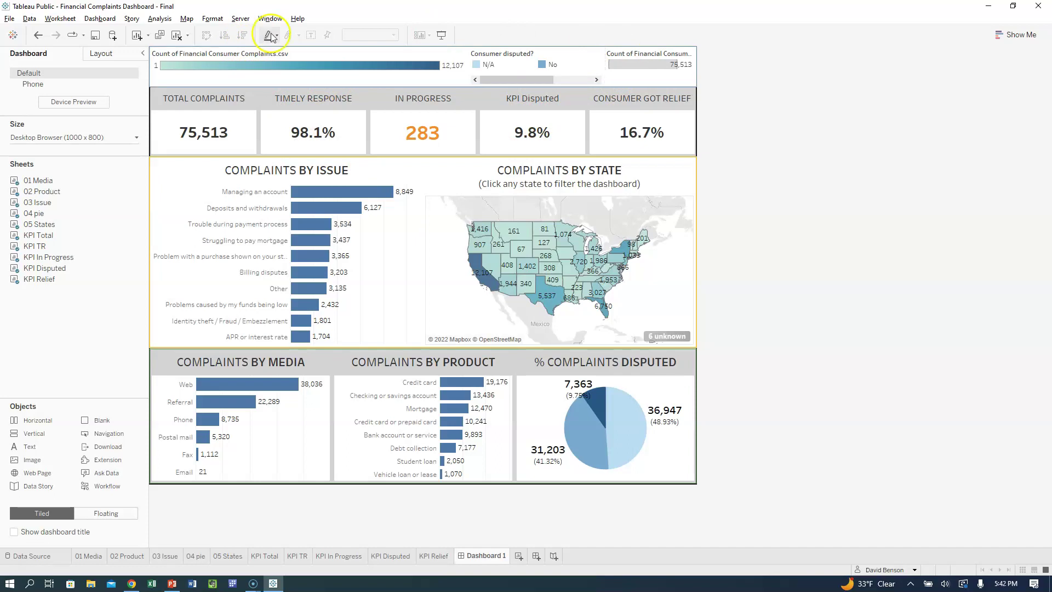
left_click(537, 69)
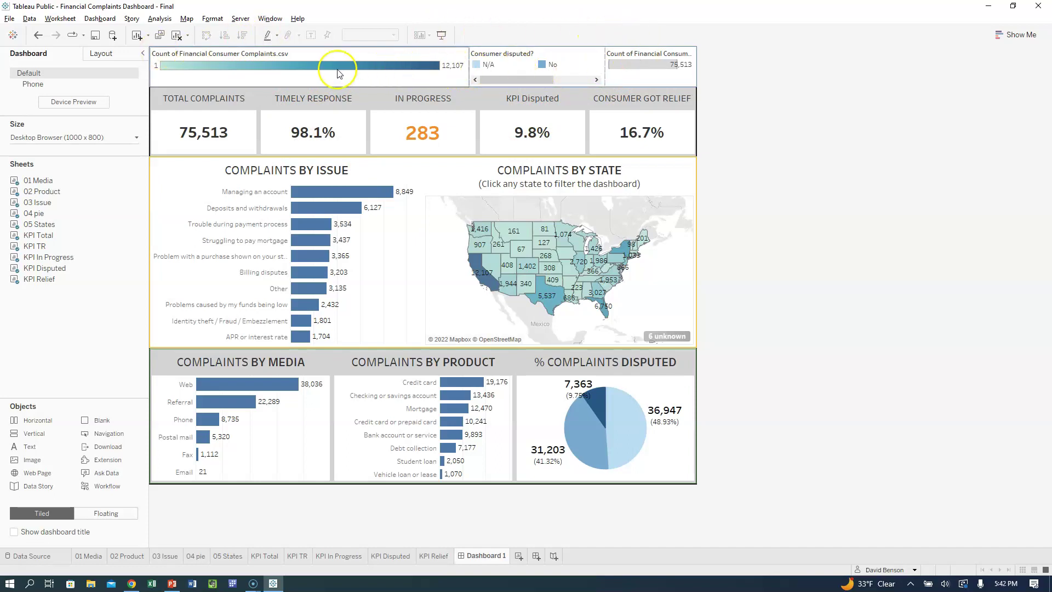
left_click(435, 83)
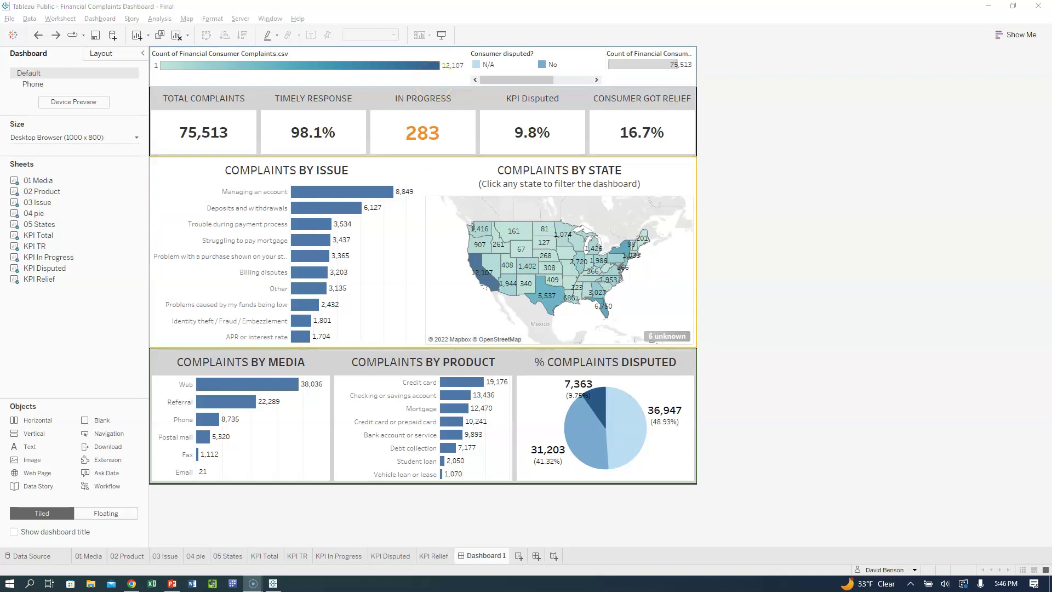
- Switch to the PowerPoint layout markup and maximize its window to review the planned dashboard sections
left_click(172, 583)
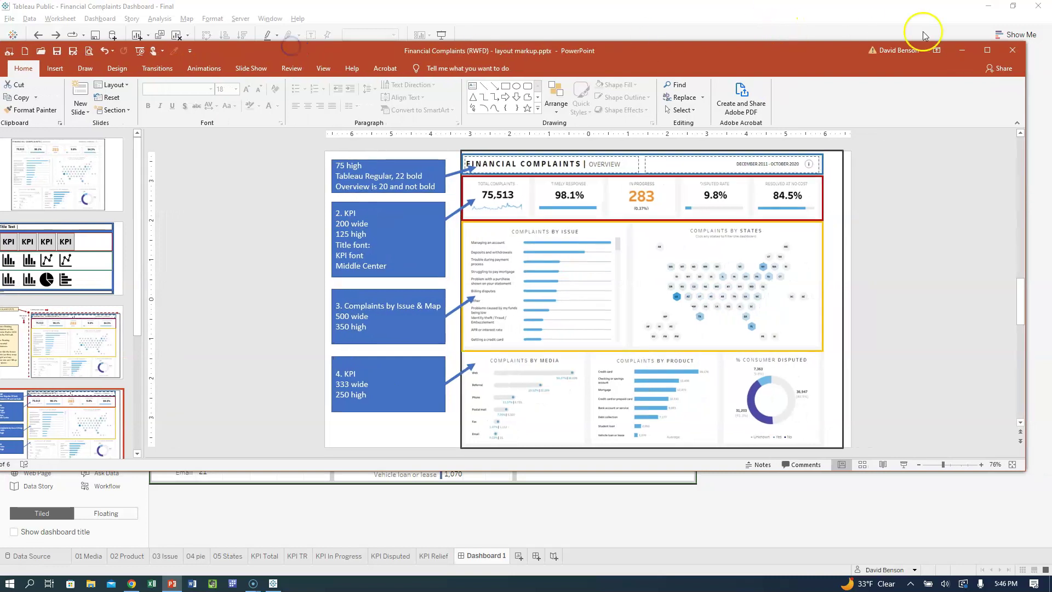
left_click(988, 50)
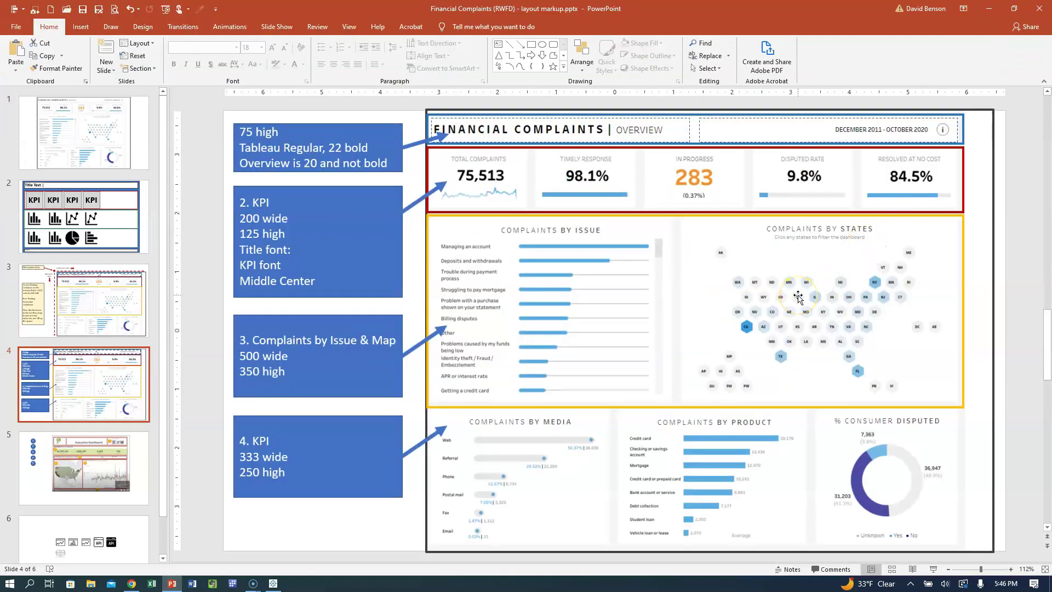
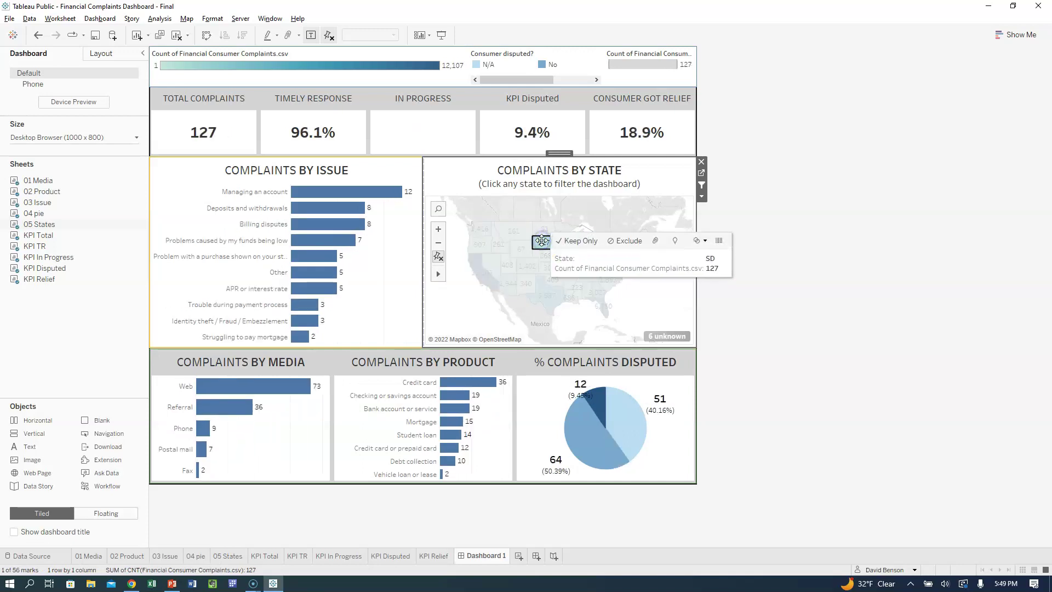
- Test the dashboard filter by selecting Nevada on the Complaints by State map and clearing the selection
left_click(485, 257)
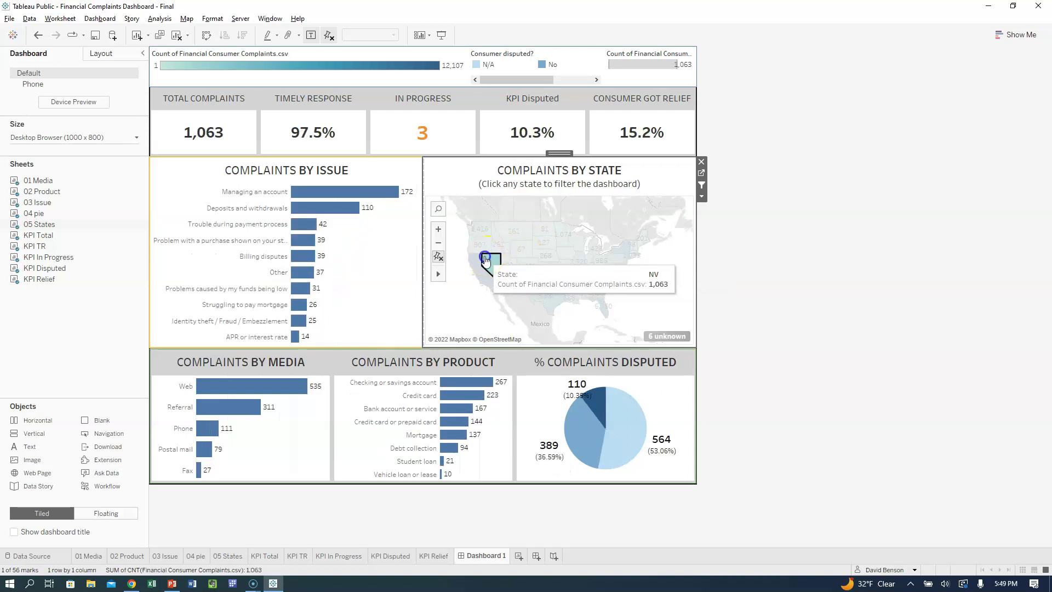
left_click(485, 257)
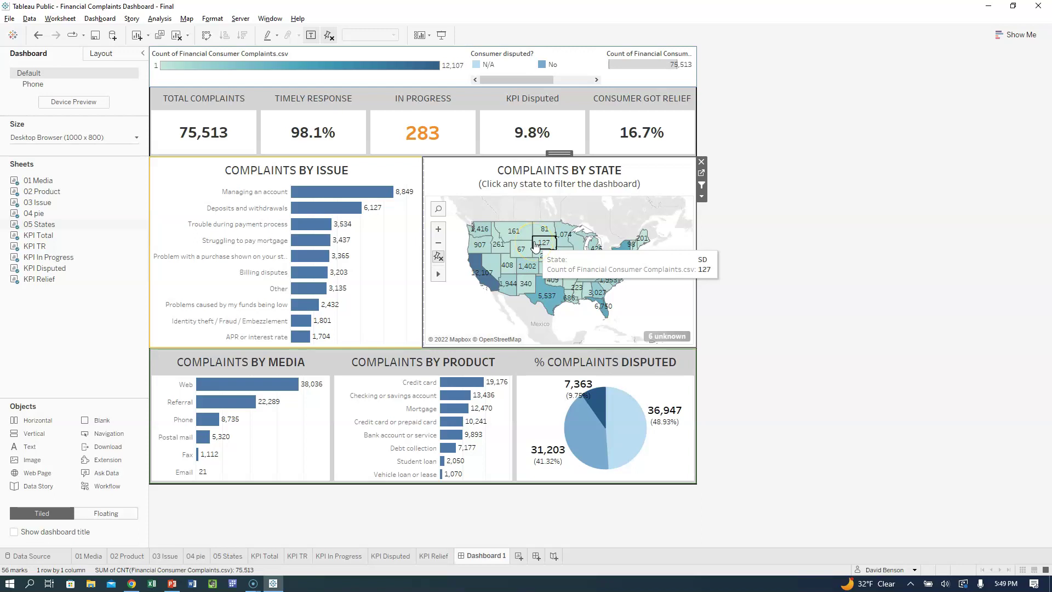
left_click(515, 226)
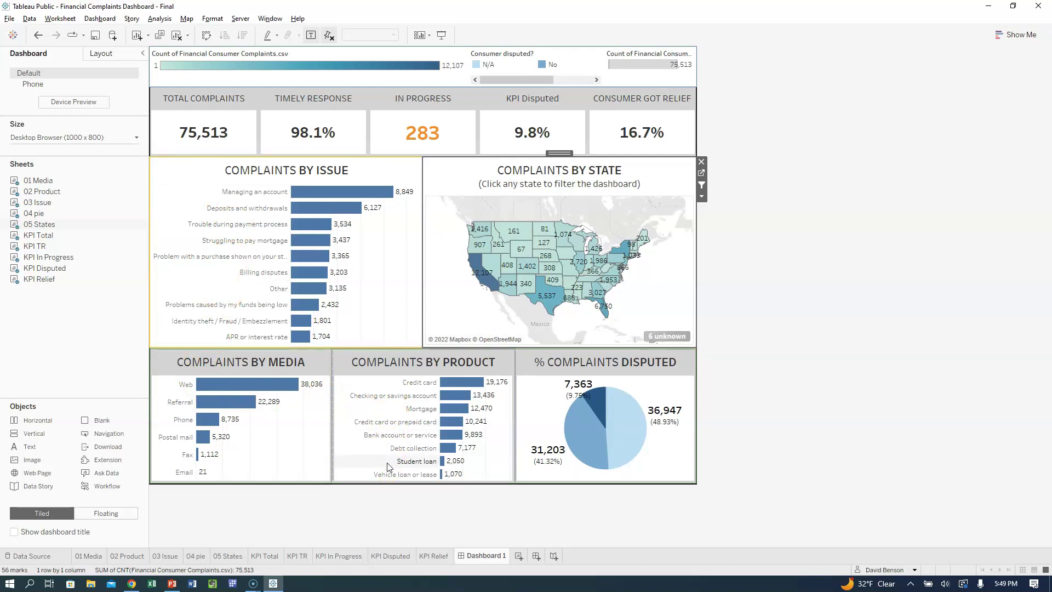
- Open the header formatting for the Complaints by Issue chart and left-align its issue names
left_click(100, 18)
left_click(107, 31)
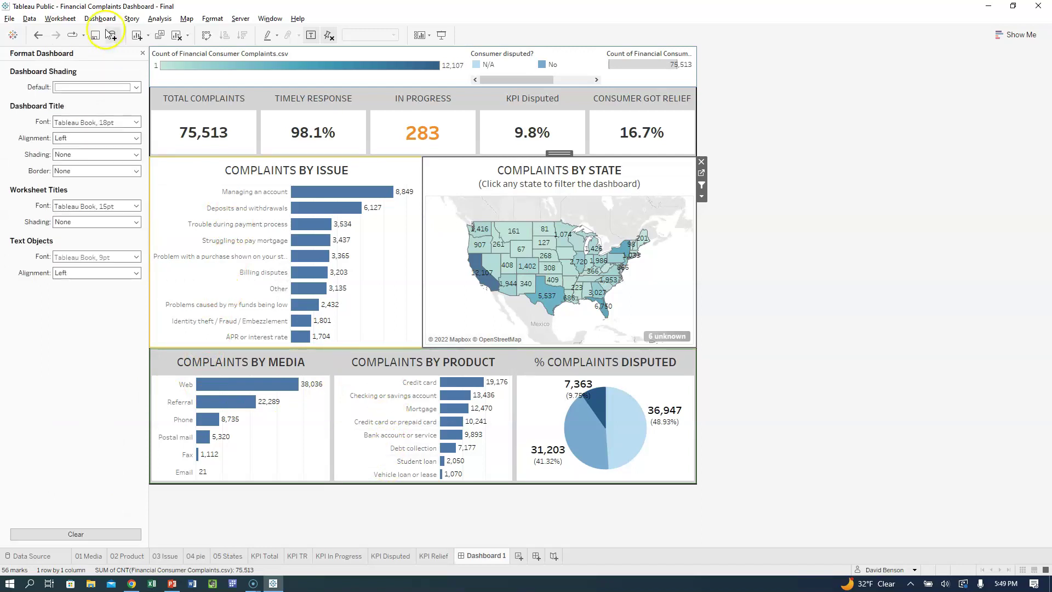
left_click(223, 229)
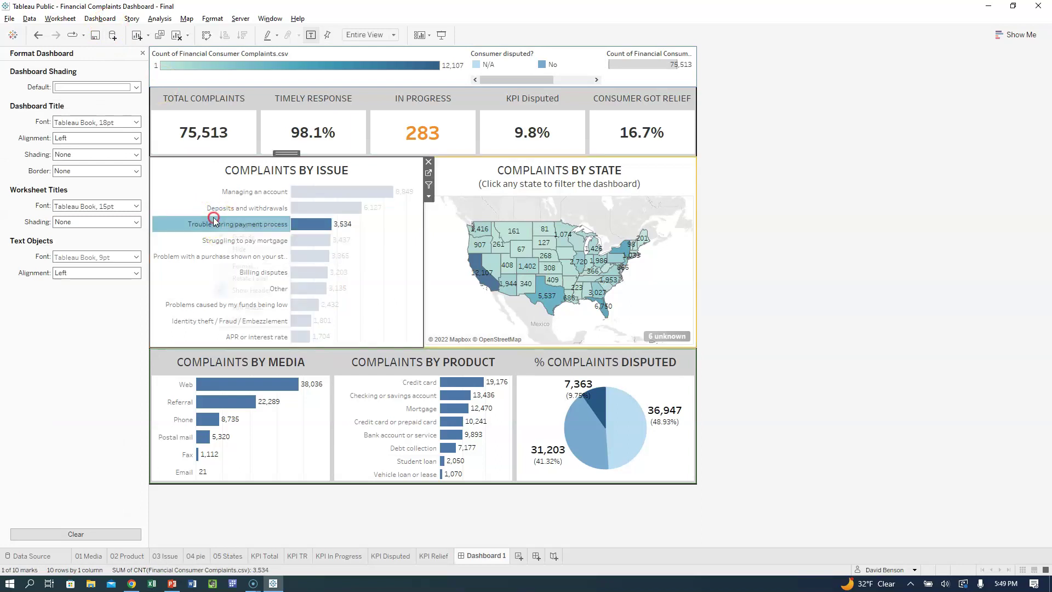
right_click(213, 218)
left_click(242, 267)
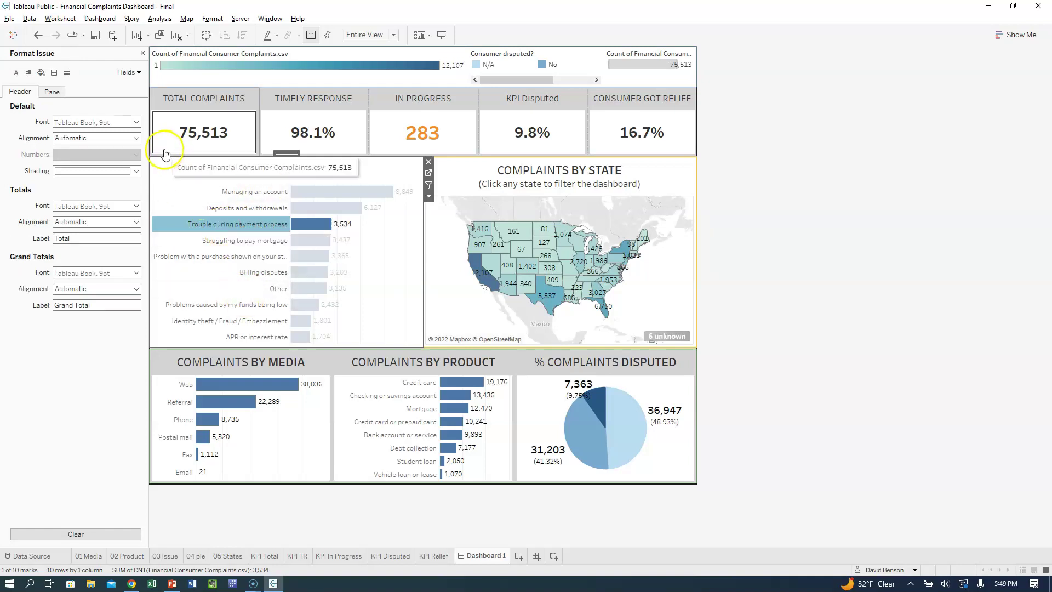
left_click(137, 139)
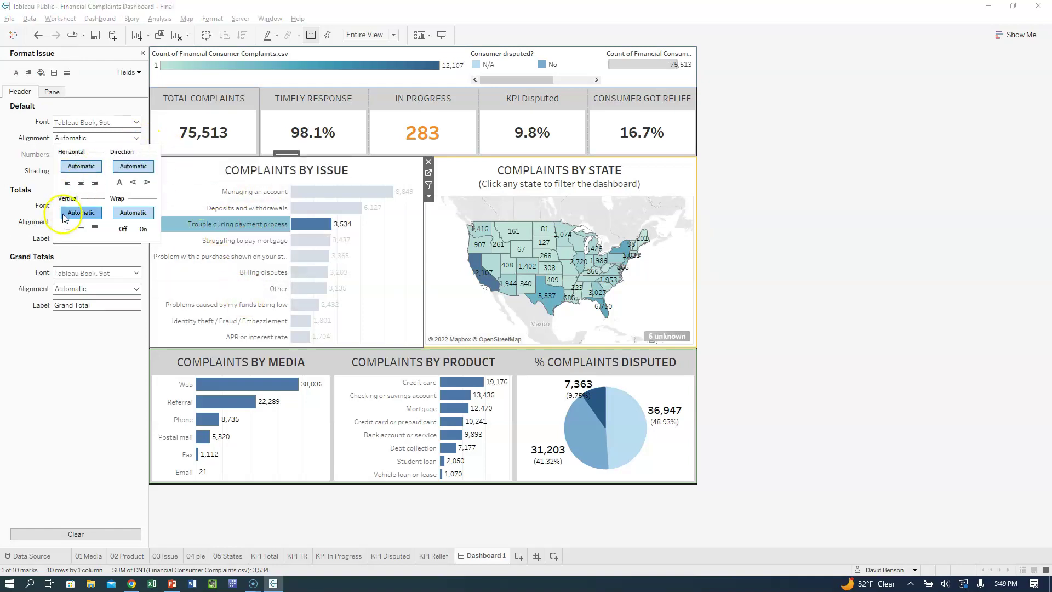
left_click(68, 184)
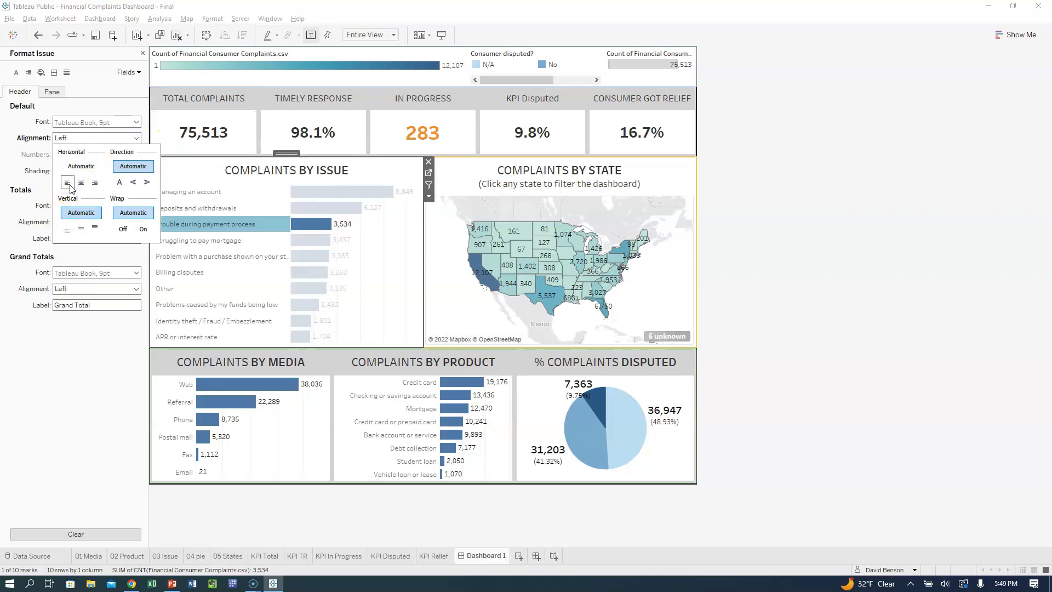
- Make the issue names in the Complaints by Issue chart black and bold
left_click(99, 123)
left_click(61, 177)
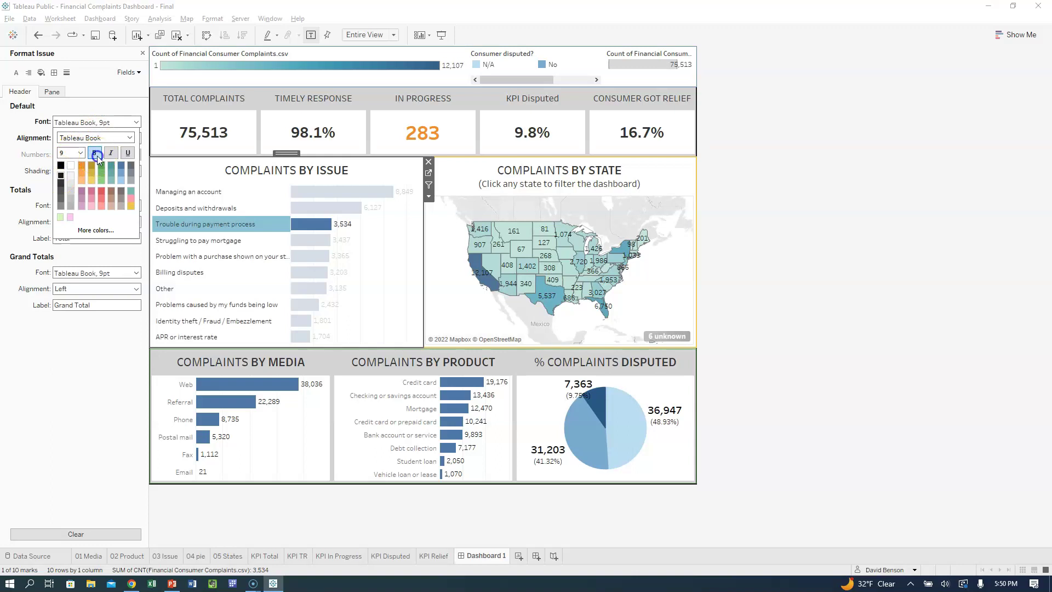
left_click(61, 184)
left_click(104, 124)
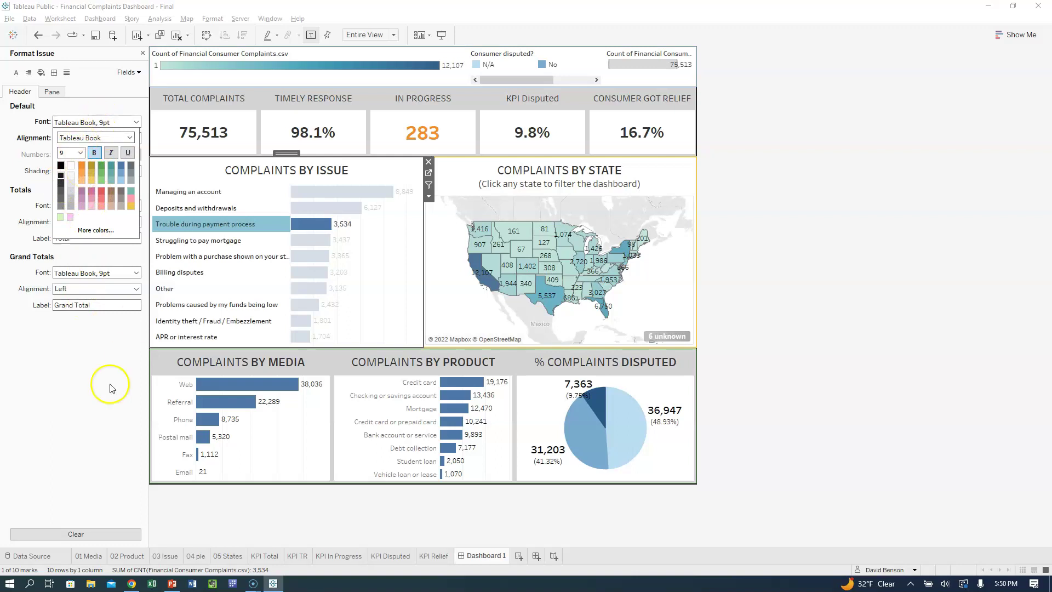
- Left-align the row headers of the Complaints by Media chart
left_click(182, 408)
right_click(183, 409)
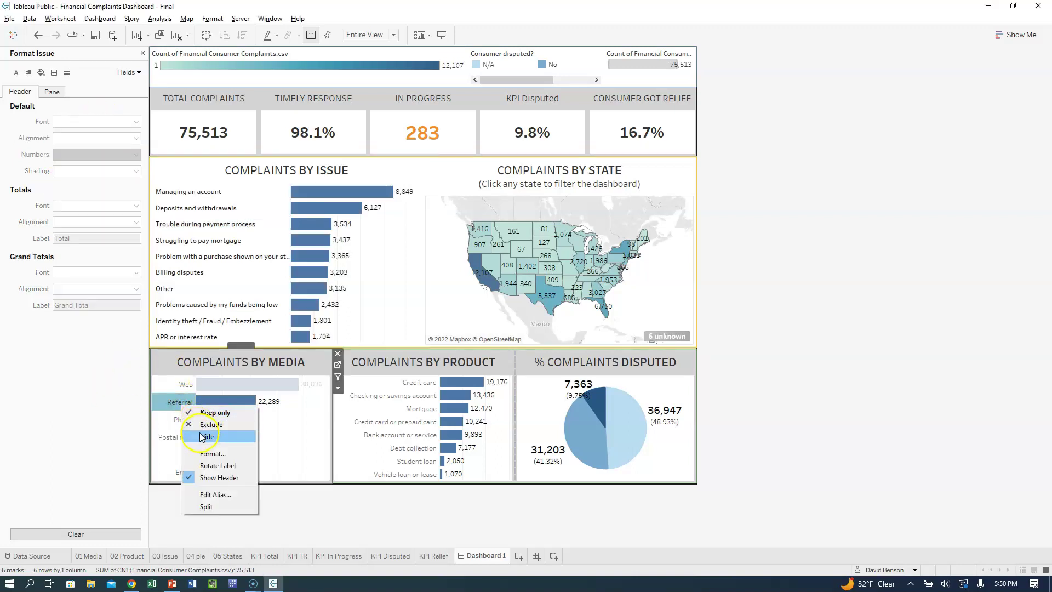
left_click(206, 454)
left_click(136, 138)
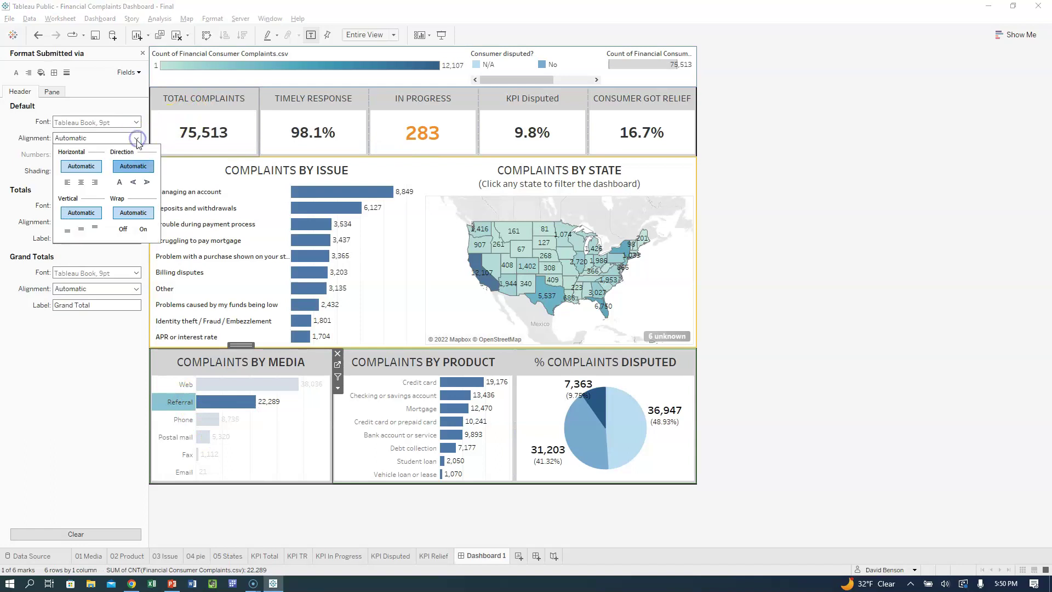
left_click(67, 183)
- Make the row headers of the Complaints by Media chart bold and black
left_click(136, 121)
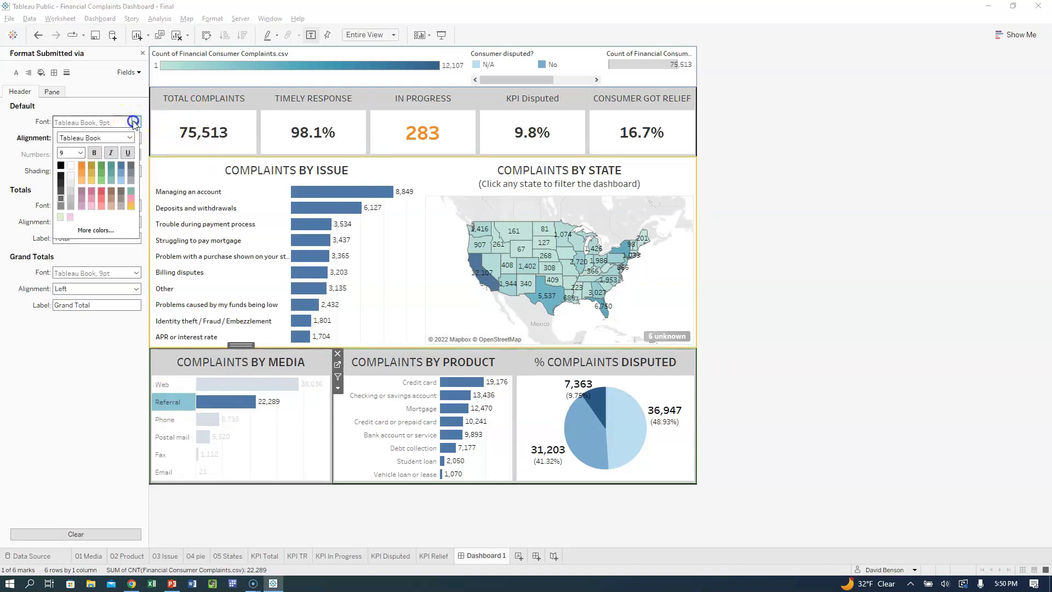
left_click(94, 153)
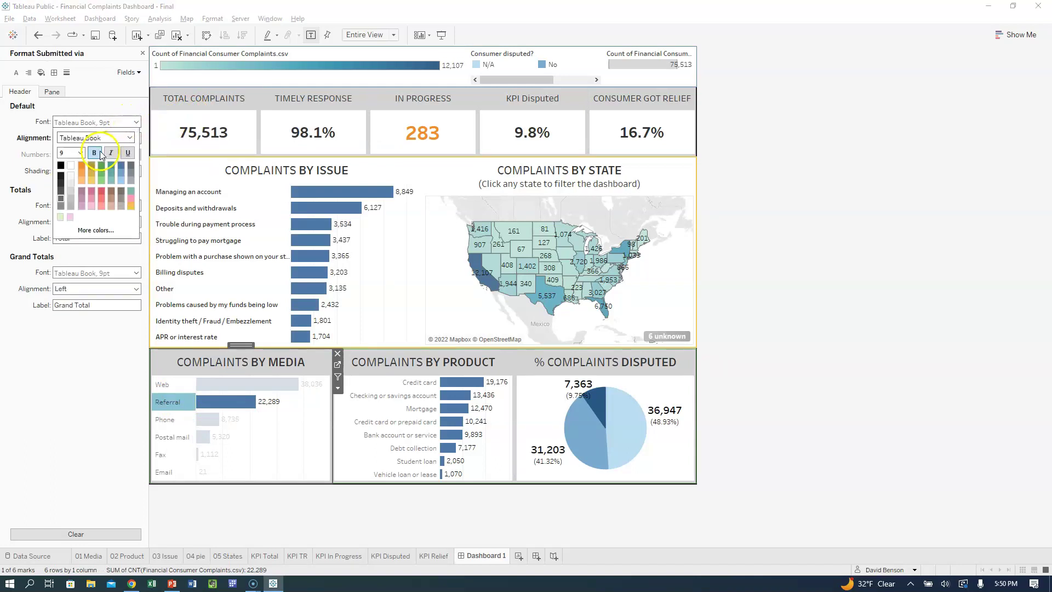
left_click(62, 175)
left_click(178, 415)
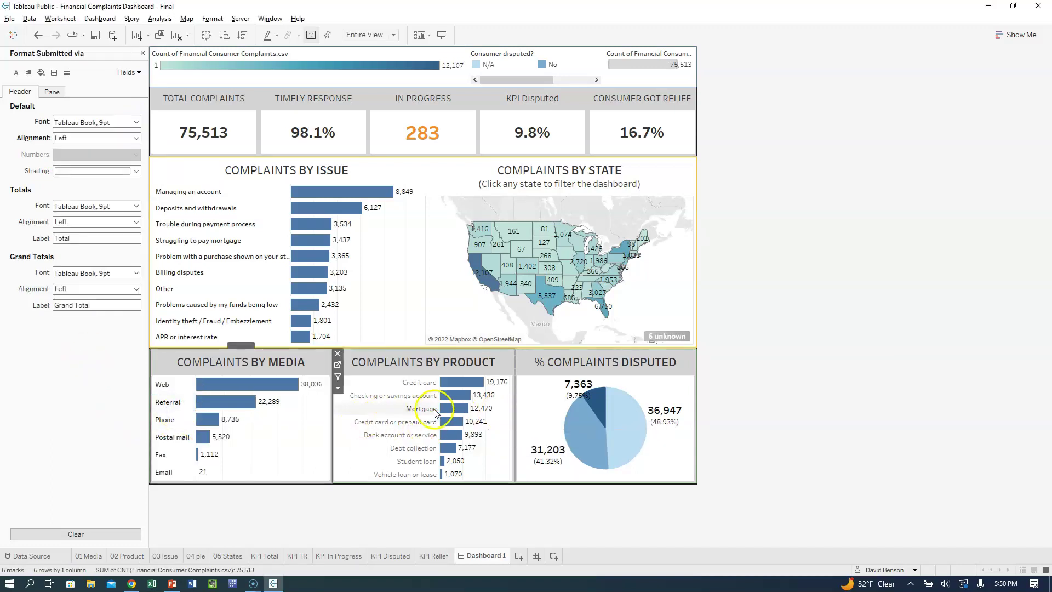
- Left-align the product names in the Complaints by Product chart
right_click(397, 408)
left_click(415, 448)
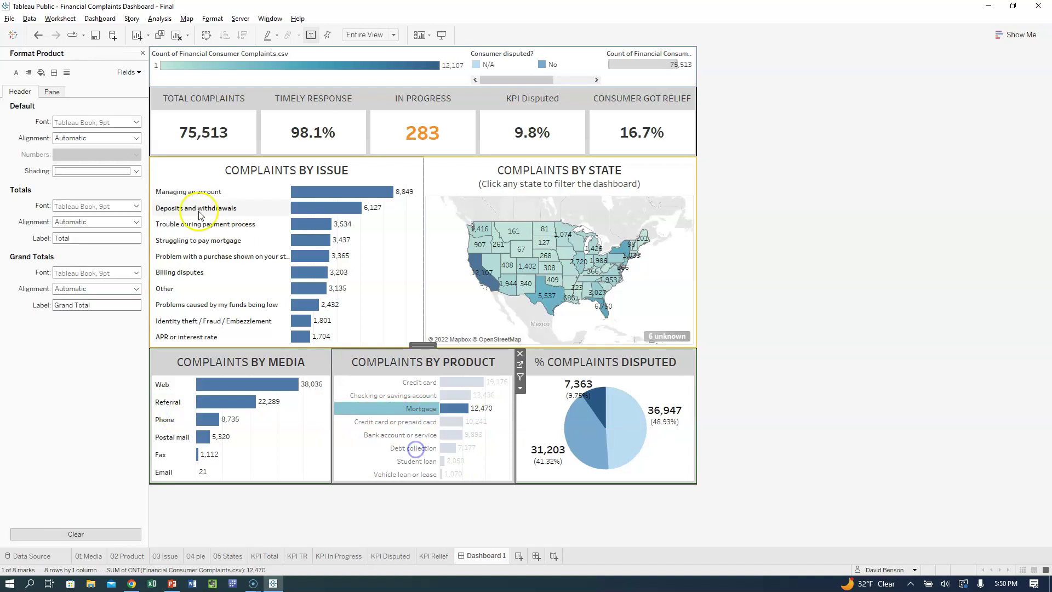
left_click(136, 137)
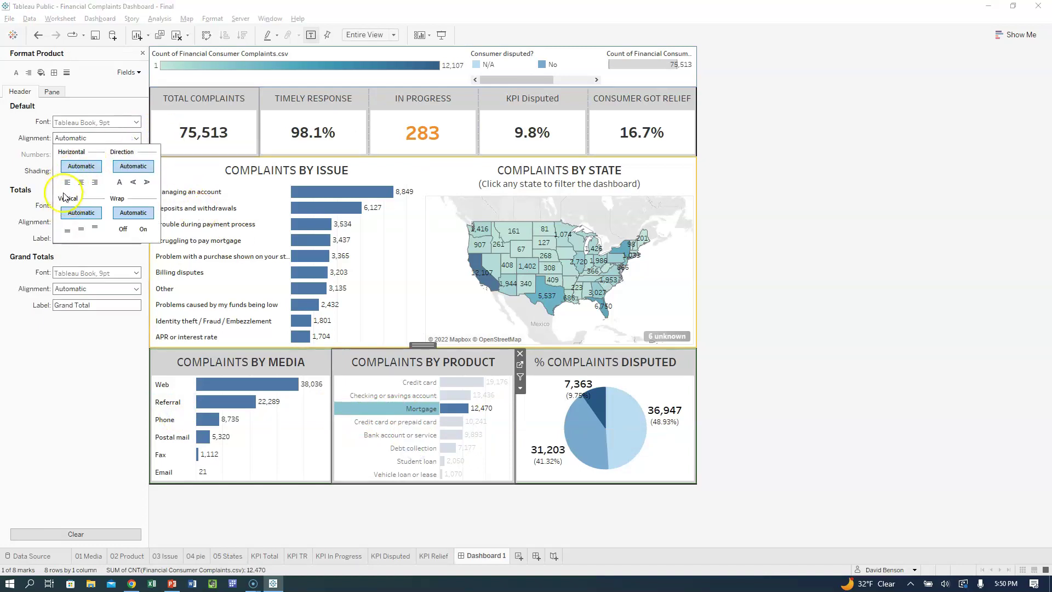
left_click(63, 184)
- Make the product names in the Complaints by Product chart black and bold
left_click(117, 122)
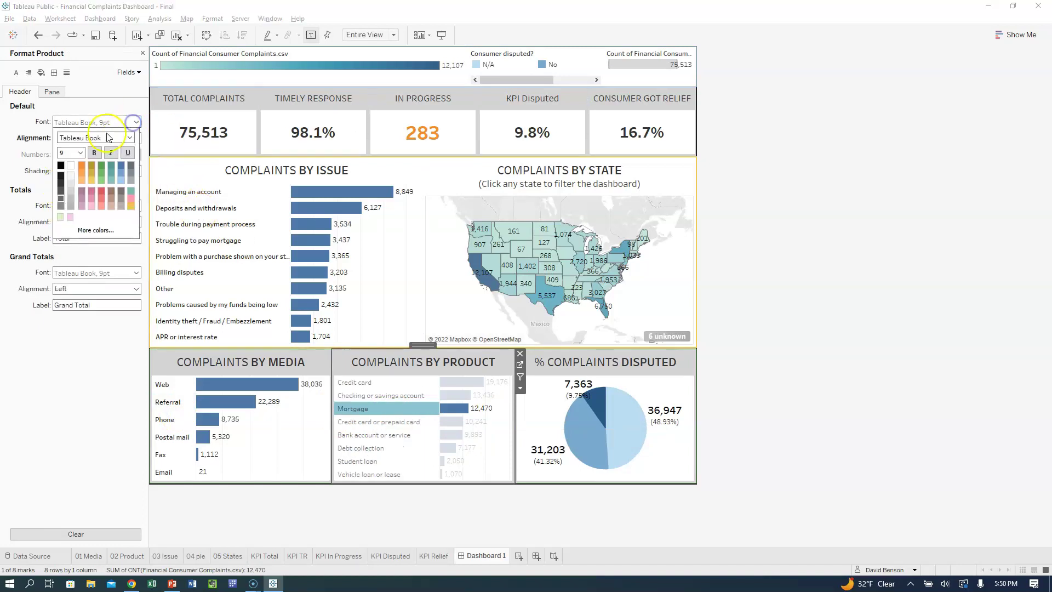
left_click(62, 167)
left_click(98, 153)
left_click(800, 286)
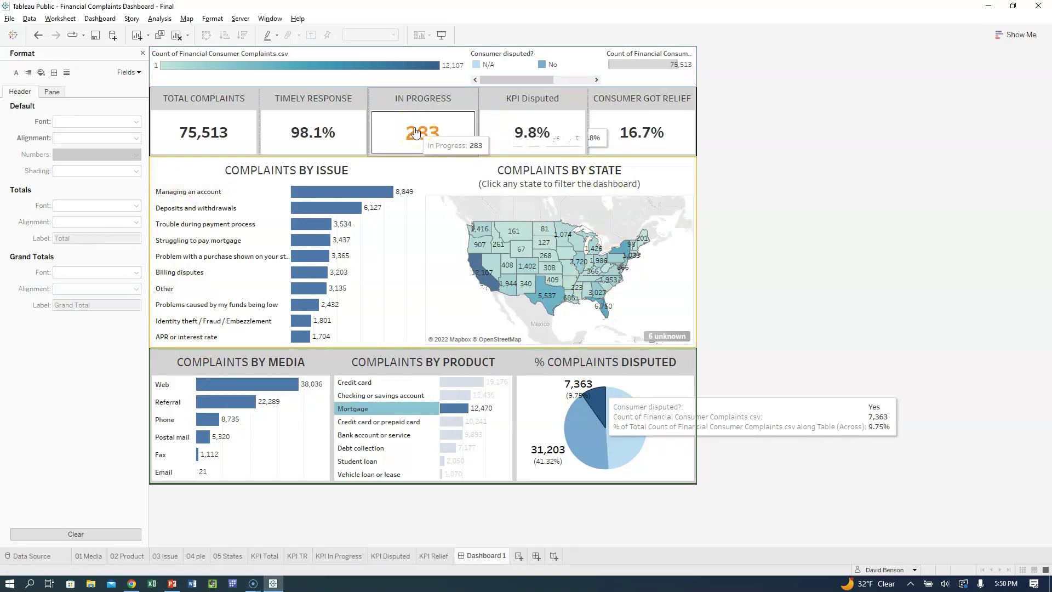
- On the KPI Total sheet, set the complaint count label's font size to 28 and return to Dashboard 1
left_click(237, 130)
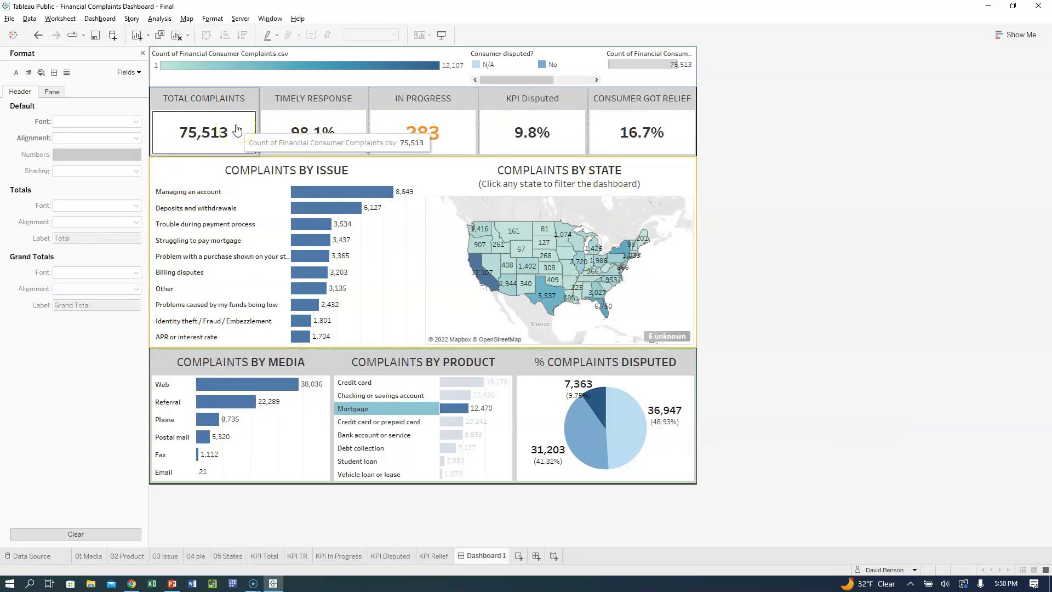
left_click(264, 112)
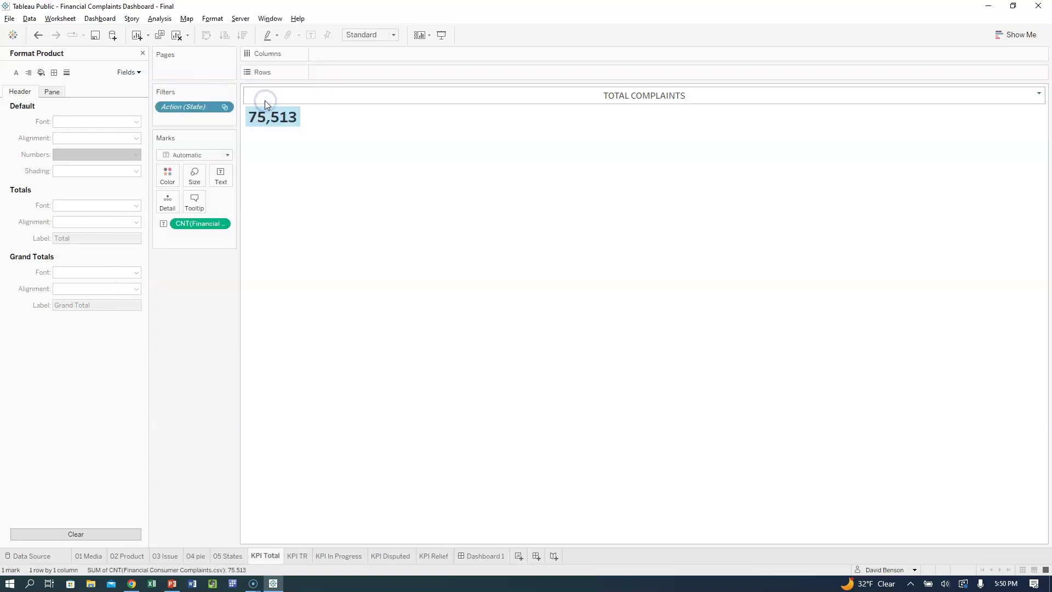
left_click(229, 171)
left_click(316, 199)
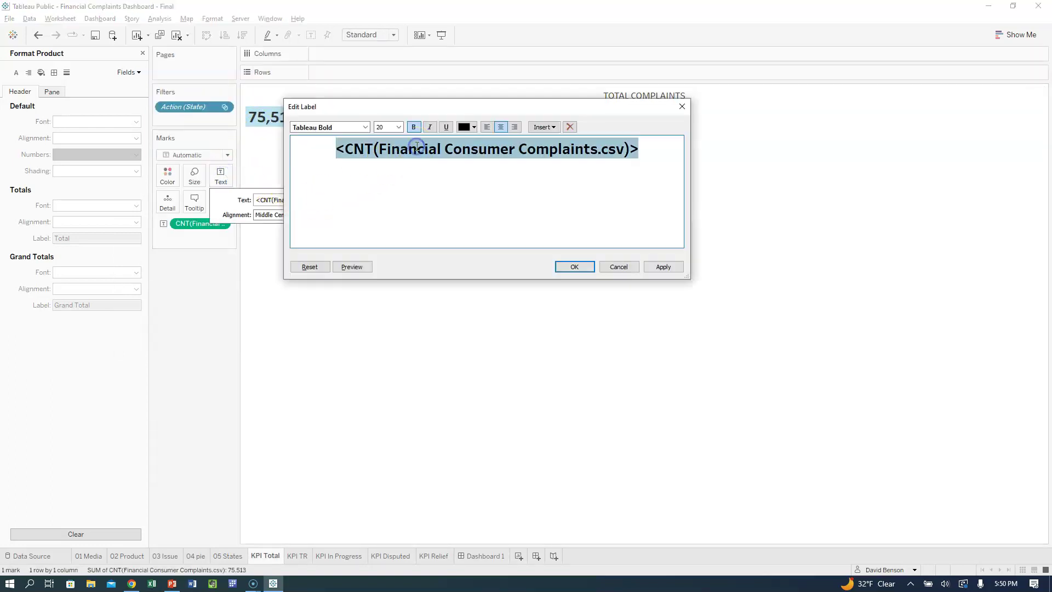
triple_click(417, 147)
left_click(399, 127)
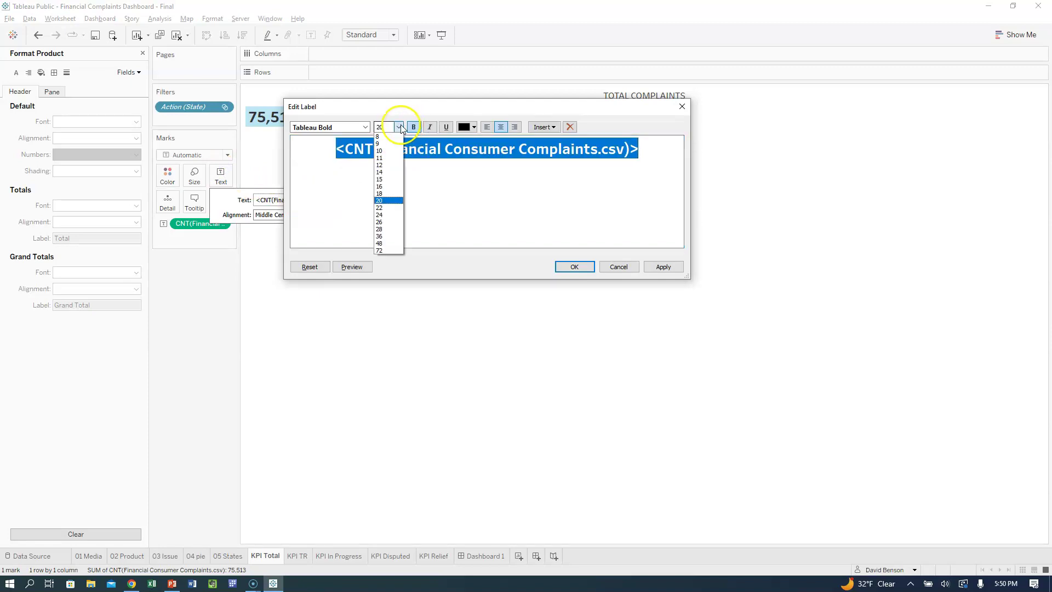
left_click(390, 222)
left_click(661, 267)
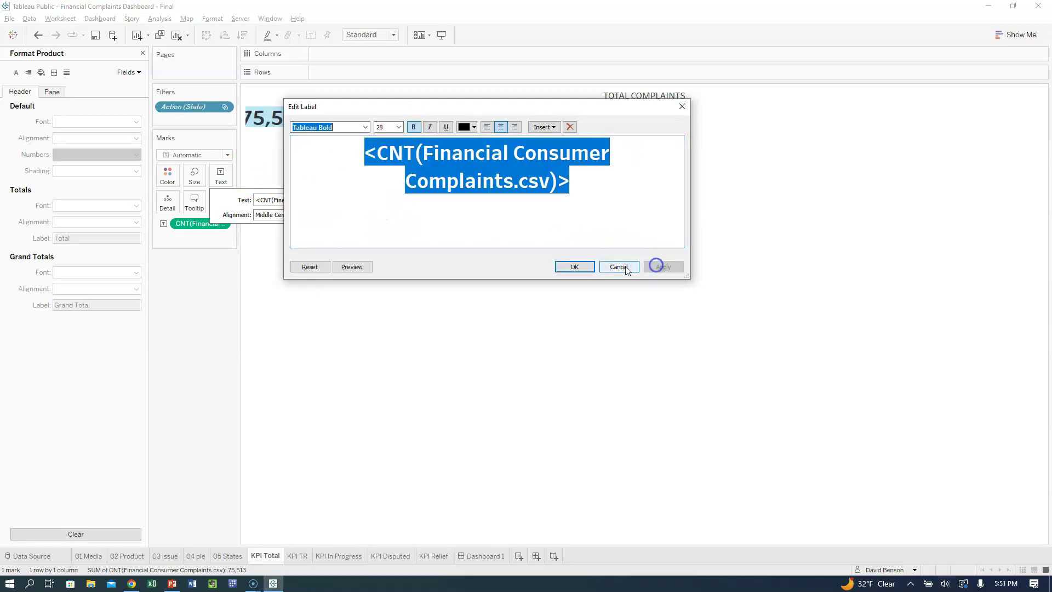
left_click(582, 266)
left_click(481, 555)
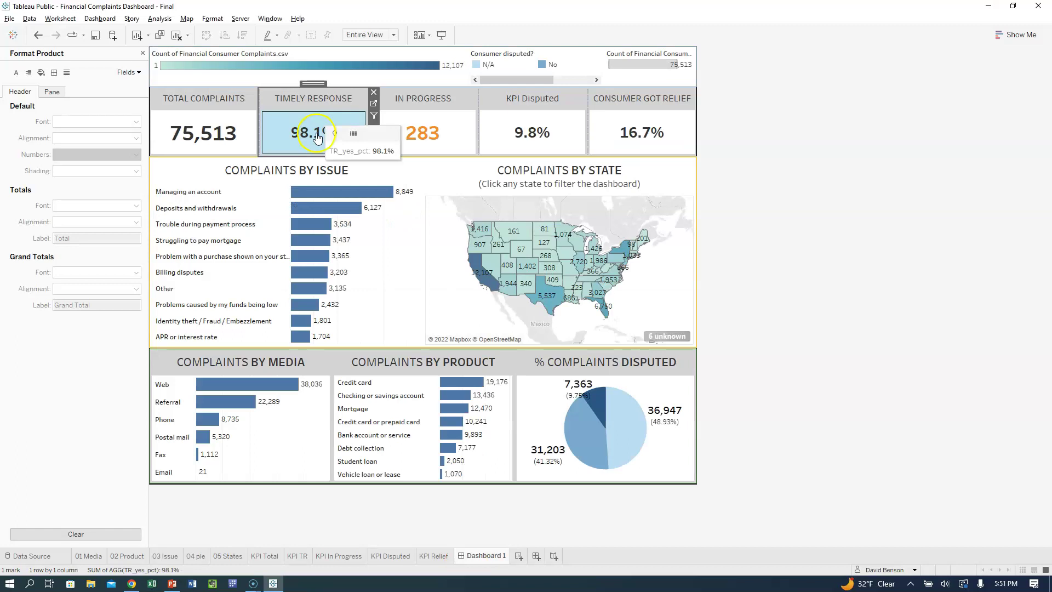
- On the KPI TR sheet, set the timely response percentage label's font size to 28 and return to Dashboard 1
left_click(373, 104)
left_click(221, 175)
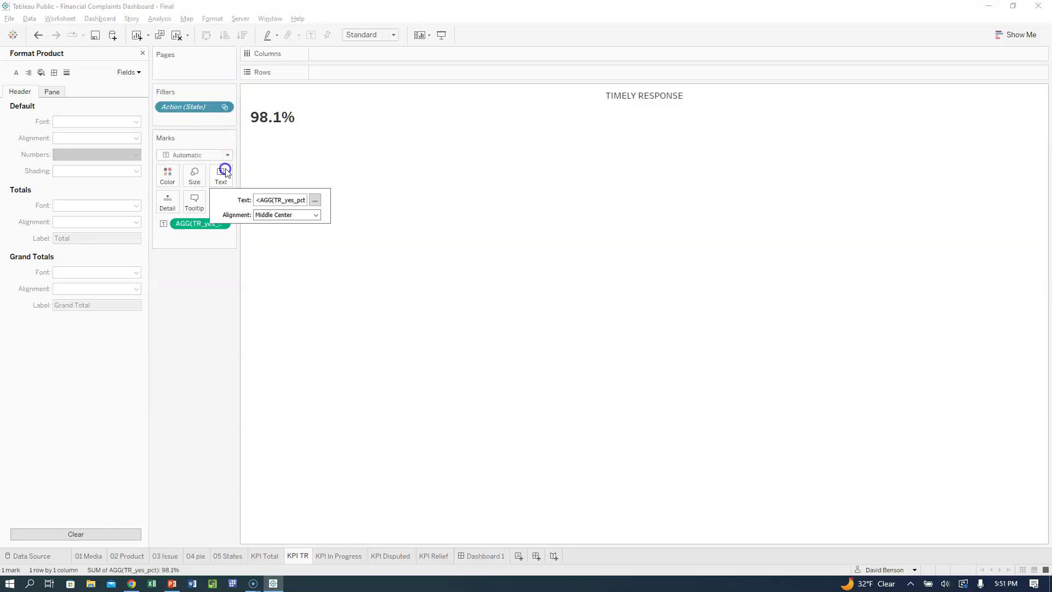
left_click(315, 201)
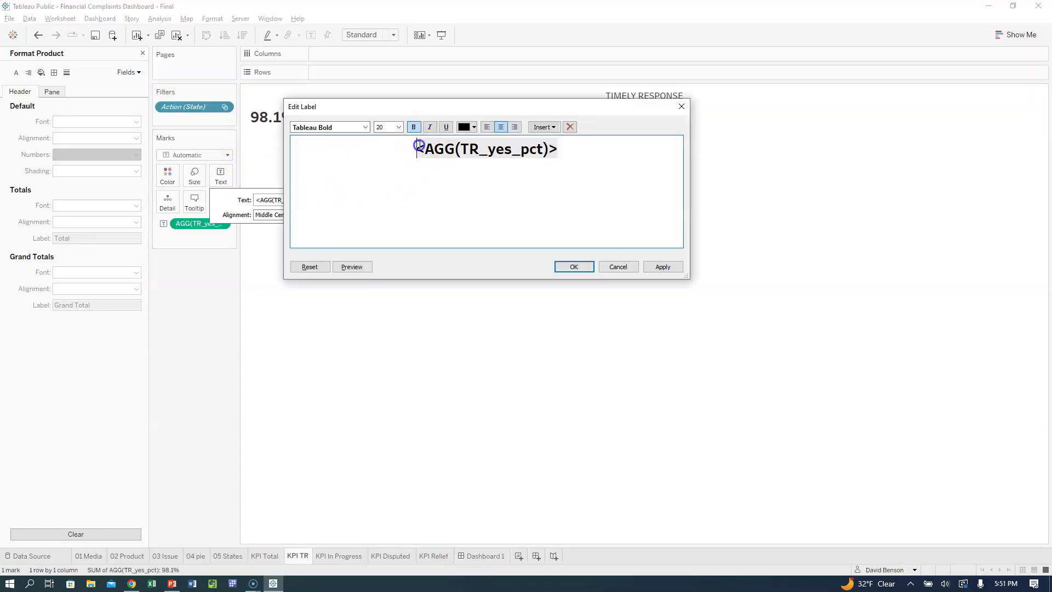
left_click_drag(419, 146, 558, 149)
left_click(399, 127)
left_click(380, 229)
left_click(663, 267)
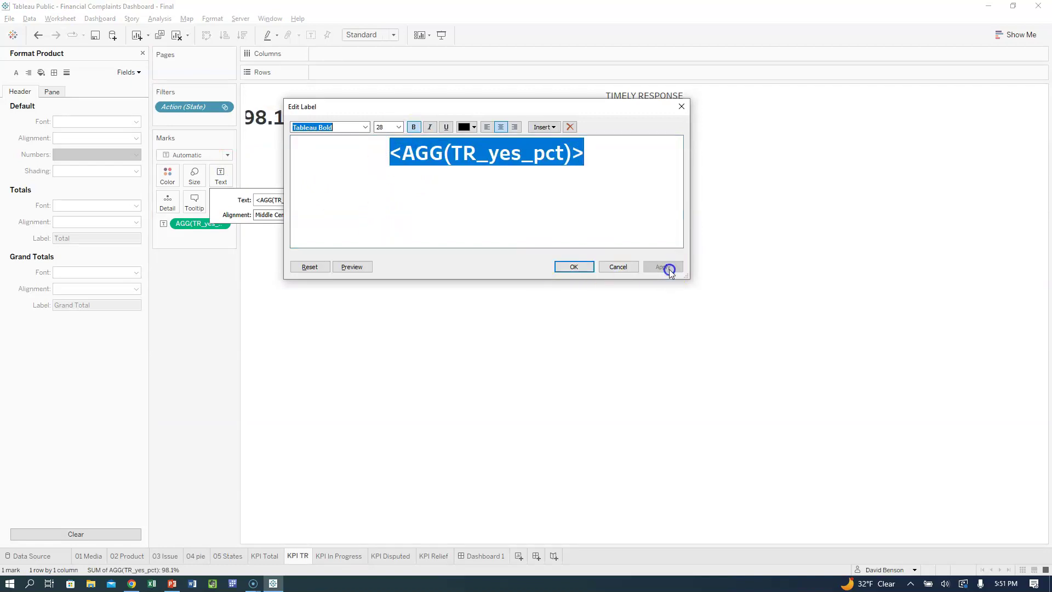
left_click(581, 266)
left_click(484, 556)
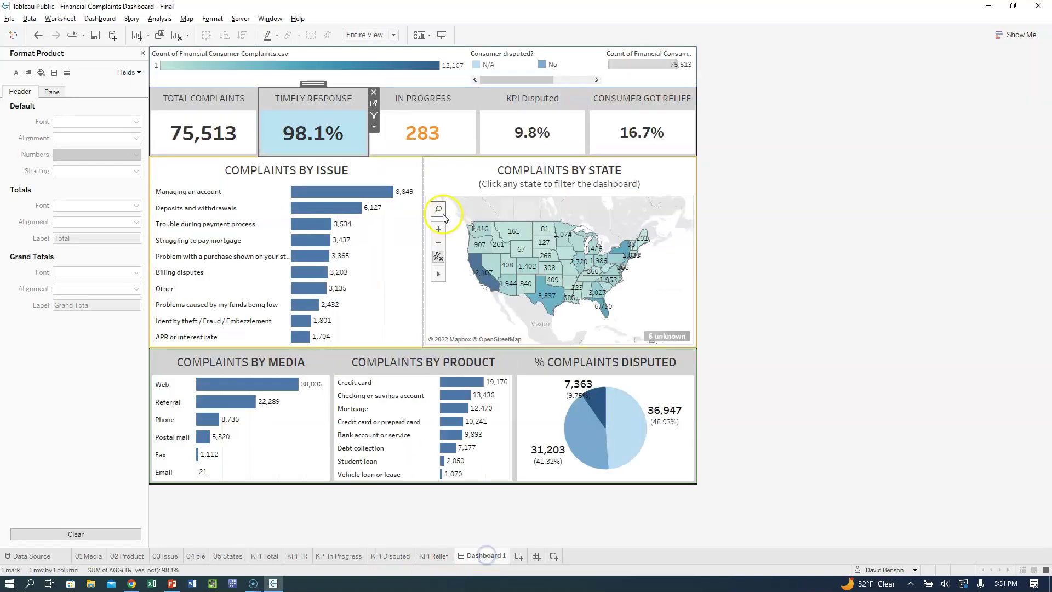
- On the KPI In Progress sheet, set the in-progress count label's font size to 28 and return to Dashboard 1
left_click(438, 134)
left_click(485, 104)
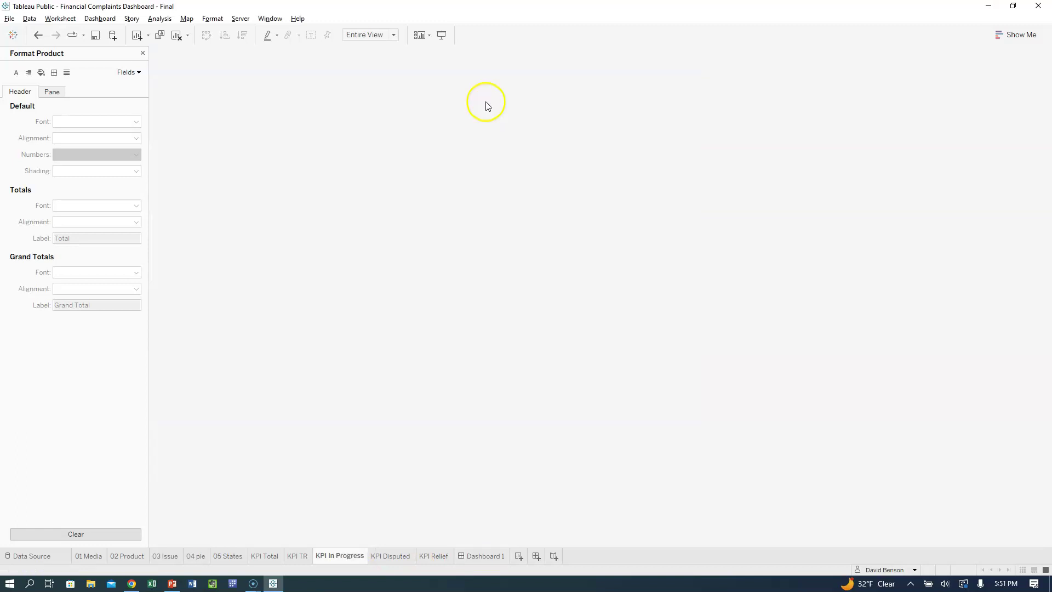
left_click(221, 175)
left_click(313, 199)
double_click(423, 153)
left_click(398, 126)
left_click(387, 230)
left_click(661, 265)
left_click(581, 264)
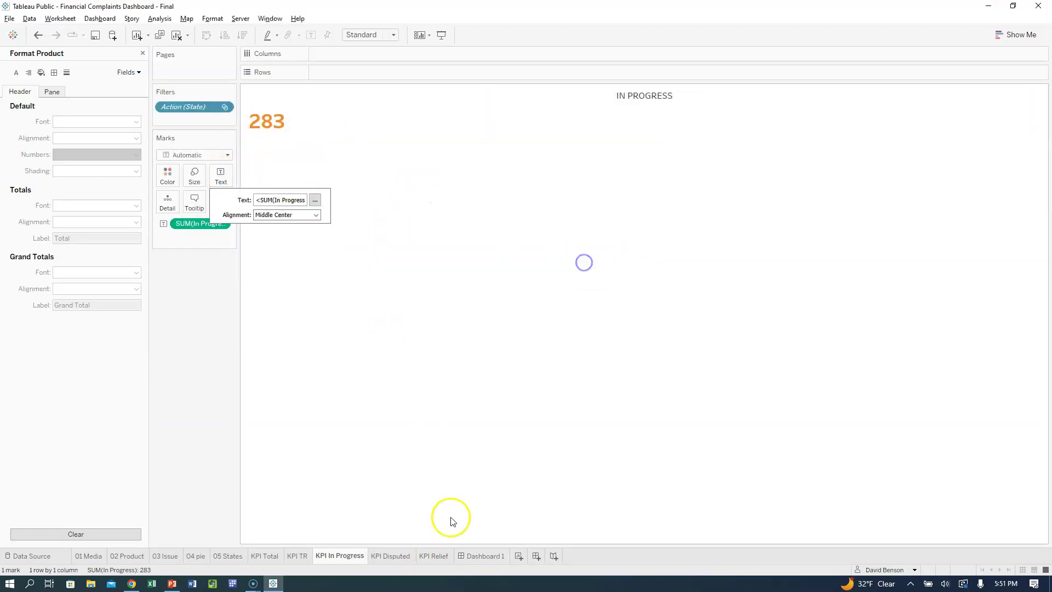
left_click(483, 556)
- On the KPI Disputed sheet, set the disputed percentage label's font size to 28 and return to Dashboard 1
left_click(548, 136)
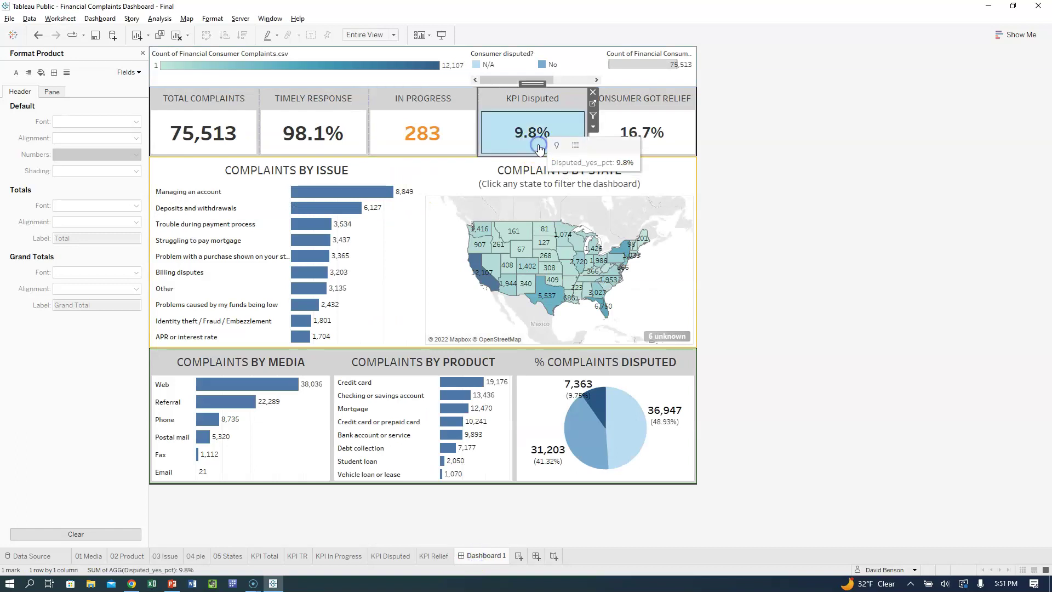
left_click(593, 105)
left_click(221, 175)
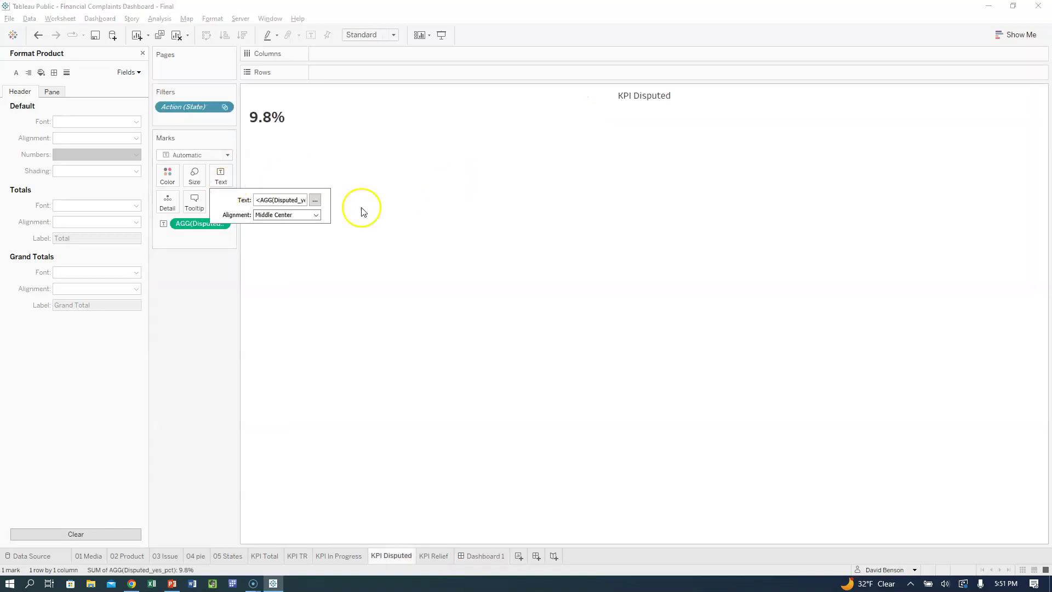
left_click(315, 199)
triple_click(459, 155)
left_click(399, 127)
left_click(388, 228)
left_click(660, 267)
left_click(562, 268)
left_click(477, 555)
- On the KPI Relief sheet, set the consumer relief percentage label's font size to 28 and return to Dashboard 1
left_click(625, 148)
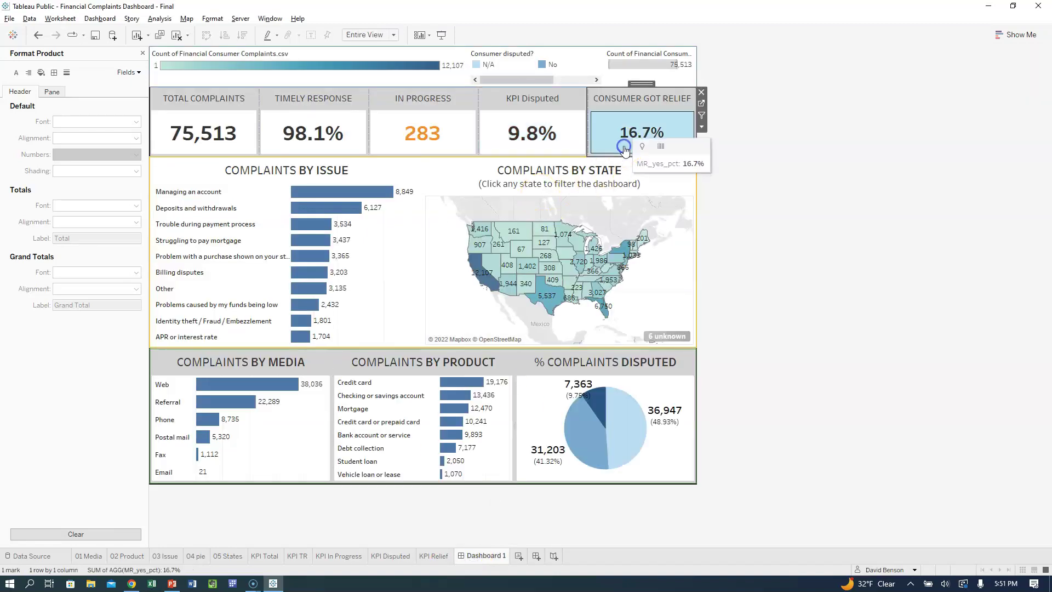
left_click(701, 103)
left_click(220, 175)
left_click(315, 199)
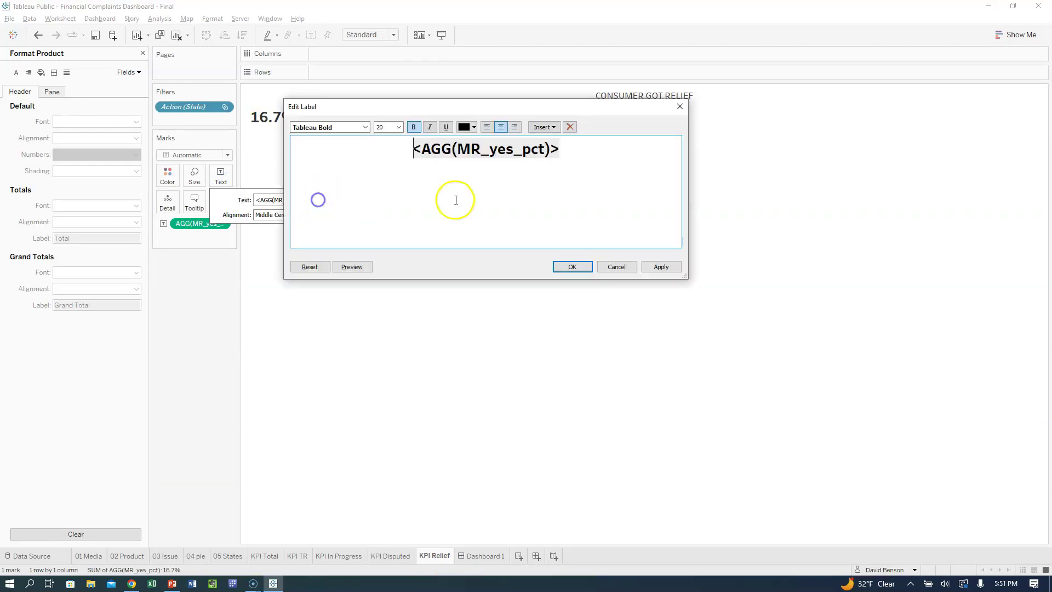
double_click(474, 154)
triple_click(475, 153)
left_click(399, 127)
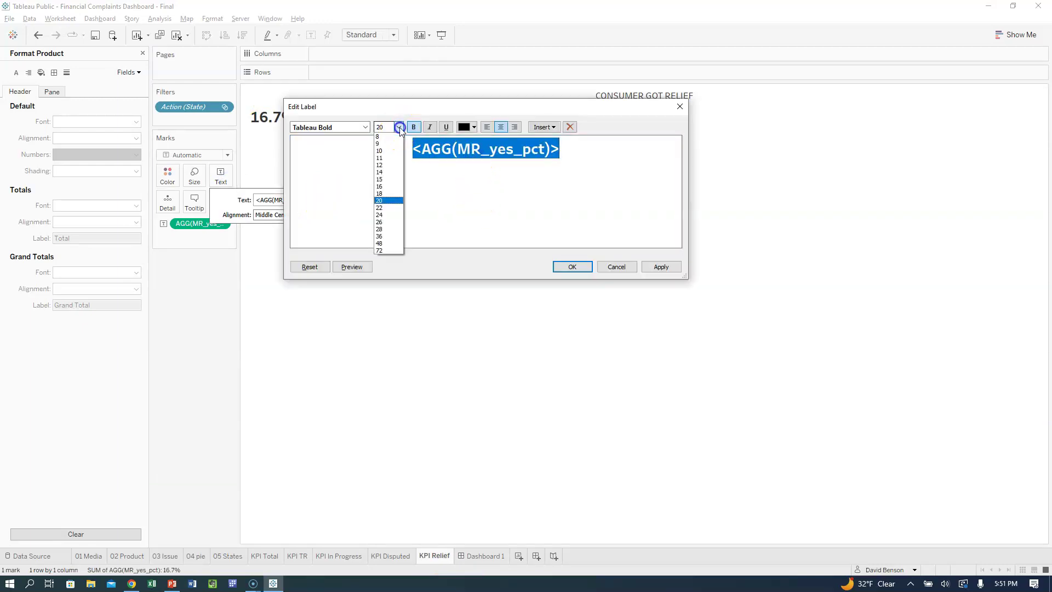
left_click(390, 229)
left_click(661, 266)
left_click(572, 266)
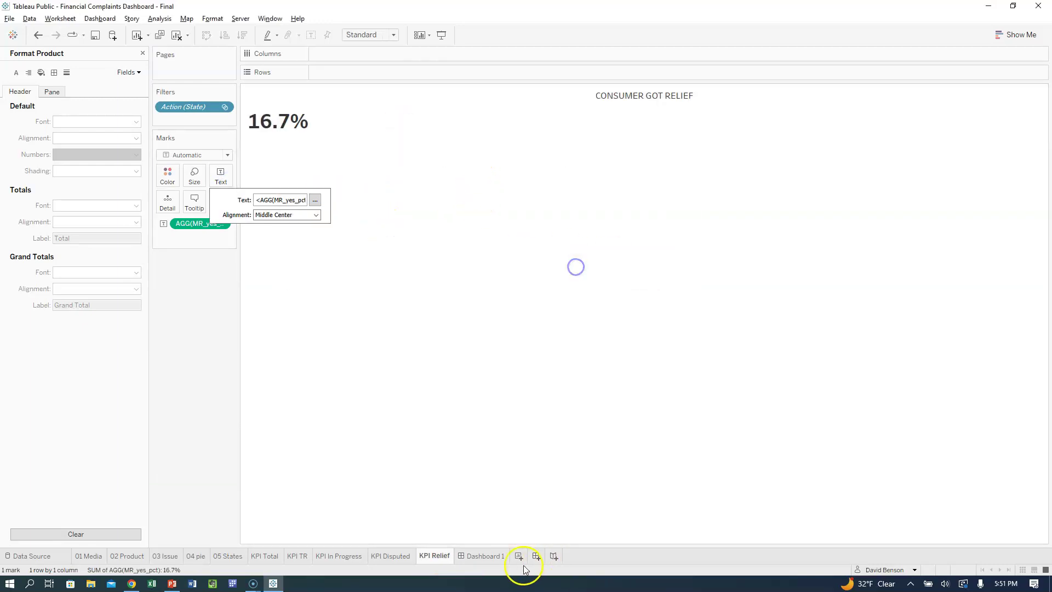
left_click(485, 555)
left_click(749, 208)
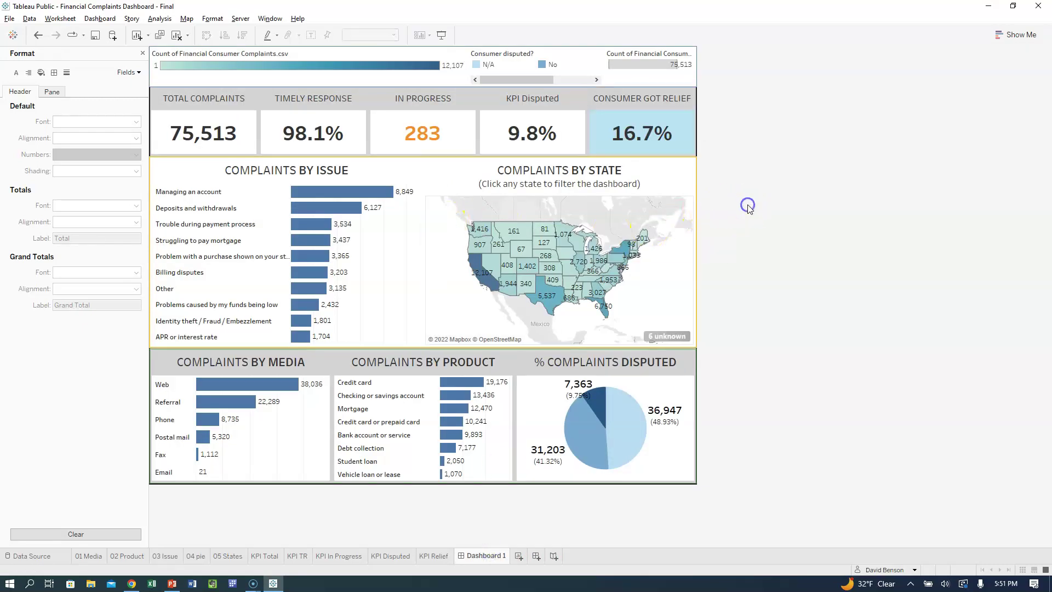
- Remove the two complaint count legends from the dashboard header, keeping the Consumer disputed? legend
mouse_move(618, 267)
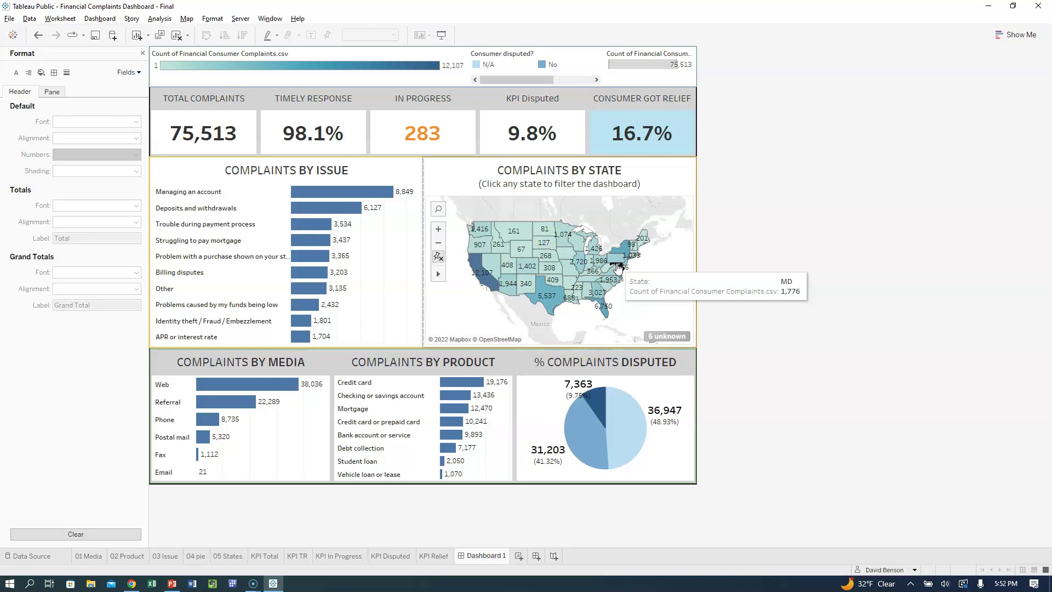
left_click(459, 66)
left_click(476, 56)
left_click(339, 58)
left_click(382, 52)
- Try removing the remaining Consumer disputed? legend from the header, and undo the removal
left_click(253, 78)
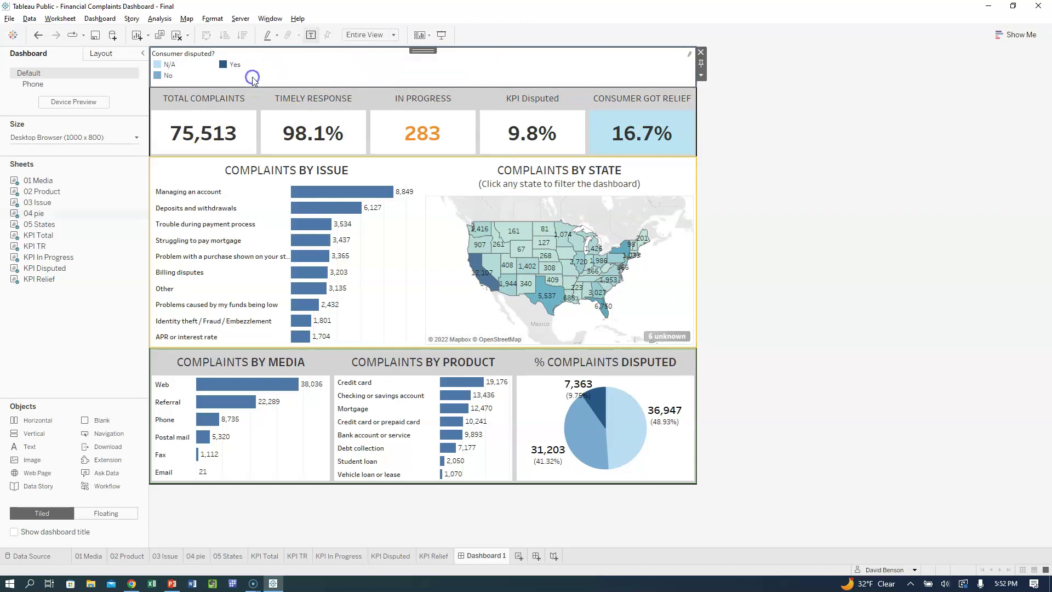
left_click(700, 52)
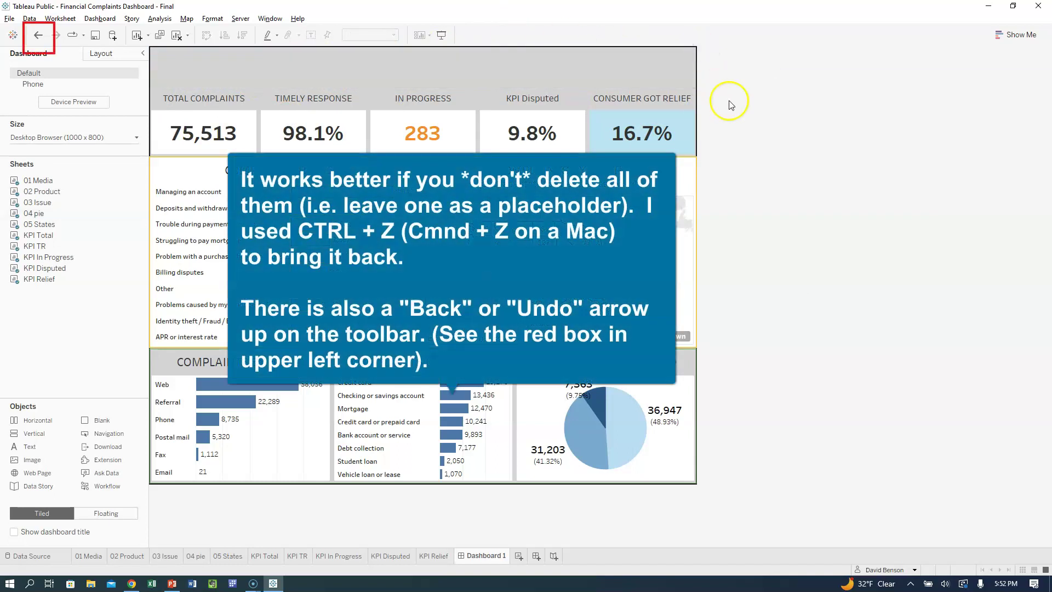
key("ctrl+z")
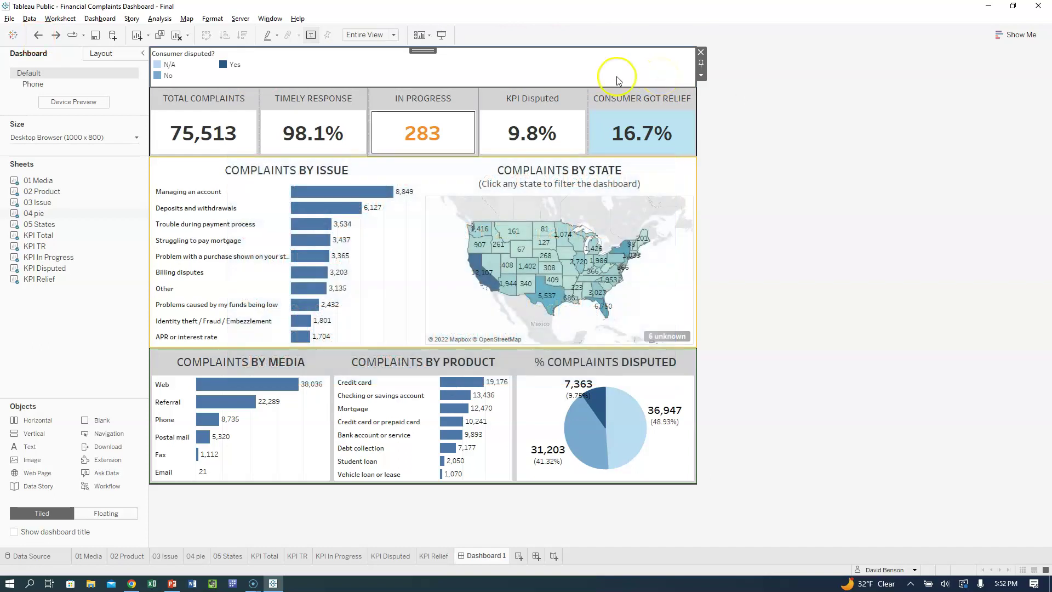
- Select the Horiz - Header container and check the header title design in the PowerPoint layout markup before returning to Tableau
left_click(87, 54)
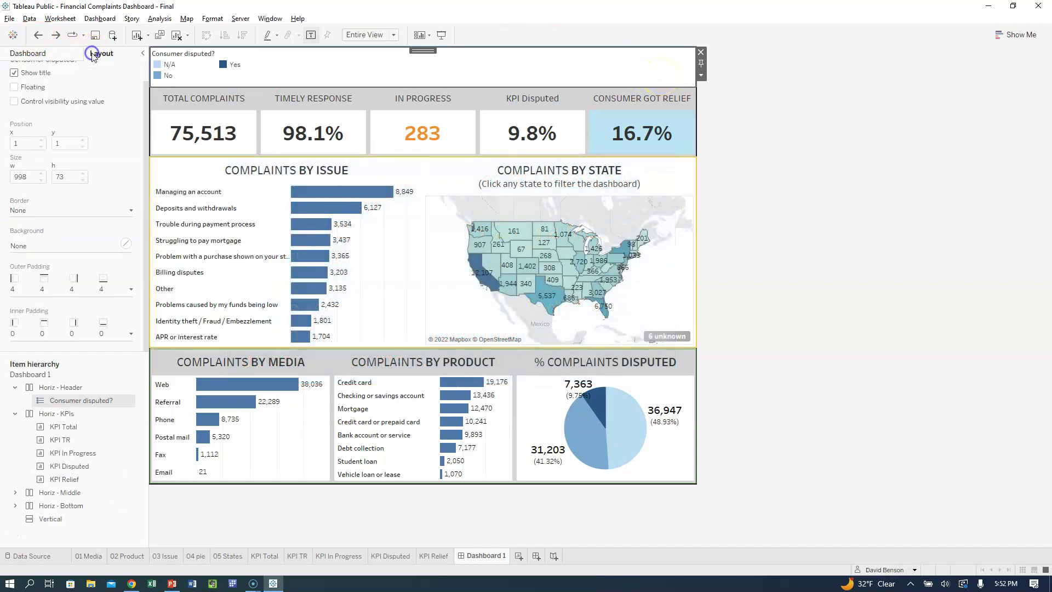
left_click(73, 386)
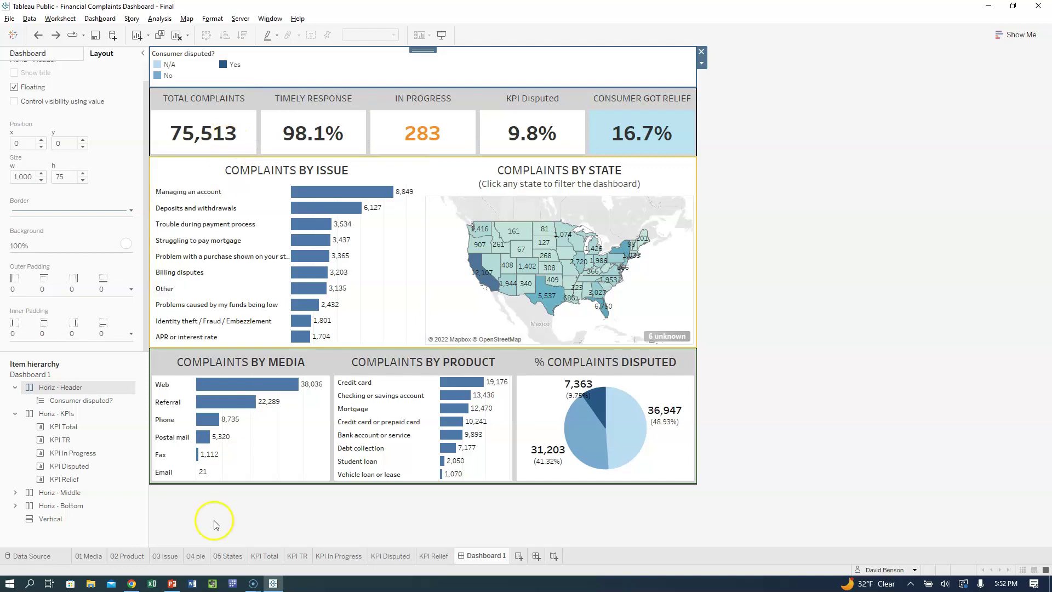
left_click(171, 583)
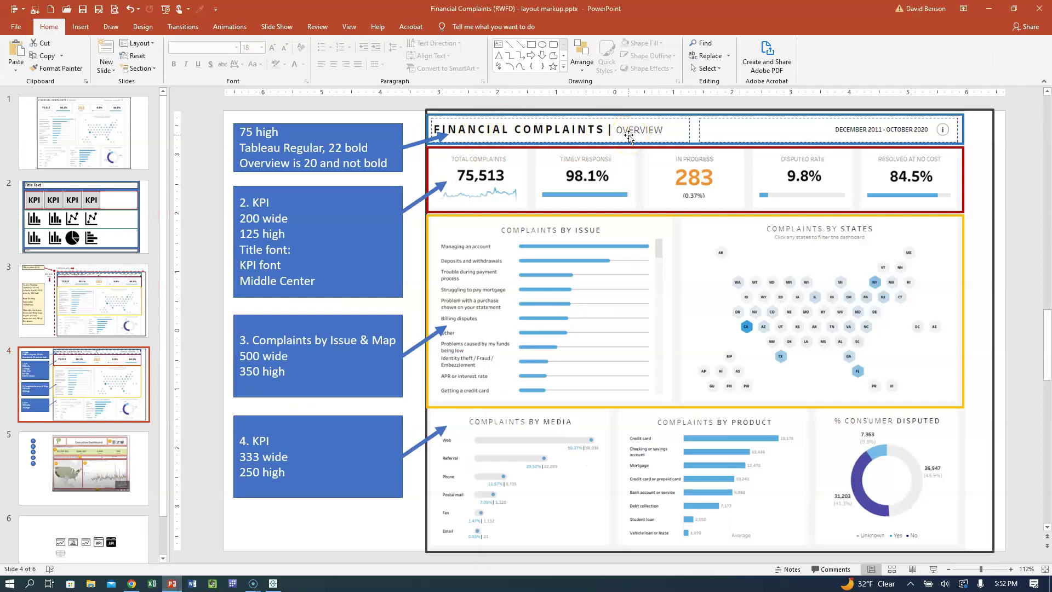
key("alt+Tab")
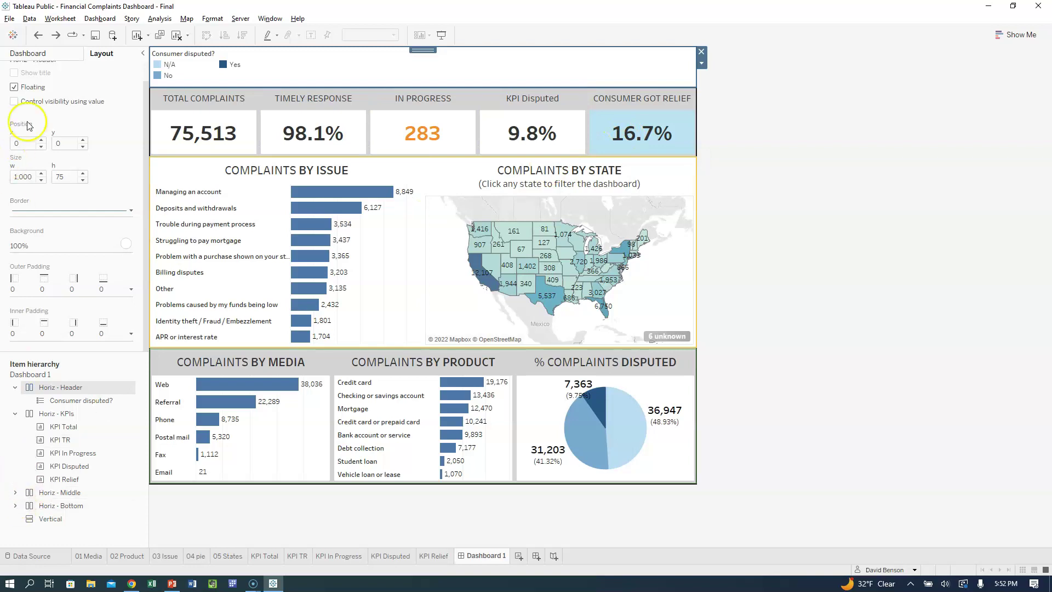
- Add a text object in the header before the legend reading "FINANCIAL COMPLAINTS | OVERVIEW", checking the wording against the PowerPoint layout
left_click(29, 53)
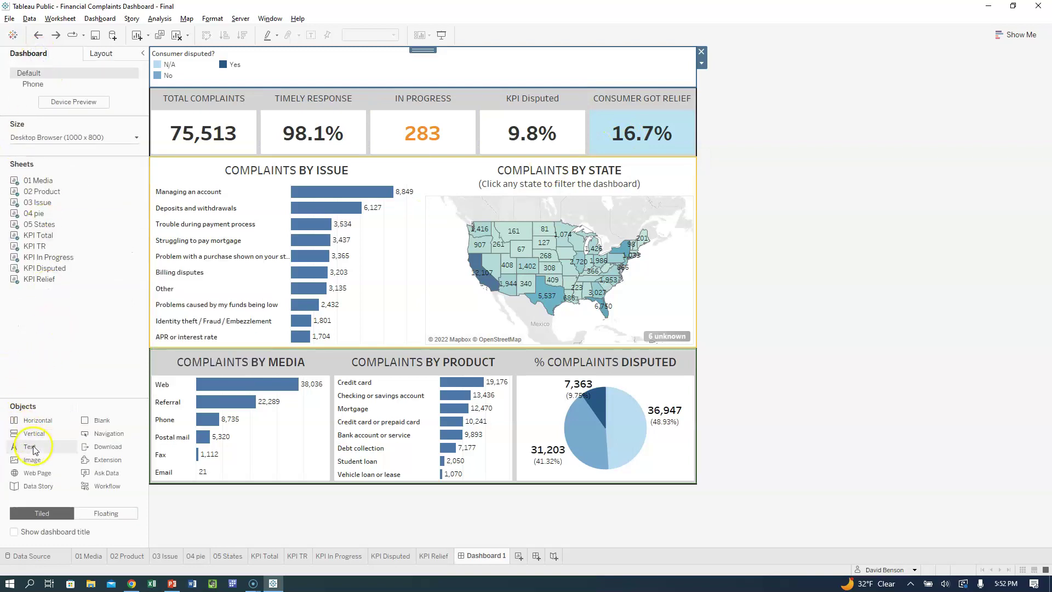
left_click(161, 65)
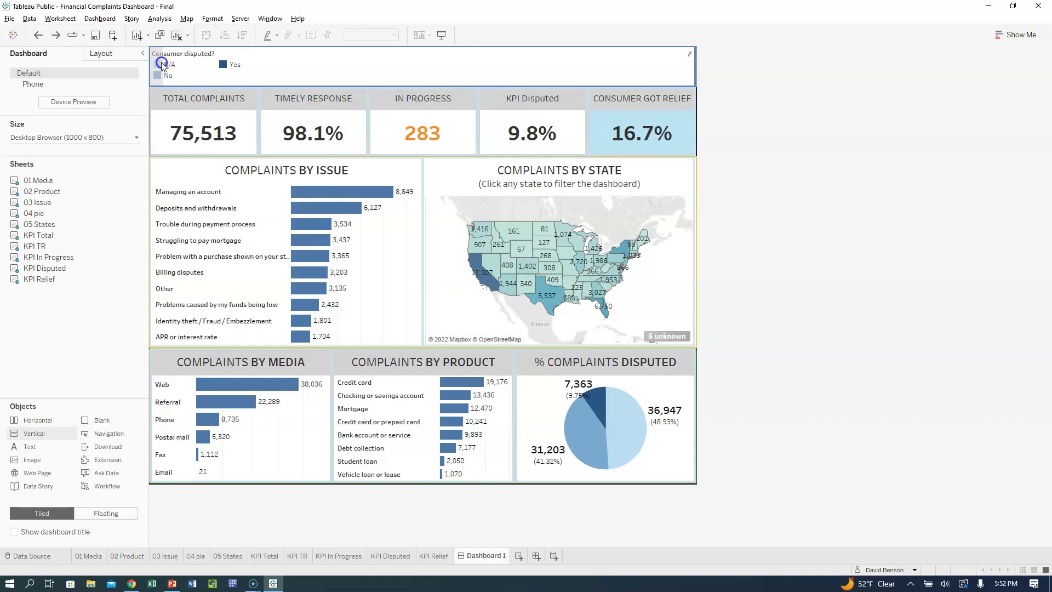
double_click(161, 64)
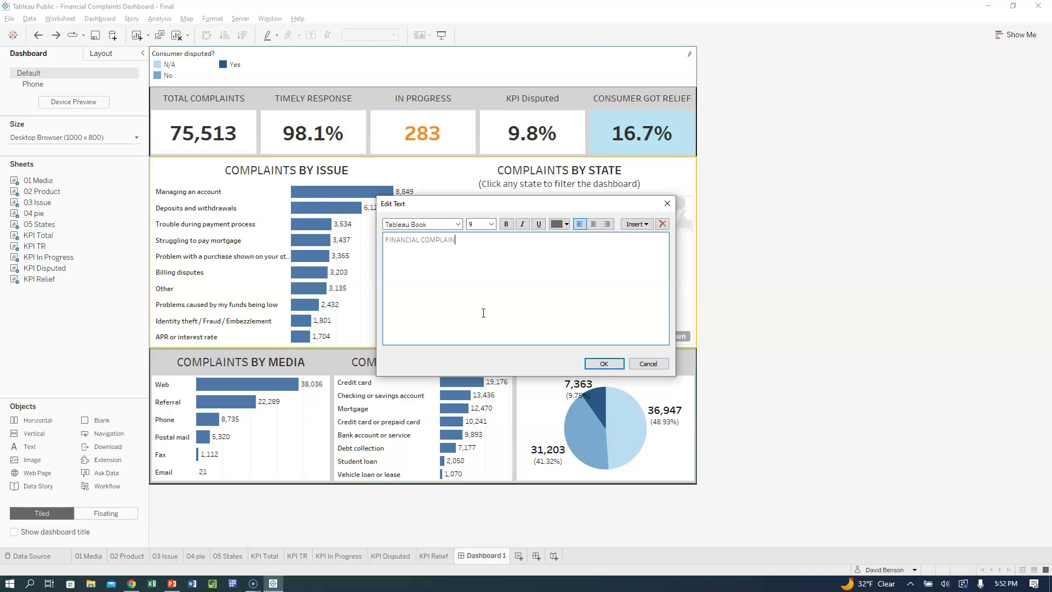
key("alt+Tab")
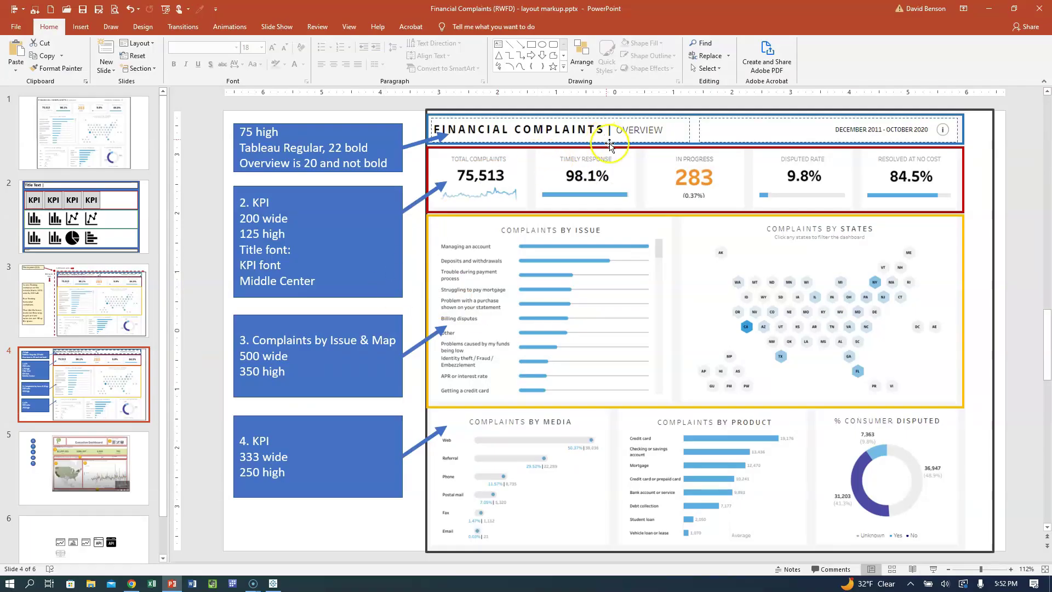
key("alt+Tab")
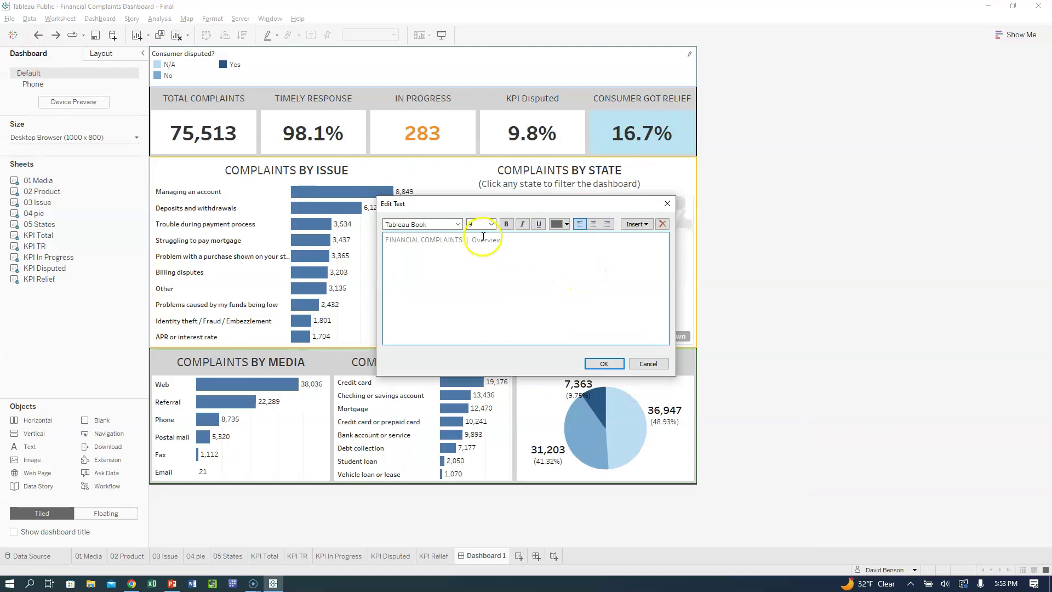
double_click(483, 239)
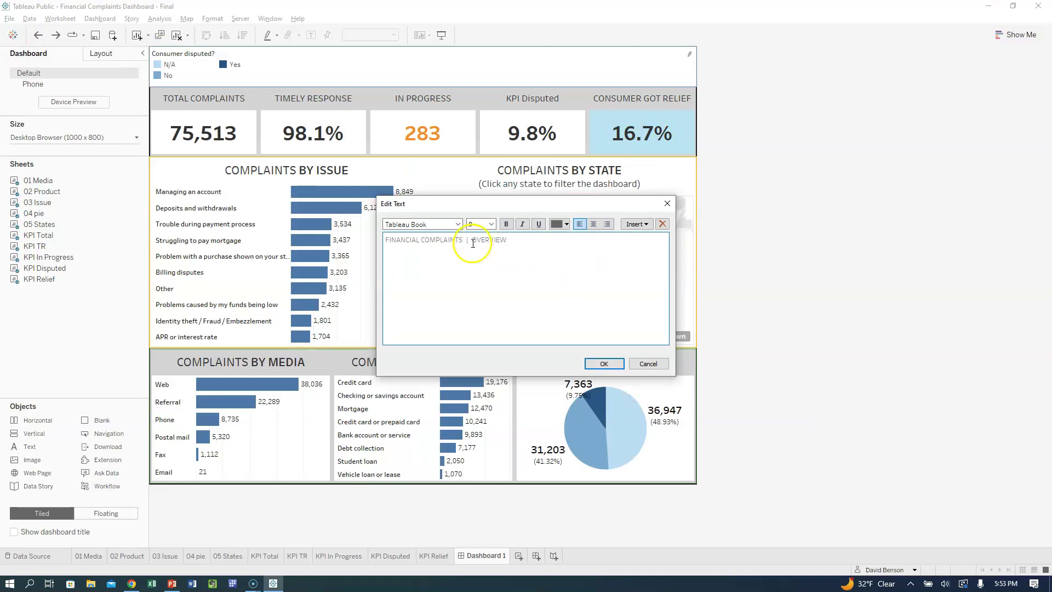
- Format "FINANCIAL COMPLAINTS |" in the header text as Tableau Bold, size 28
left_click_drag(468, 241, 409, 243)
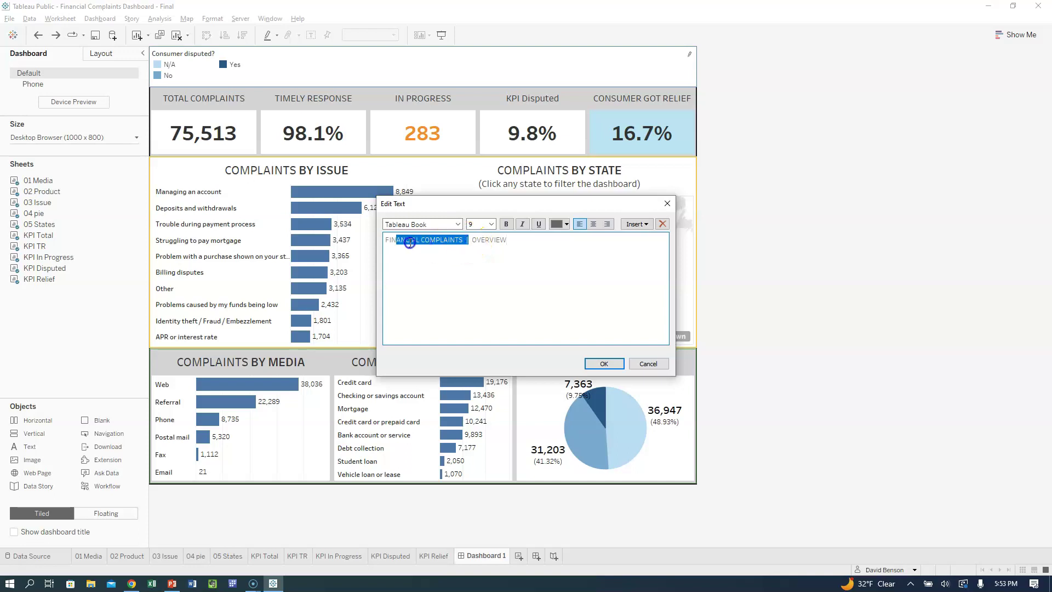
left_click(442, 225)
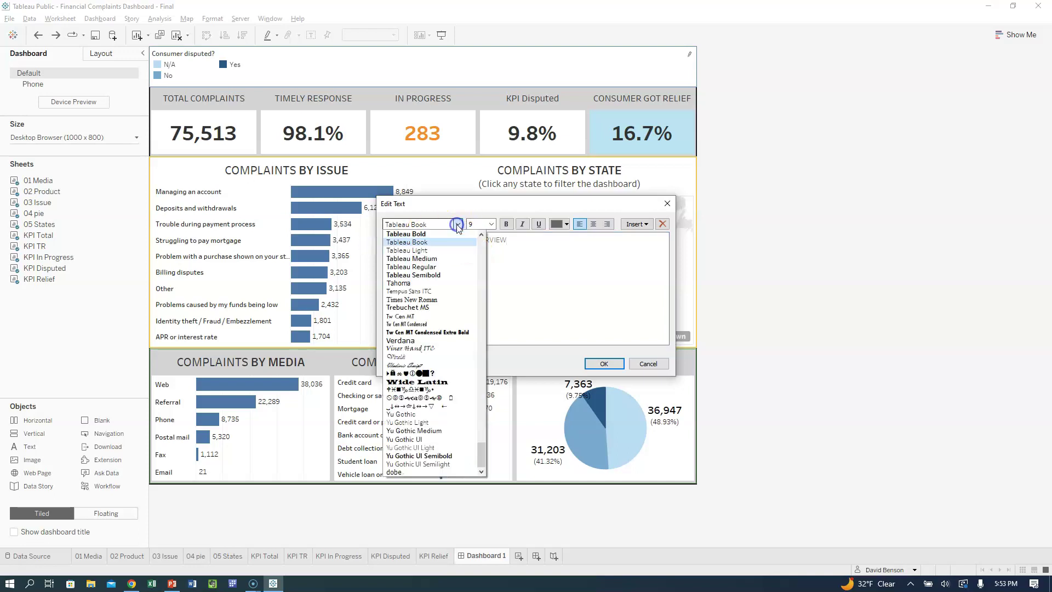
left_click(442, 234)
left_click(491, 224)
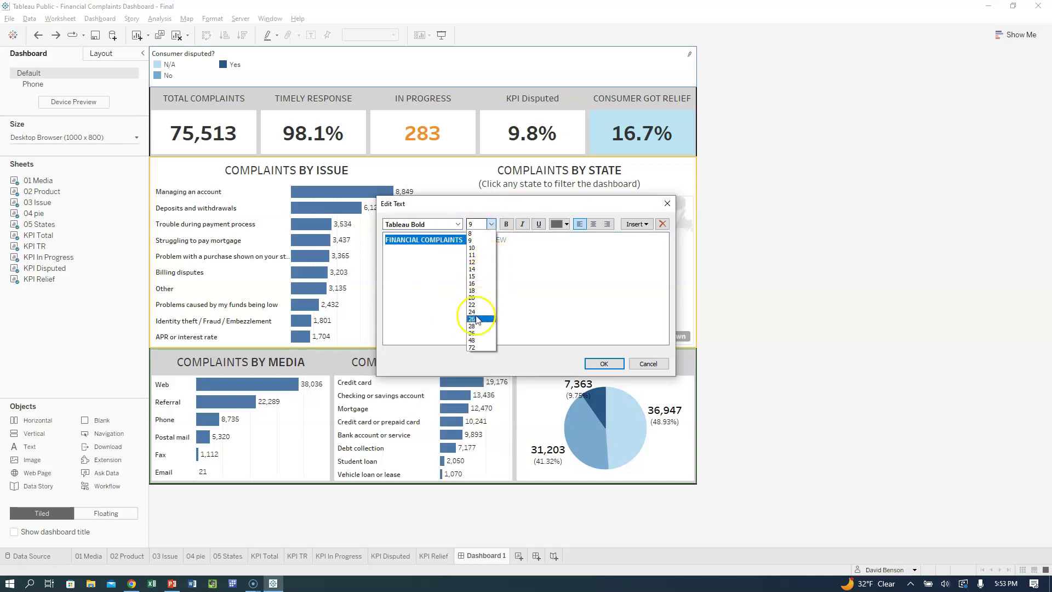
left_click(476, 326)
left_click(497, 300)
- Format "OVERVIEW" in the header text as Tableau Bold, size 16, and apply the text to the dashboard
left_click(430, 269)
key("ctrl+a")
left_click(428, 270)
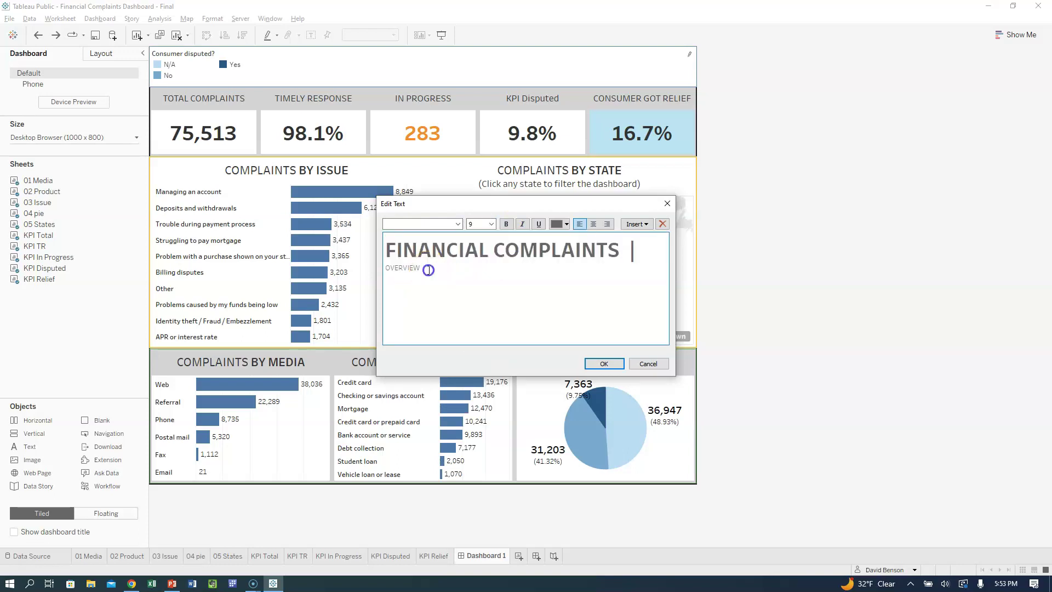
left_click(493, 224)
left_click(459, 224)
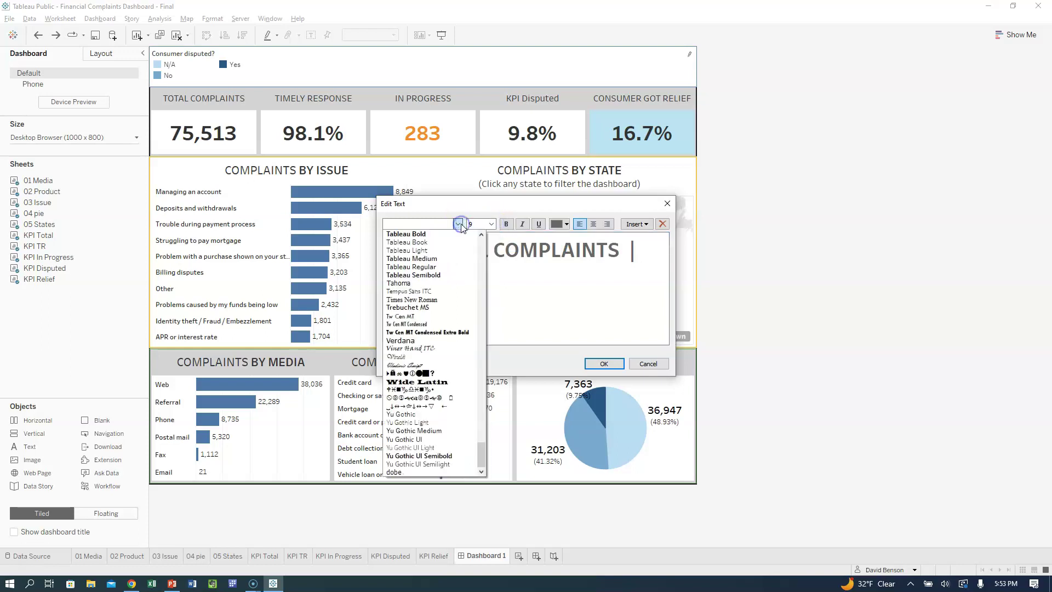
left_click(434, 233)
left_click(492, 226)
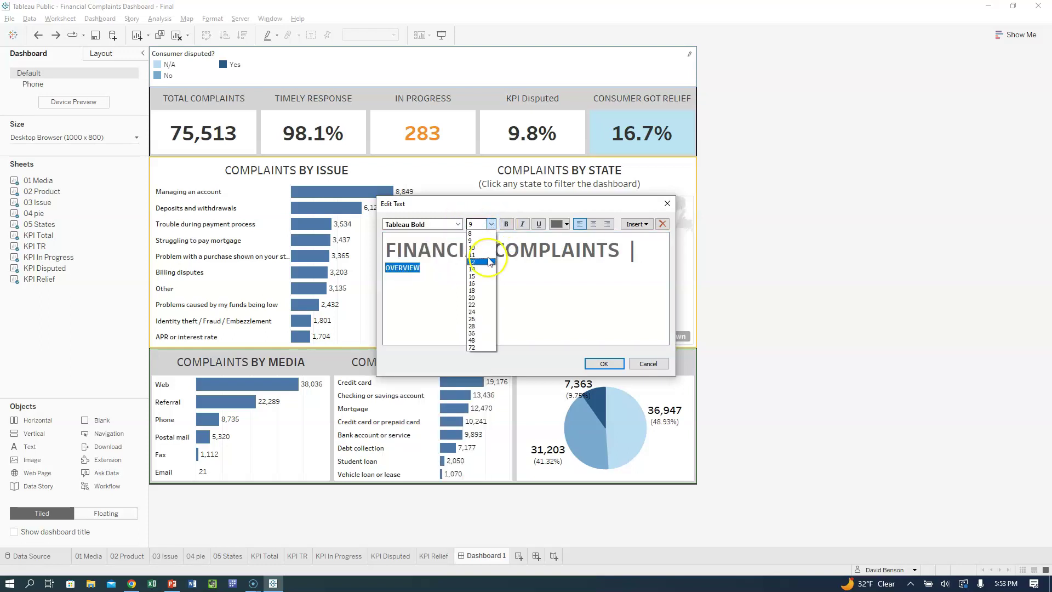
left_click(482, 291)
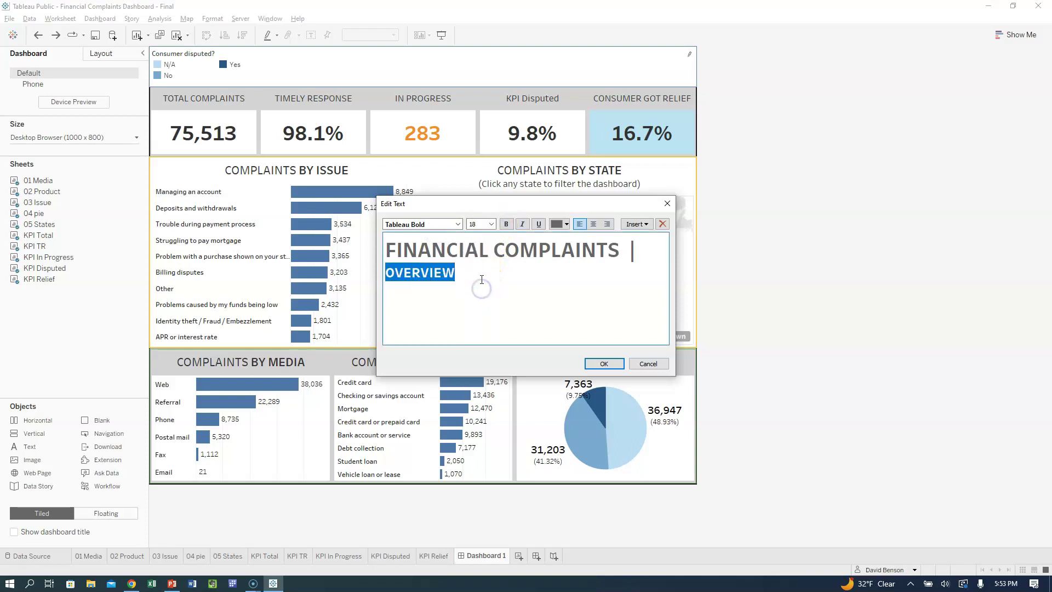
left_click(487, 225)
left_click(483, 282)
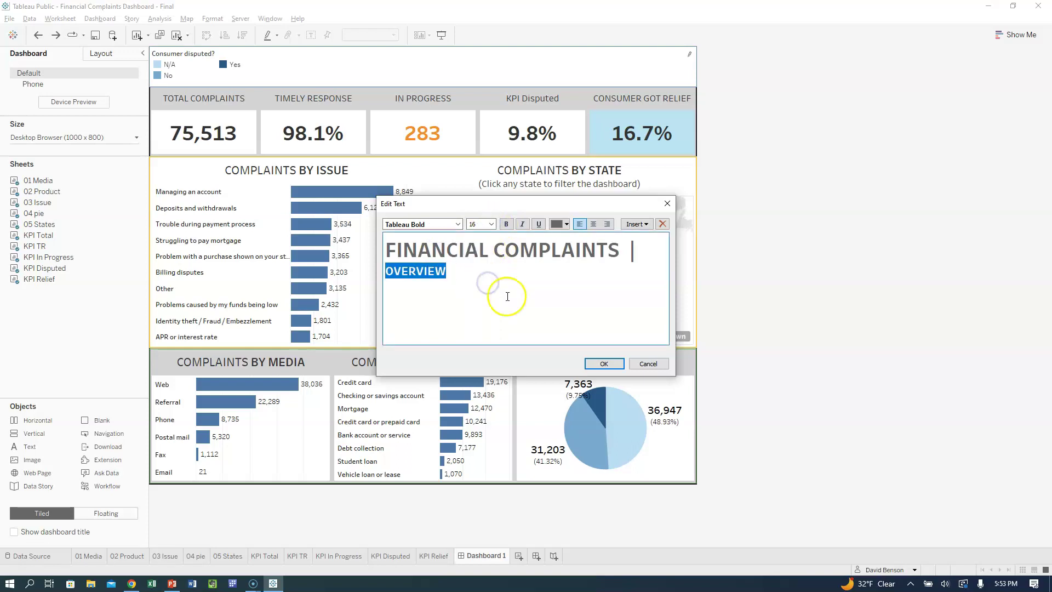
left_click(604, 363)
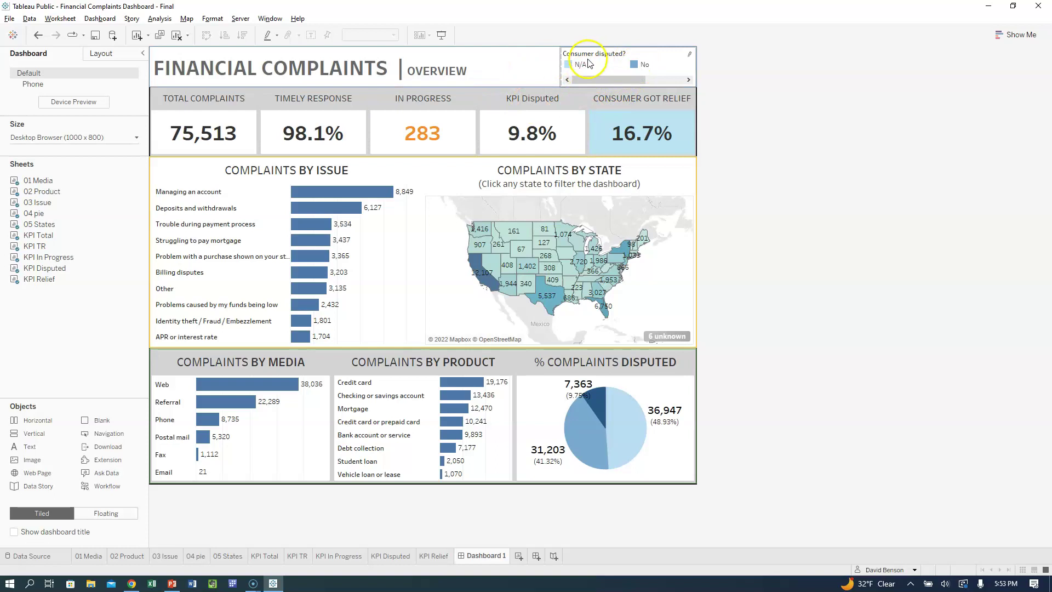
- Set the entire "FINANCIAL COMPLAINTS | OVERVIEW" header text to size 20 and apply it to the dashboard
double_click(346, 81)
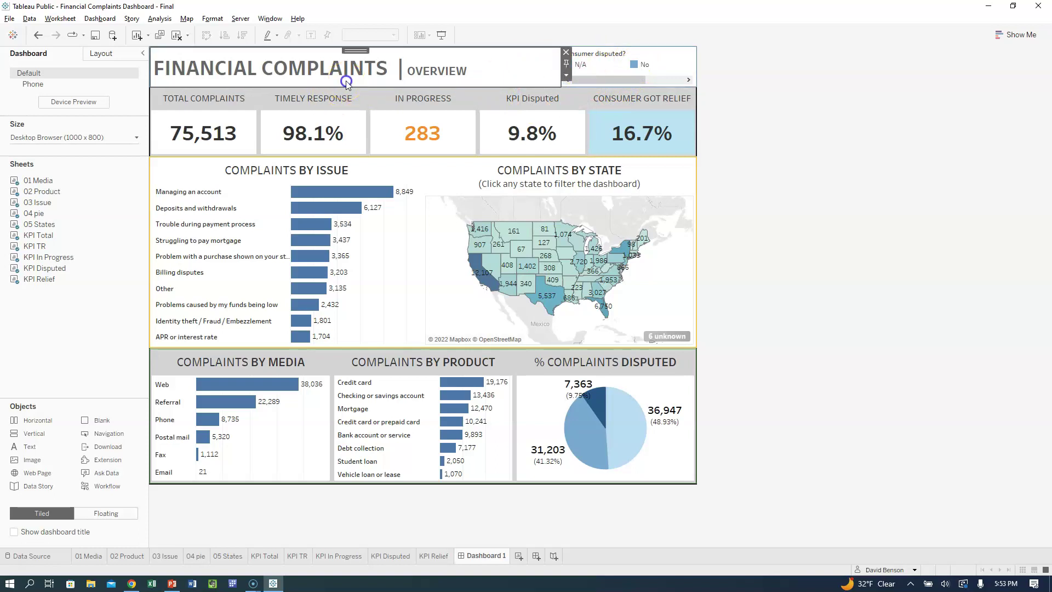
double_click(430, 252)
key("ctrl+a")
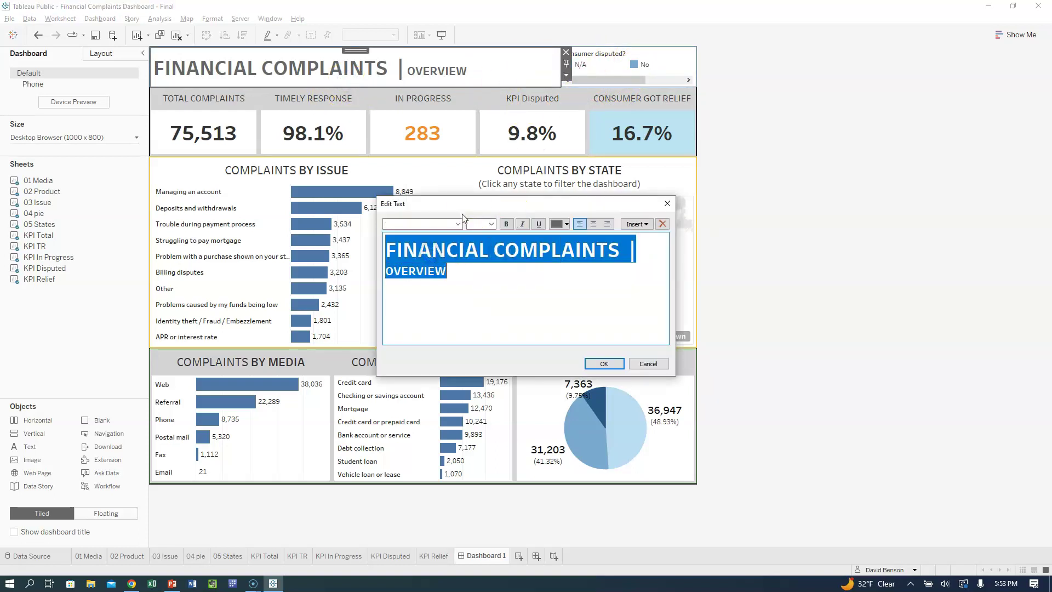
left_click(491, 224)
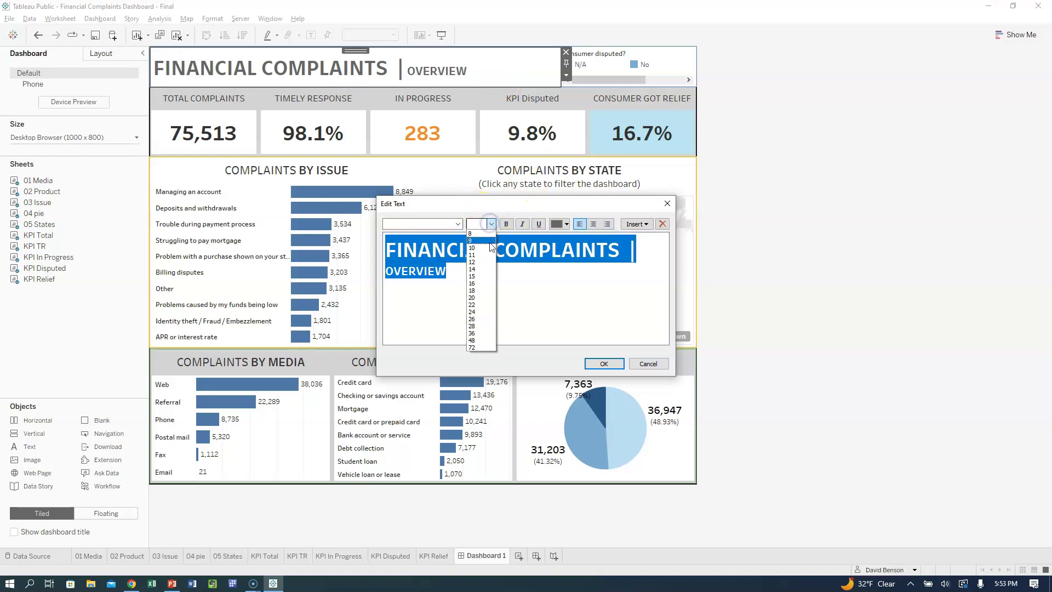
left_click(482, 298)
left_click(612, 365)
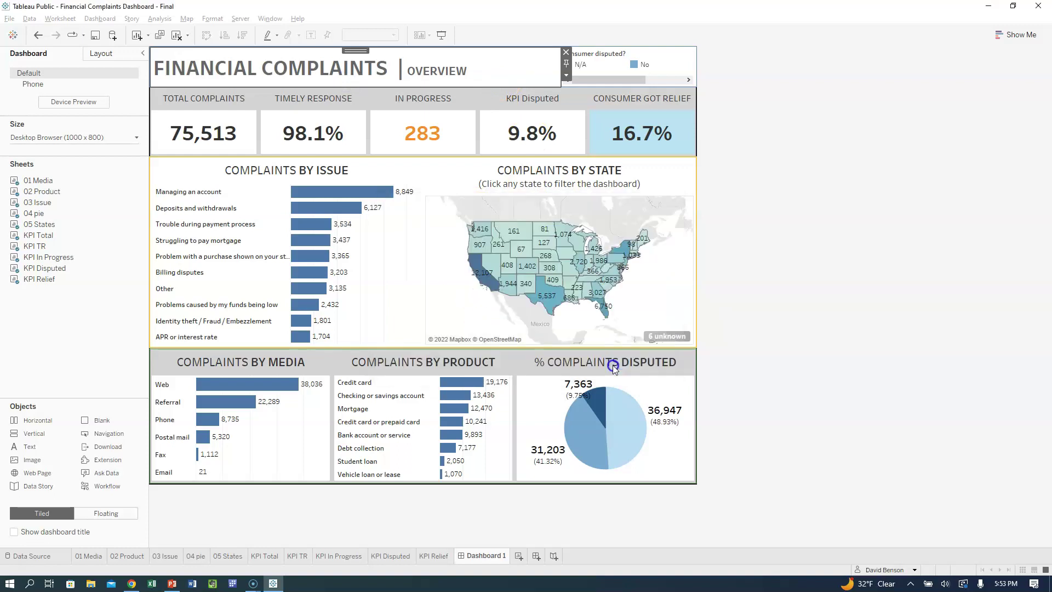
- Reopen the header title text for editing and change the color of the whole line to black
left_click(244, 70)
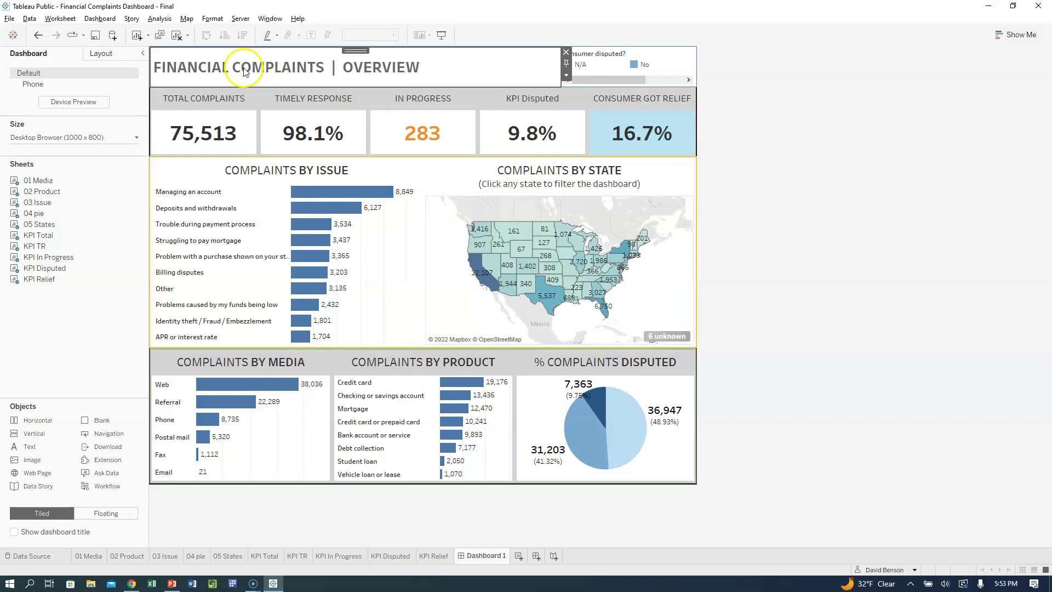
left_click(360, 80)
double_click(384, 71)
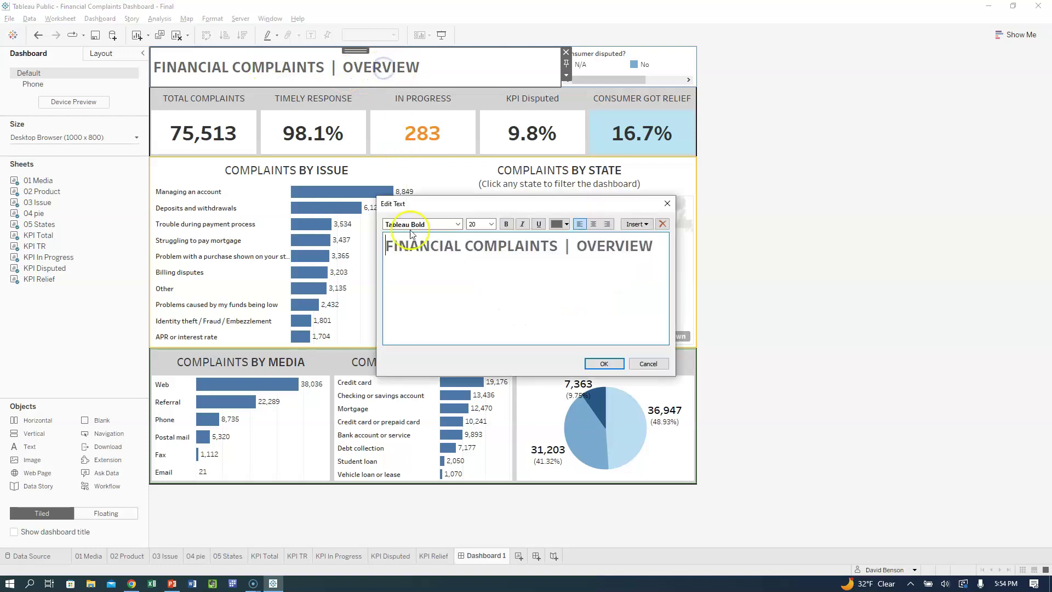
triple_click(631, 250)
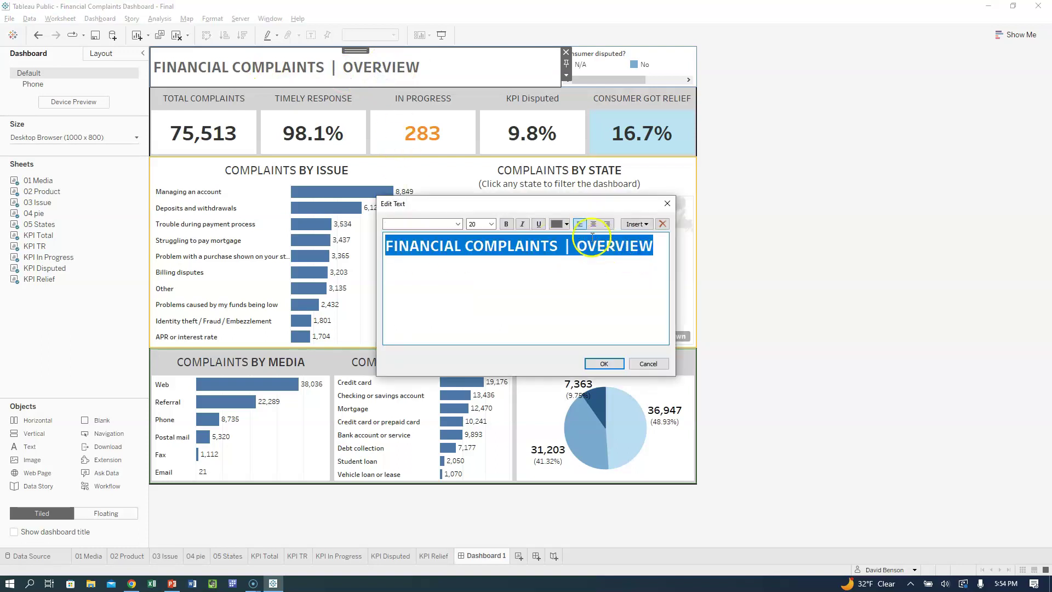
left_click(567, 225)
left_click(558, 246)
left_click(544, 270)
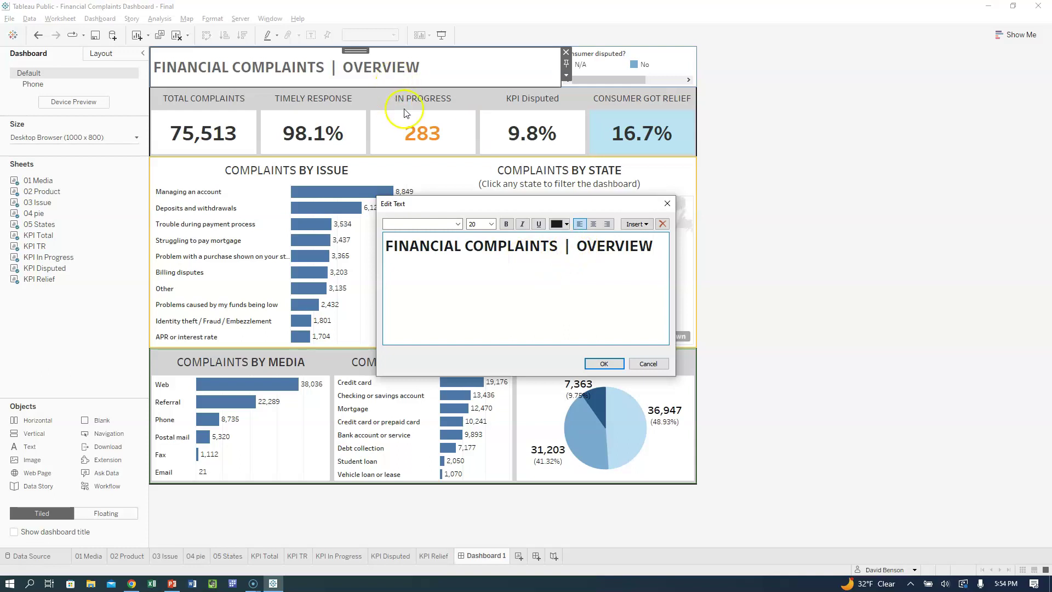
- Reduce the word "OVERVIEW" in the header title to size 16 and apply the text changes
double_click(631, 245)
left_click(491, 224)
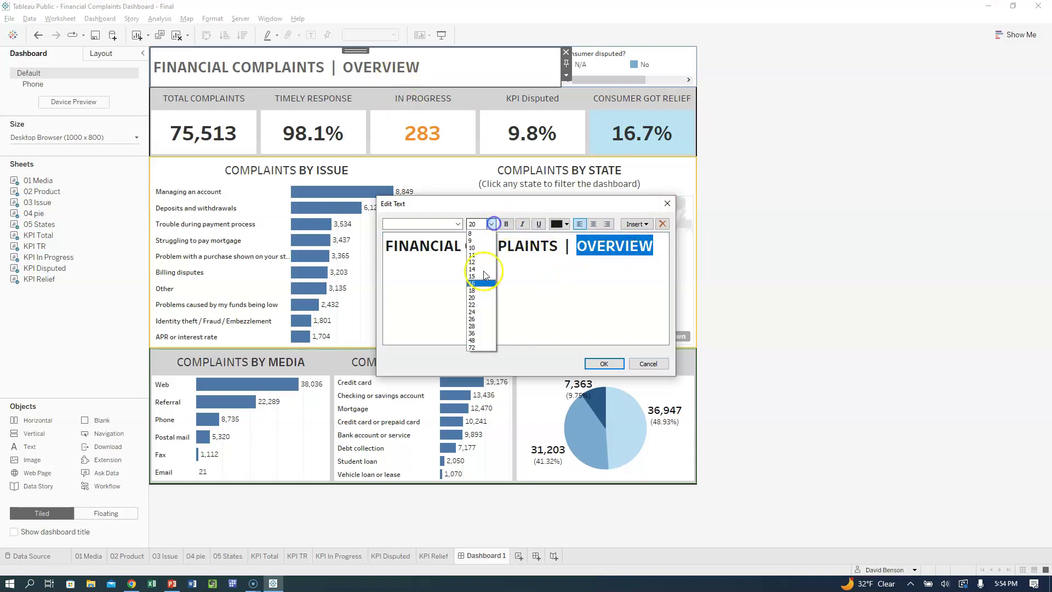
left_click(482, 291)
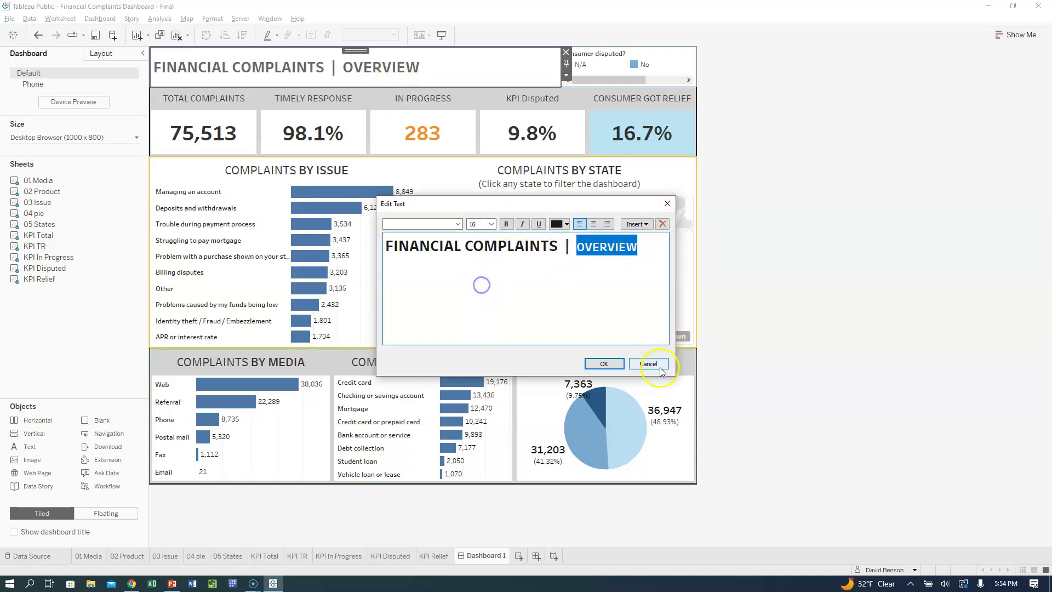
left_click(609, 365)
left_click(558, 67)
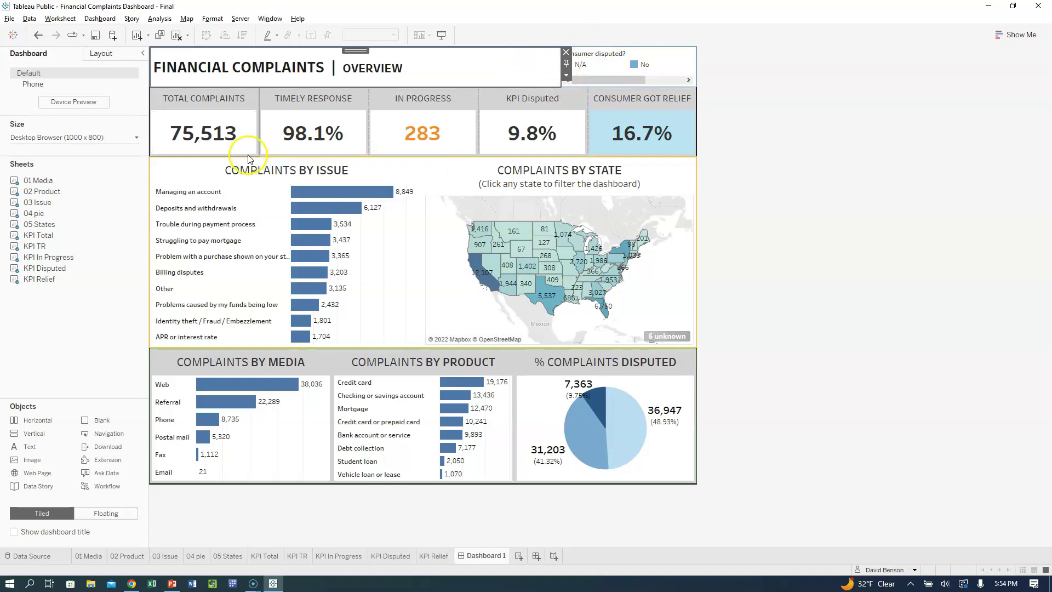
- Go to the Complaints by Issue worksheet from the dashboard and add a State filter with all values selected
left_click(406, 172)
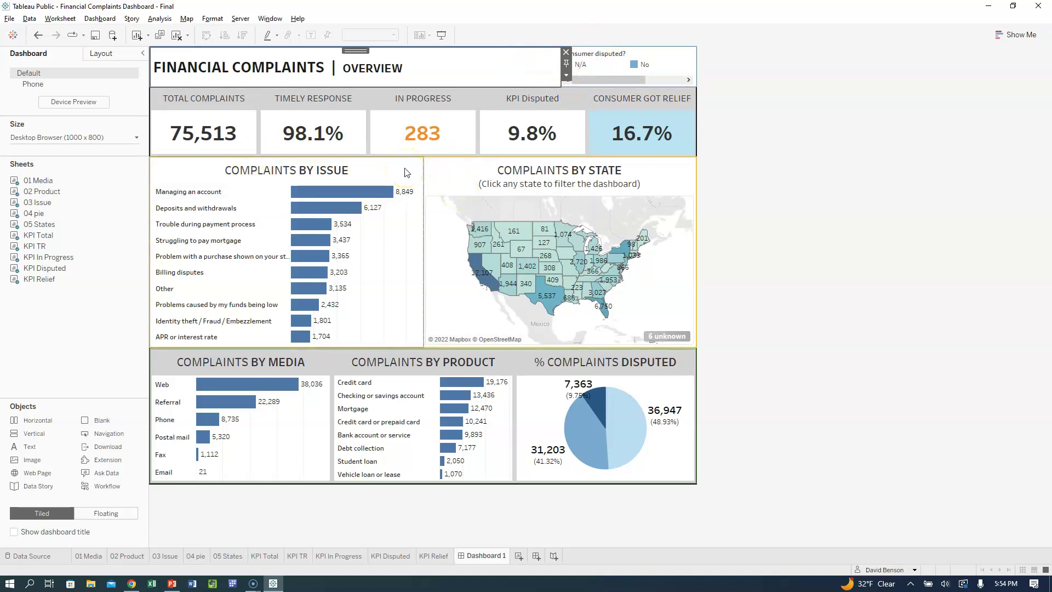
left_click_drag(280, 187, 323, 180)
left_click(304, 179)
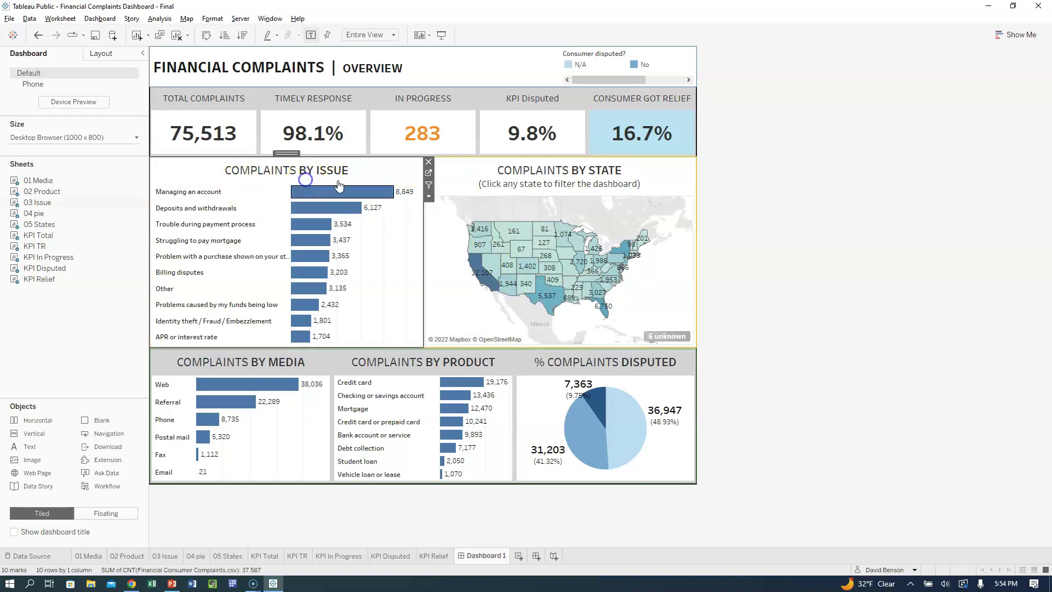
left_click(429, 173)
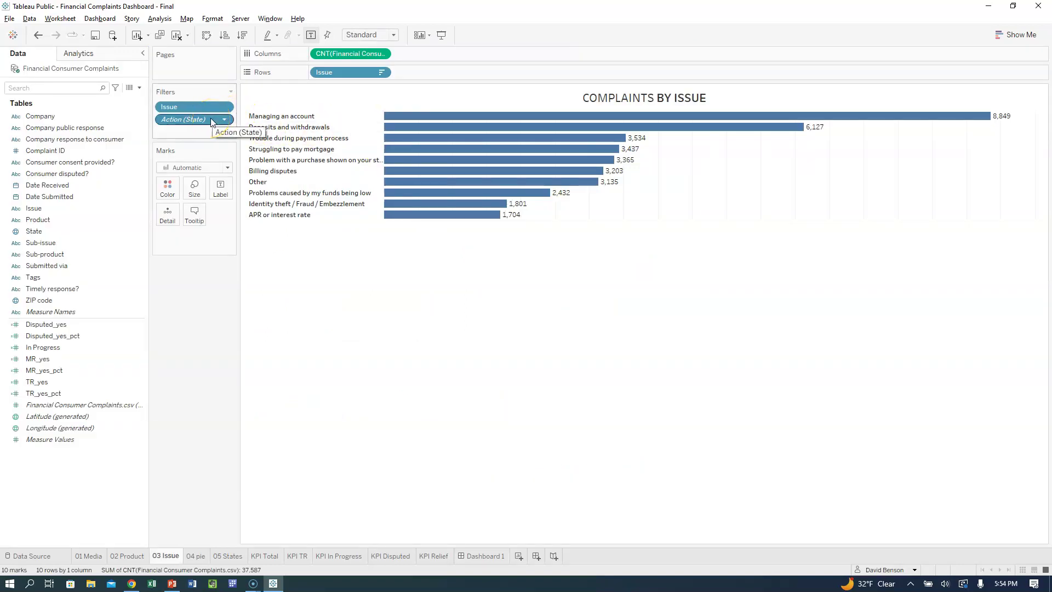
left_click_drag(210, 117, 195, 135)
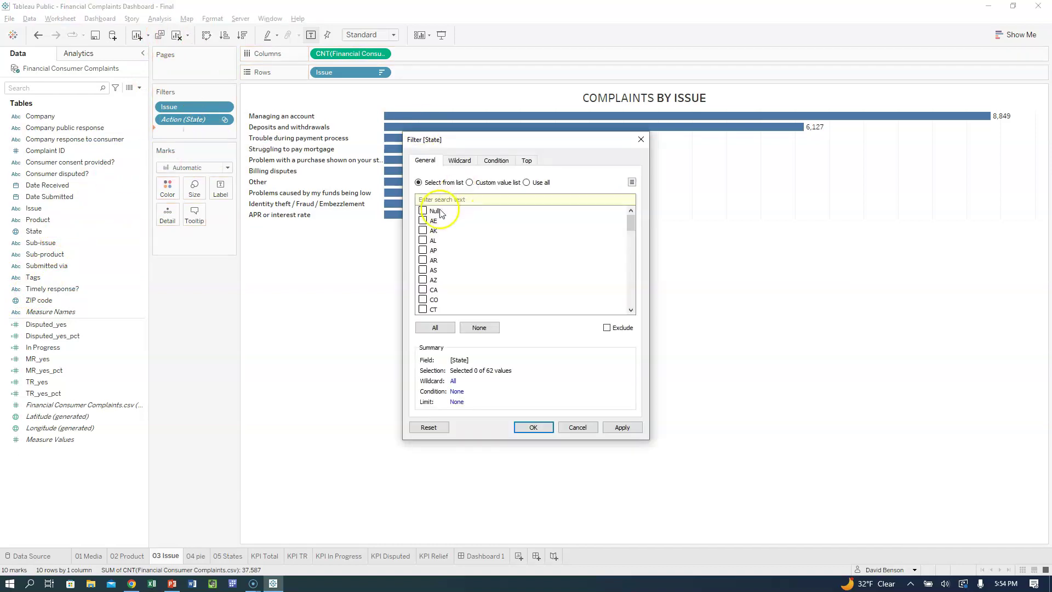
left_click(435, 328)
left_click(616, 427)
left_click(554, 427)
- Show the State filter on the worksheet as a single-value dropdown, set it to (All), and check its list of states
left_click(226, 132)
left_click(217, 160)
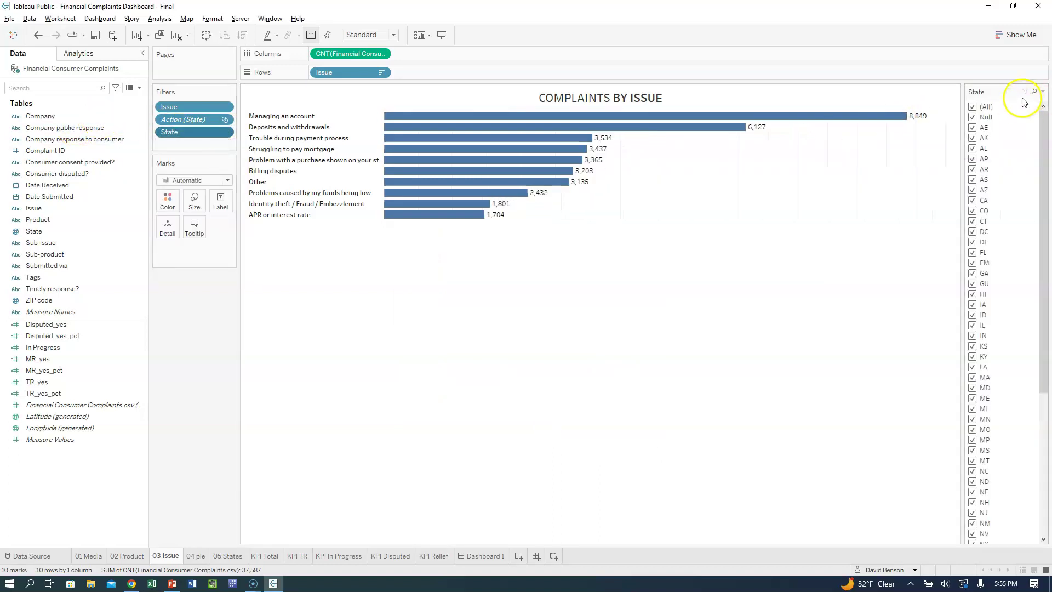
left_click(1043, 92)
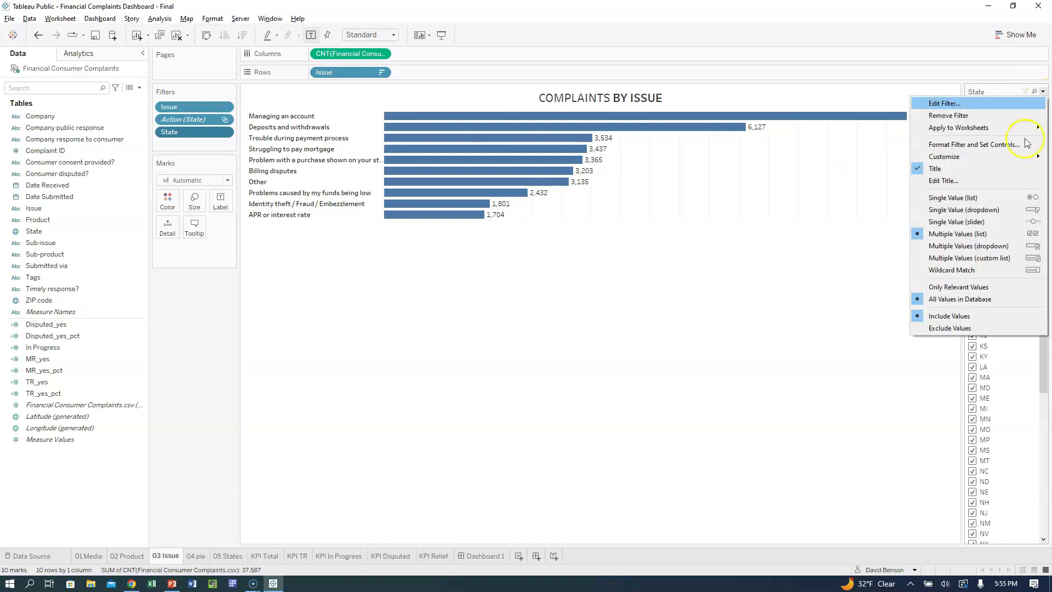
left_click(994, 210)
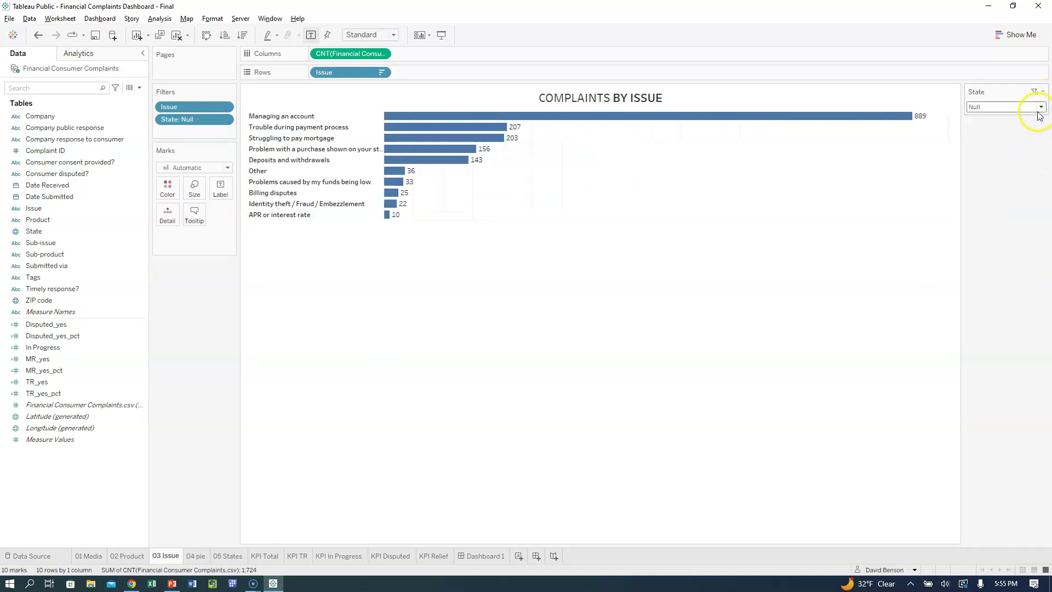
left_click(1039, 112)
left_click(976, 131)
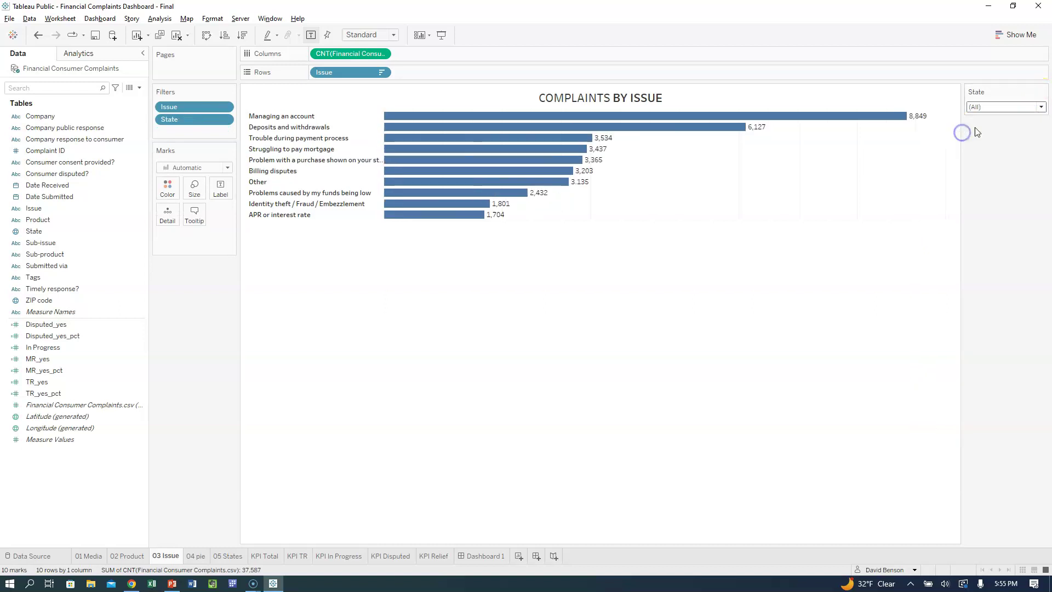
left_click(1040, 107)
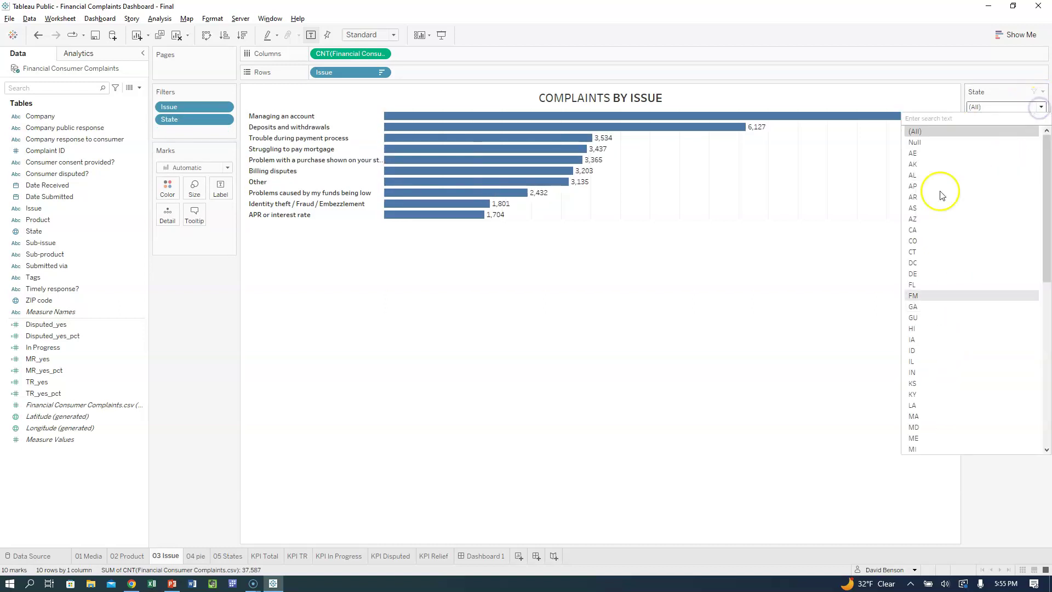
left_click(961, 26)
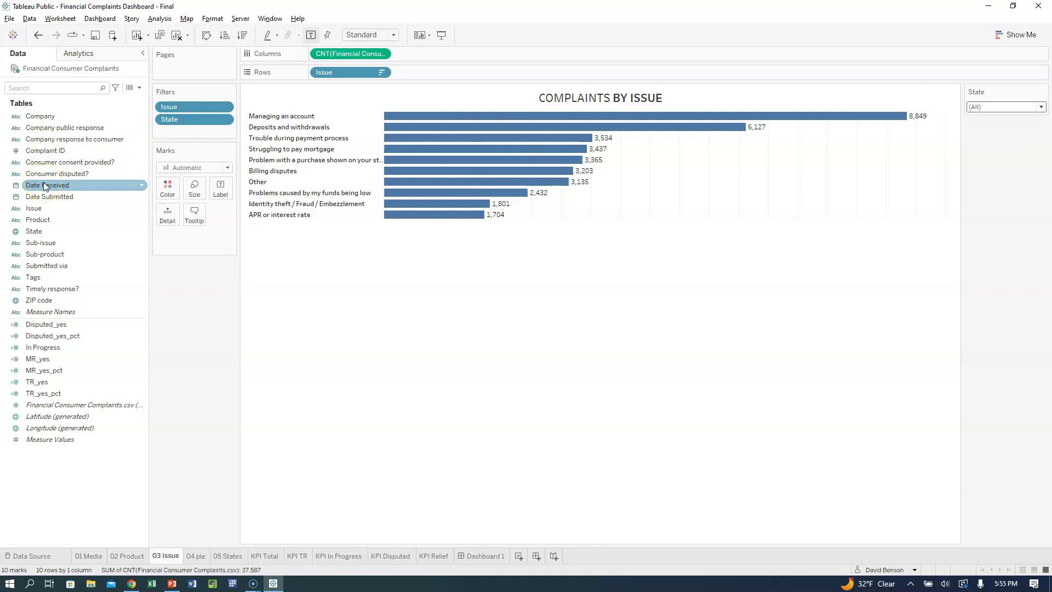
- Add a Date Submitted filter by Years to the issue worksheet with all years selected
left_click(79, 199)
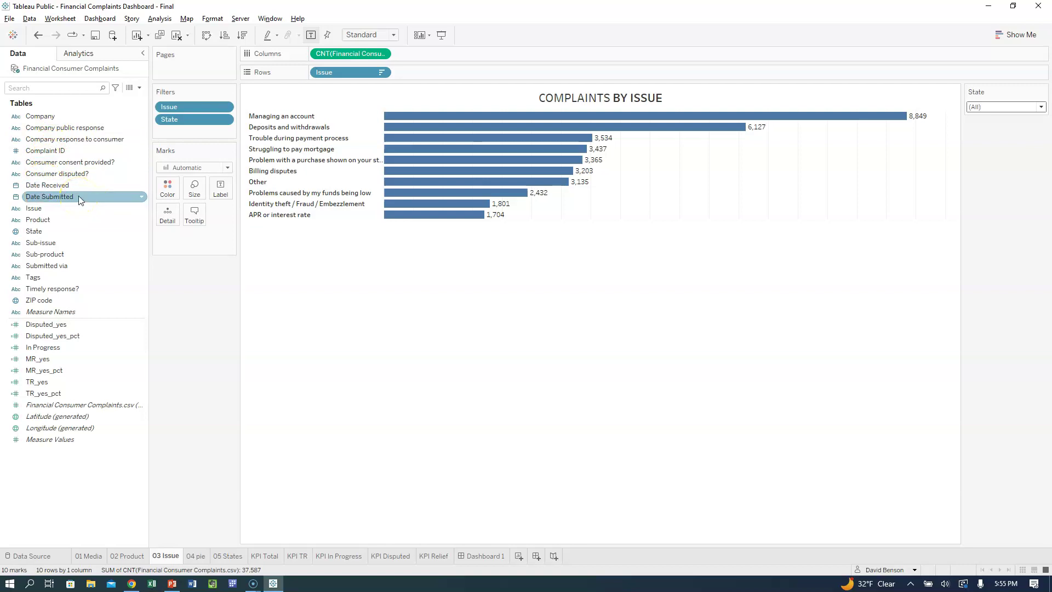
left_click_drag(78, 196, 175, 132)
left_click(482, 226)
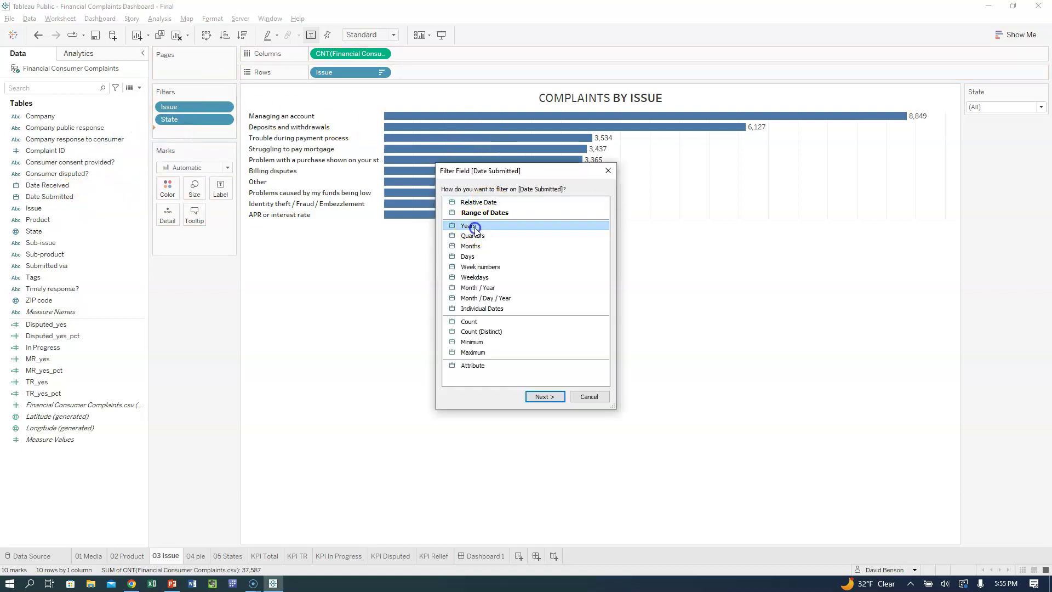
left_click(545, 396)
left_click(435, 322)
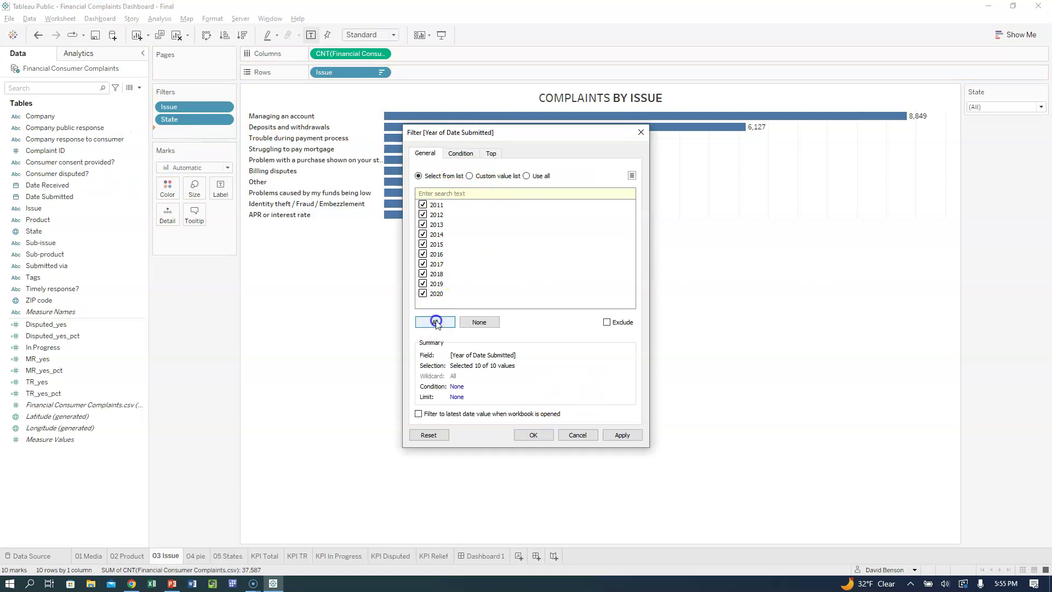
left_click(533, 435)
- Show the Date Submitted year filter as a single-value dropdown and set it to (All)
left_click(225, 133)
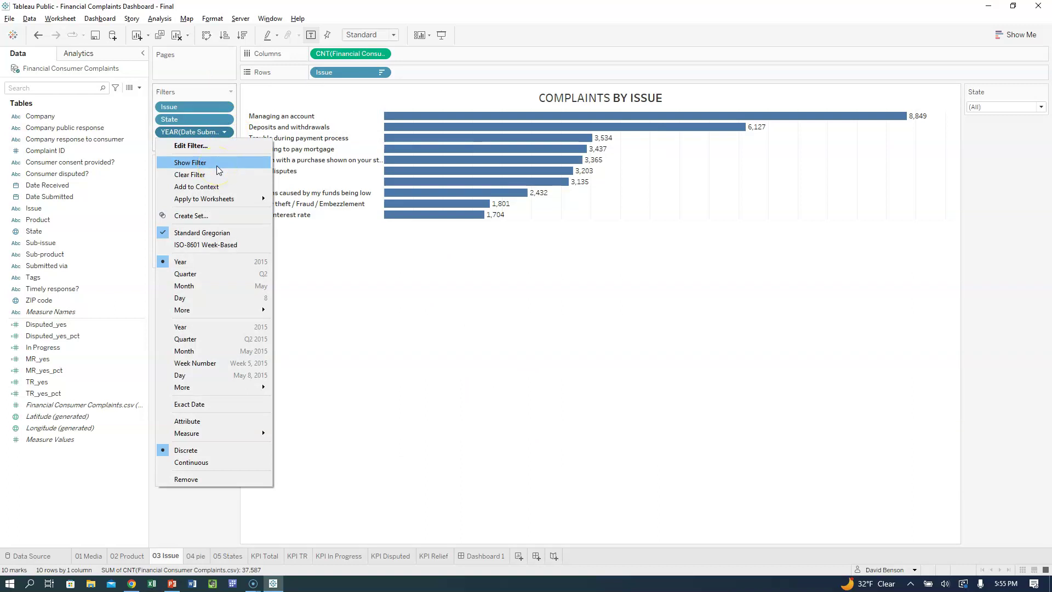
left_click(327, 142)
left_click(242, 162)
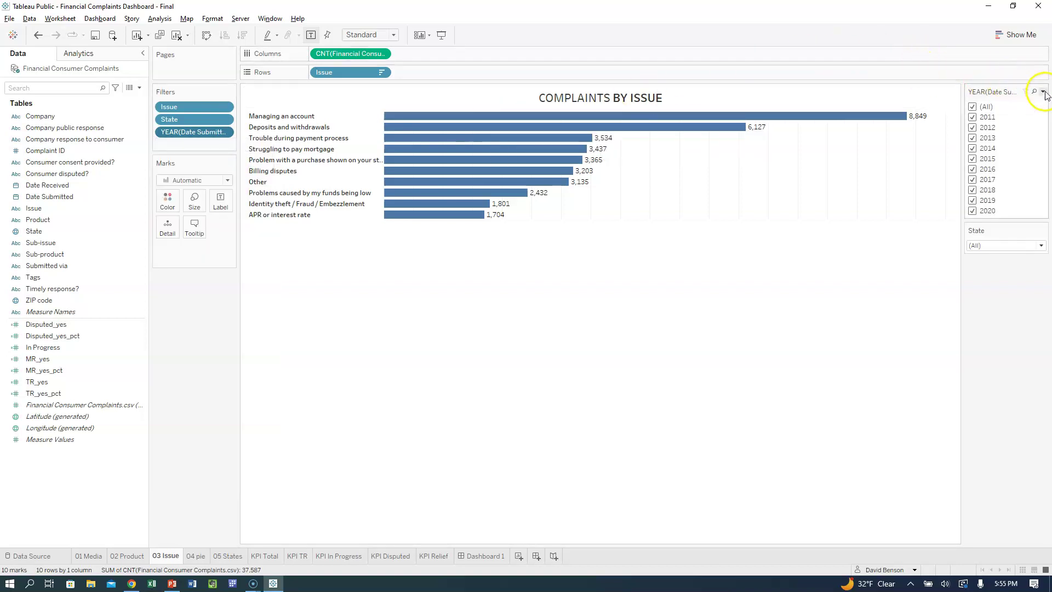
left_click(1042, 92)
left_click(1018, 210)
left_click(1041, 108)
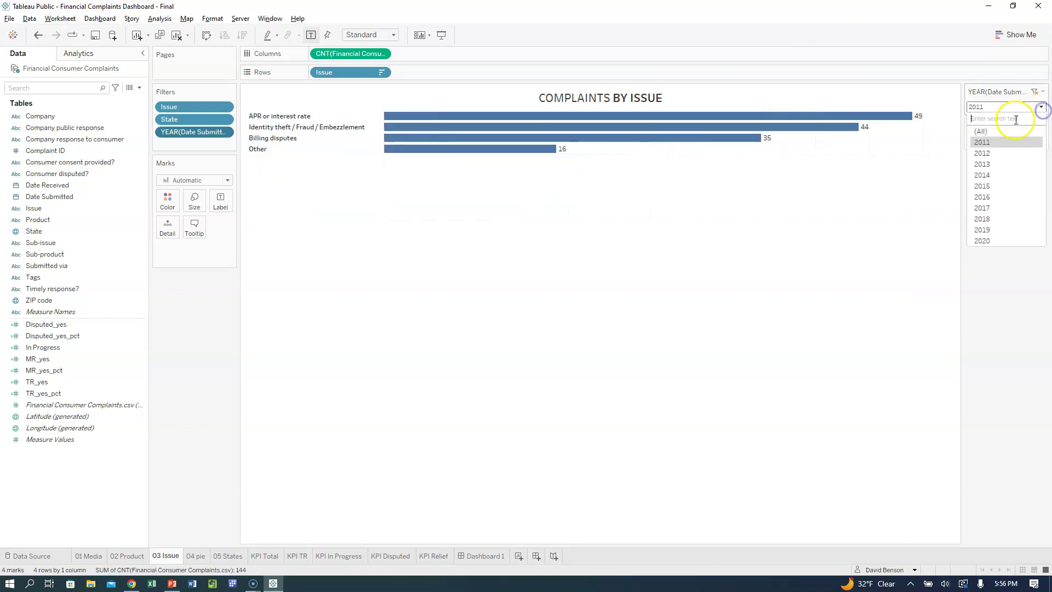
left_click(996, 132)
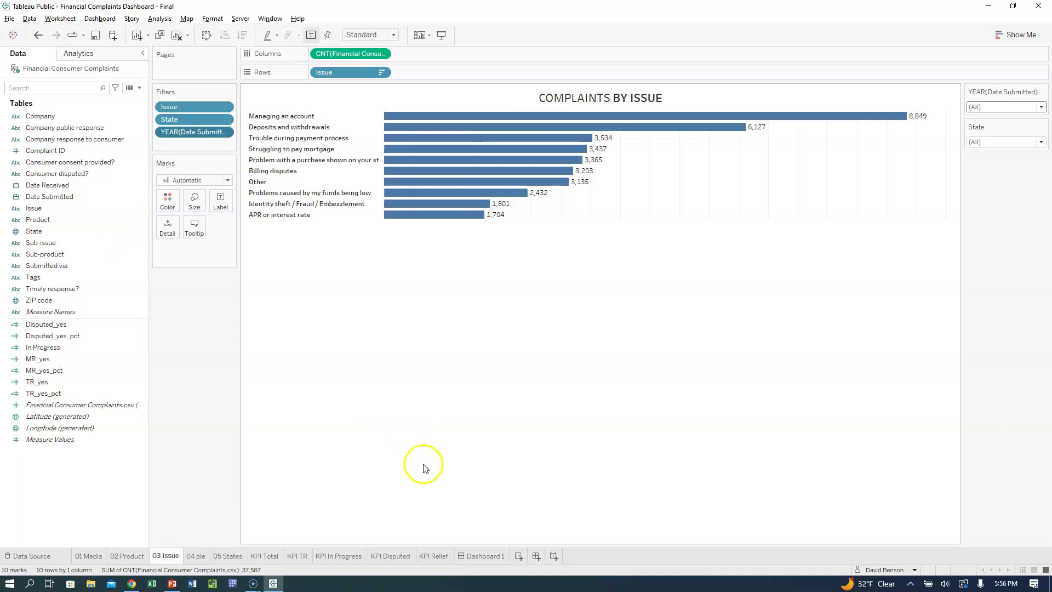
- Return to Dashboard 1 and display the State and Year of Date Submitted filters of the Complaints by Issue chart
left_click(475, 556)
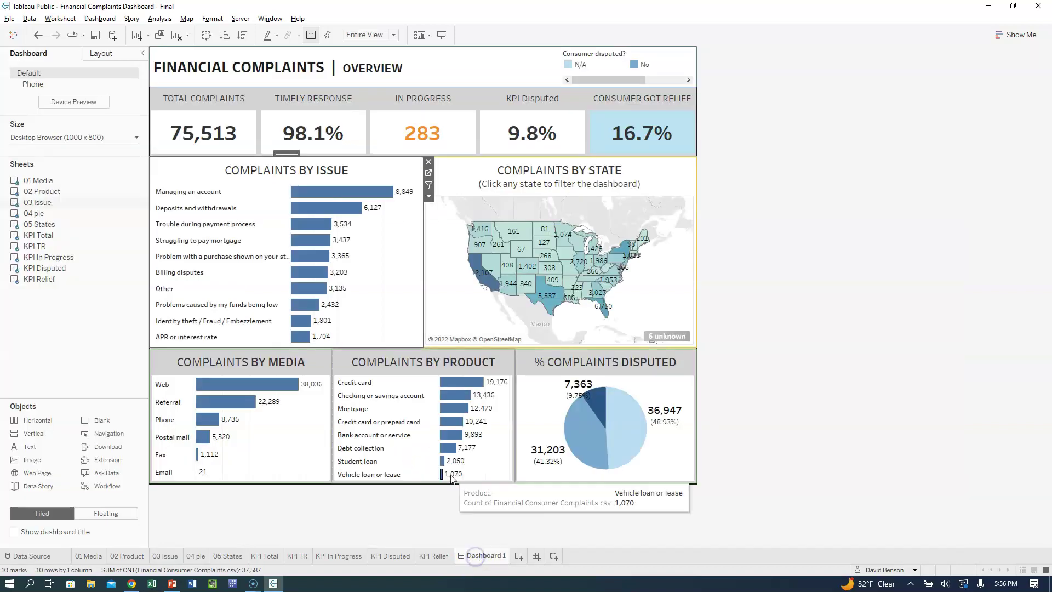
left_click(429, 196)
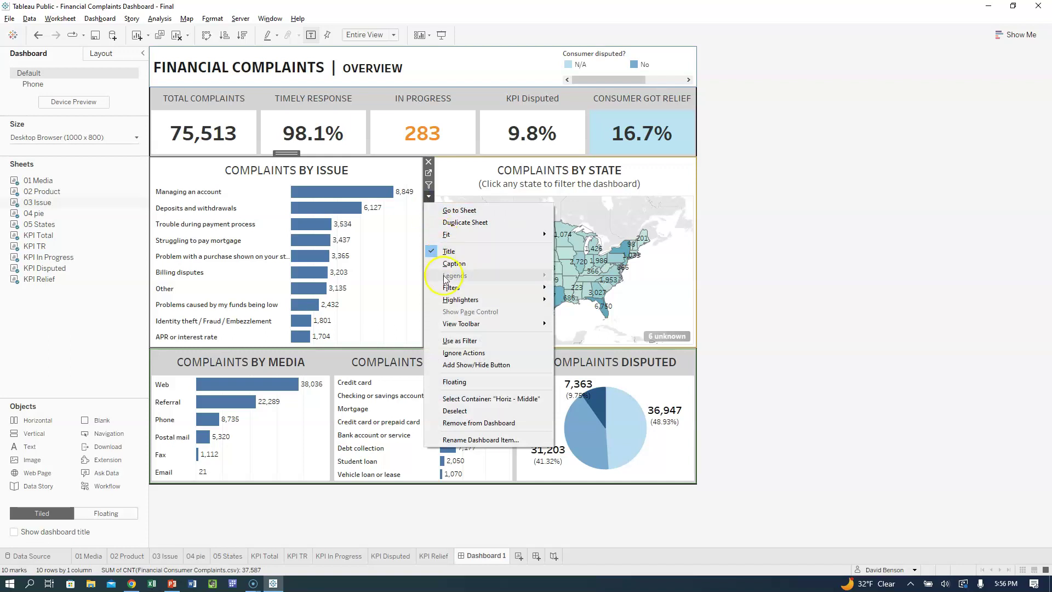
mouse_move(448, 290)
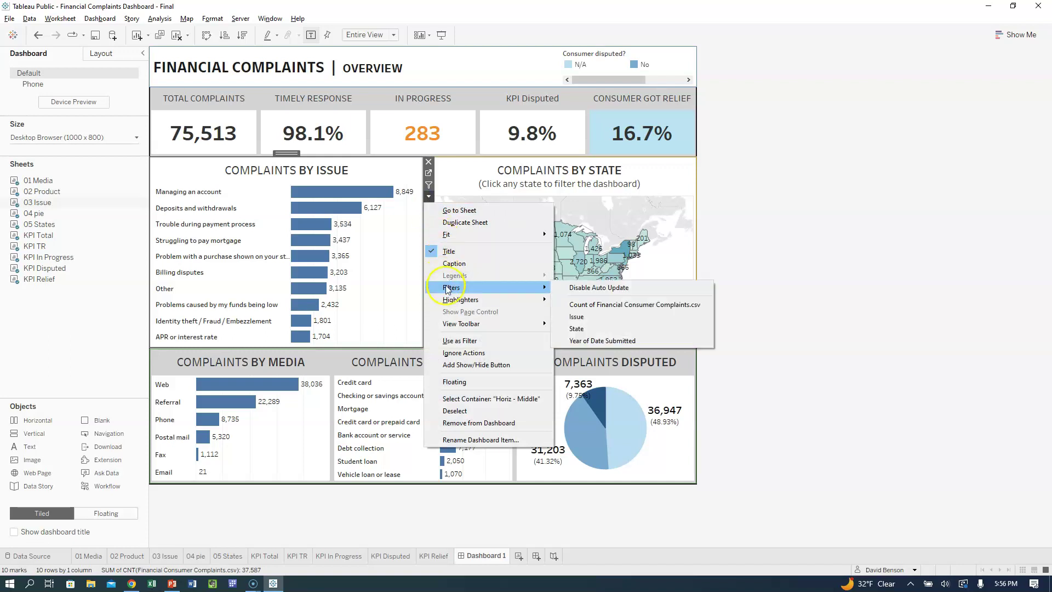
left_click(597, 329)
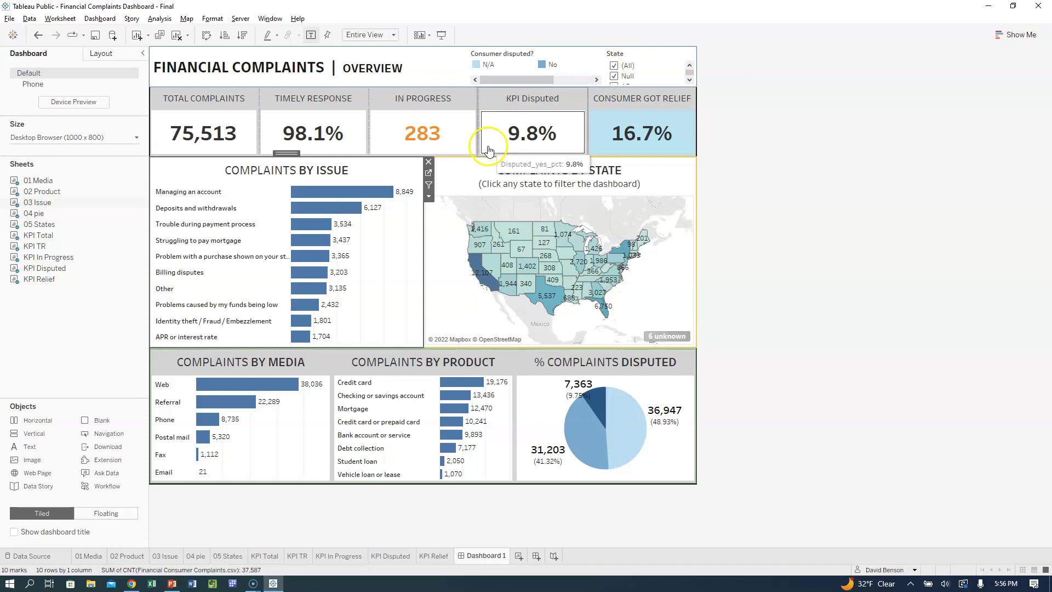
left_click(428, 197)
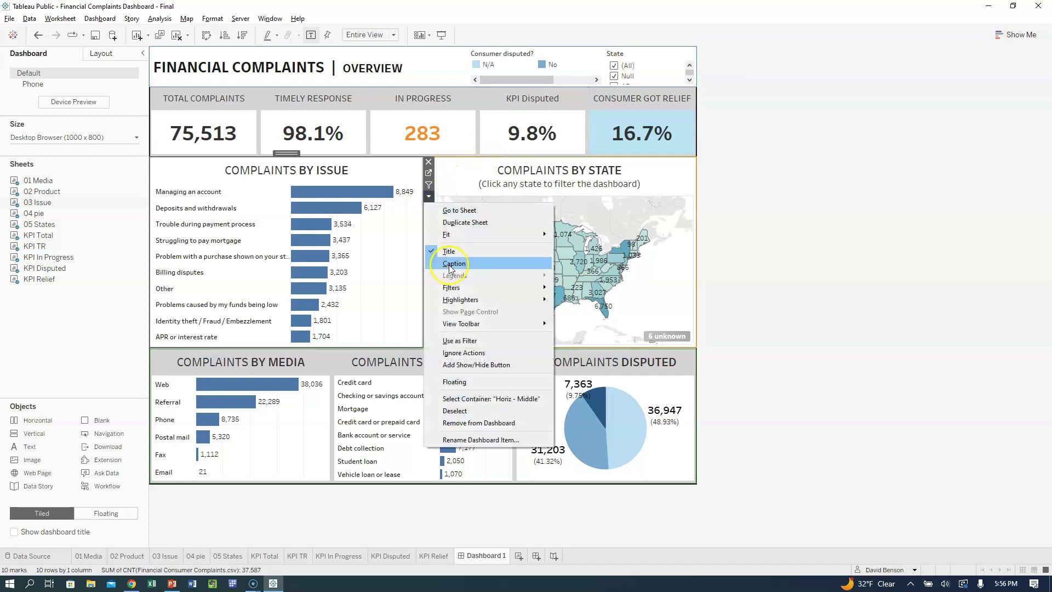
mouse_move(454, 289)
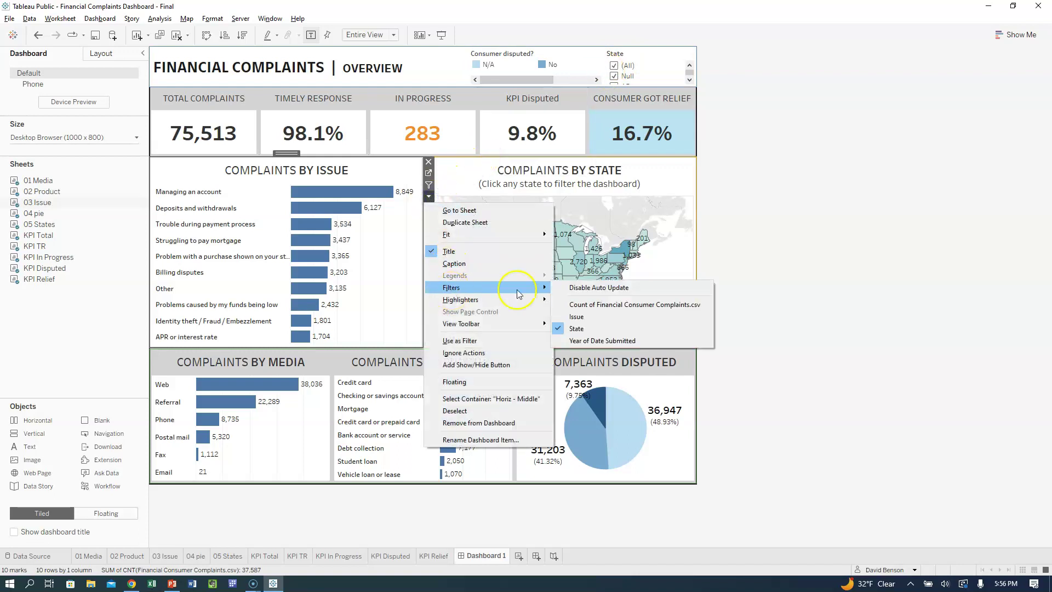
left_click(597, 340)
- Remove the Consumer disputed? colour legend from the dashboard header
left_click(491, 56)
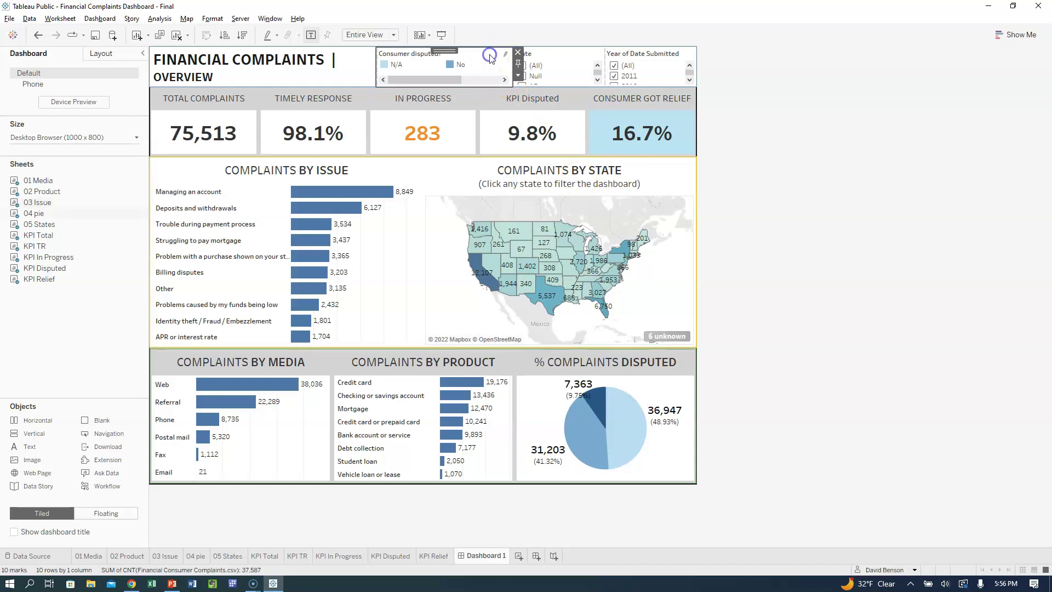
left_click(517, 52)
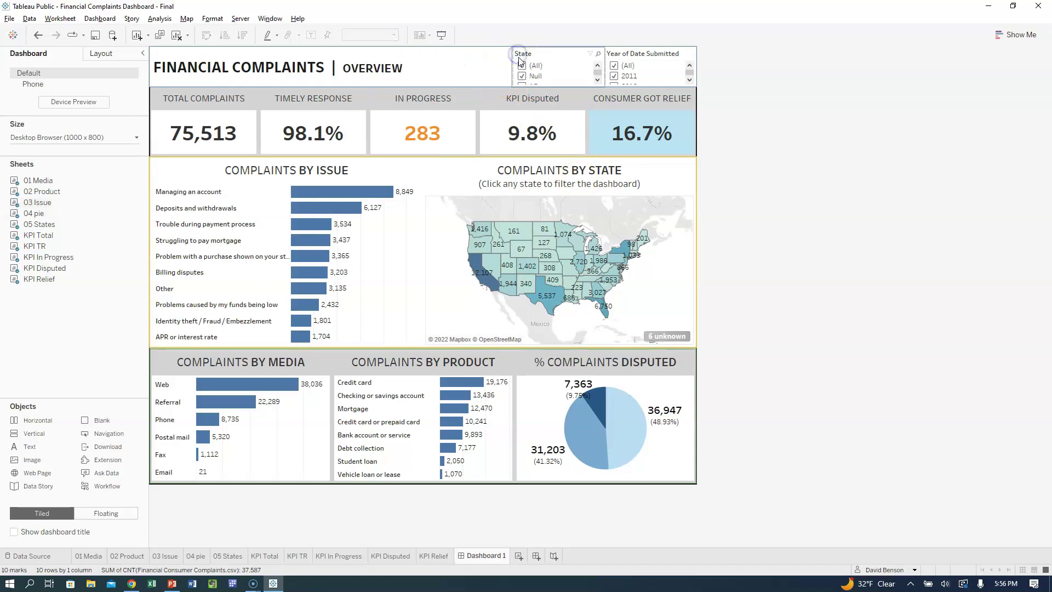
- Show both the State and Year of Date Submitted filters in the dashboard header as single-value dropdowns
left_click(591, 59)
left_click(610, 75)
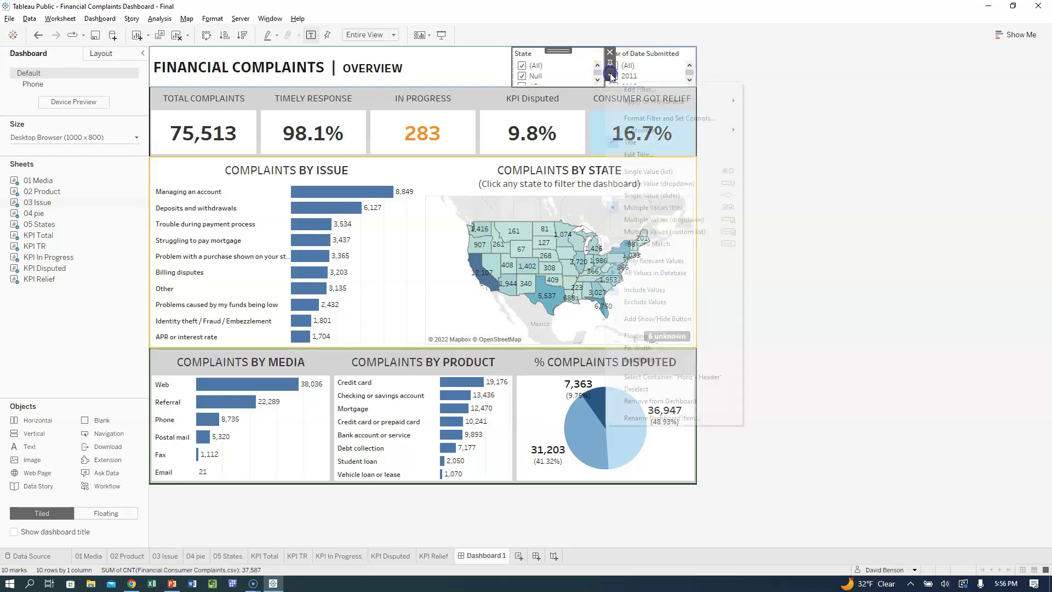
left_click(672, 183)
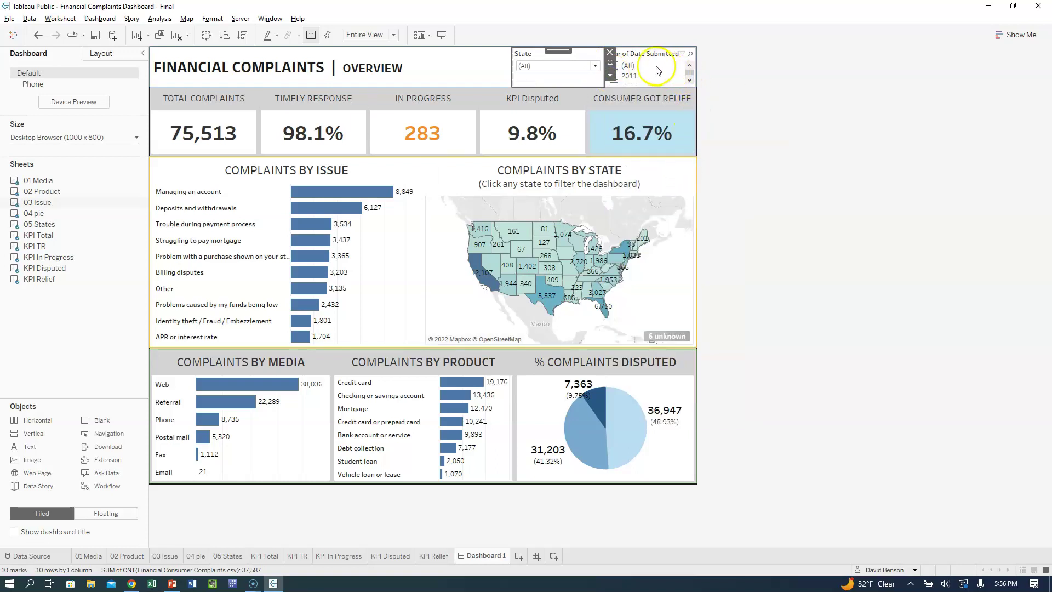
left_click(691, 80)
left_click(701, 75)
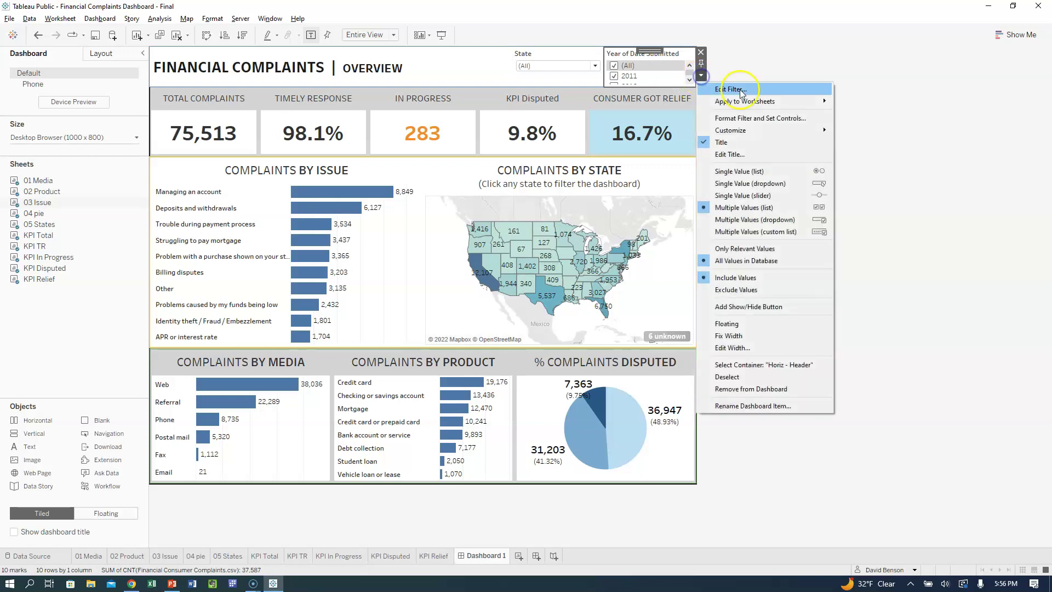
left_click(760, 183)
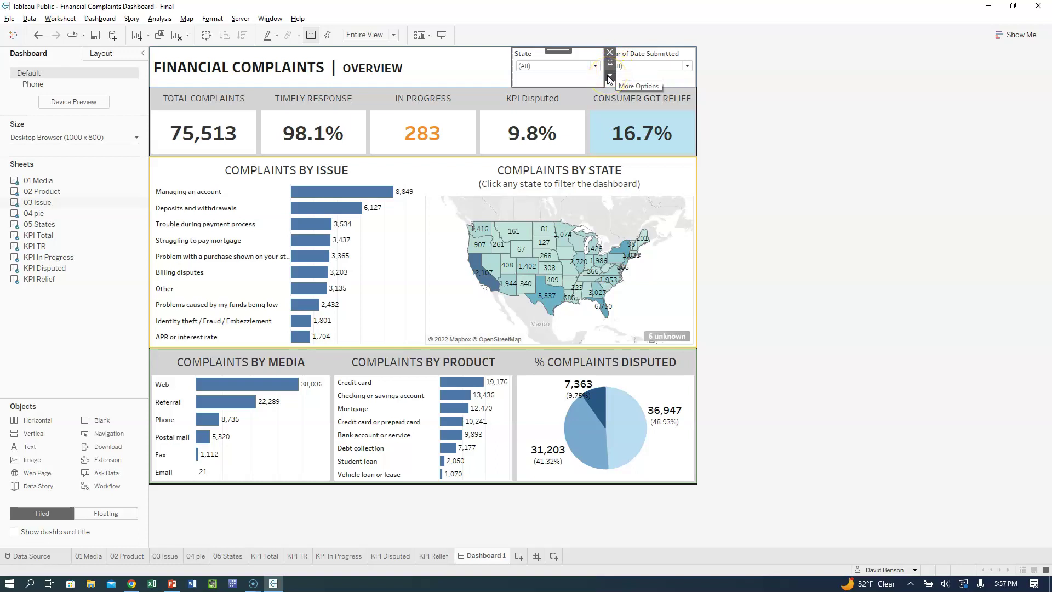
- Apply the State and Year of Date Submitted filters to all worksheets using this data source
left_click(609, 76)
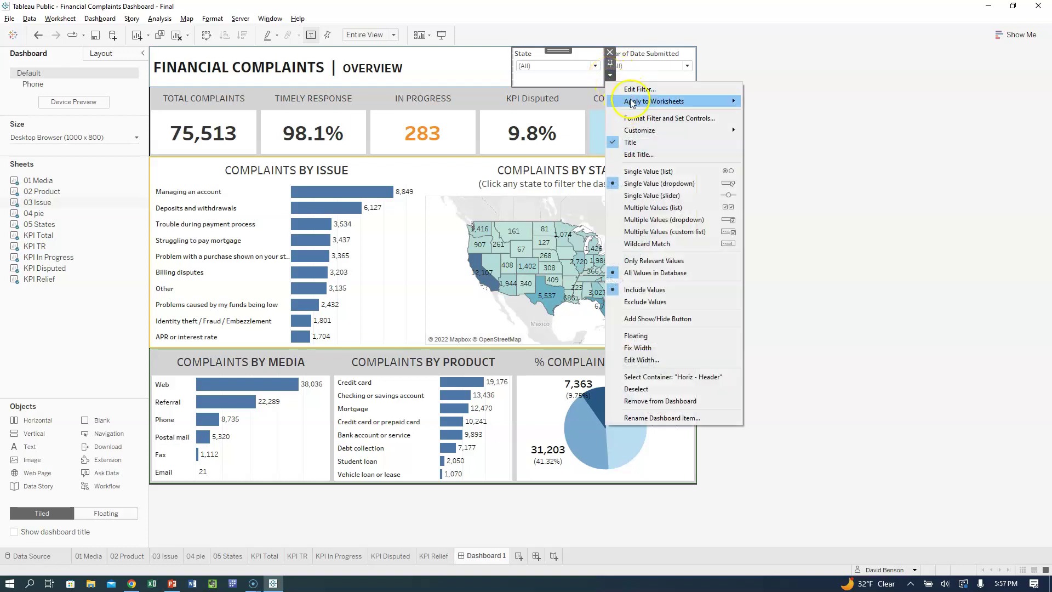
mouse_move(632, 103)
left_click(793, 112)
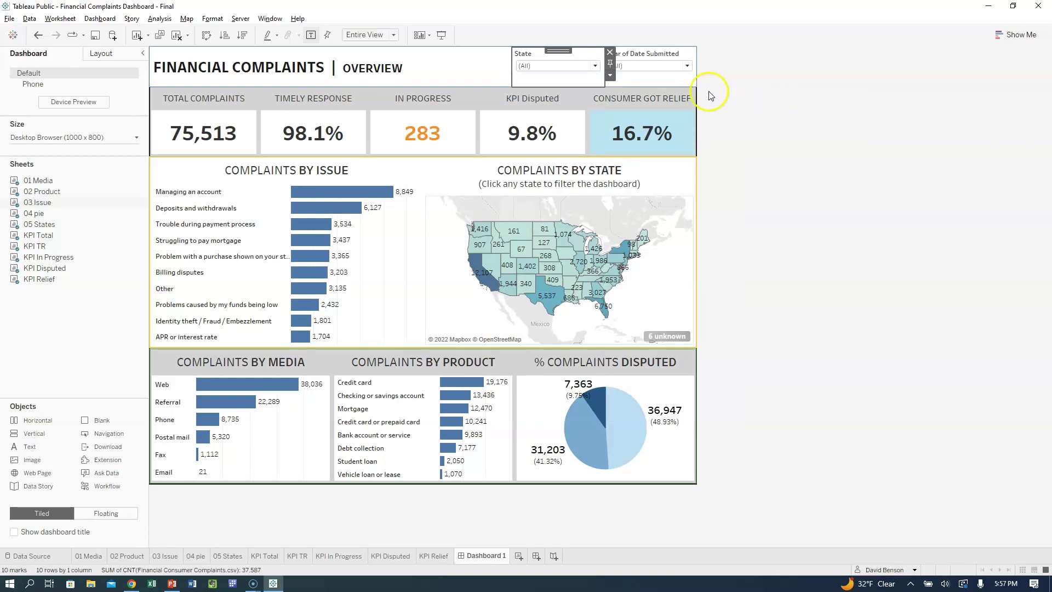
left_click(660, 81)
left_click(701, 75)
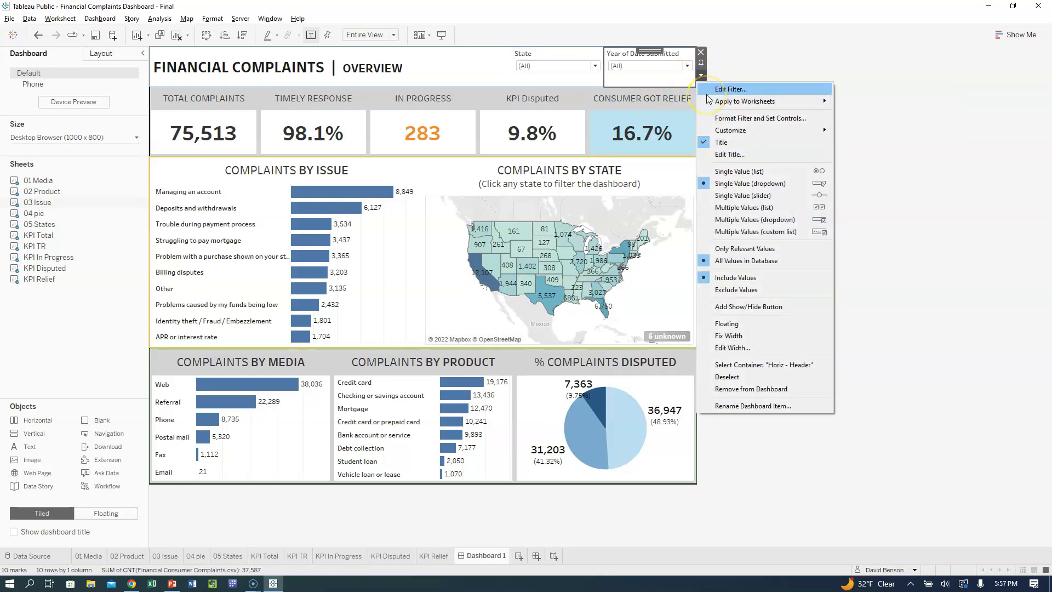
mouse_move(712, 101)
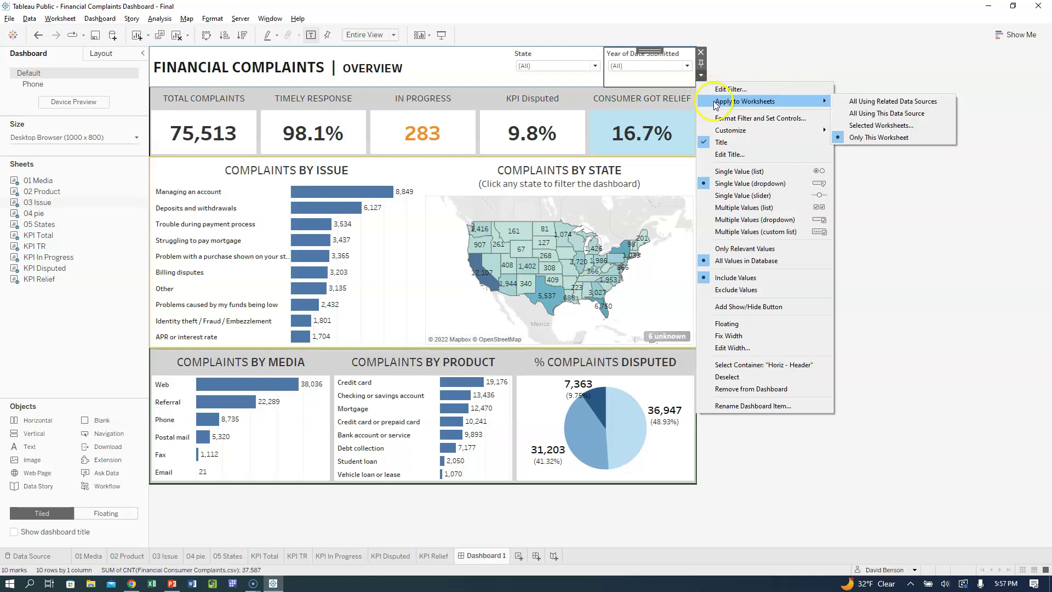
left_click(875, 116)
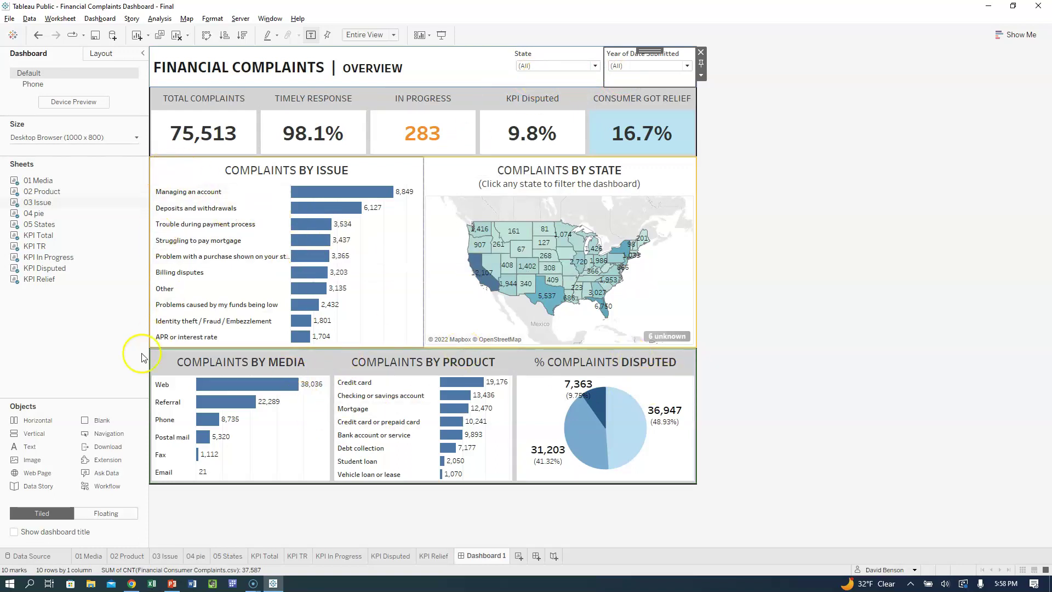
mouse_move(408, 120)
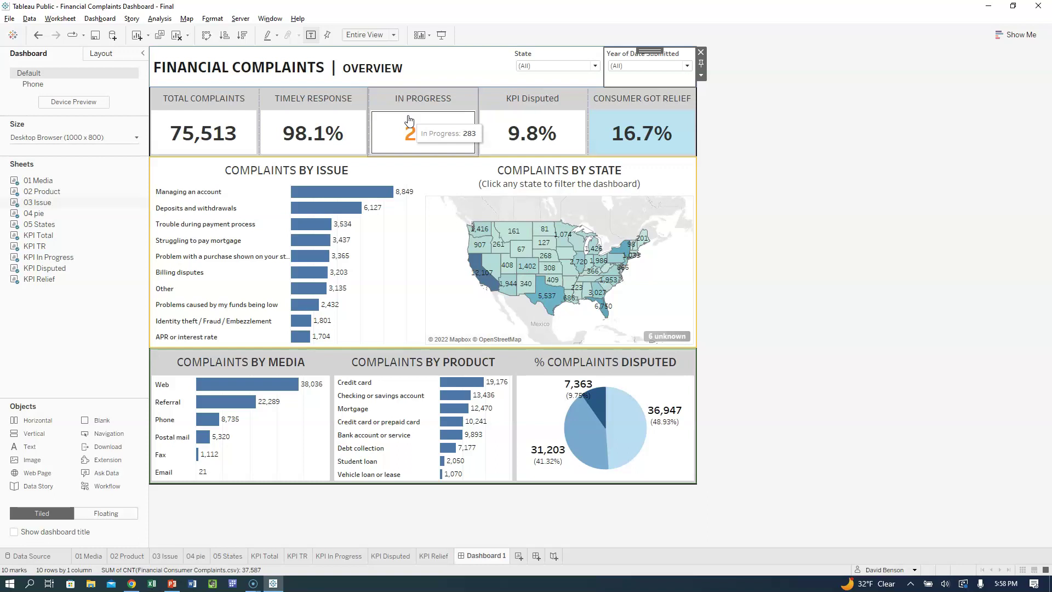
left_click(341, 172)
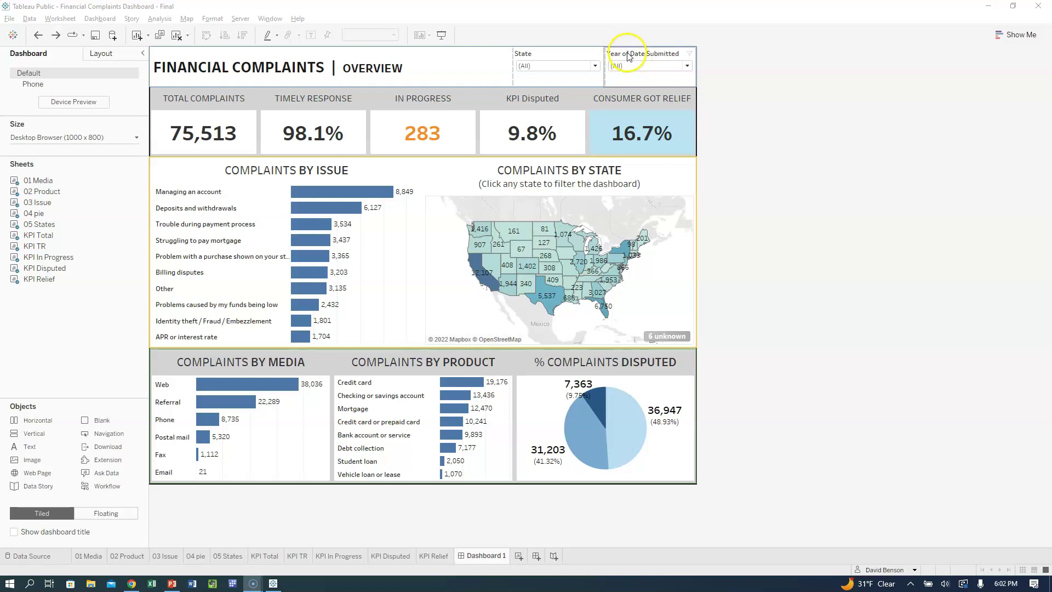
- Change the title of the Year of Date Submitted filter to "Year"
double_click(629, 57)
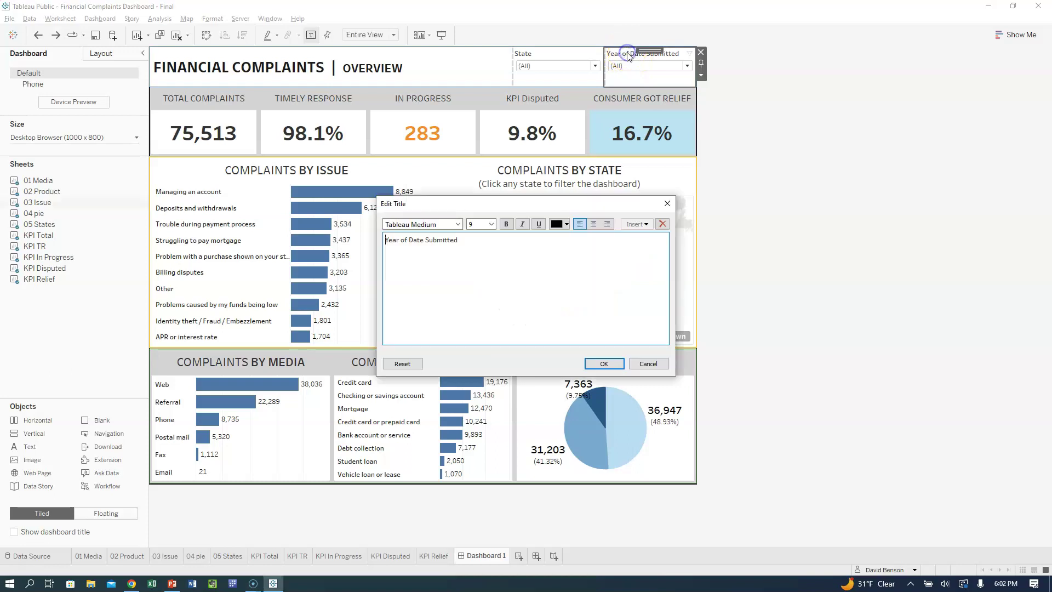
triple_click(414, 241)
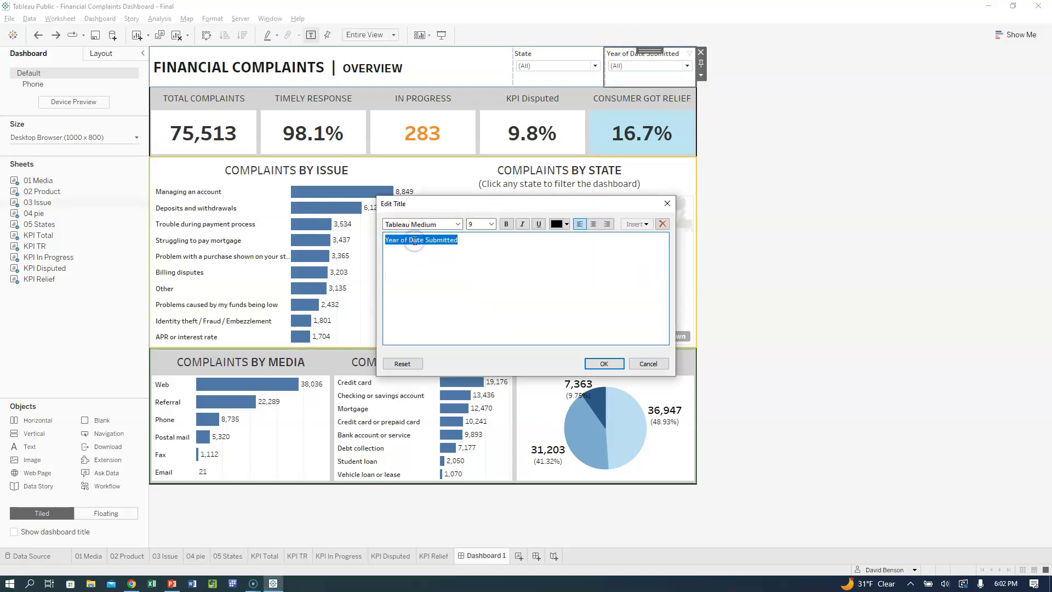
type("Year")
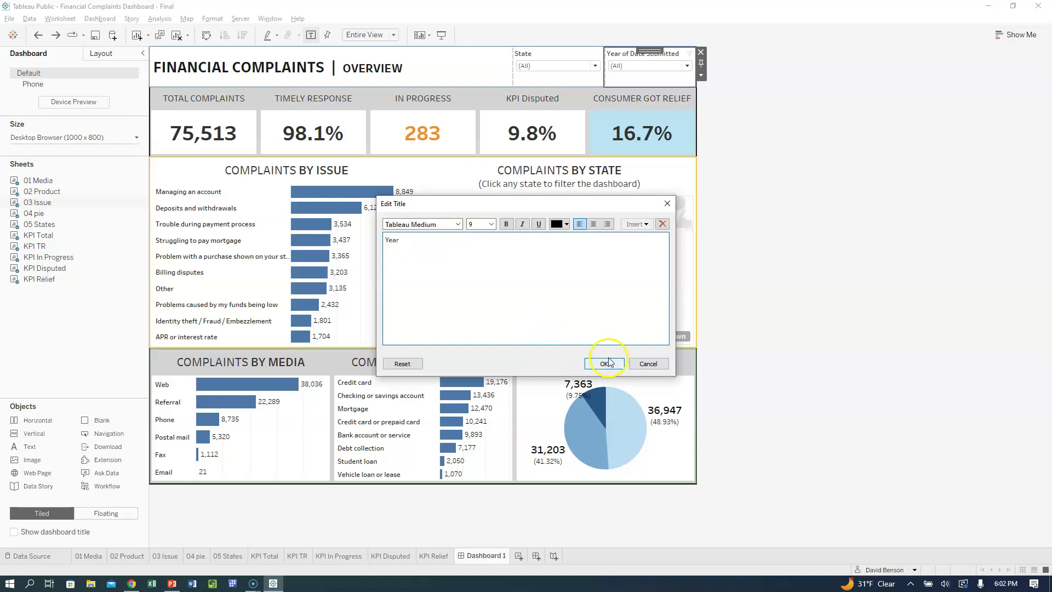
left_click(607, 362)
left_click(576, 57)
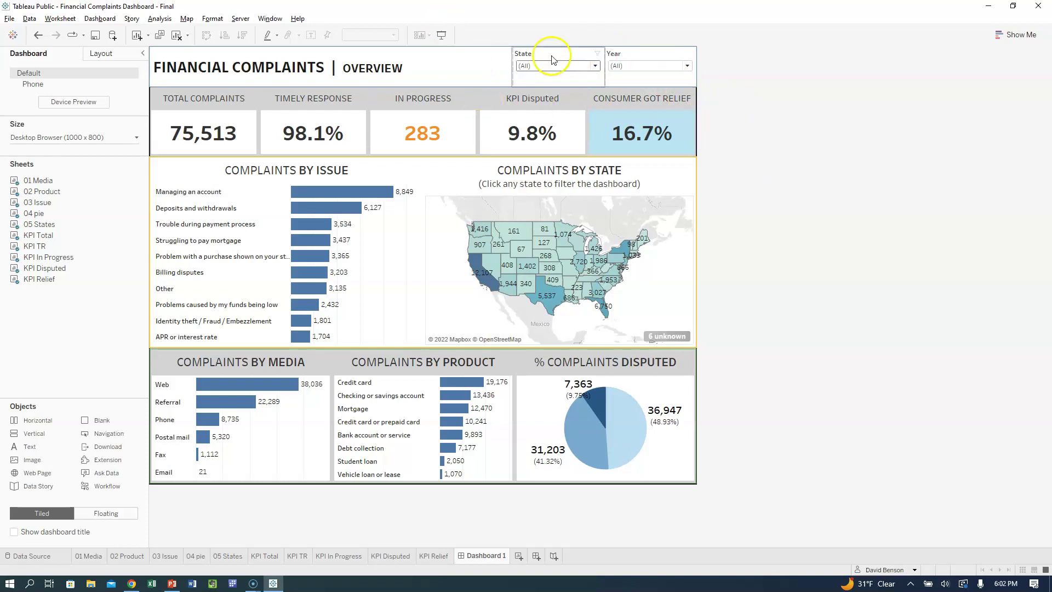
- Set the border to None for the Horiz - Header and Horiz - KPIs containers
mouse_move(310, 333)
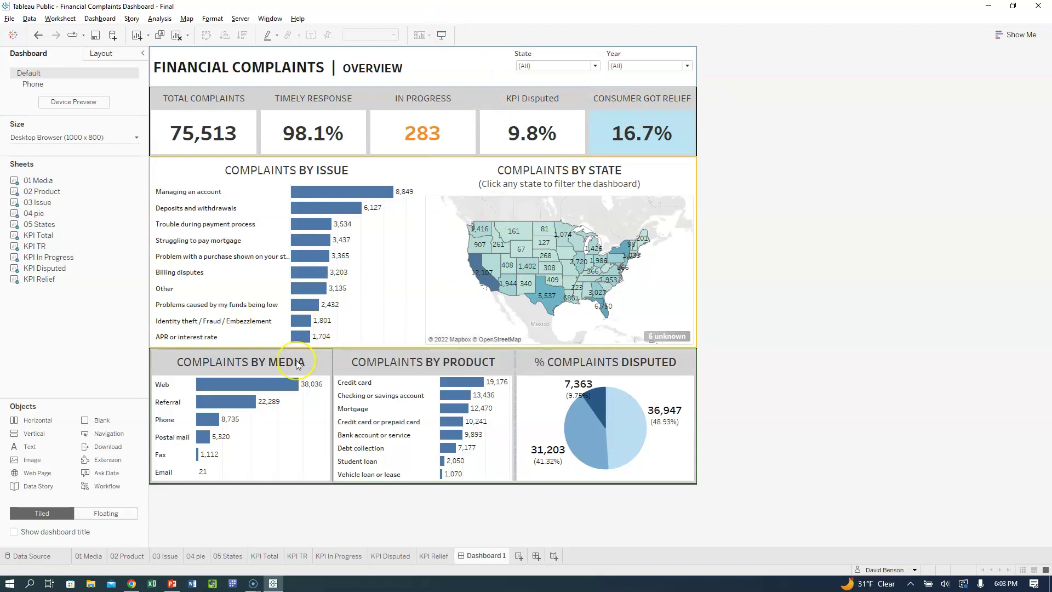
left_click(110, 54)
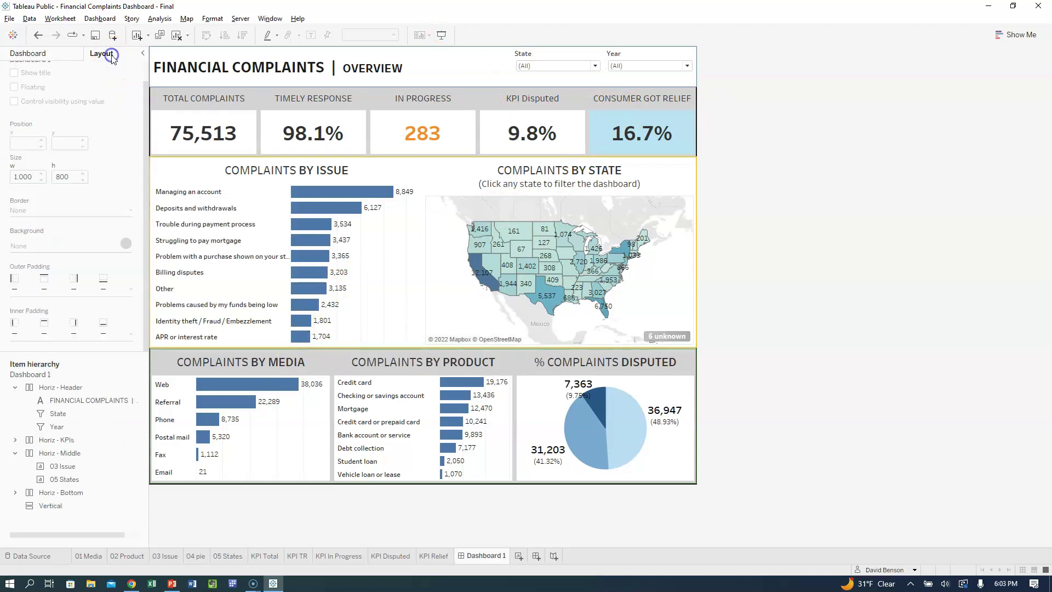
left_click(62, 391)
left_click(132, 210)
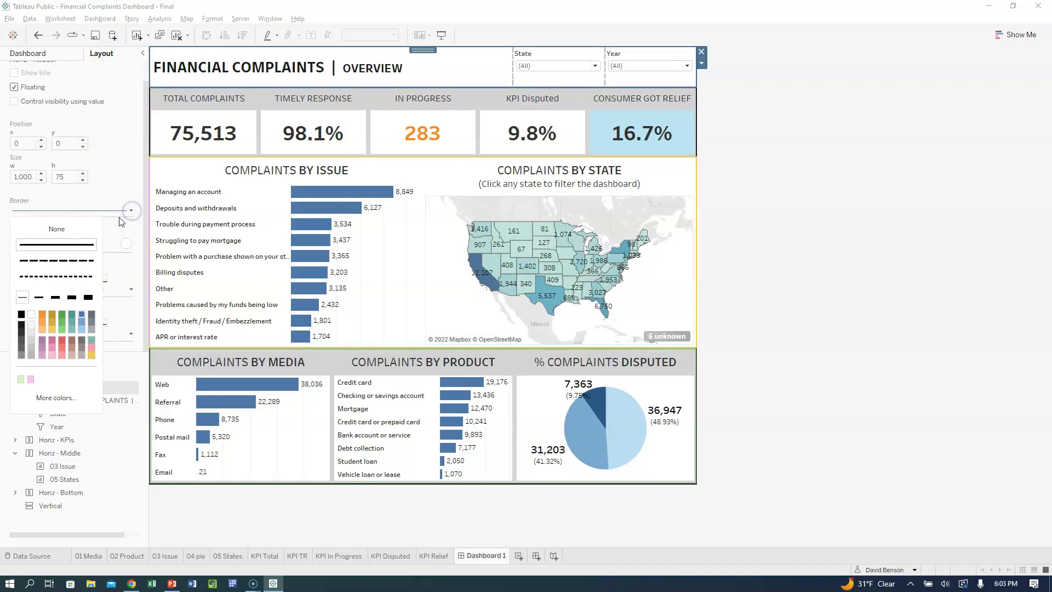
left_click(69, 228)
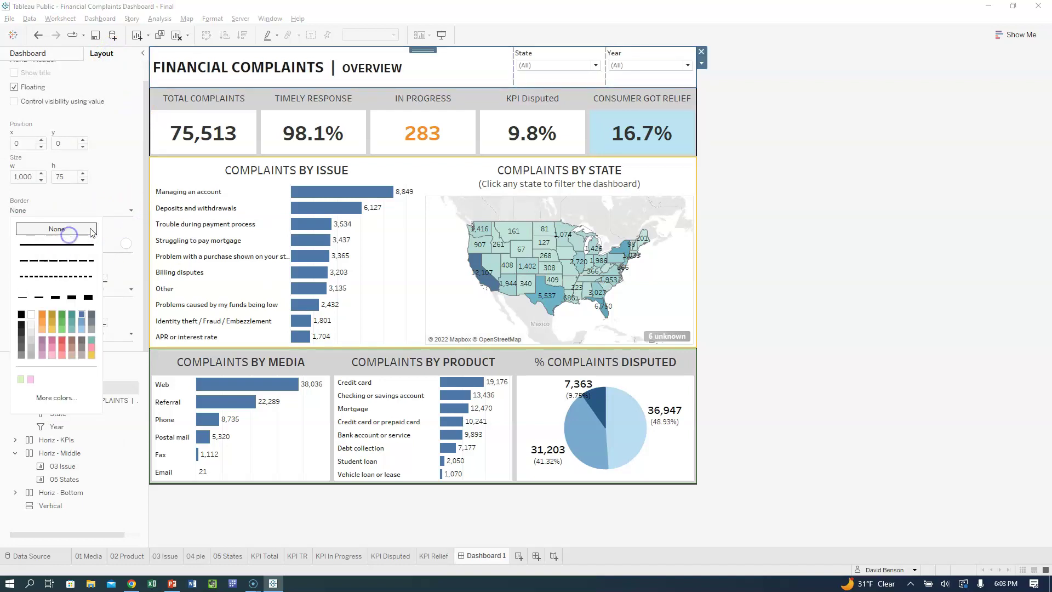
left_click(763, 236)
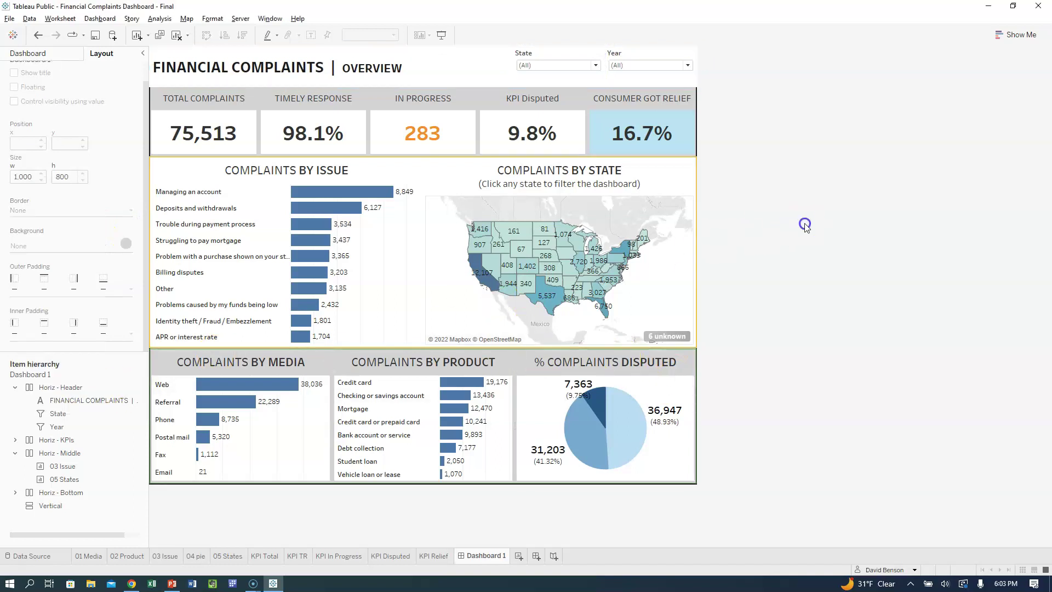
left_click(44, 440)
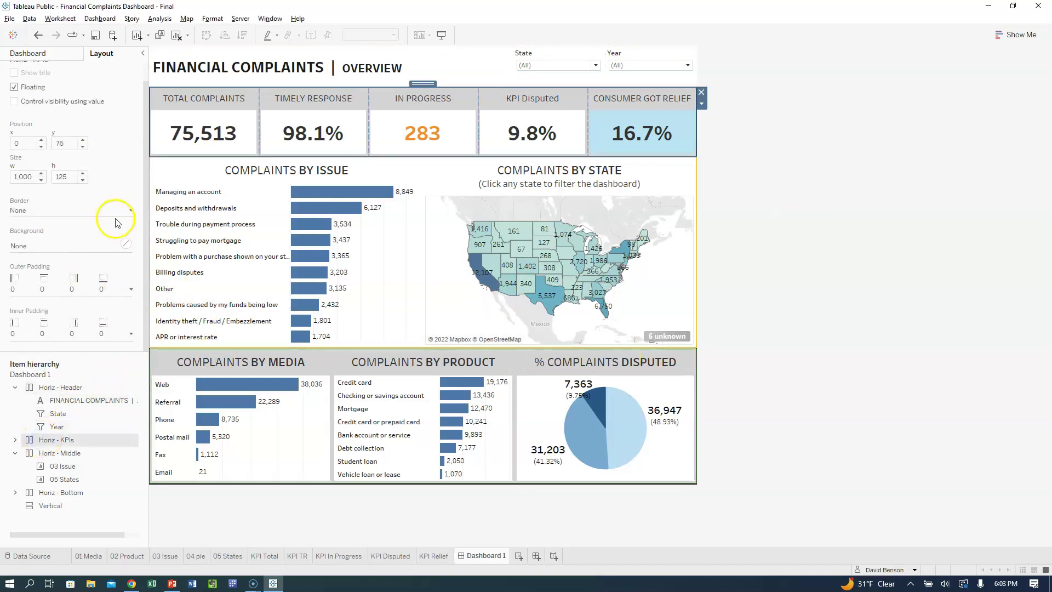
left_click(129, 210)
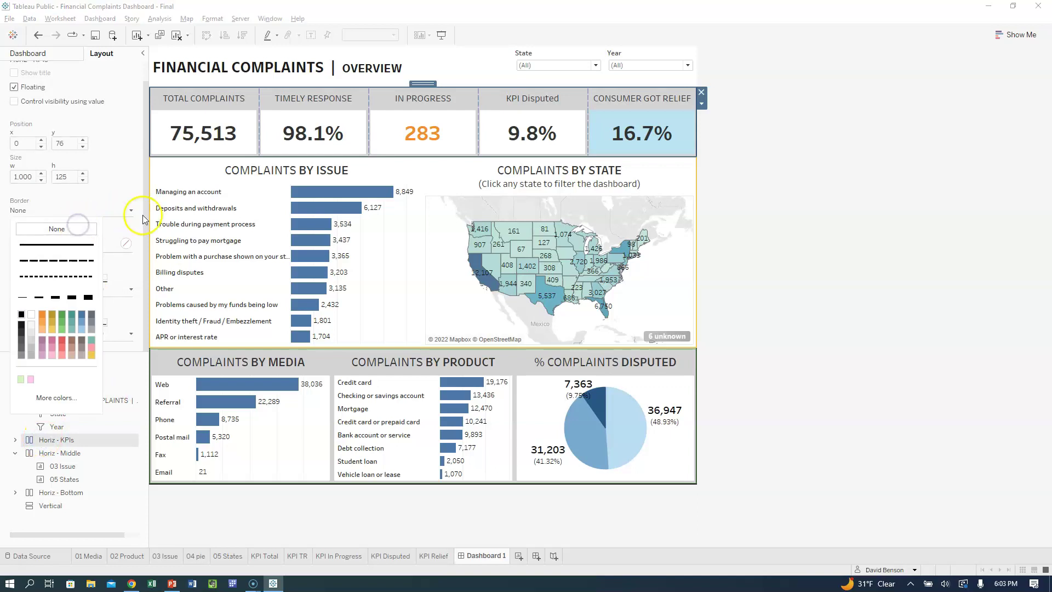
left_click(172, 524)
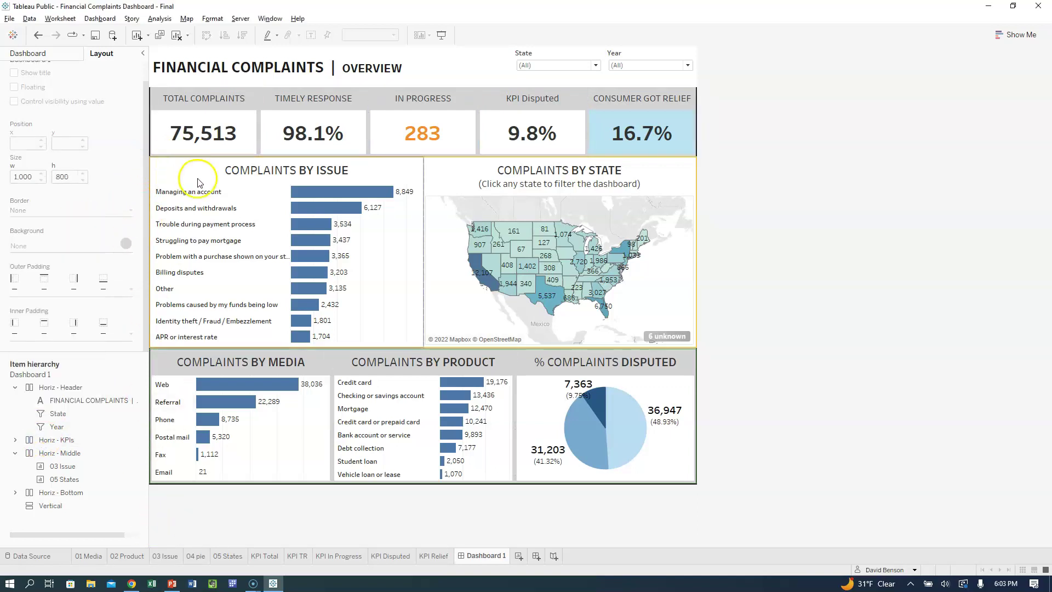
- Set the border to None for the Horiz - Middle and Horiz - Bottom containers
left_click(70, 454)
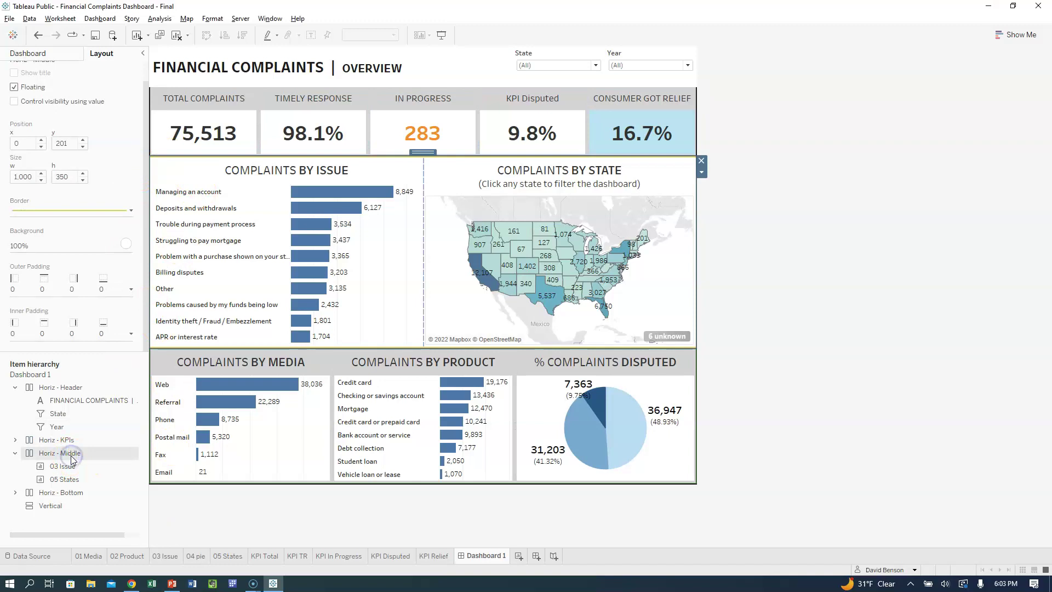
left_click(131, 209)
left_click(82, 234)
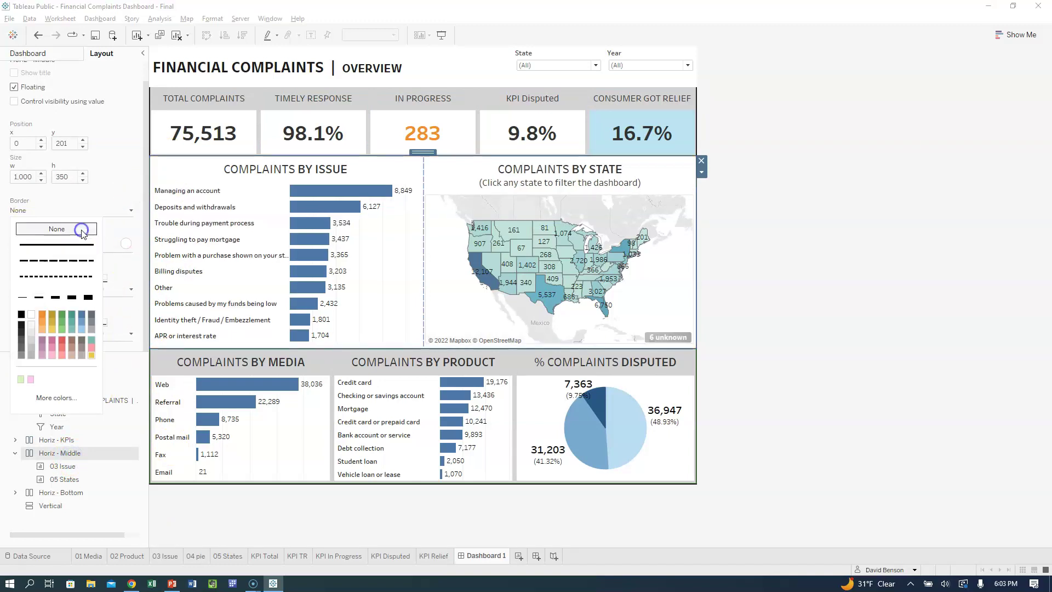
left_click(73, 493)
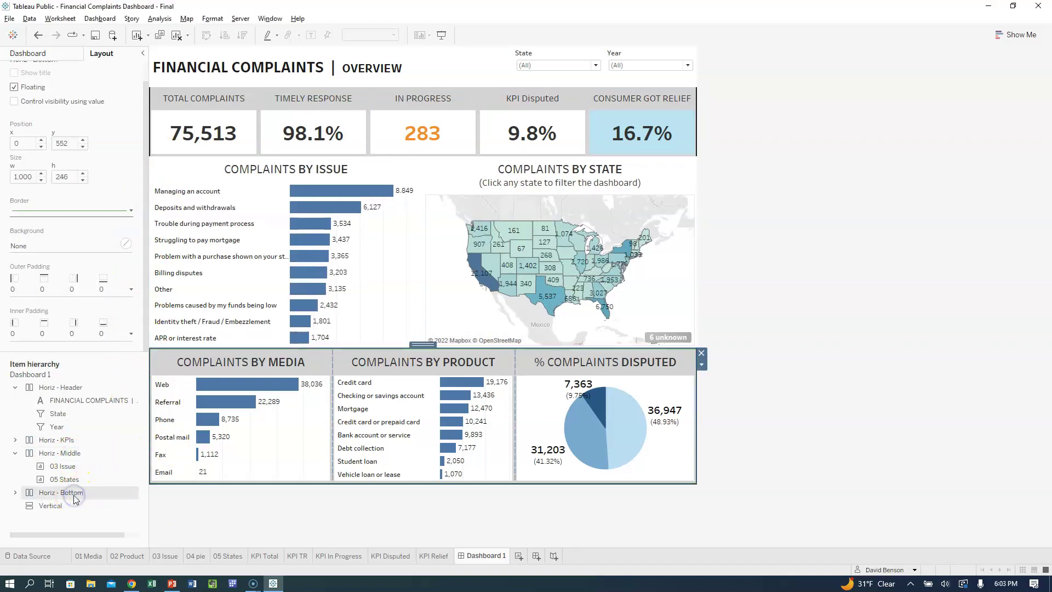
left_click(131, 210)
left_click(75, 233)
- Set the border of the Vertical container behind the whole dashboard to None
left_click(50, 506)
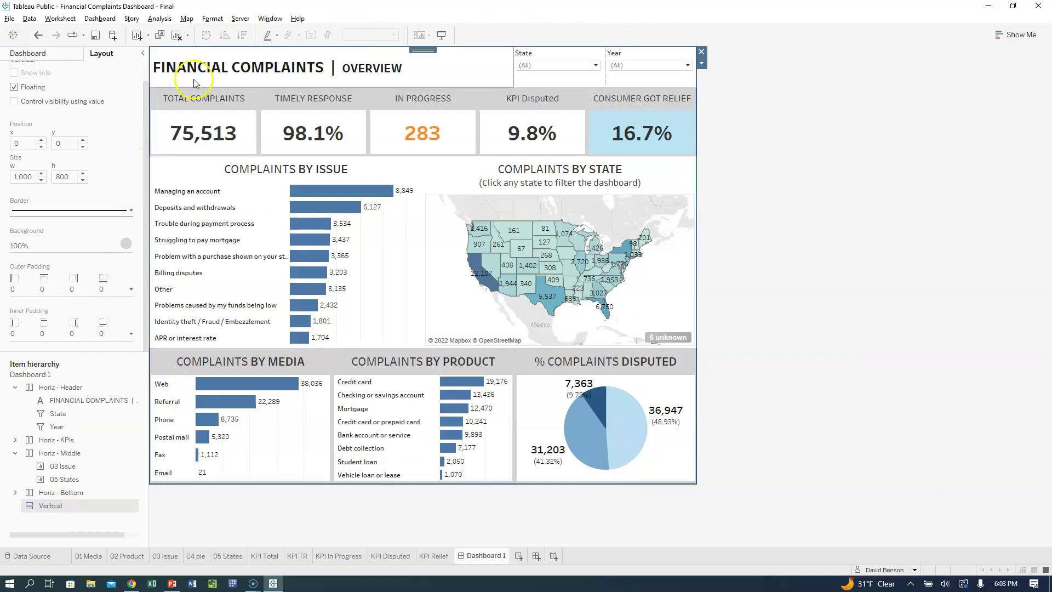
left_click(131, 211)
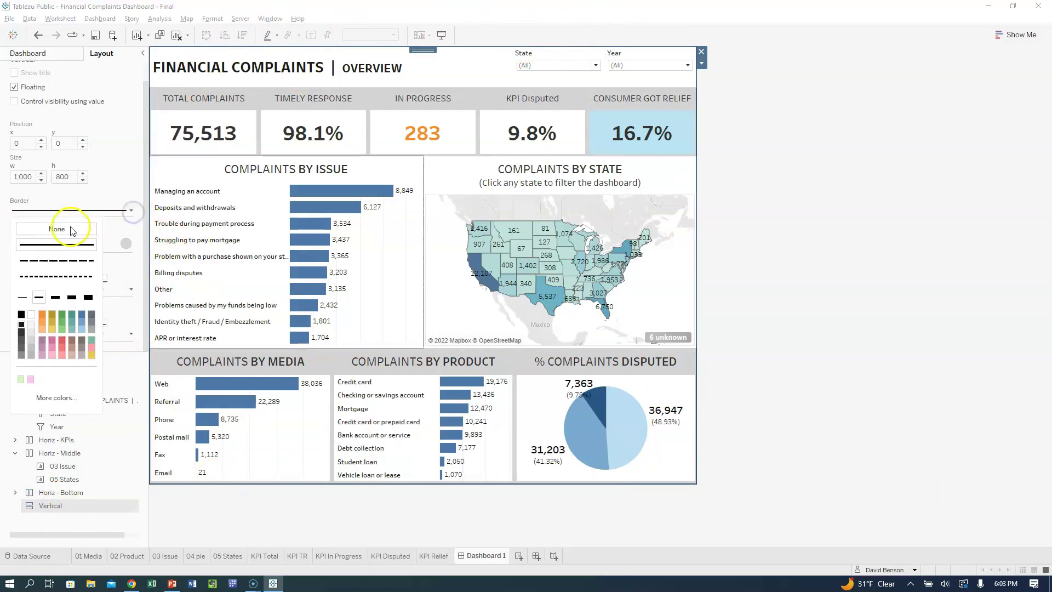
left_click(892, 328)
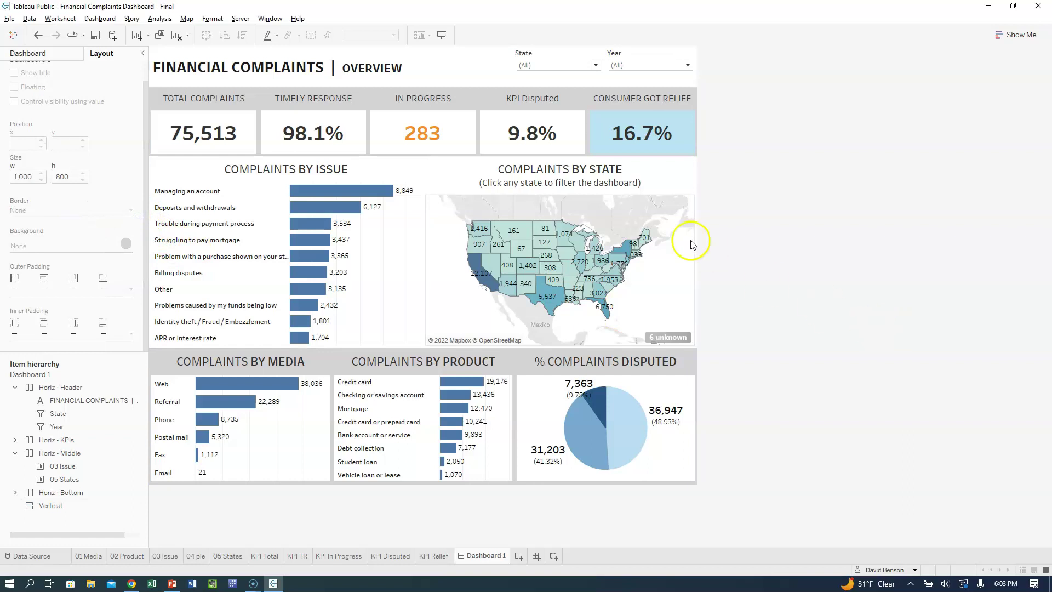
- Clear the highlighted selection on the Consumer Got Relief KPI in the dashboard
left_click(448, 70)
left_click(671, 149)
left_click(777, 191)
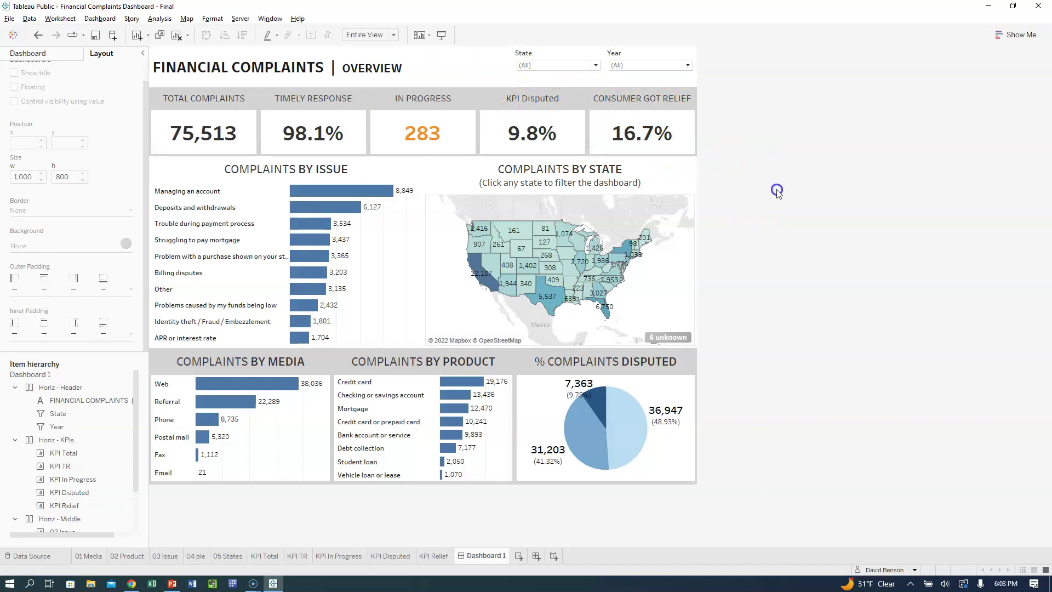